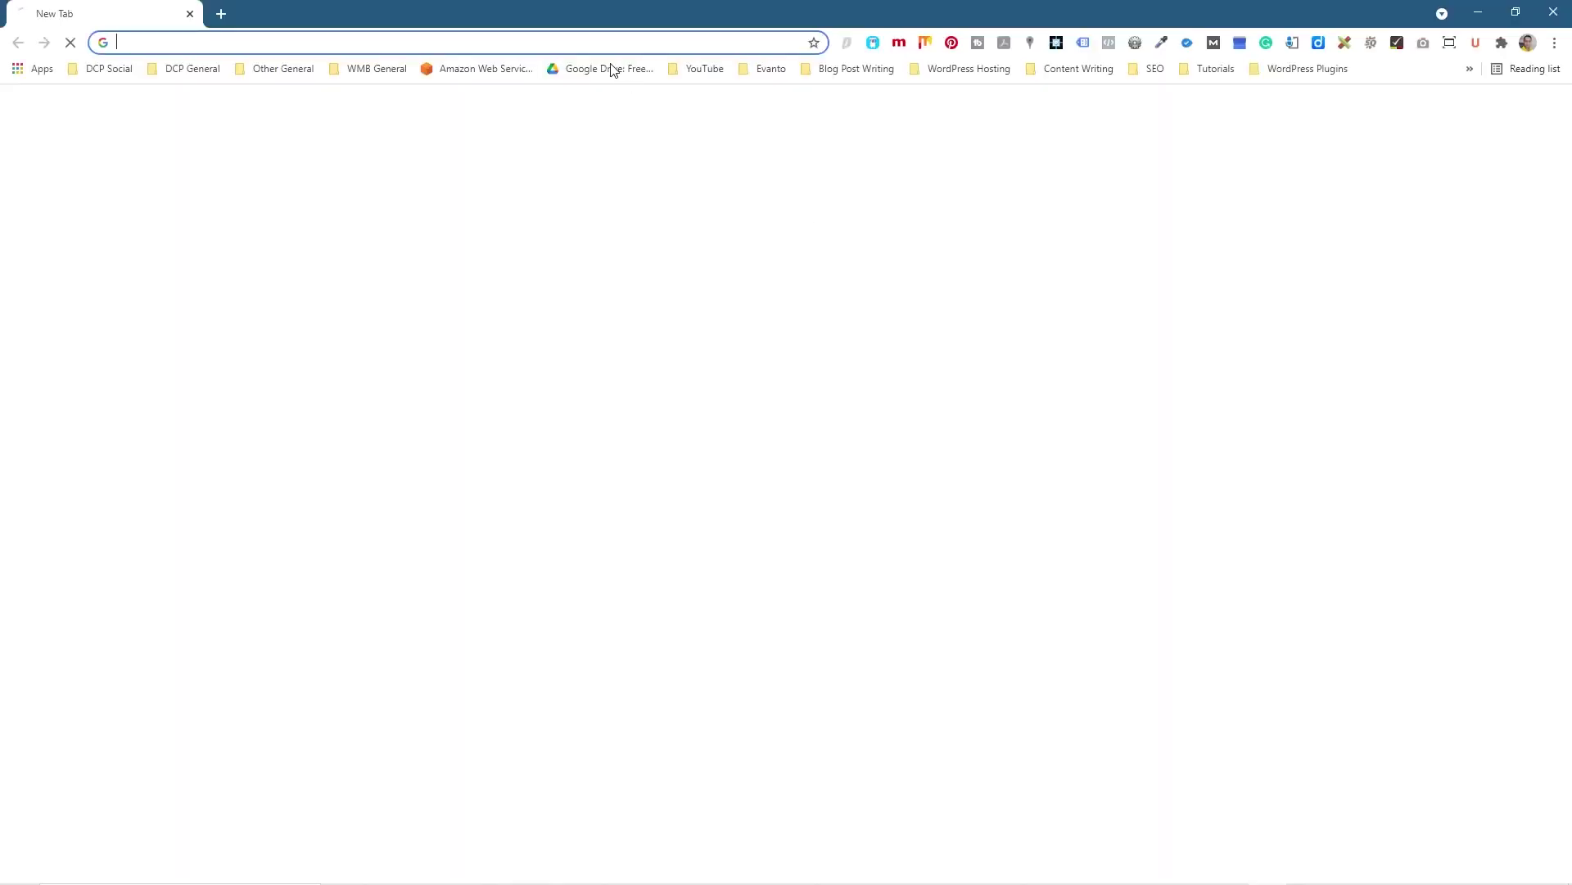
# - Open the YouTube channel page at youtube.com/dcpwebdesigners and pause its featured video
pyautogui.click(576, 39)
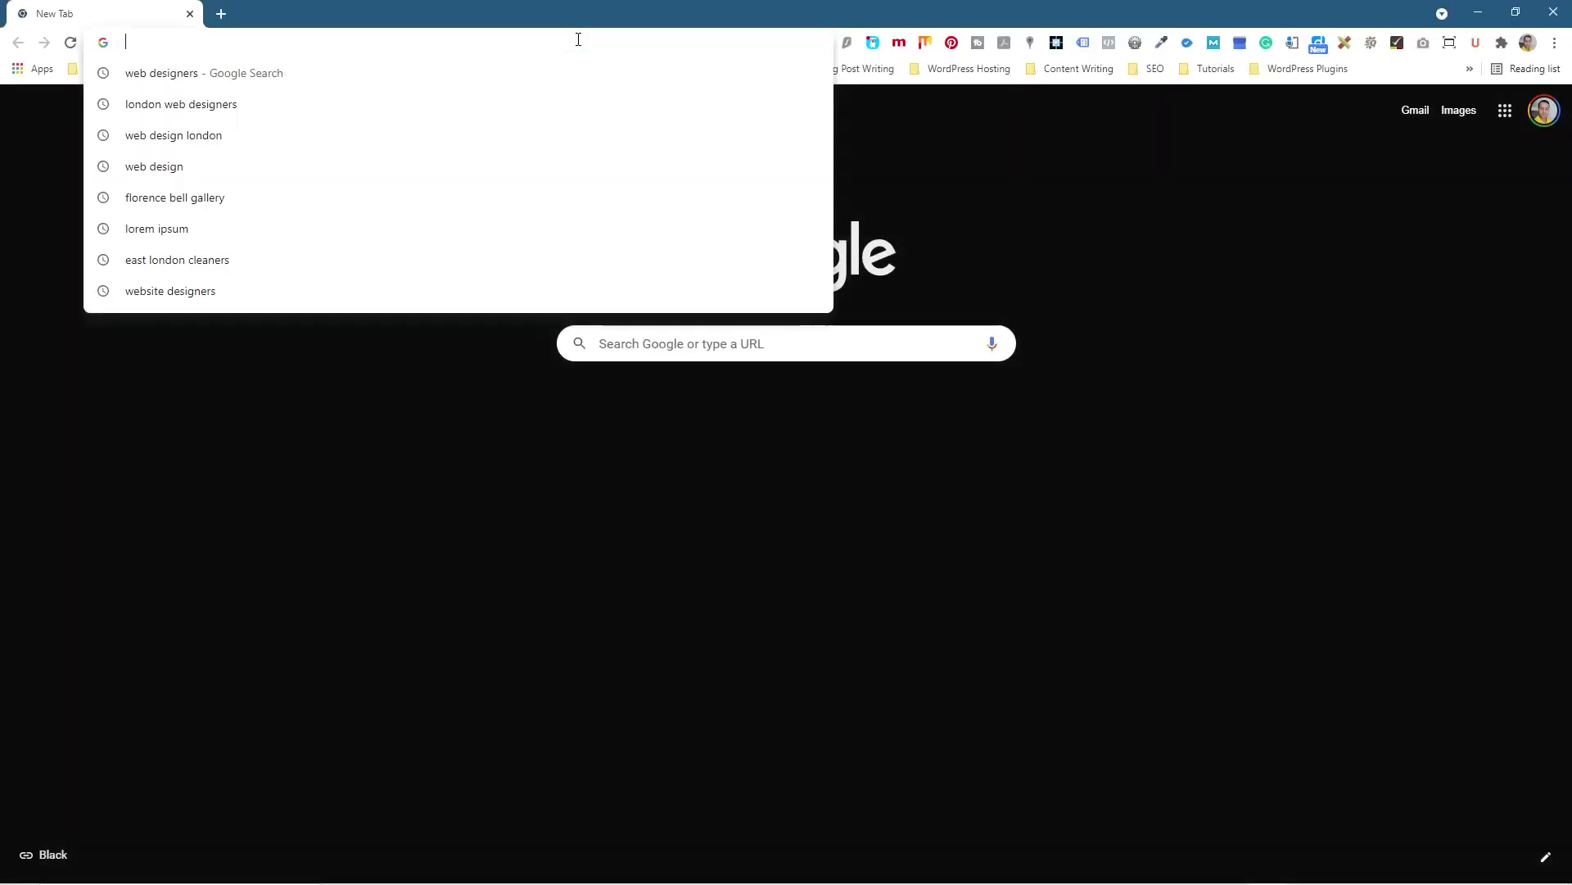
pyautogui.write('youtube.com/dcpwebdesigners')
pyautogui.press('Return')
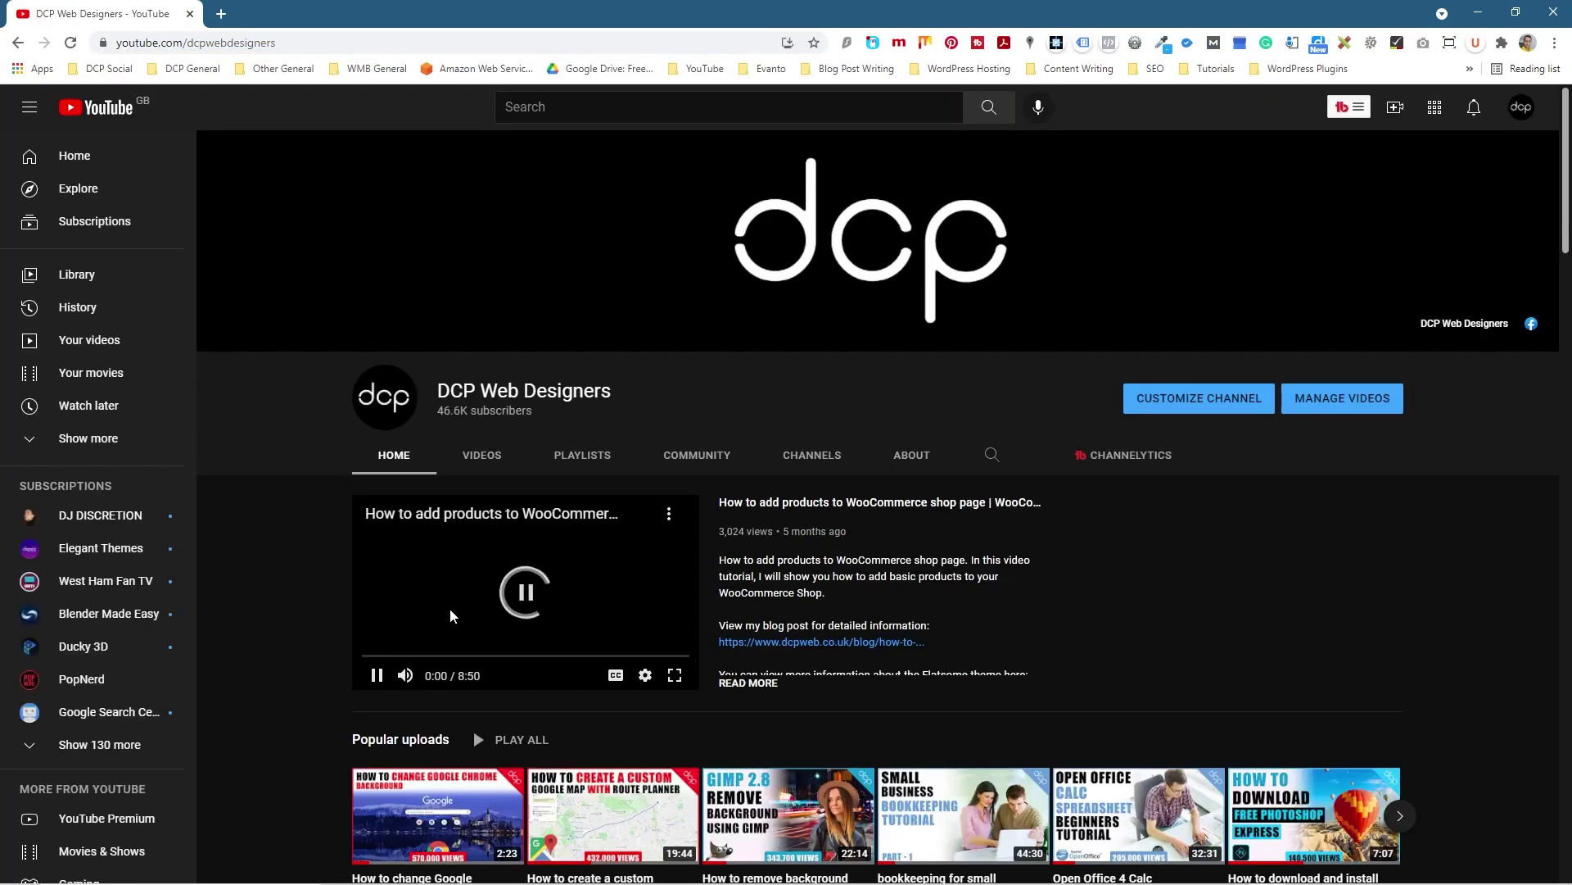
pyautogui.click(377, 675)
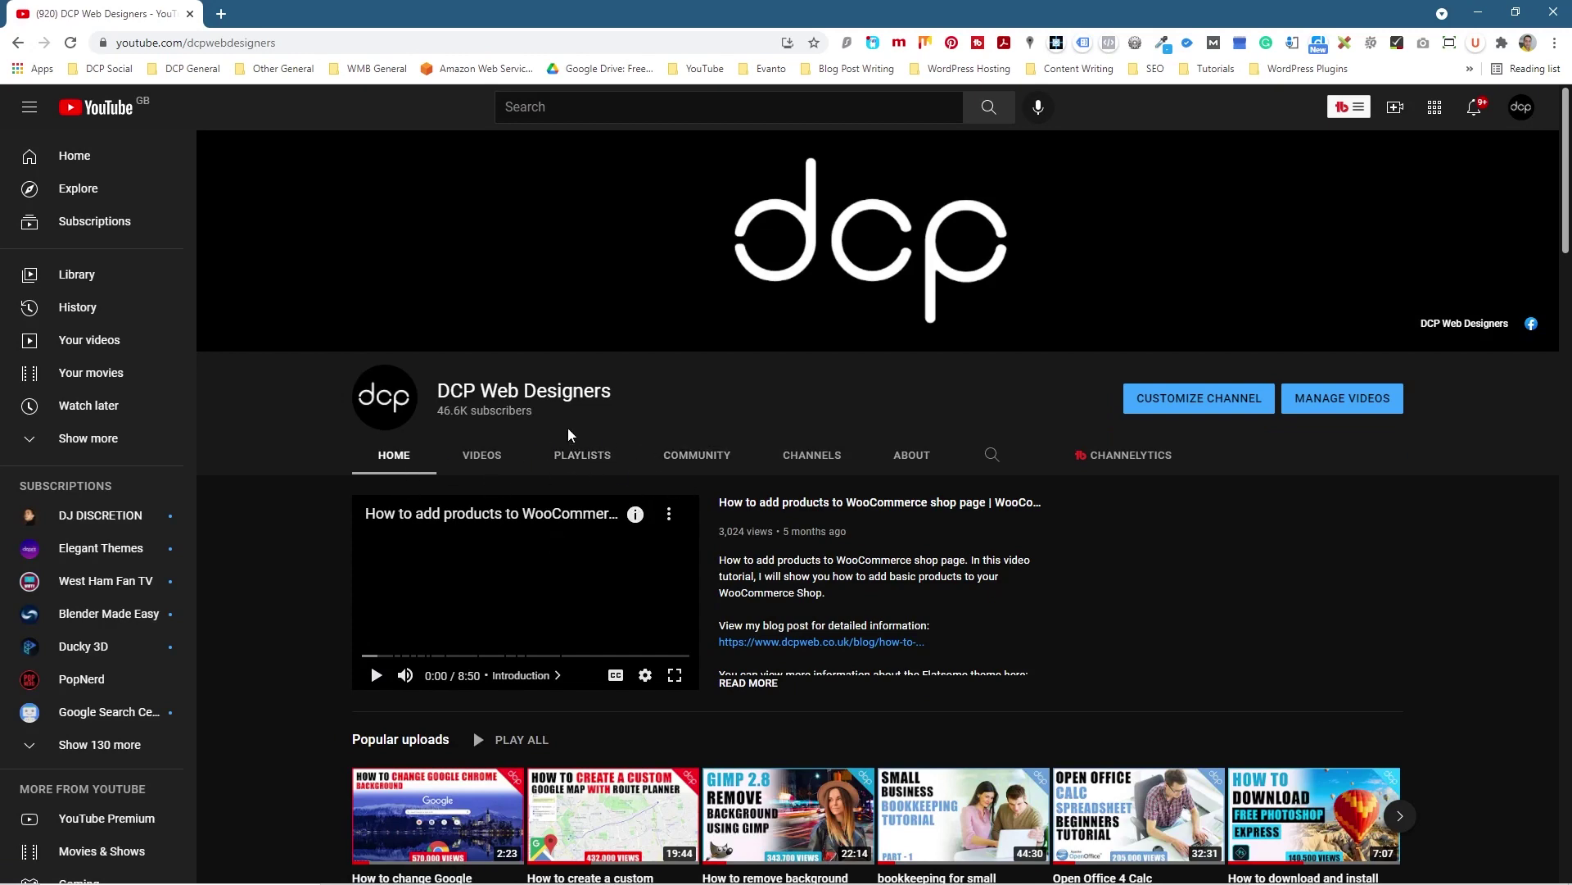
# - Examine the video sections and created playlists on the channel's home page
pyautogui.scroll(-5, 629, 548)
pyautogui.scroll(-15, 423, 547)
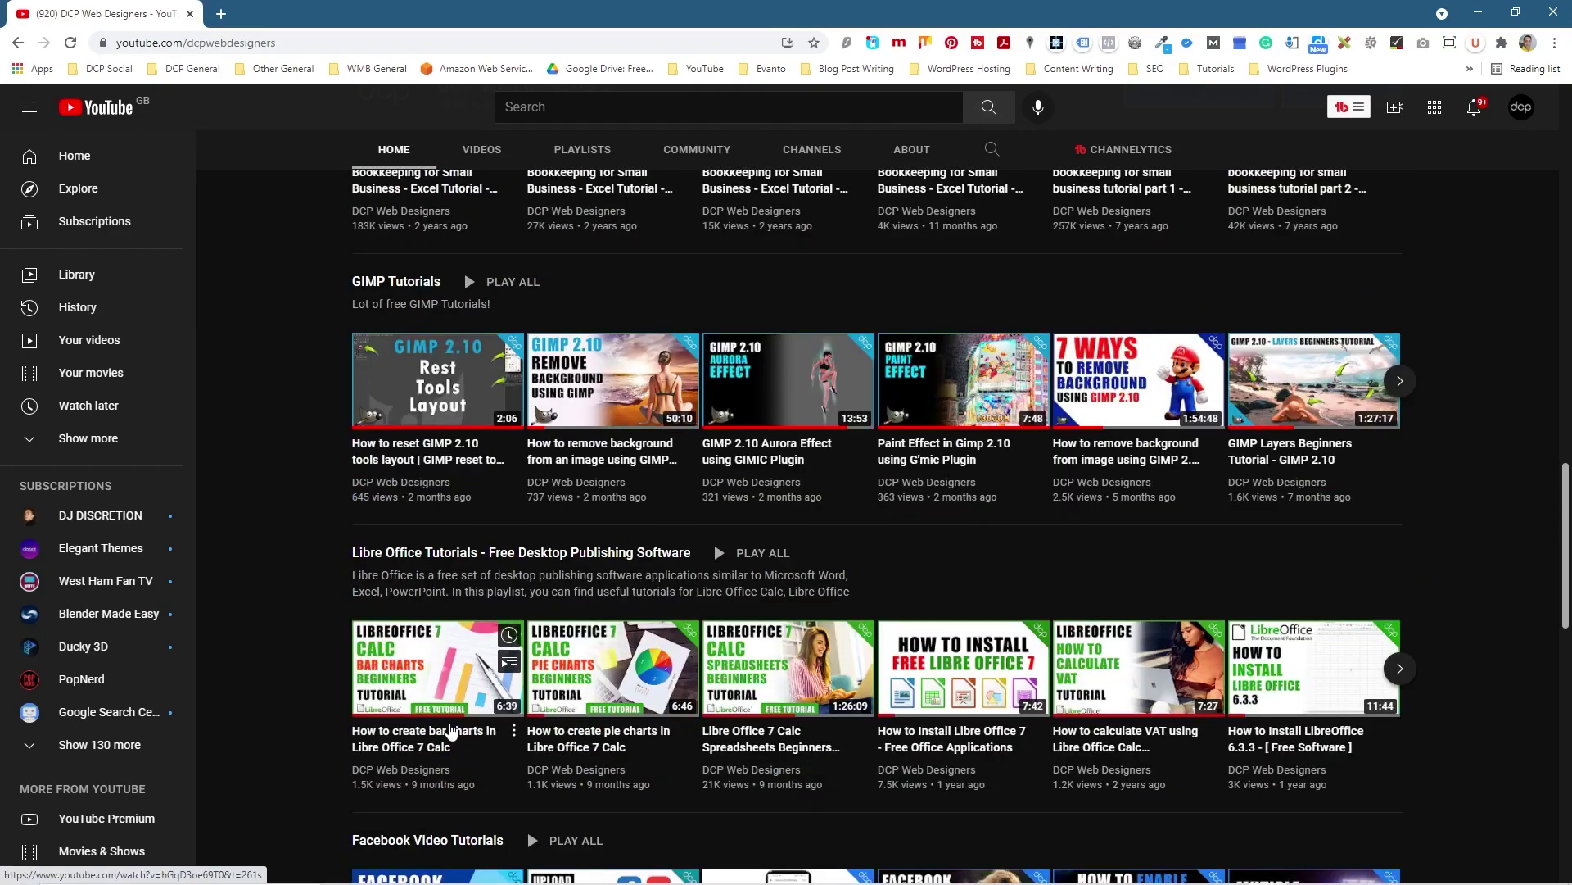
pyautogui.scroll(-5, 450, 728)
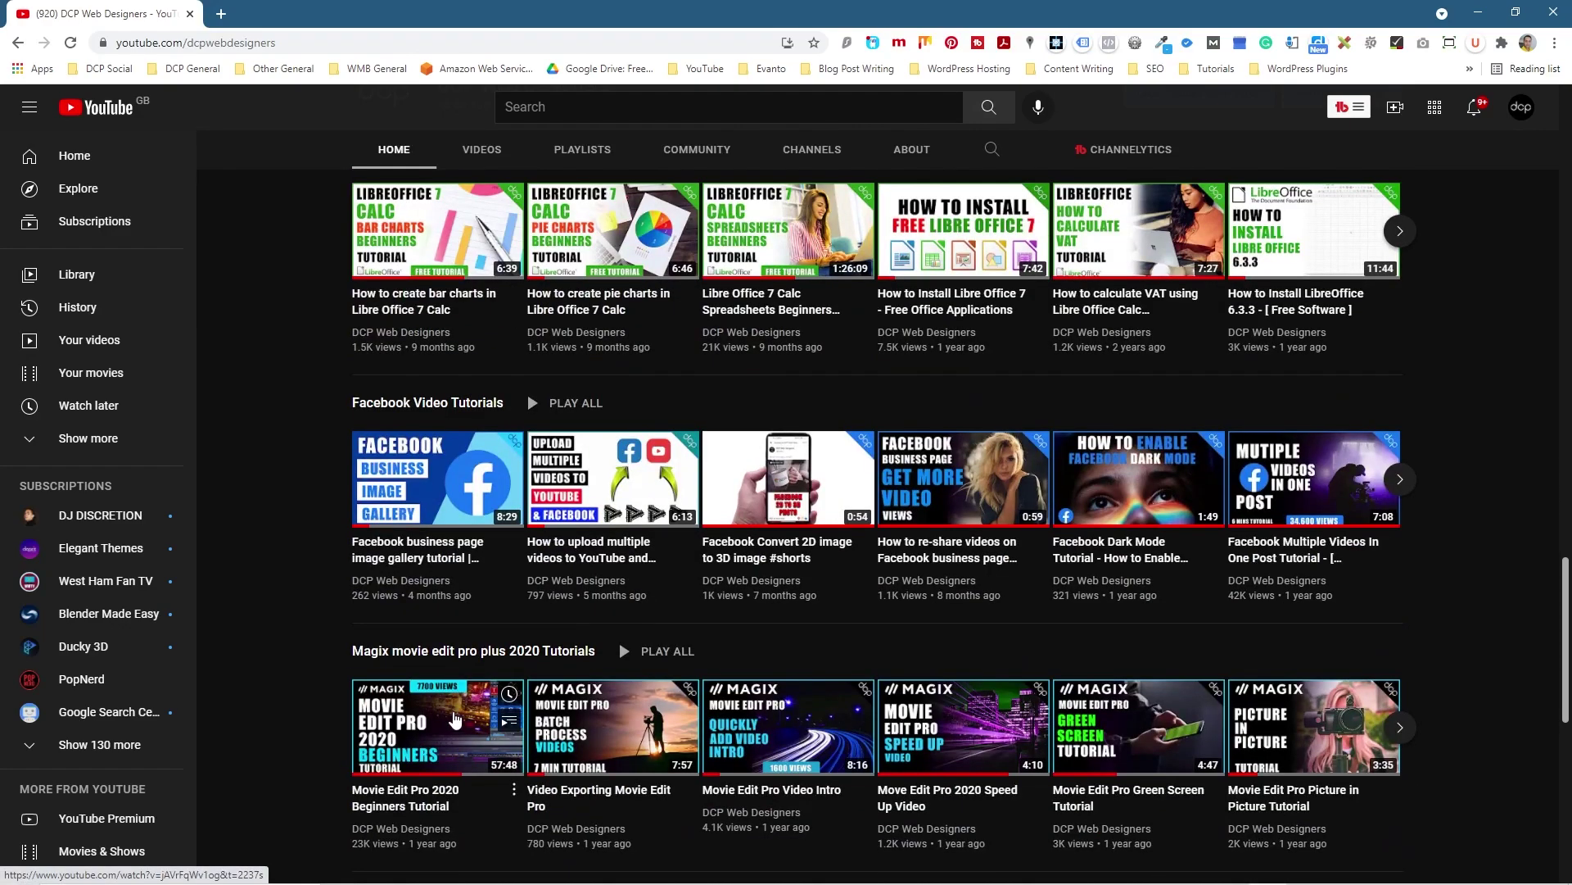
pyautogui.scroll(-5, 454, 710)
pyautogui.scroll(7, 454, 709)
pyautogui.scroll(7, 457, 706)
pyautogui.scroll(5, 459, 696)
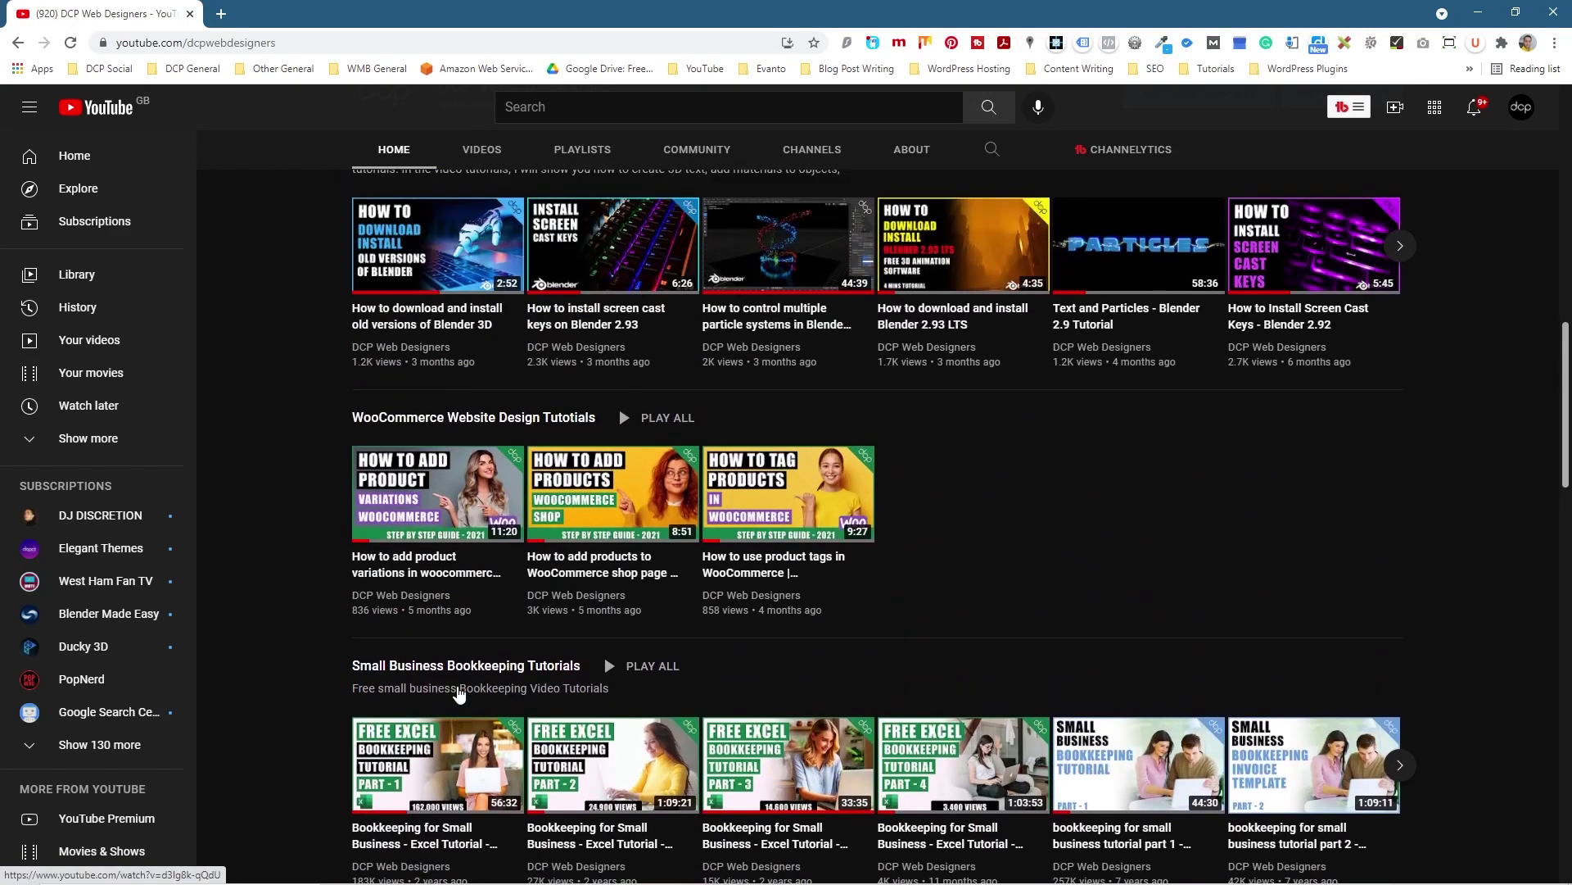
pyautogui.scroll(8, 459, 695)
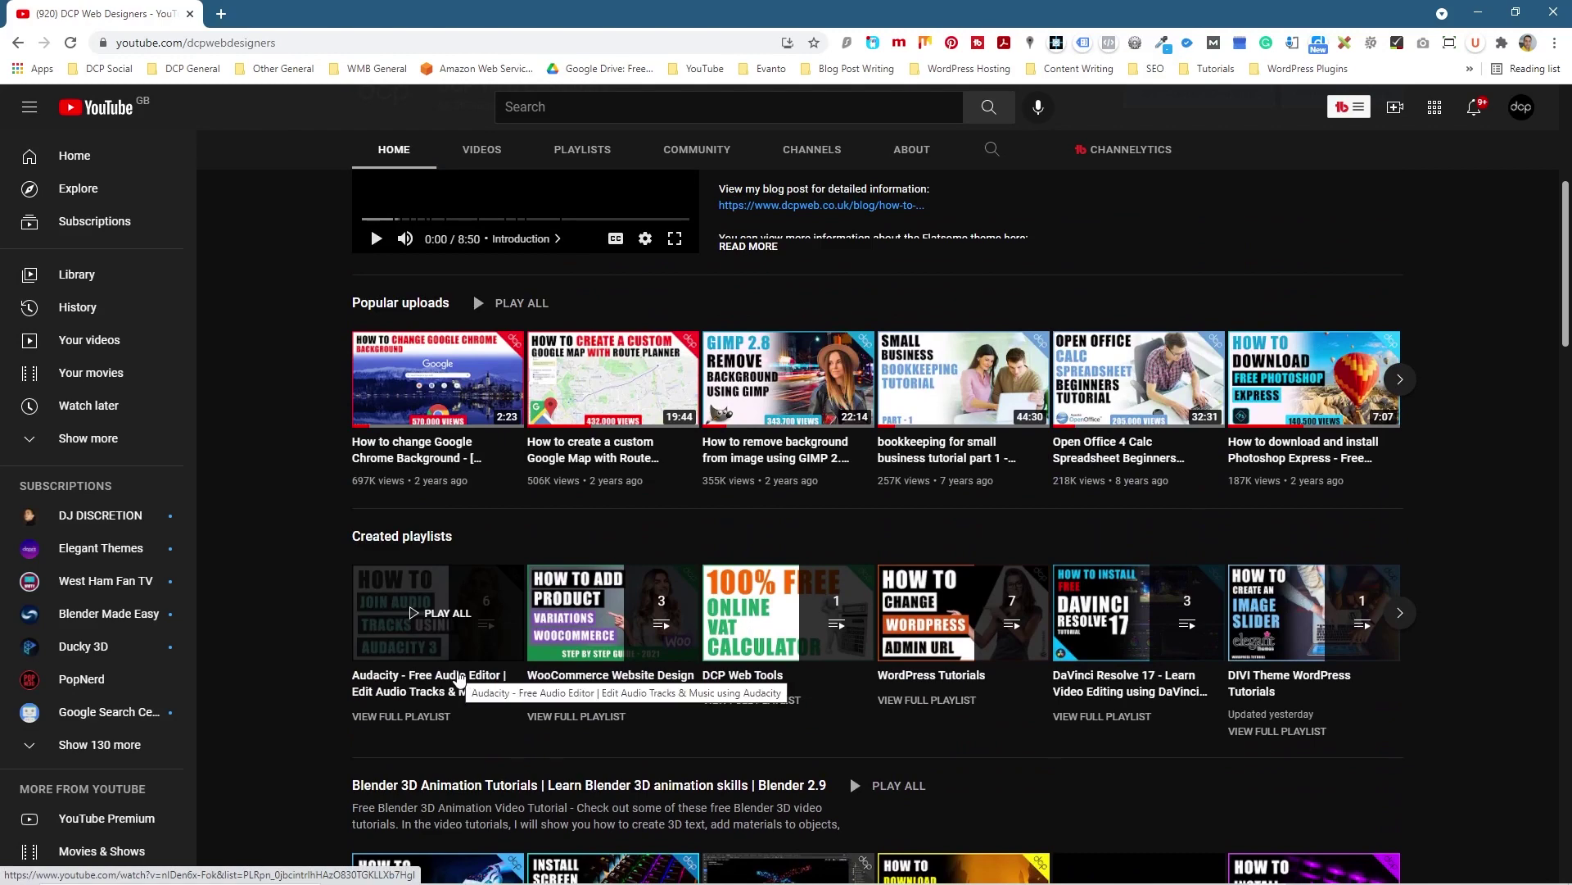
pyautogui.scroll(4, 458, 680)
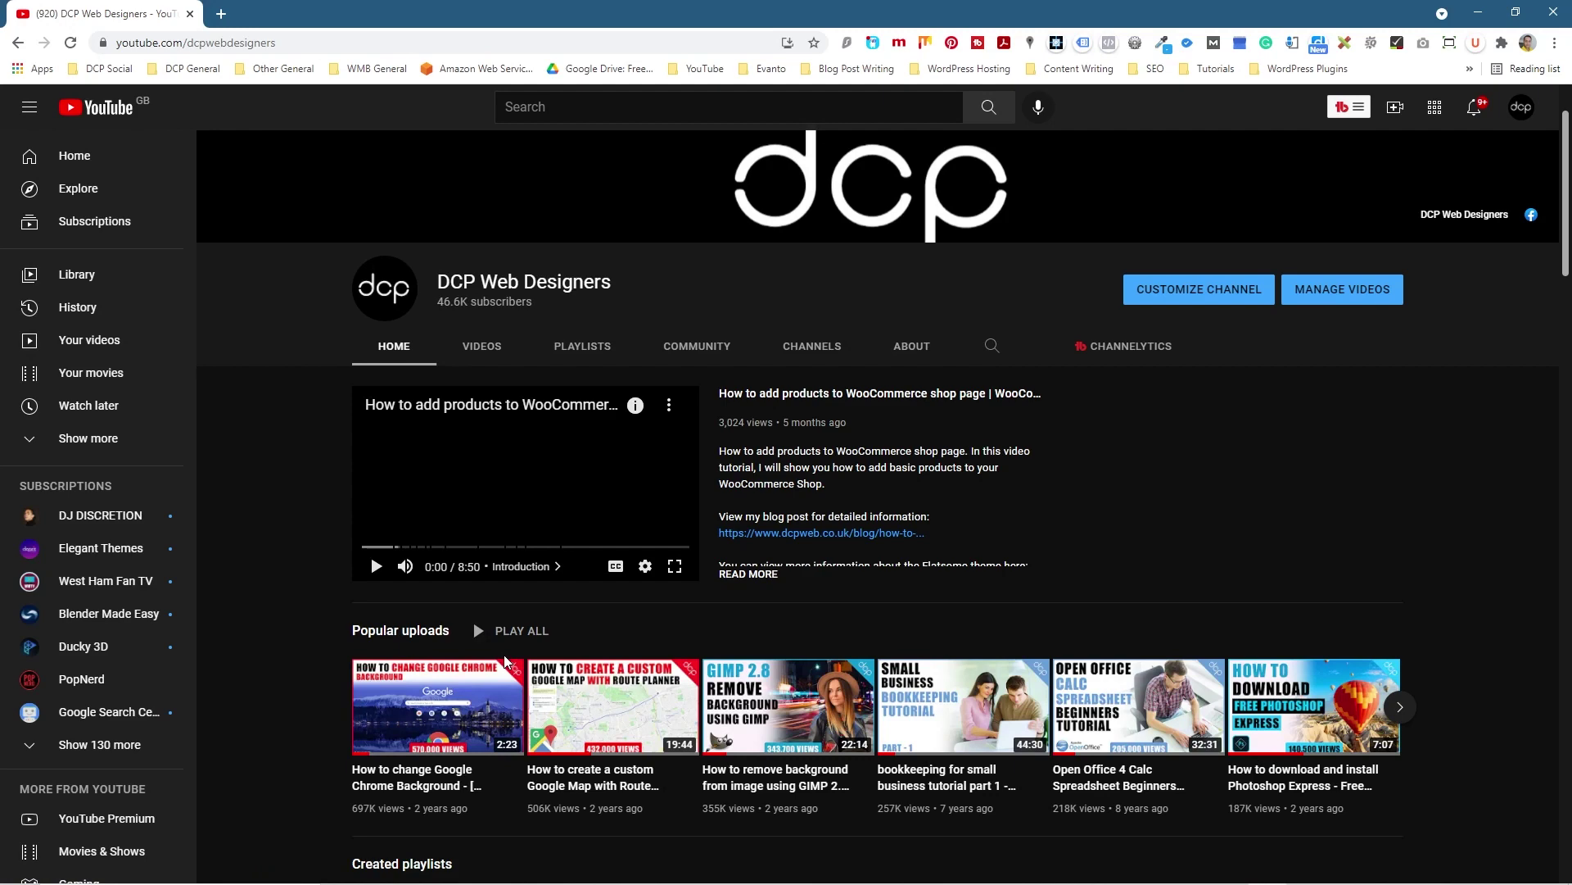
# - Open the channel's list of created playlists and look through it
pyautogui.click(604, 349)
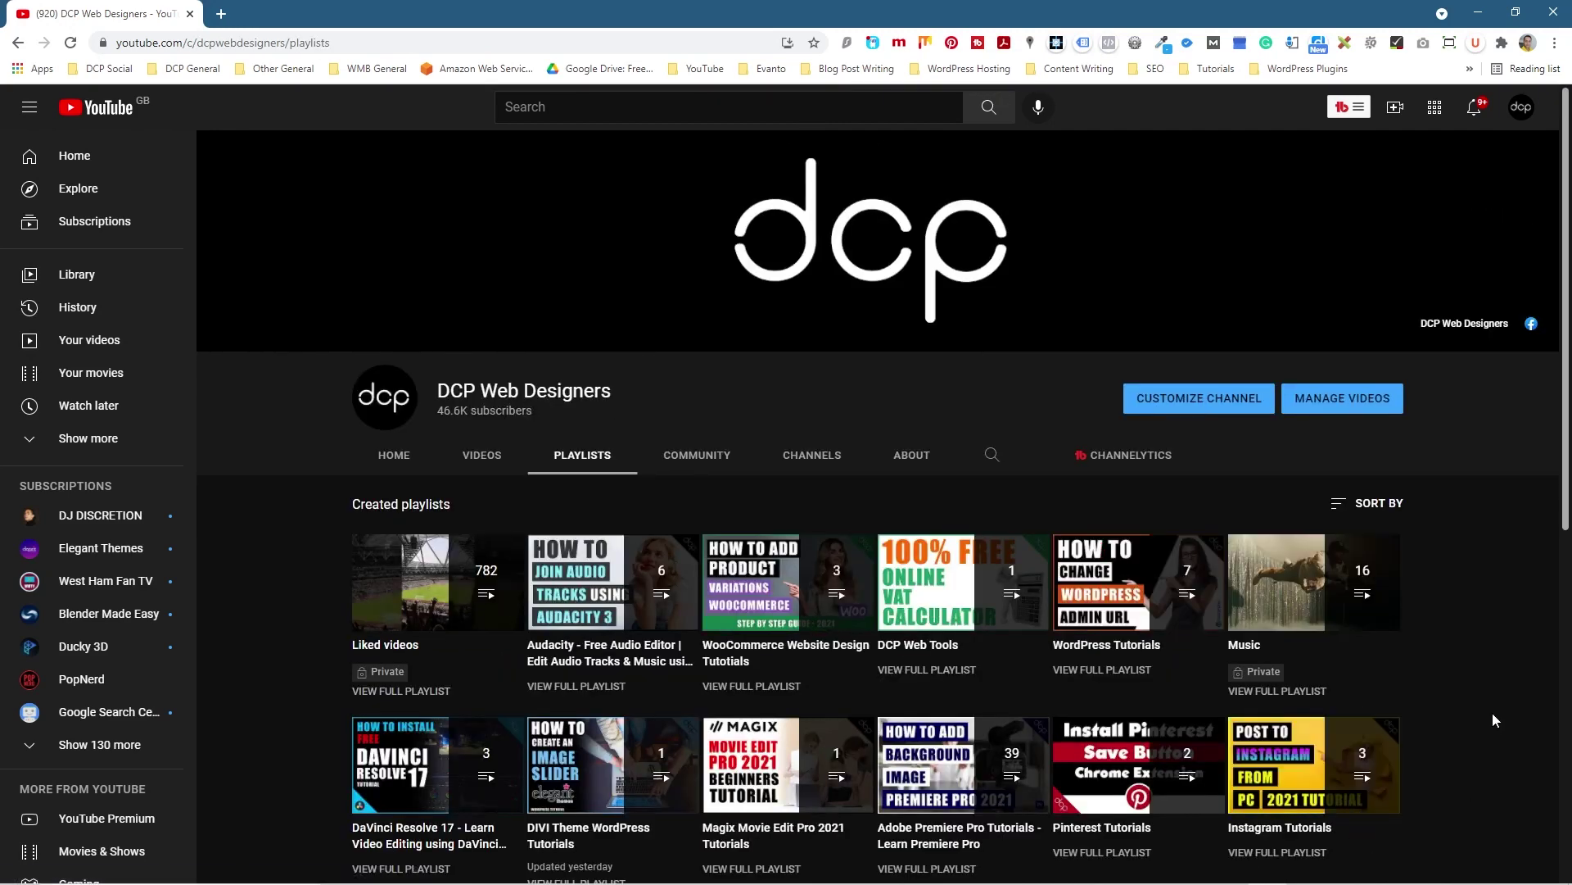
pyautogui.scroll(-1, 1492, 708)
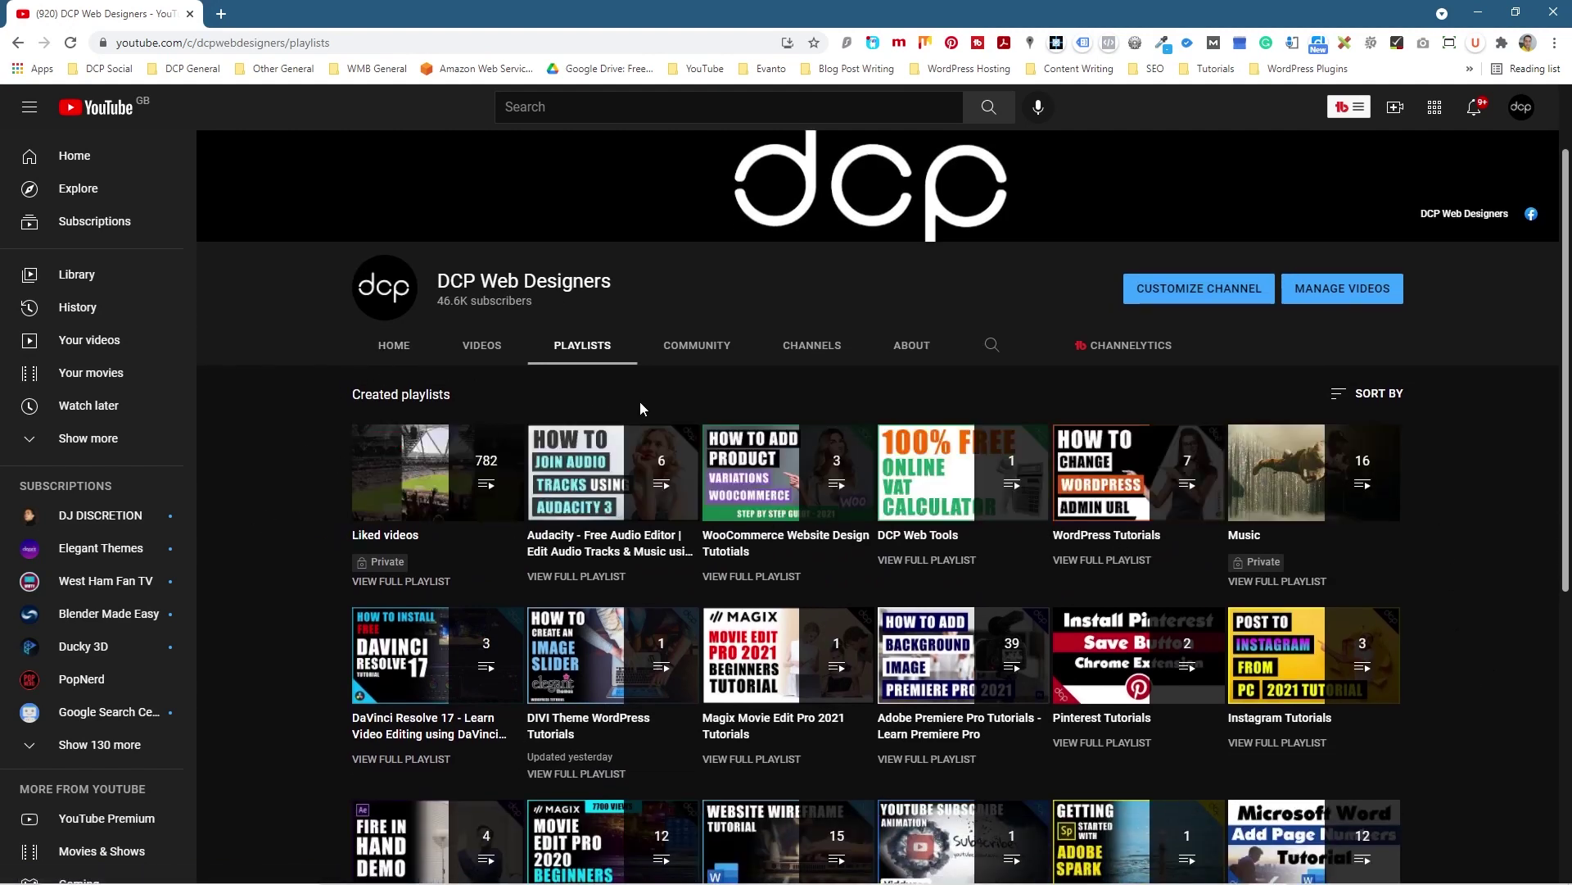
pyautogui.moveTo(426, 464)
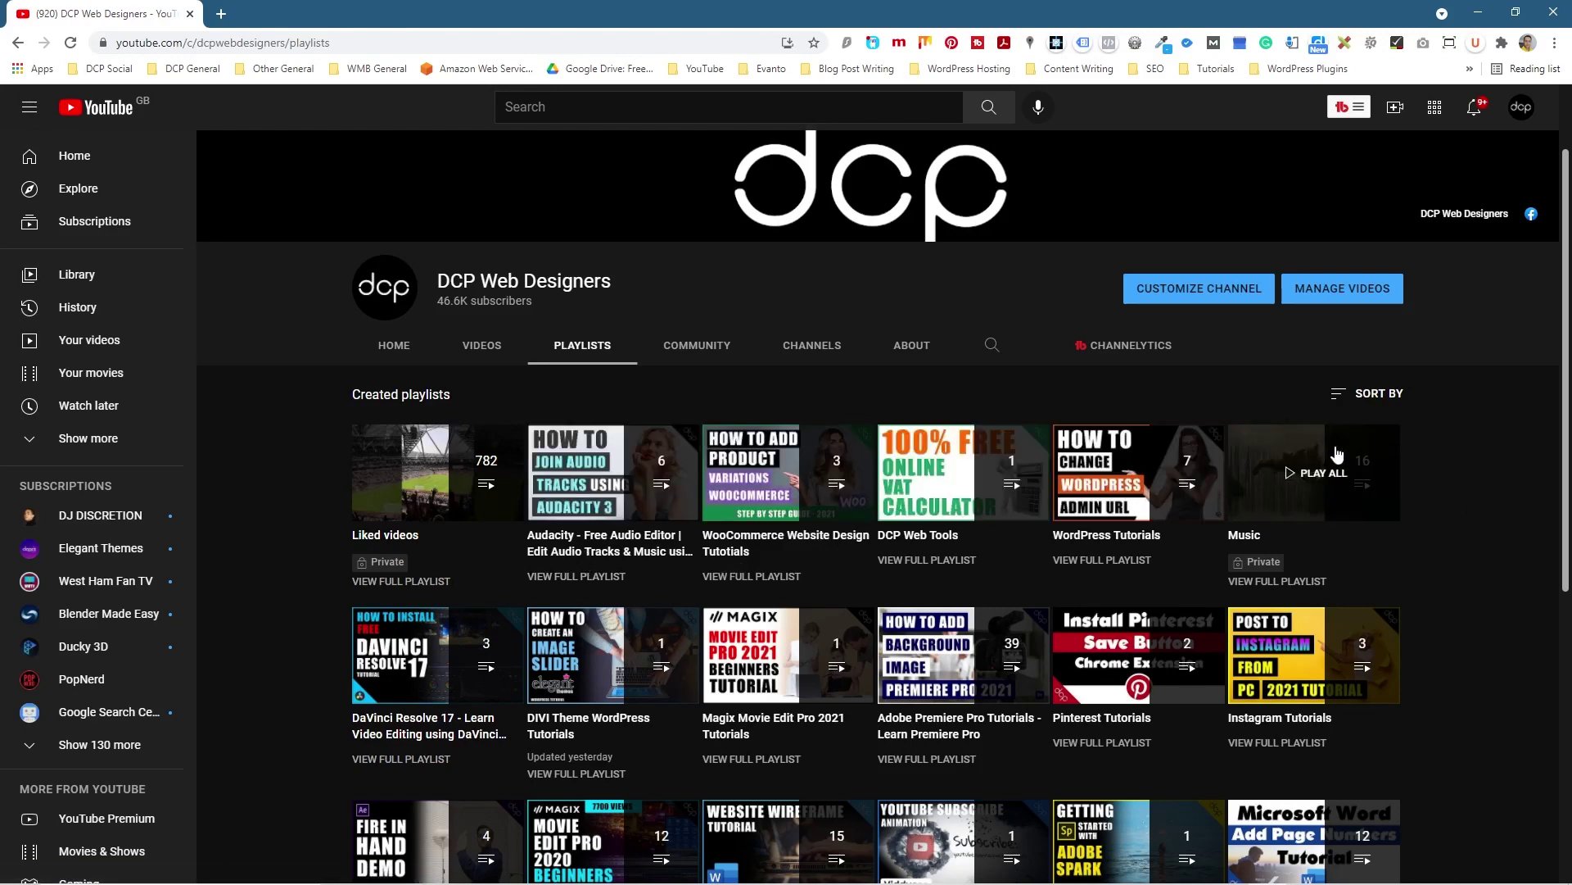
pyautogui.scroll(-3, 1477, 618)
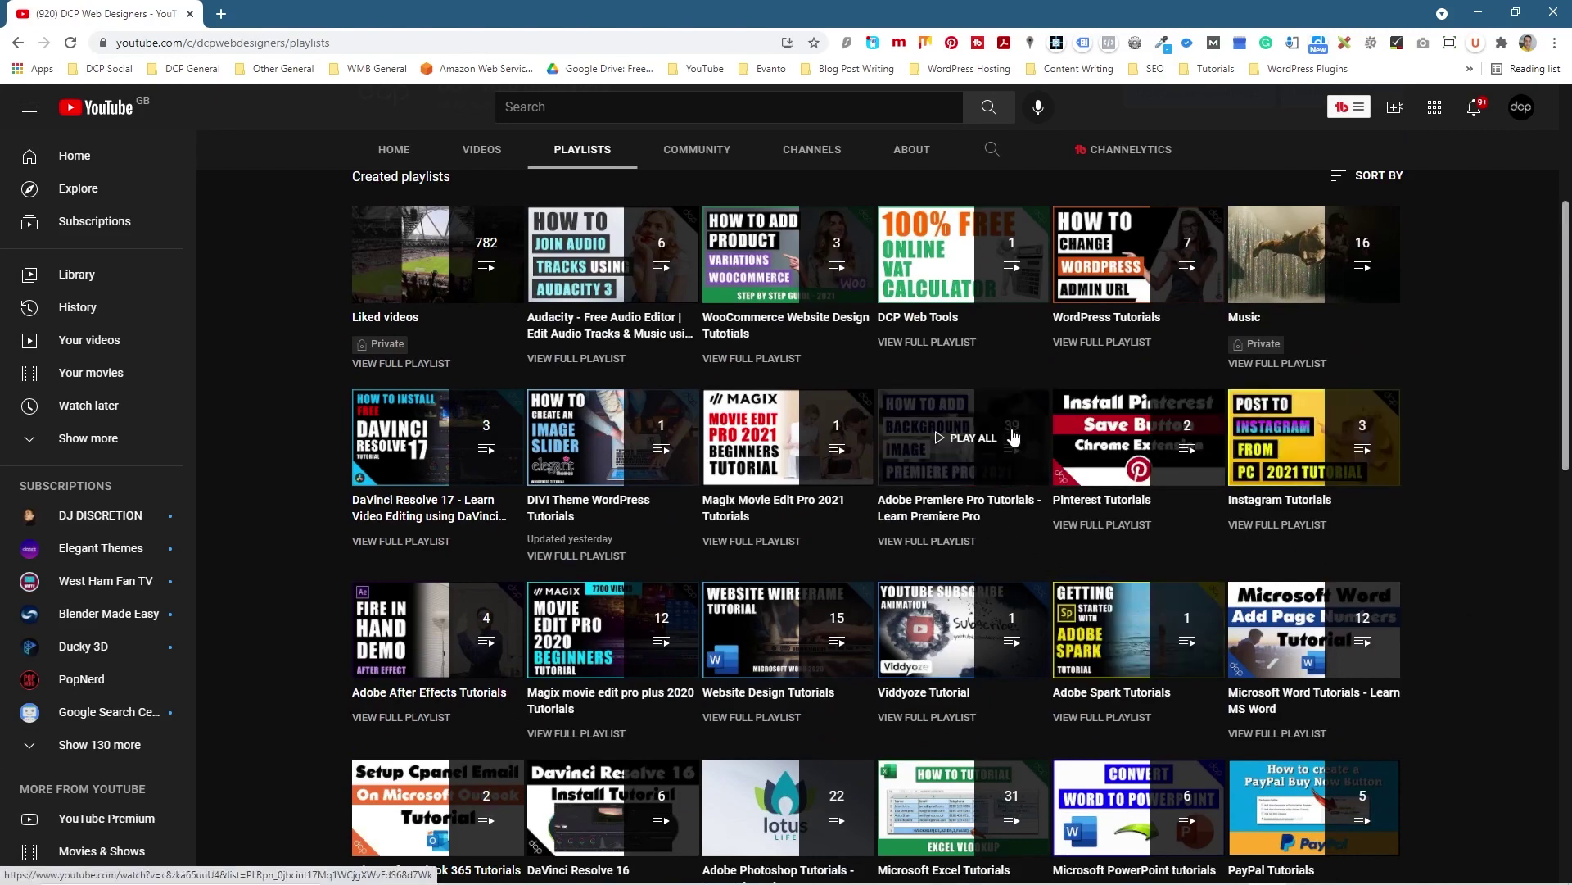
pyautogui.scroll(4, 1516, 511)
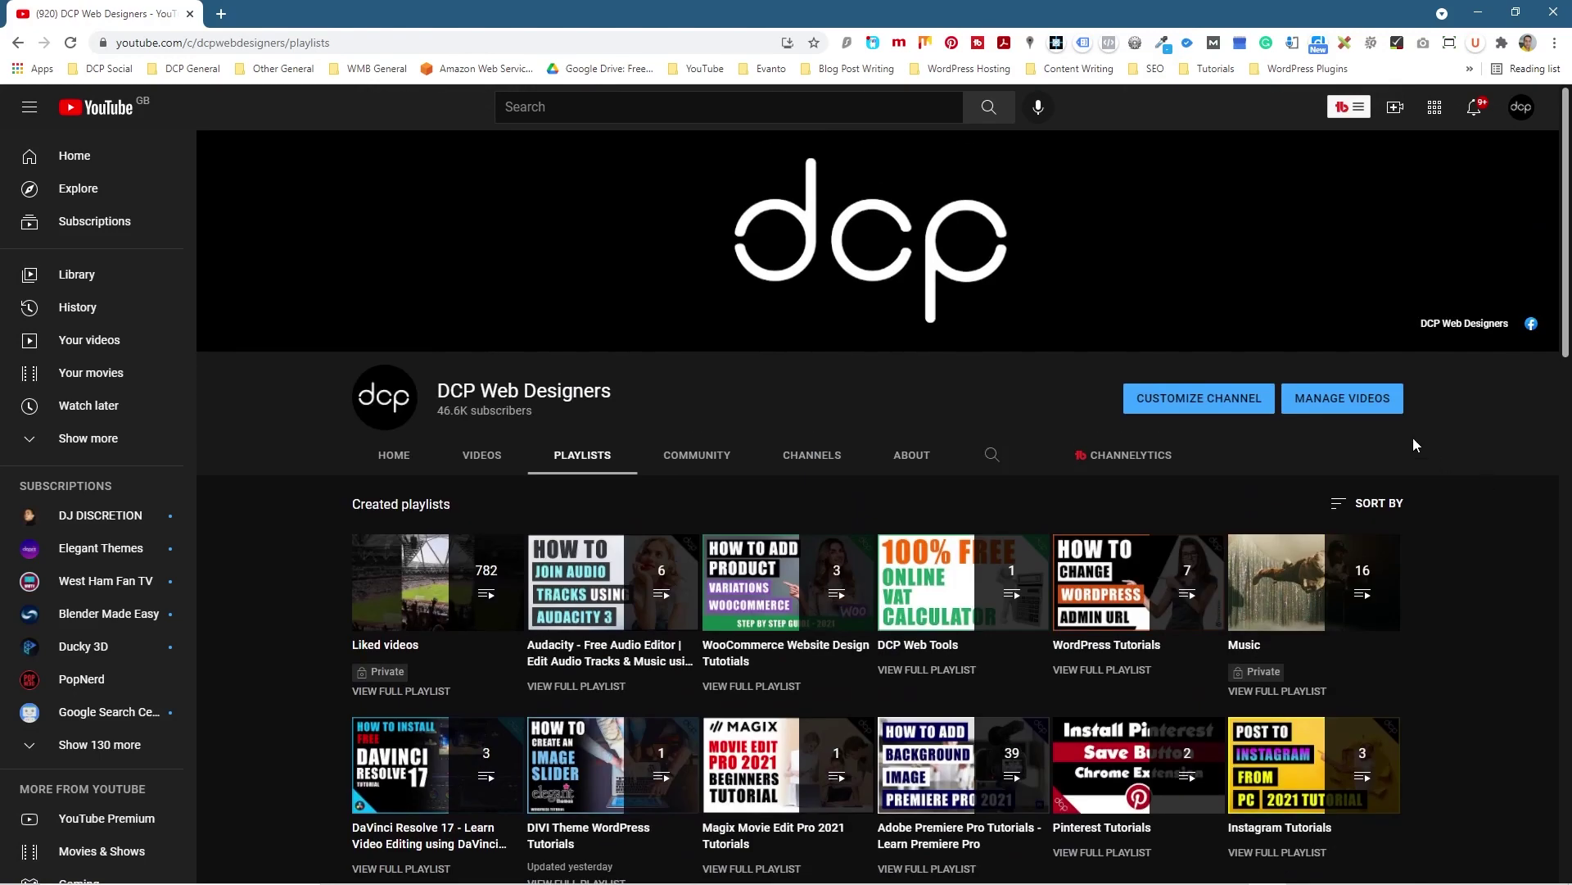
# - Open the channel's video management in YouTube Studio and look over the uploaded videos
pyautogui.click(1327, 405)
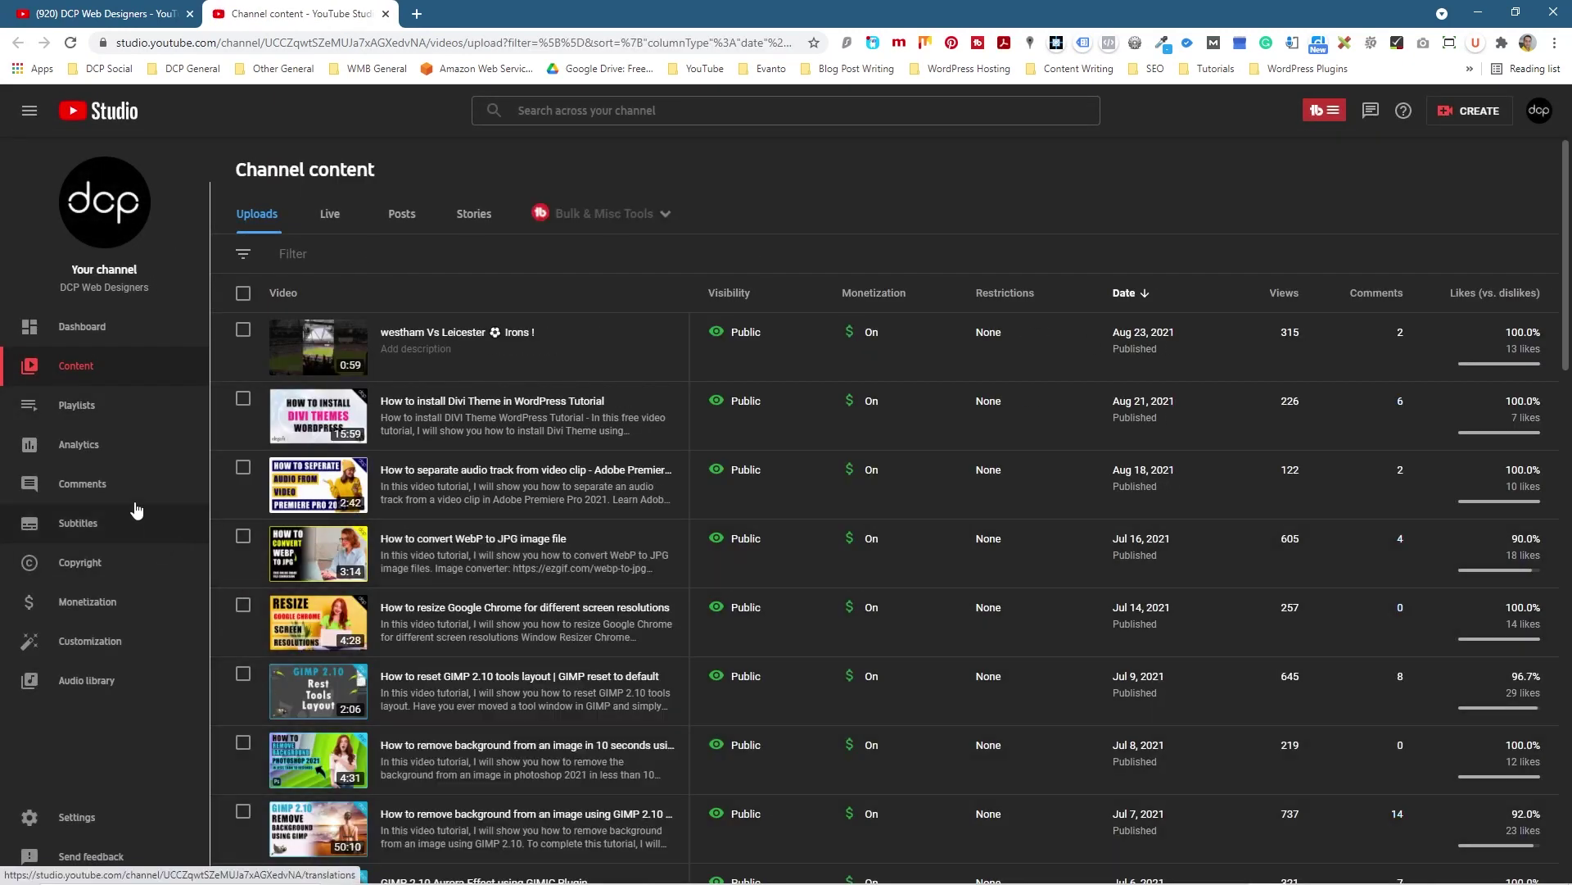
pyautogui.scroll(-10, 475, 369)
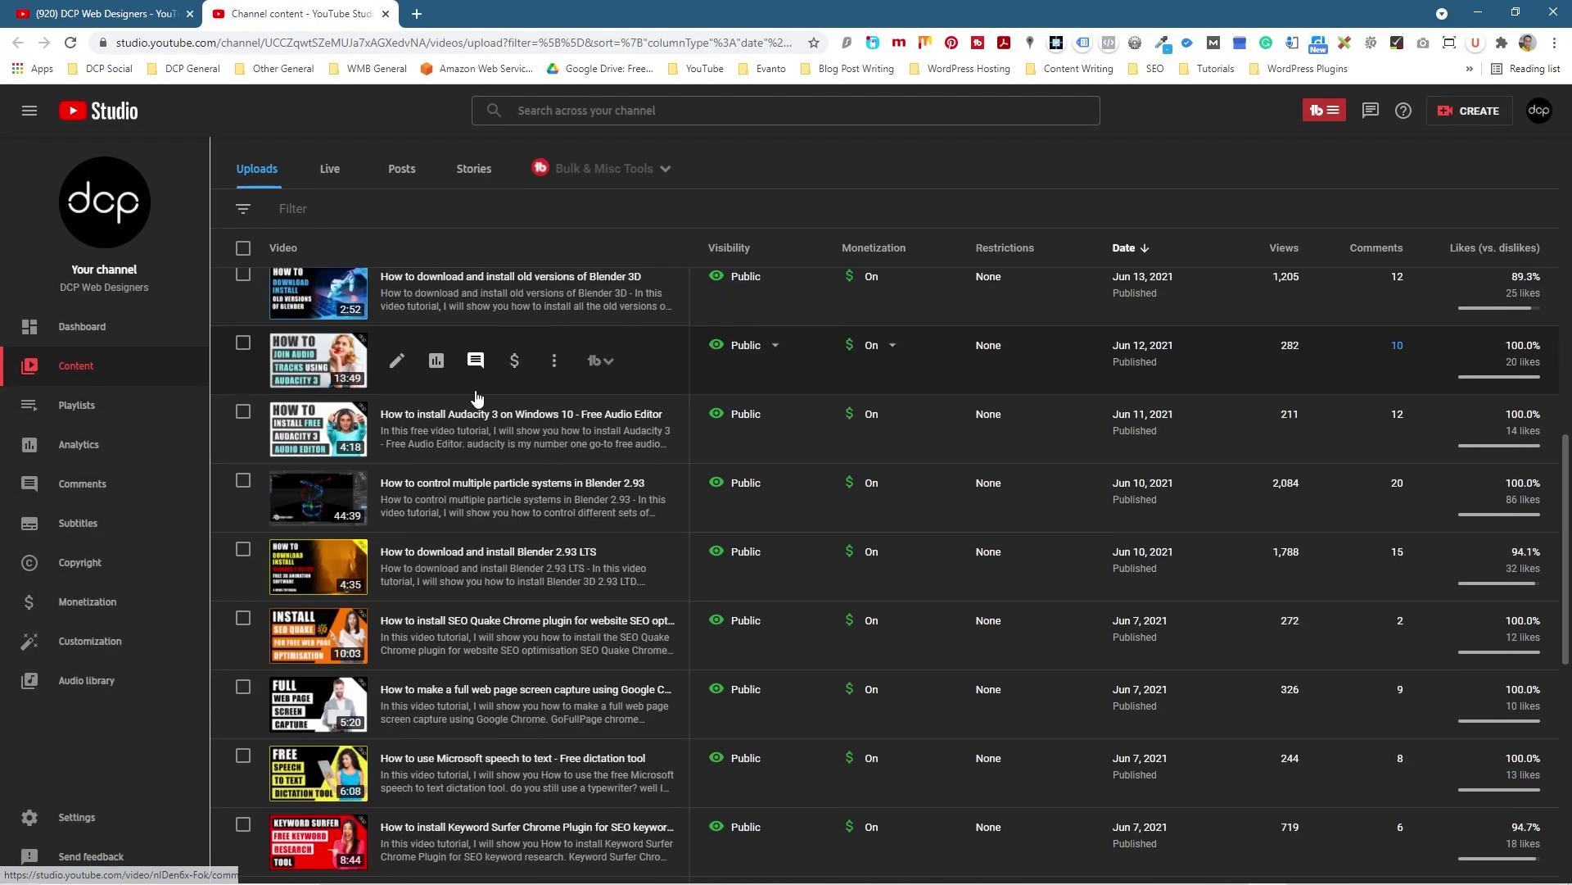
pyautogui.scroll(10, 476, 403)
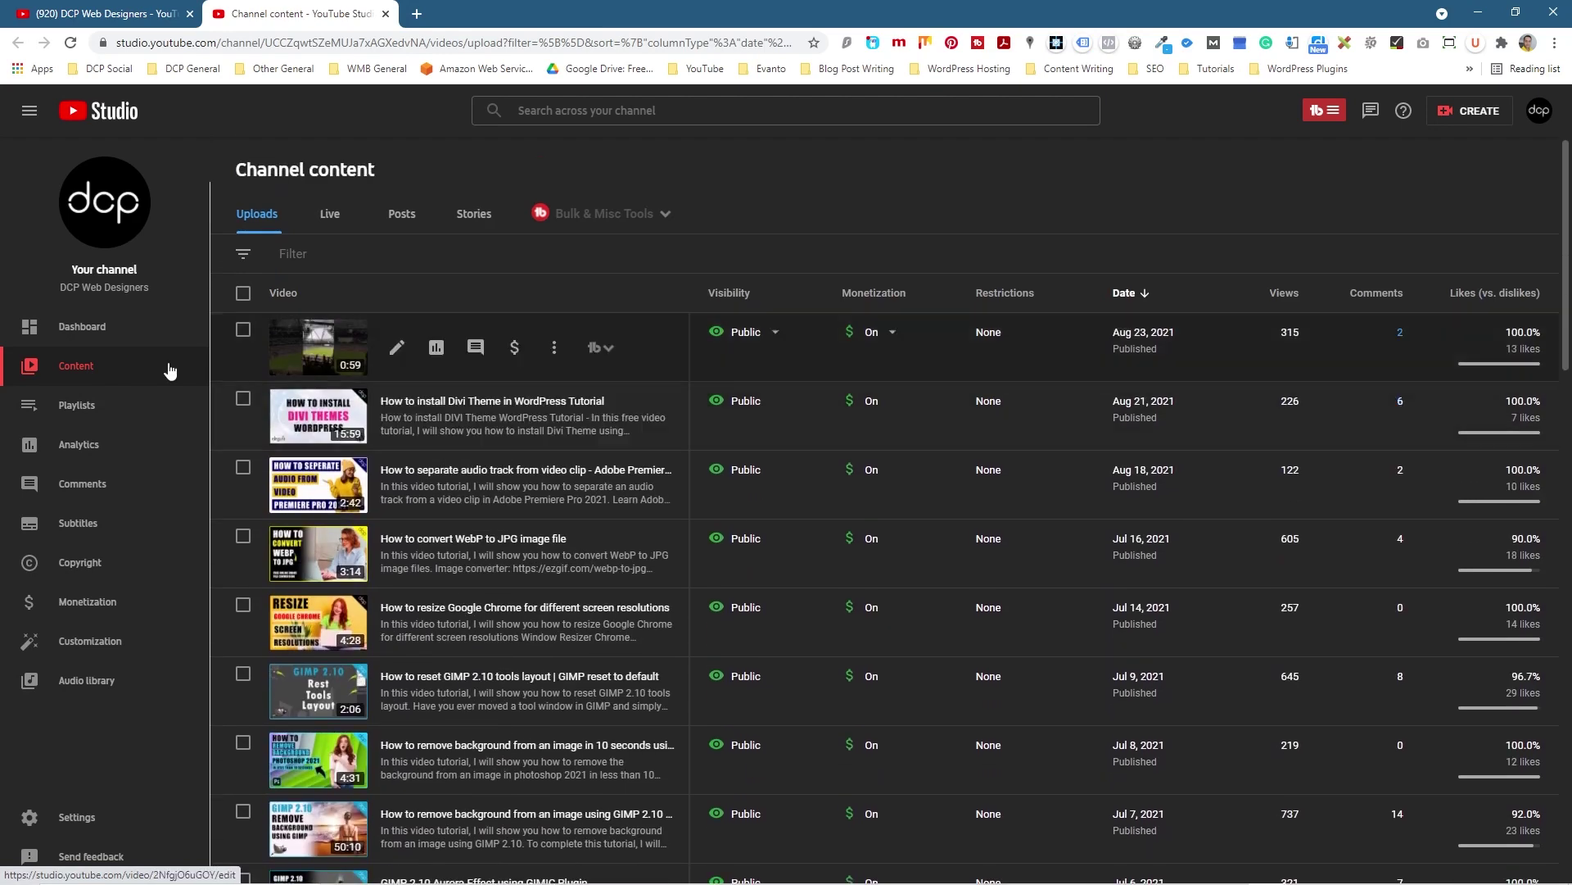
# - Show the channel's playlists in YouTube Studio with 50 rows per page and look through them
pyautogui.click(91, 415)
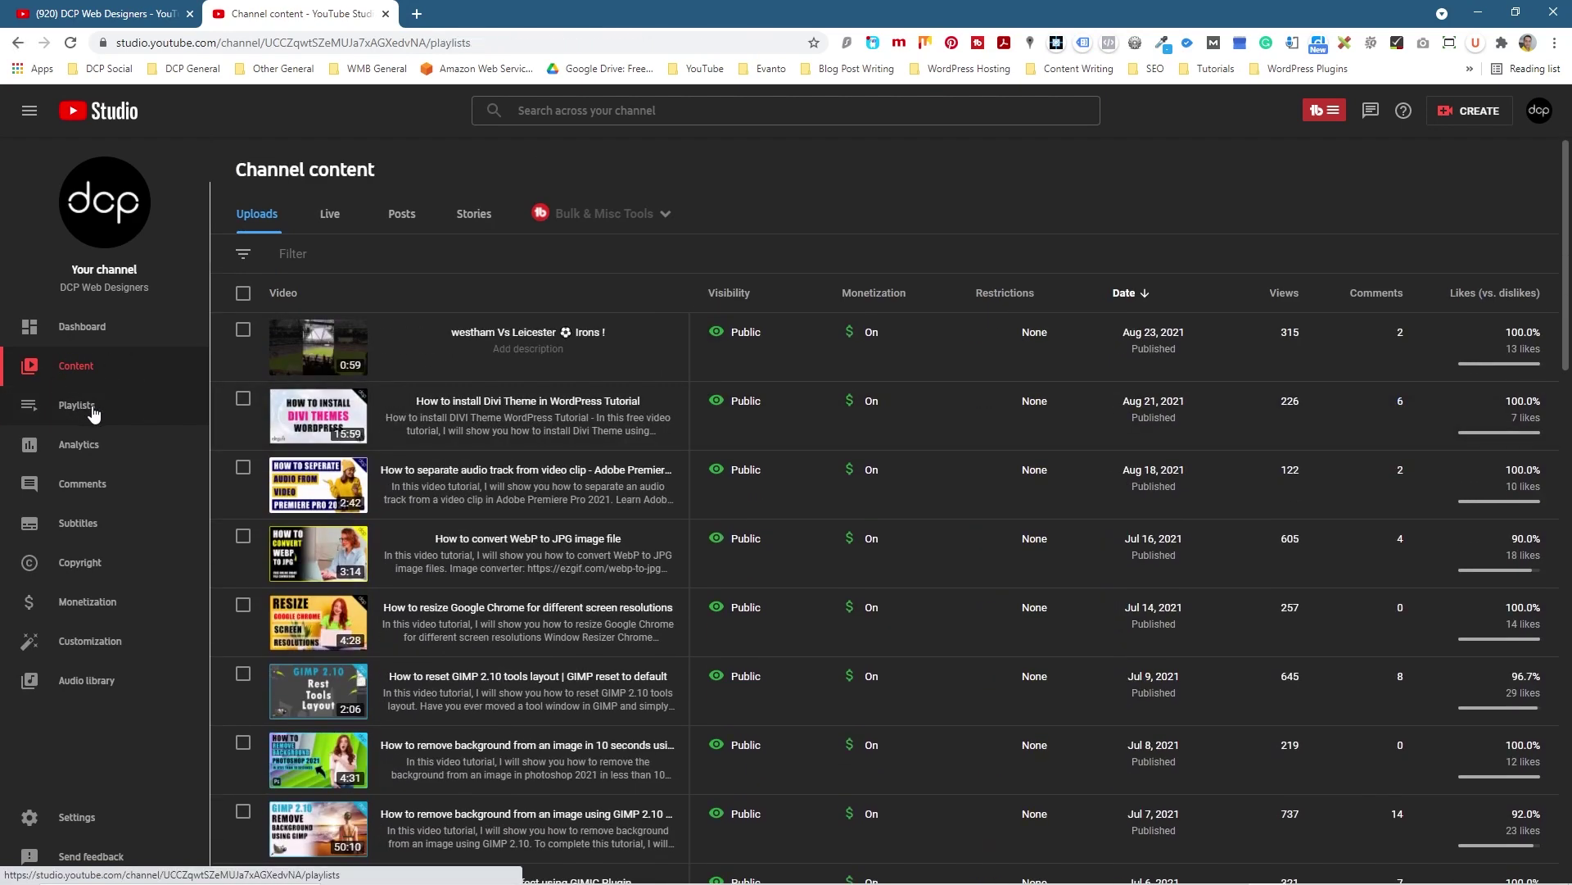
pyautogui.scroll(-2, 762, 383)
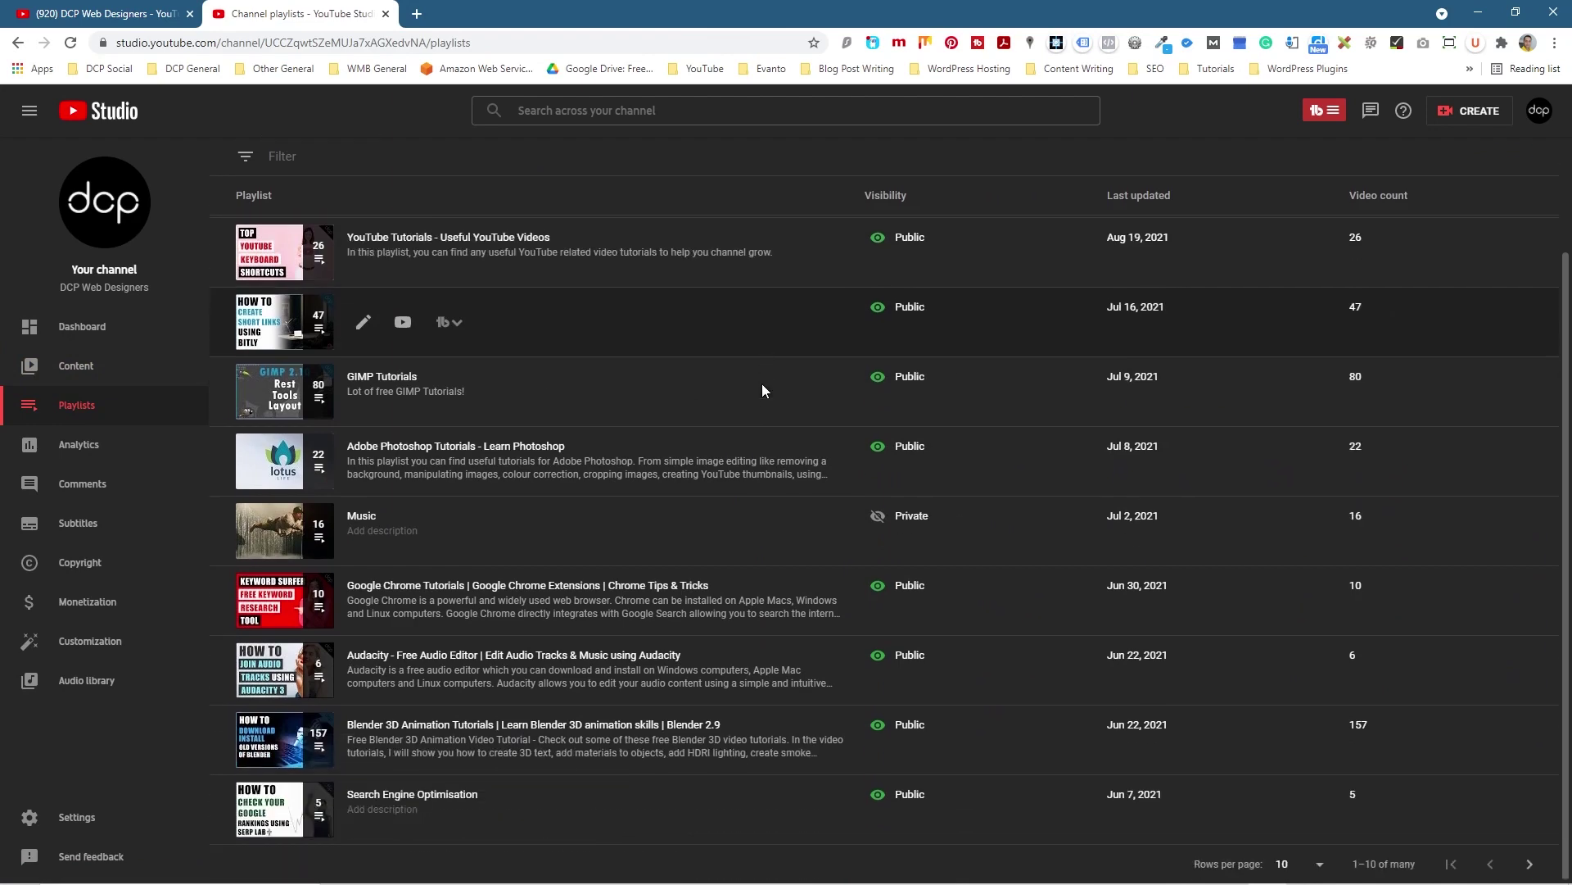
pyautogui.click(1304, 863)
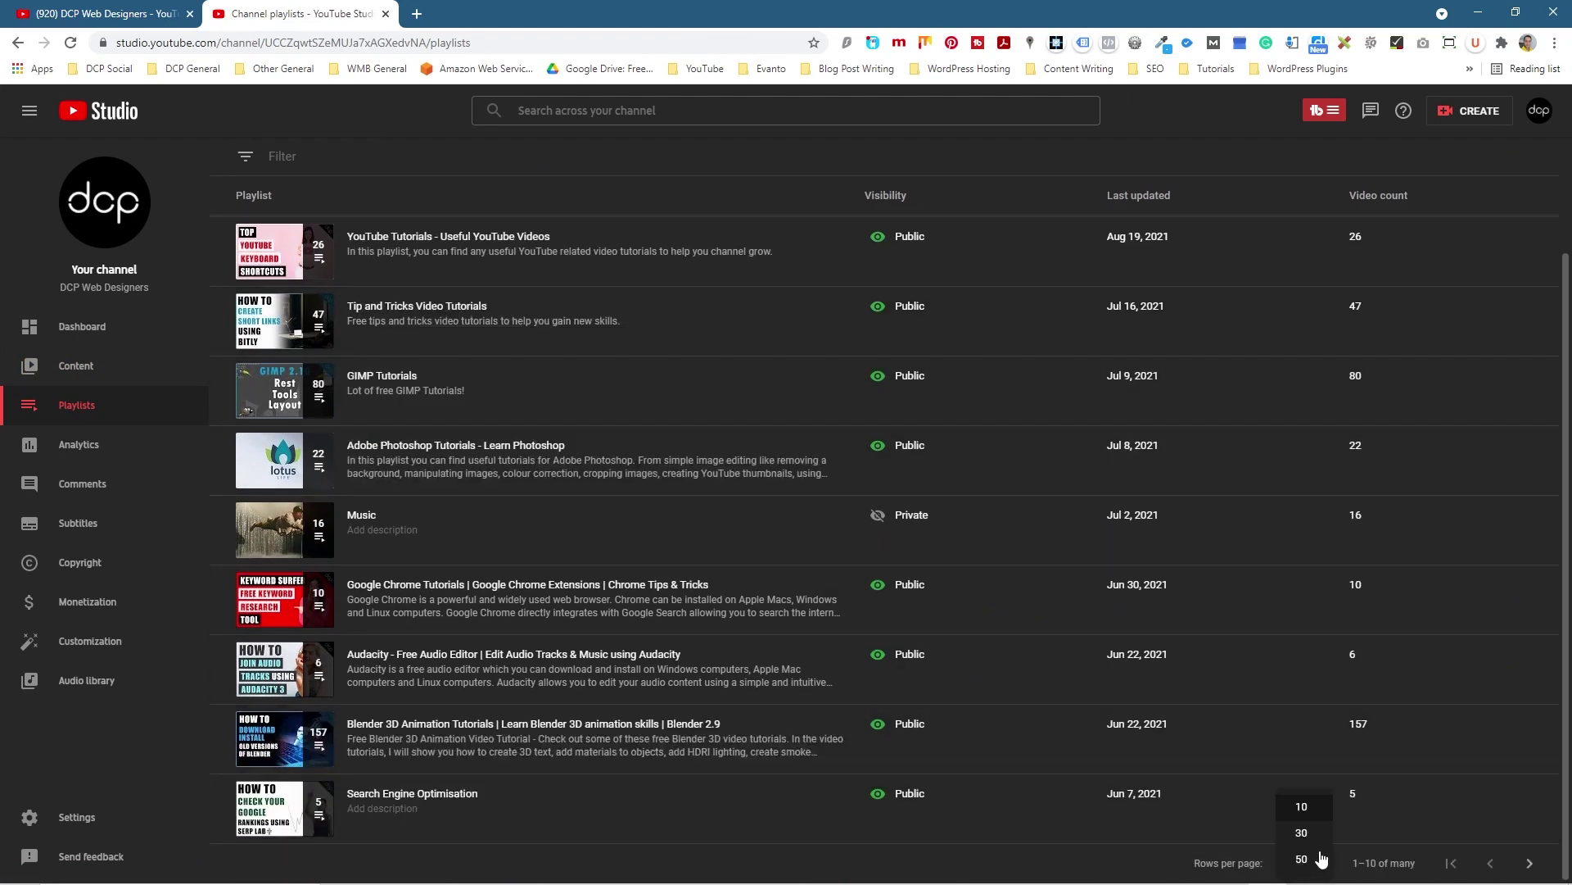
pyautogui.click(1301, 858)
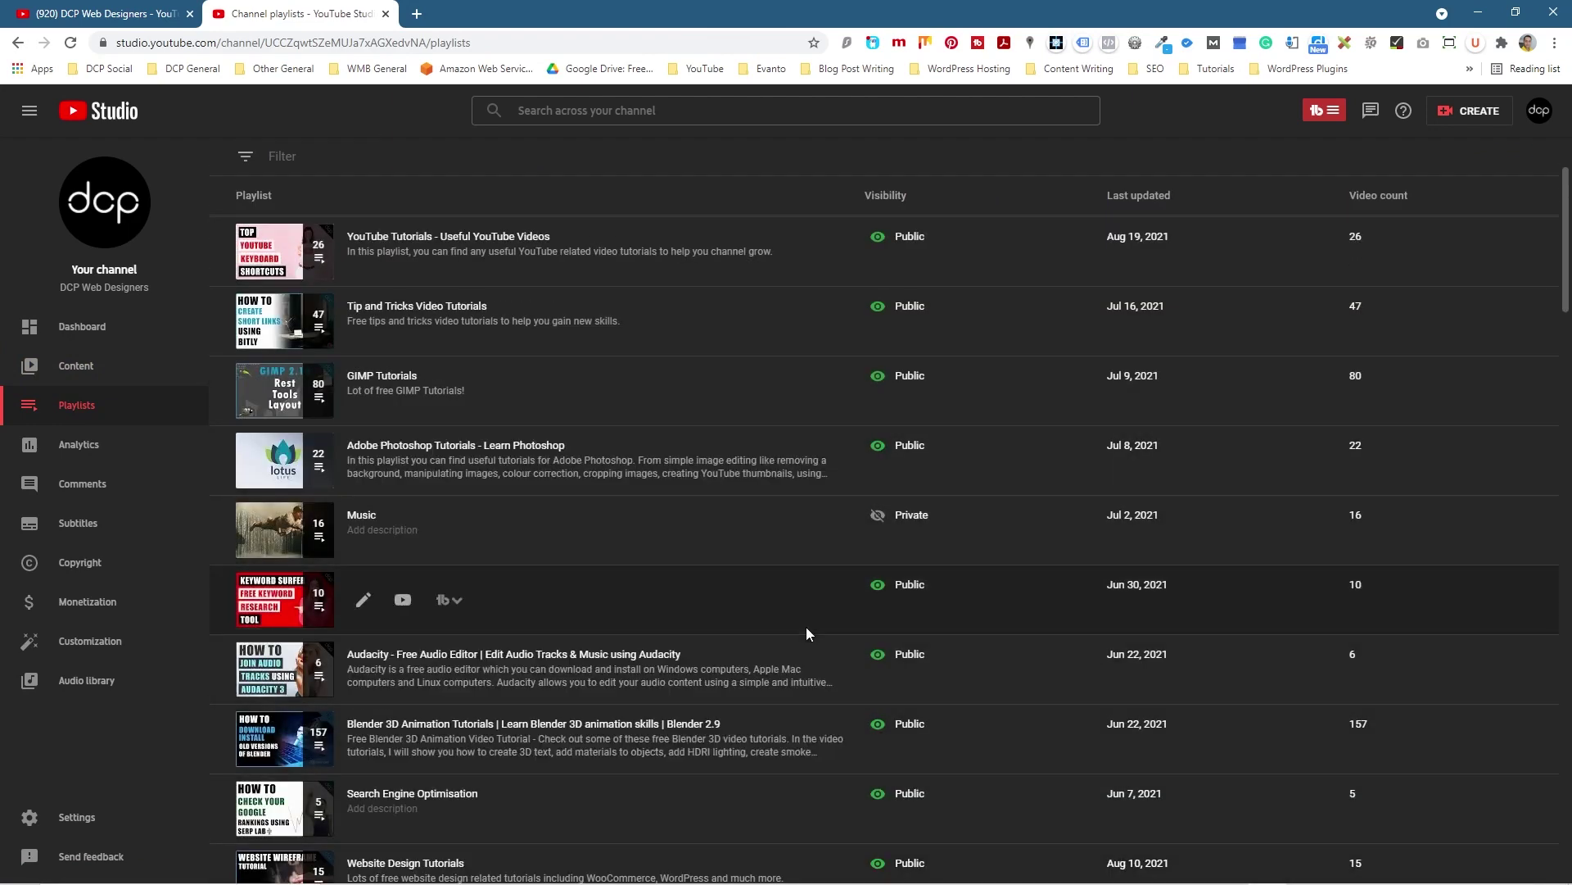
pyautogui.scroll(-10, 806, 627)
pyautogui.scroll(12, 806, 627)
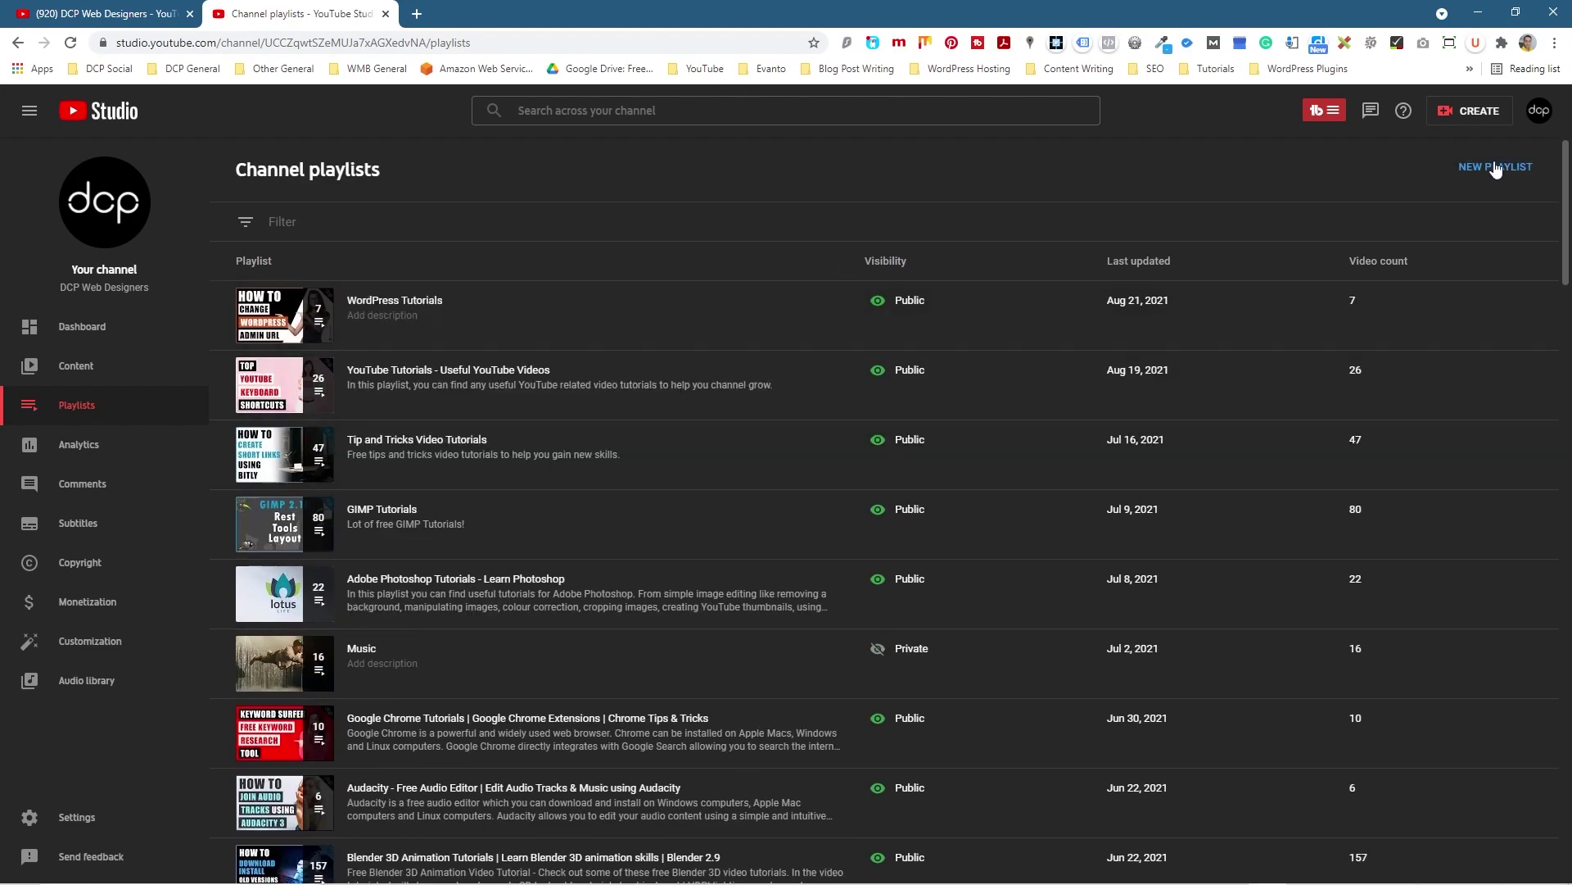
# - Create a new public playlist titled "SEO Keyword Research"
pyautogui.click(1496, 171)
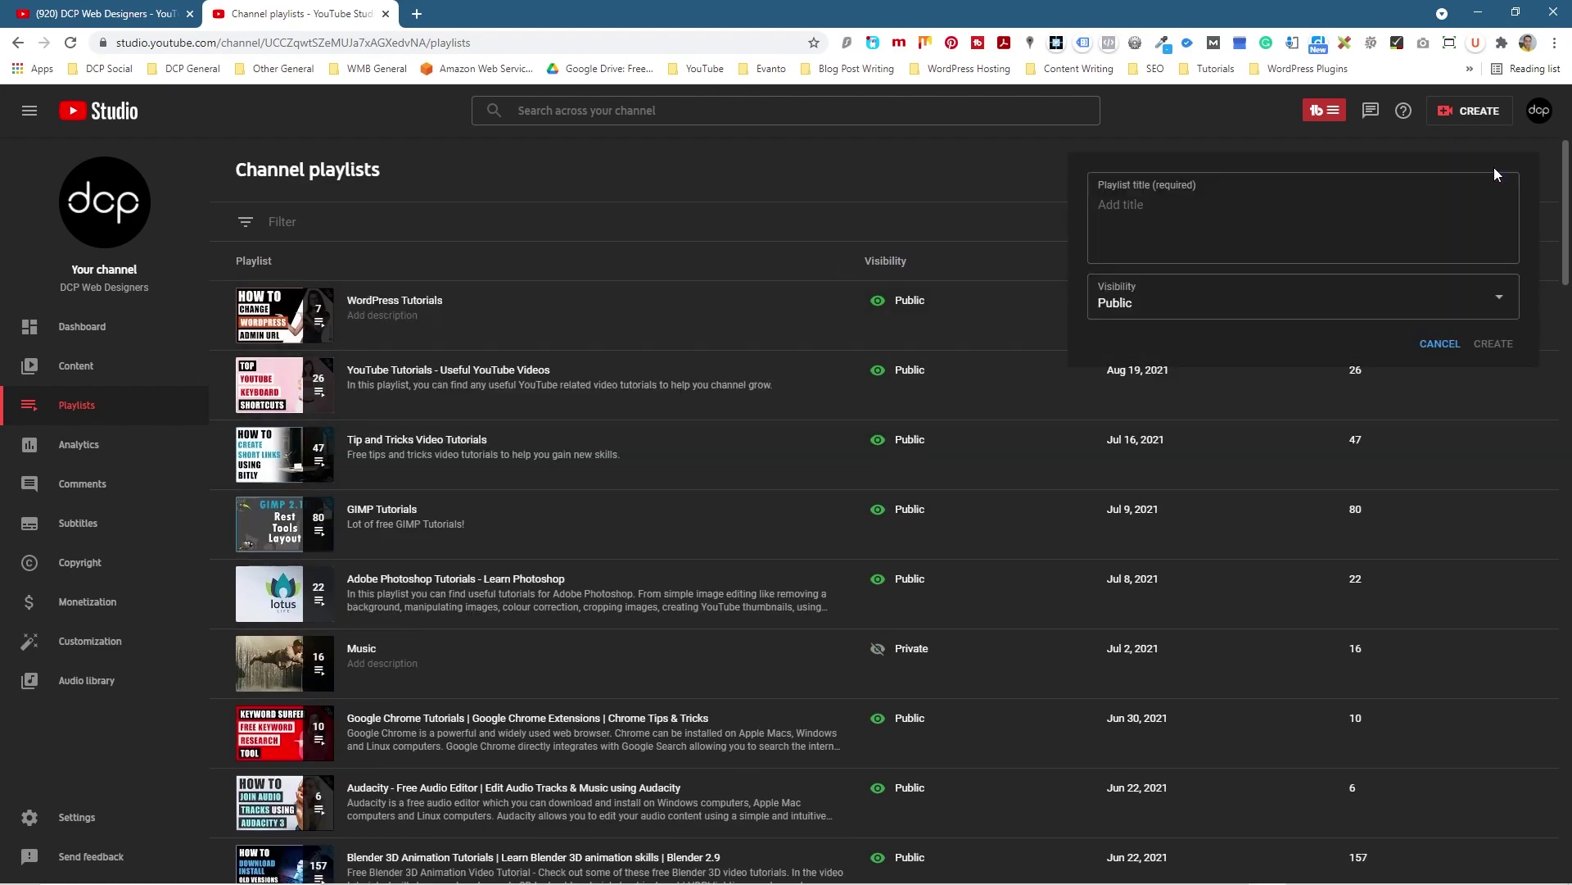
pyautogui.click(1184, 207)
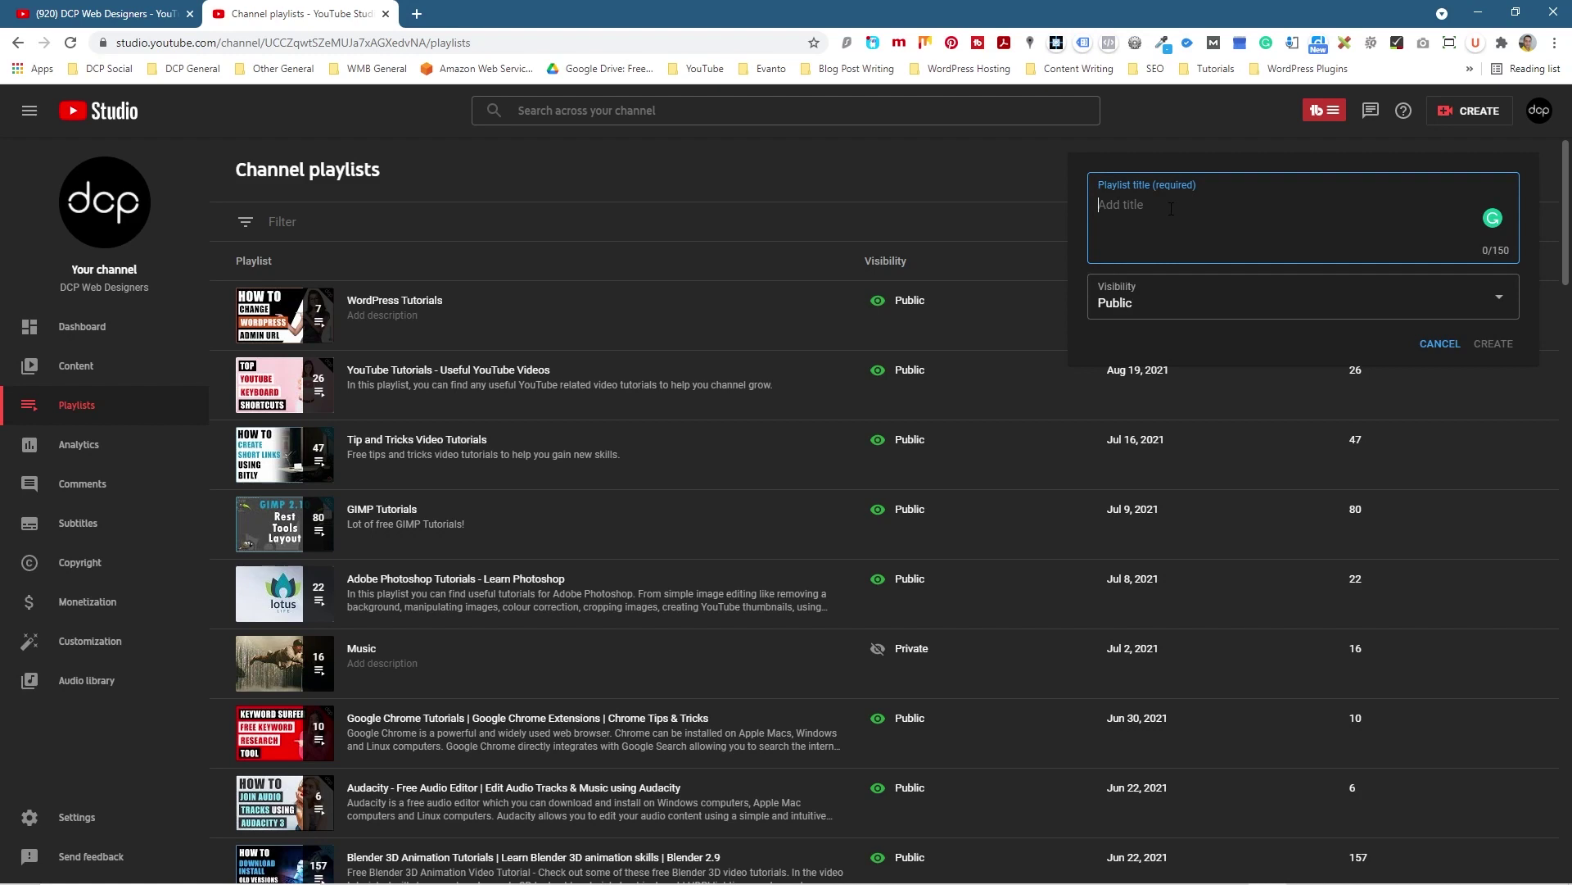
pyautogui.write('SEO Keyword Res')
pyautogui.press('BackSpace')
pyautogui.press('BackSpace')
pyautogui.write('search')
pyautogui.click(1494, 344)
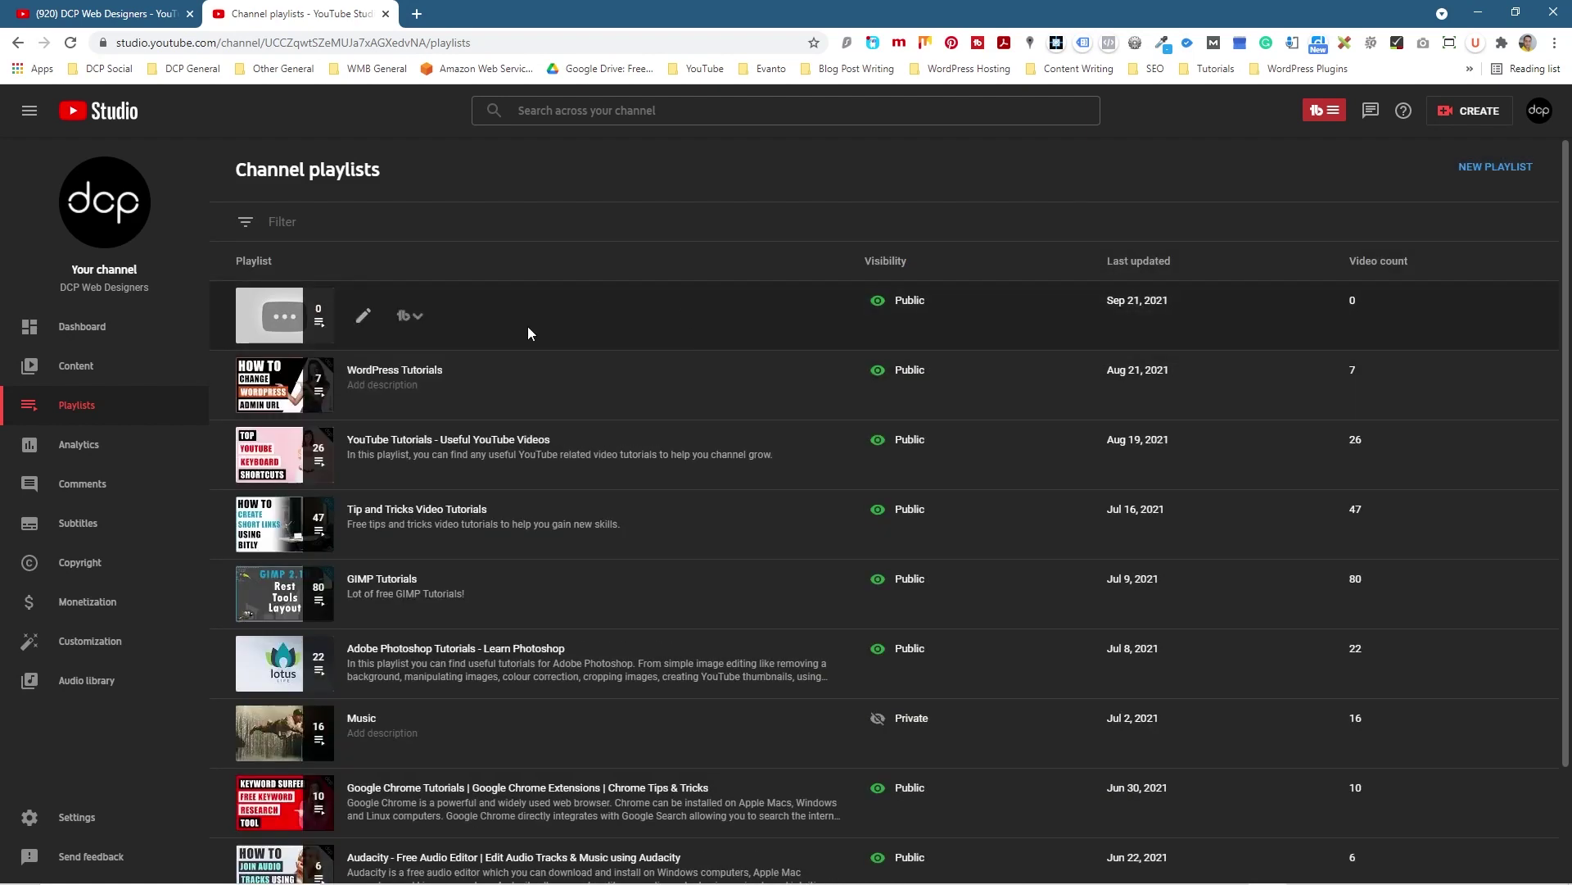
# - Open the new playlist for editing and save the description "This playlist to dedicated to tutorials for SEO Keyword Research."
pyautogui.click(362, 320)
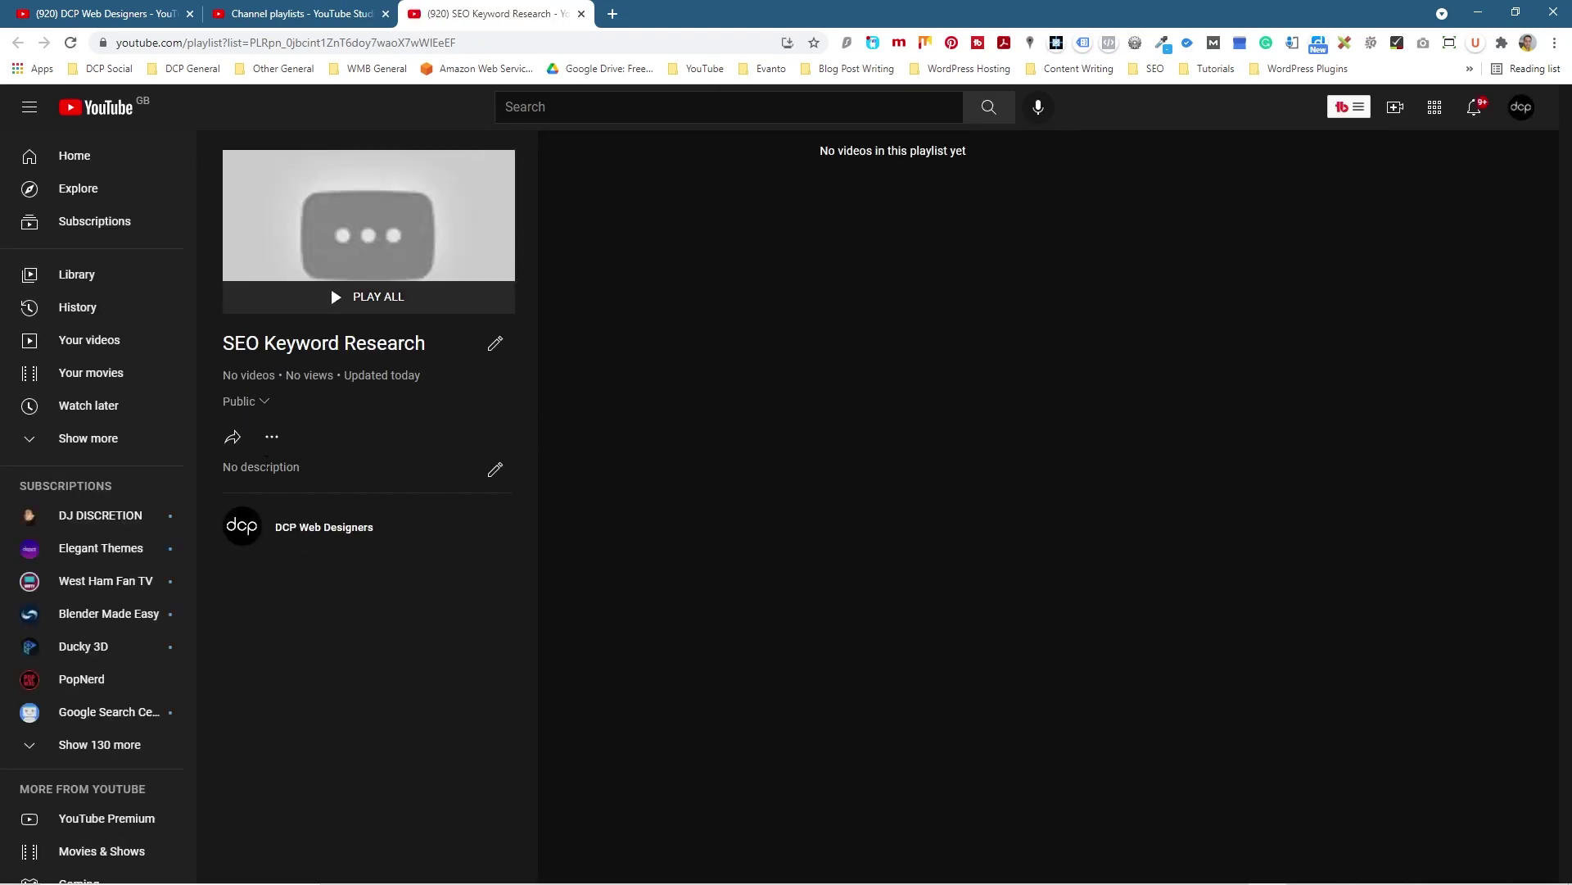
pyautogui.click(495, 468)
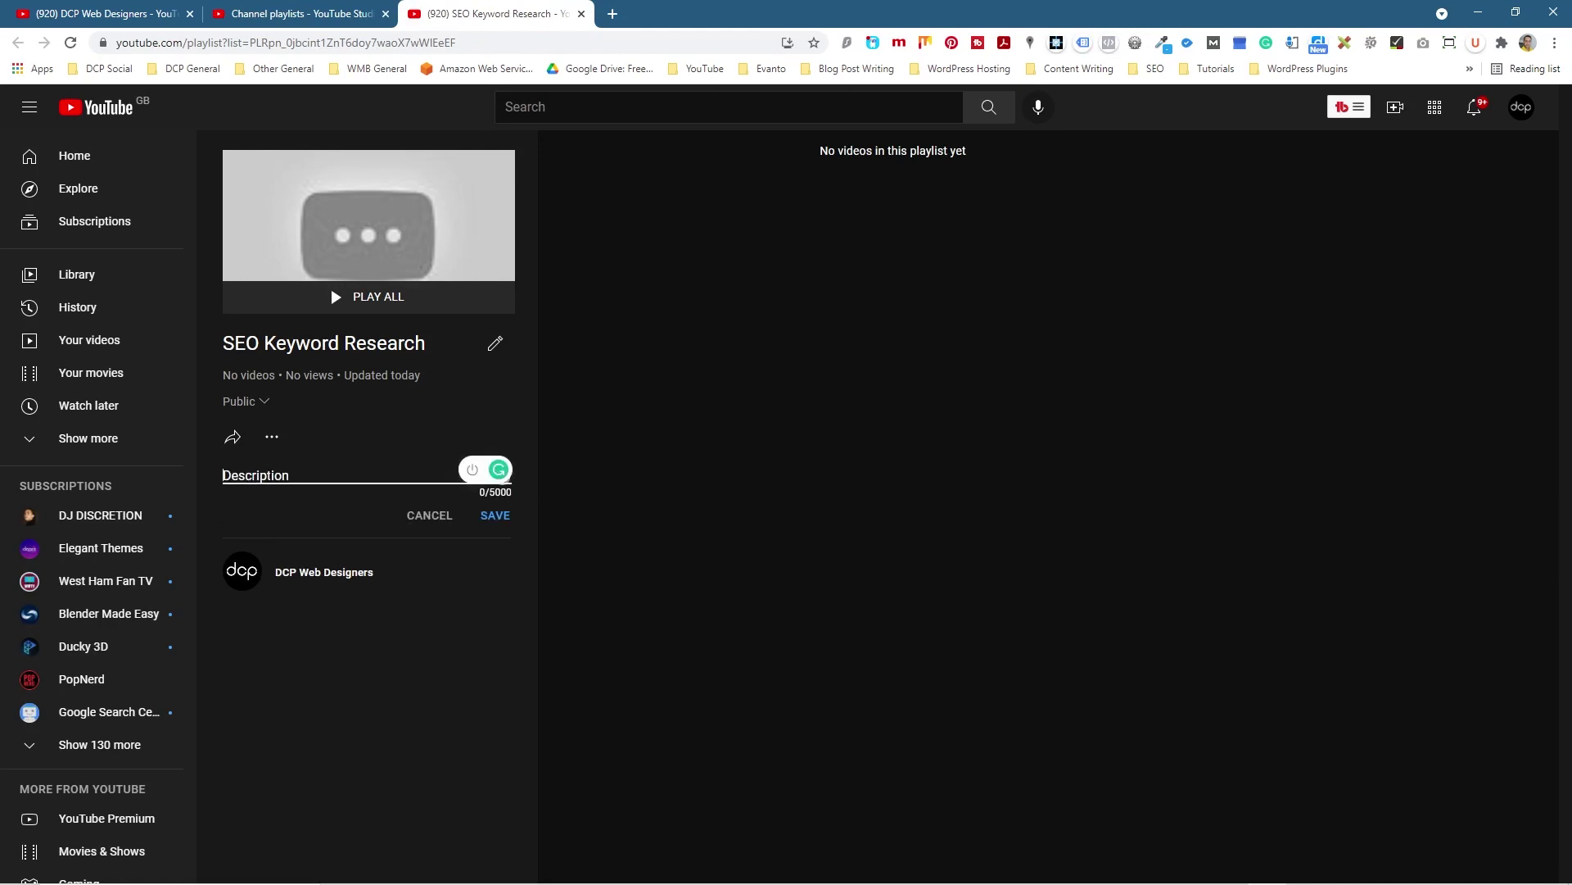
pyautogui.write('This pla')
pyautogui.write('ylist ')
pyautogui.write('to dedicaed')
pyautogui.write('d t')
pyautogui.write('o tutorial')
pyautogui.write('s fo')
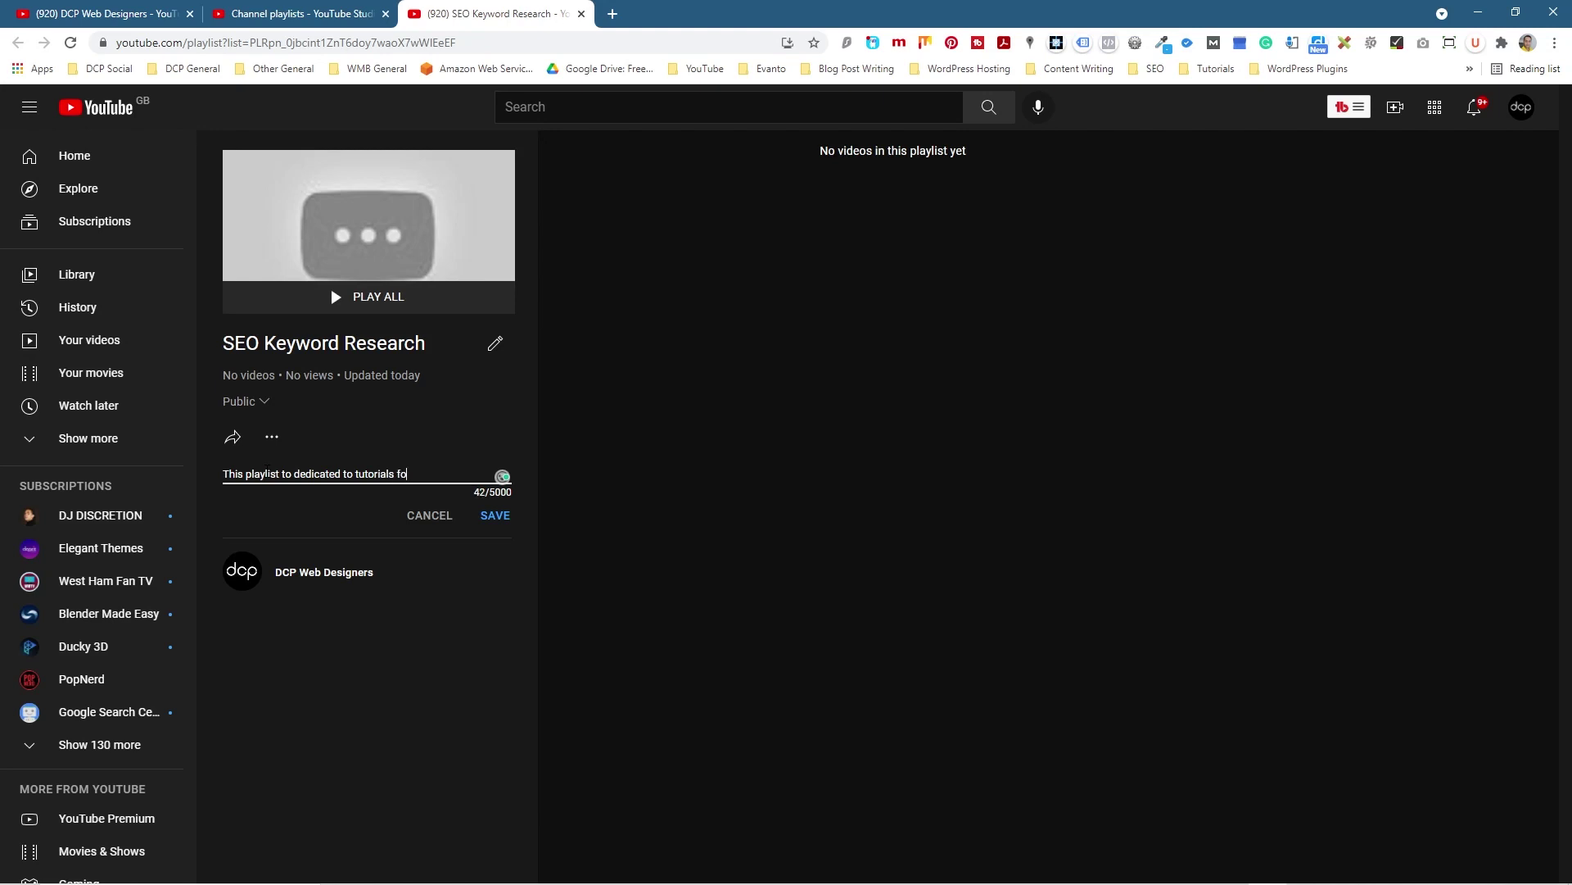
pyautogui.write('r SEO Keyword Rese')
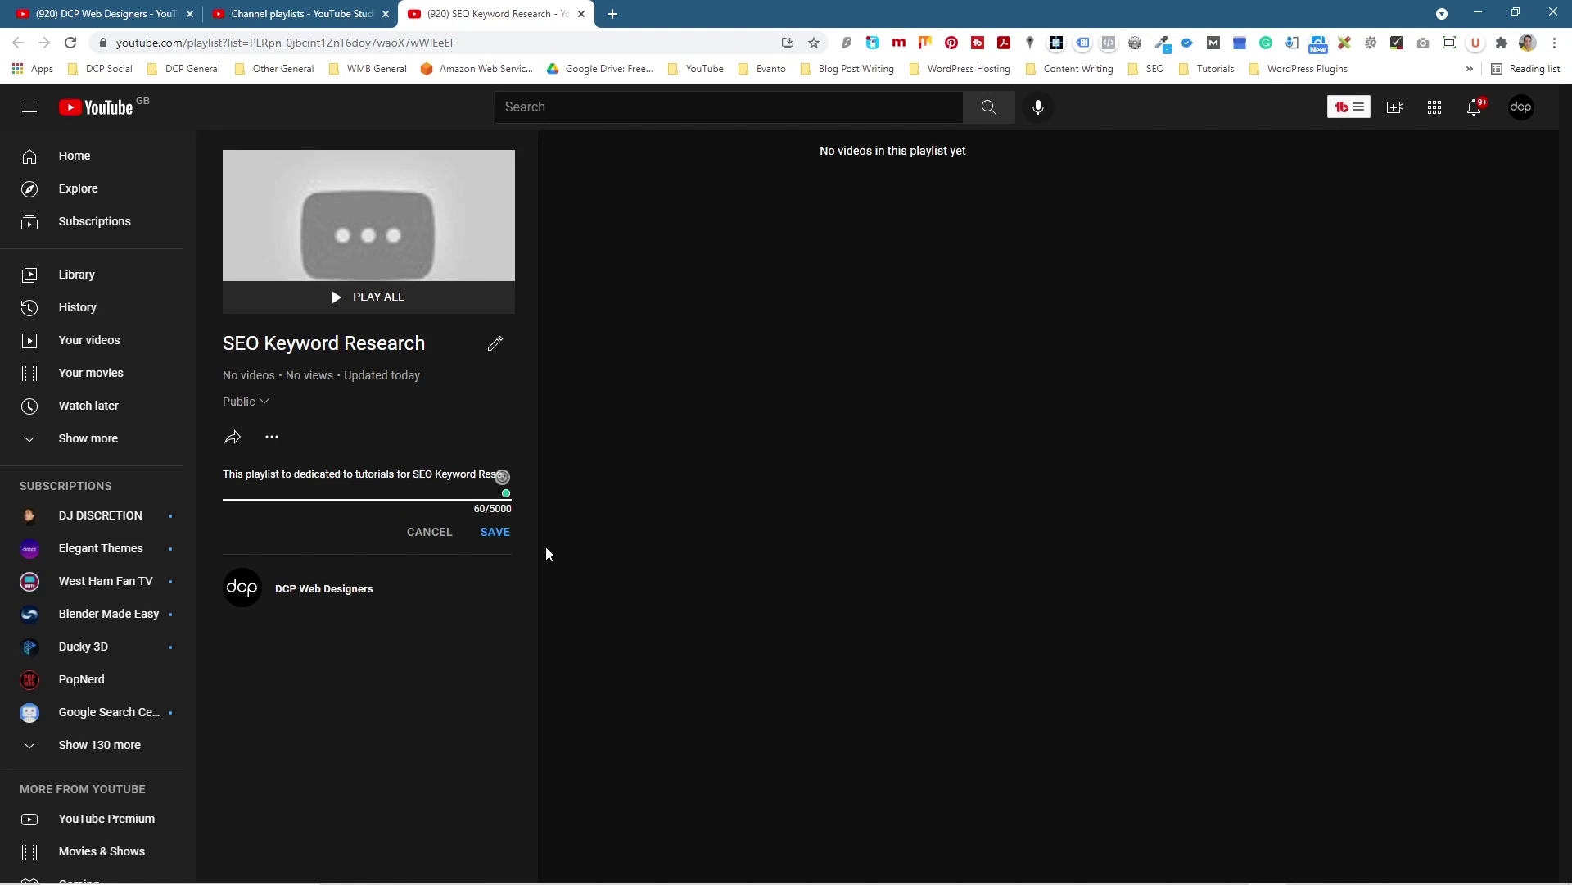
pyautogui.press('BackSpace')
pyautogui.press('BackSpace')
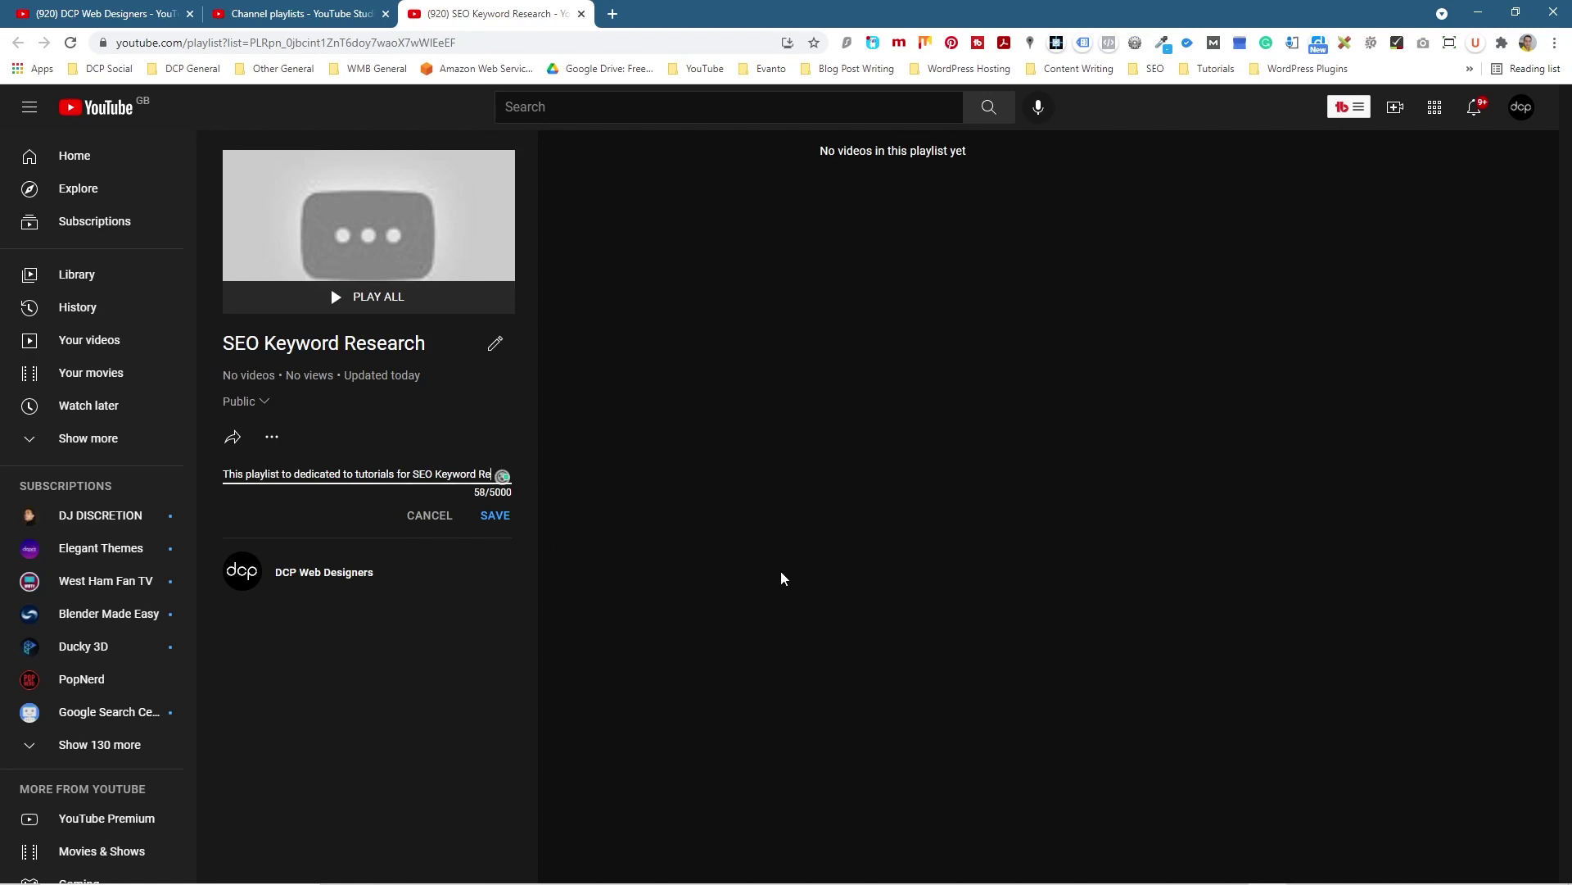
pyautogui.write('search.')
pyautogui.click(494, 532)
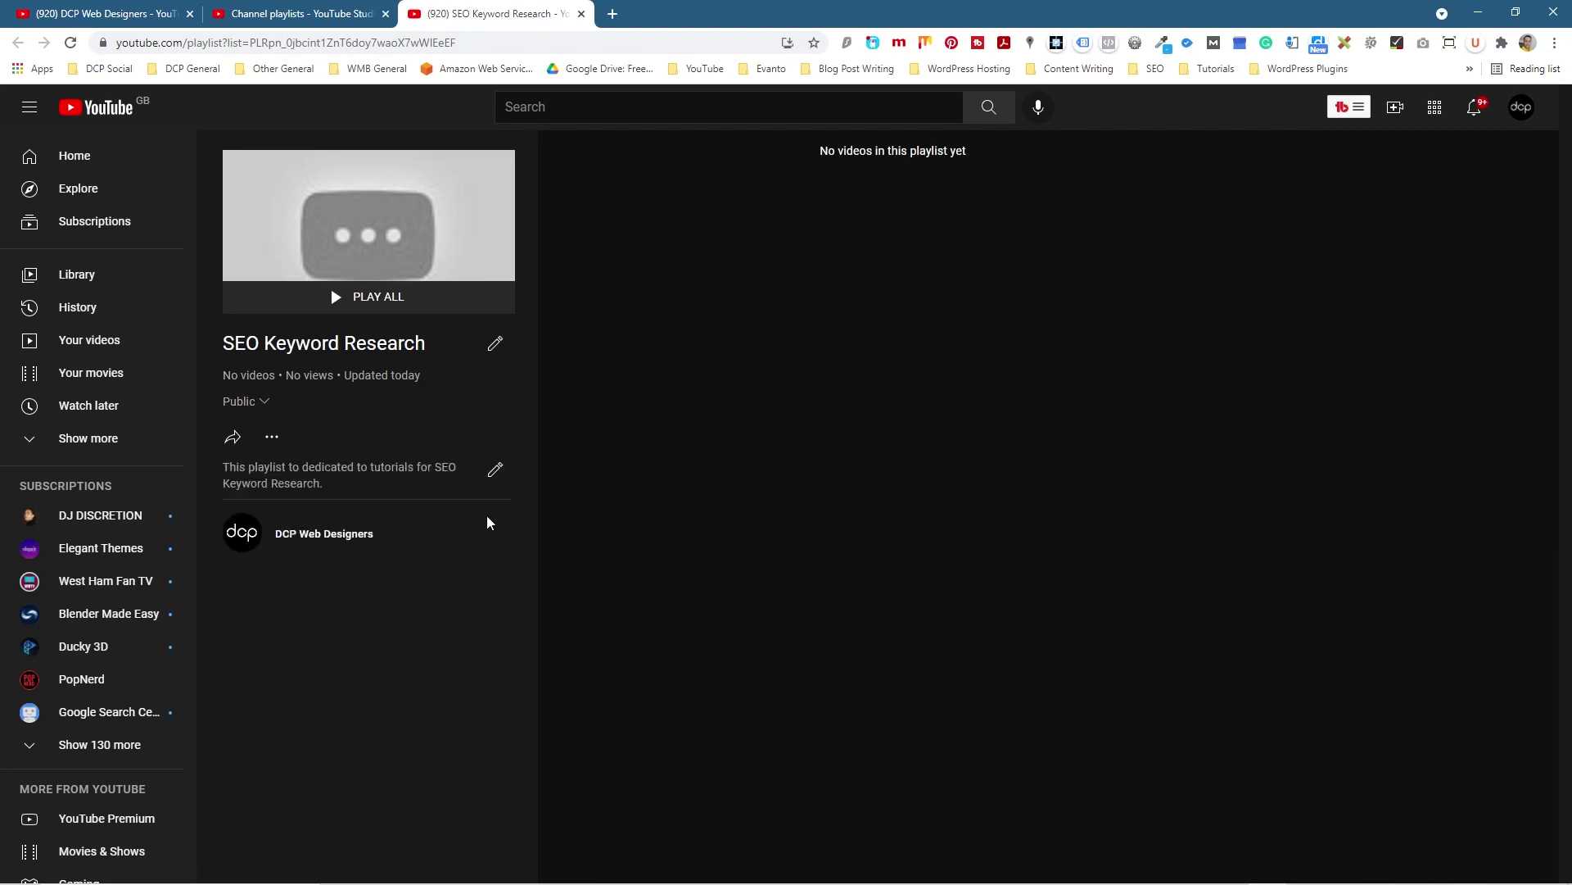
pyautogui.click(495, 469)
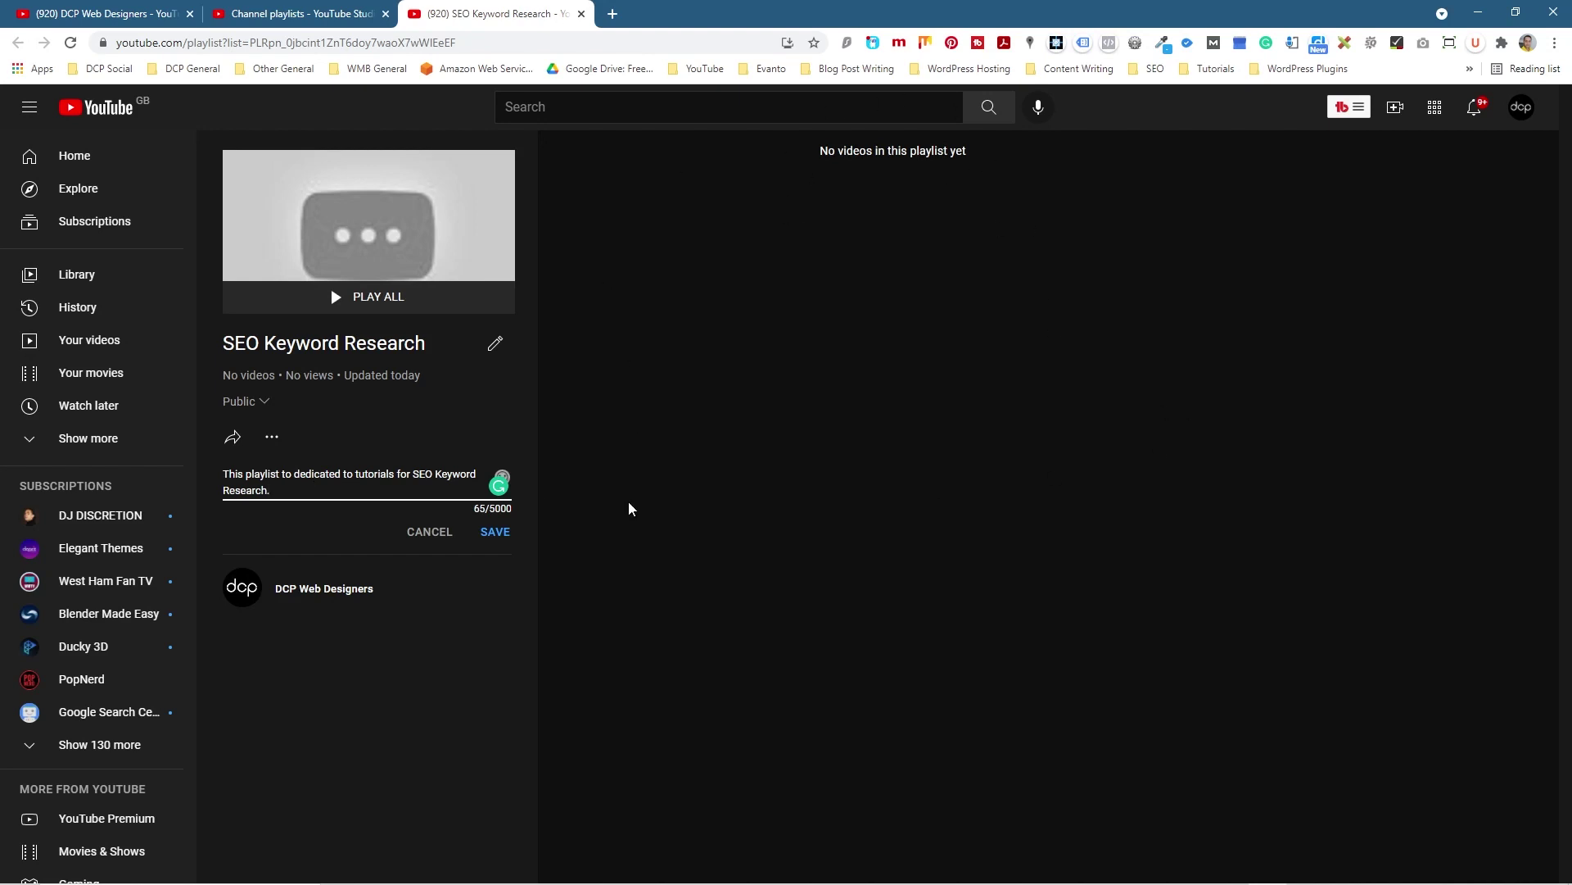
pyautogui.click(496, 532)
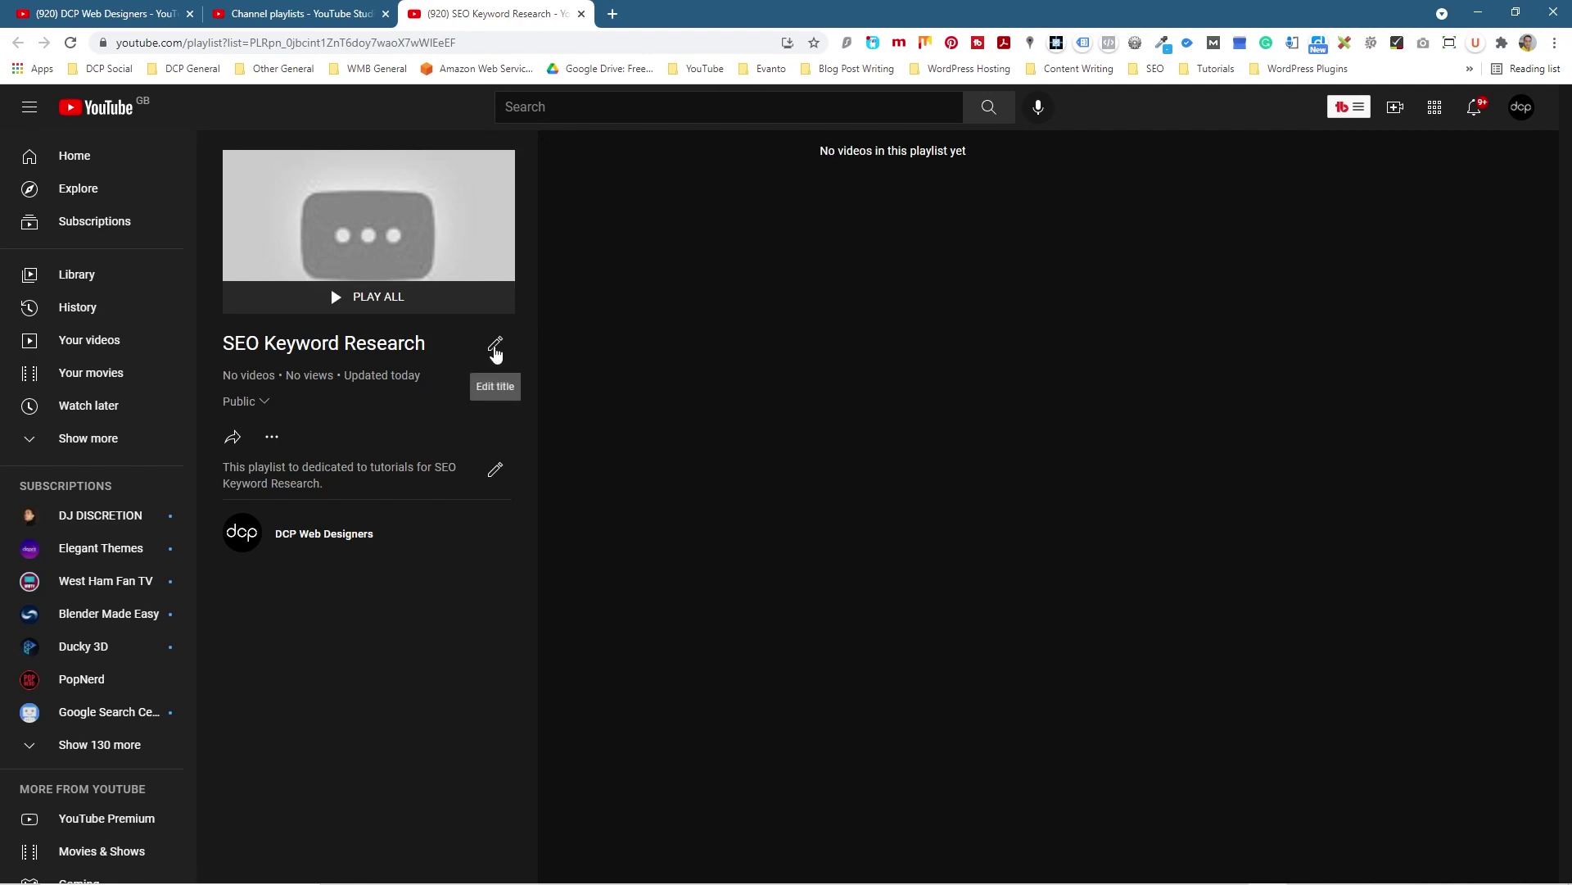
pyautogui.click(497, 344)
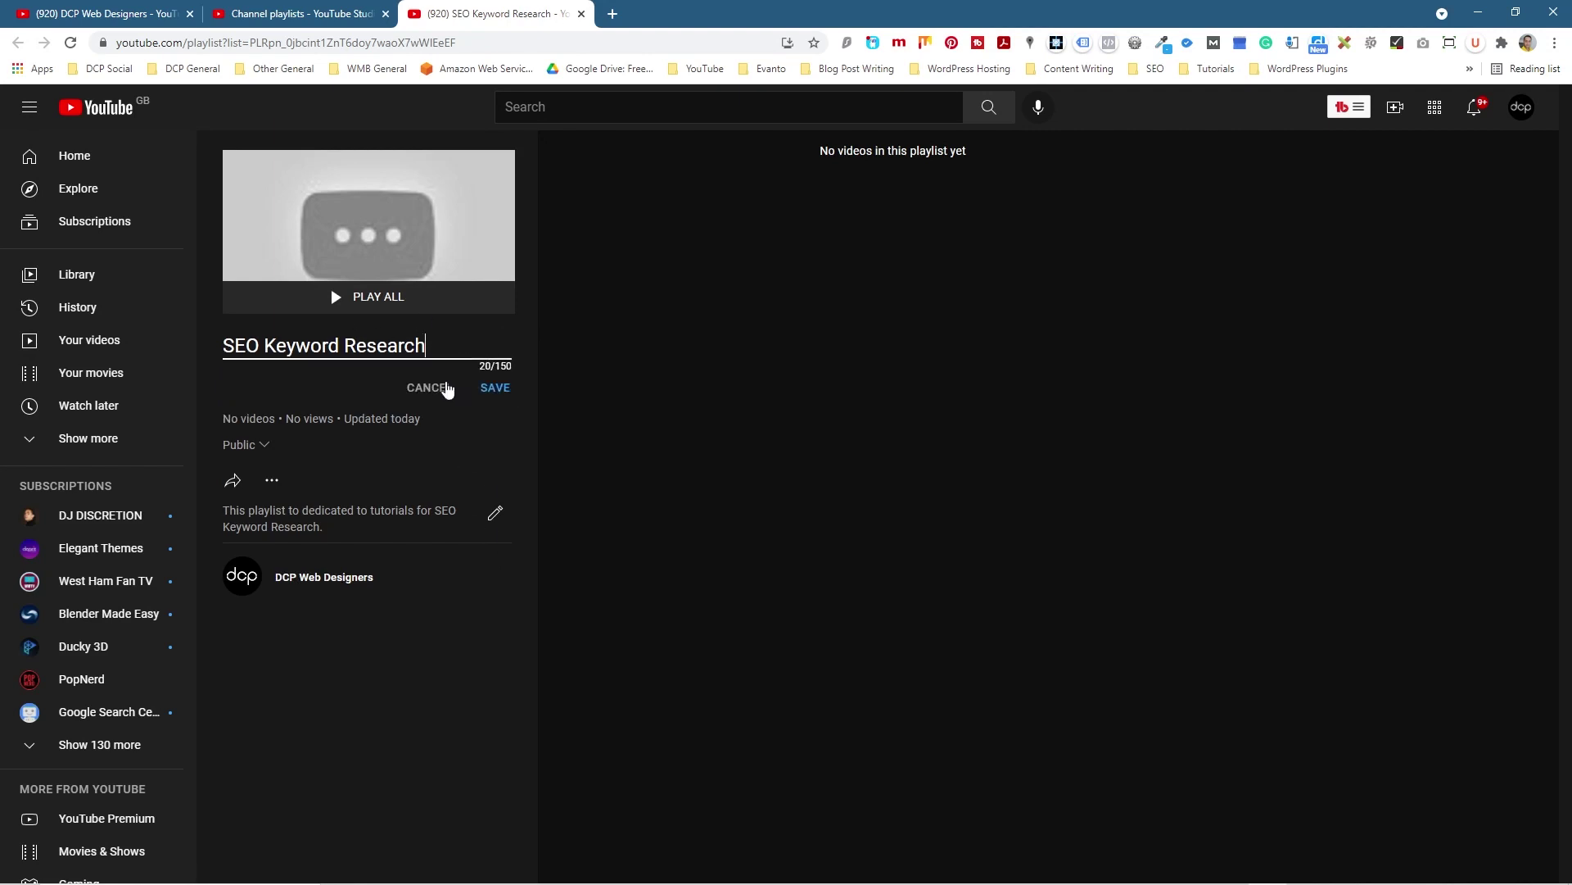
pyautogui.click(447, 387)
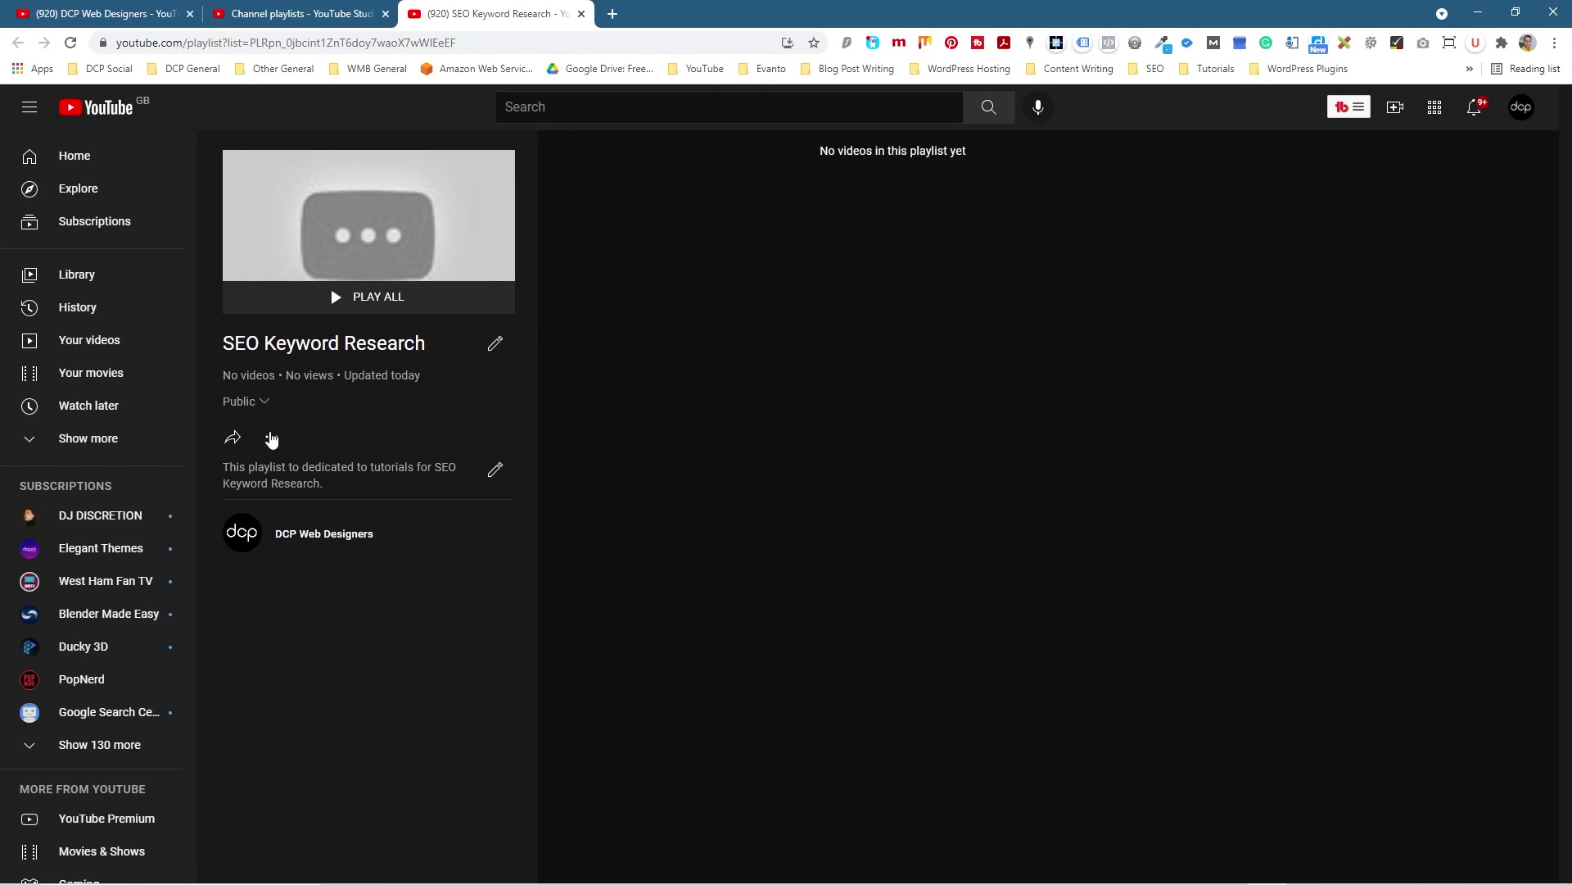
# - Start adding videos to the SEO Keyword Research playlist and search for "keyword research", looking through the results
pyautogui.click(271, 441)
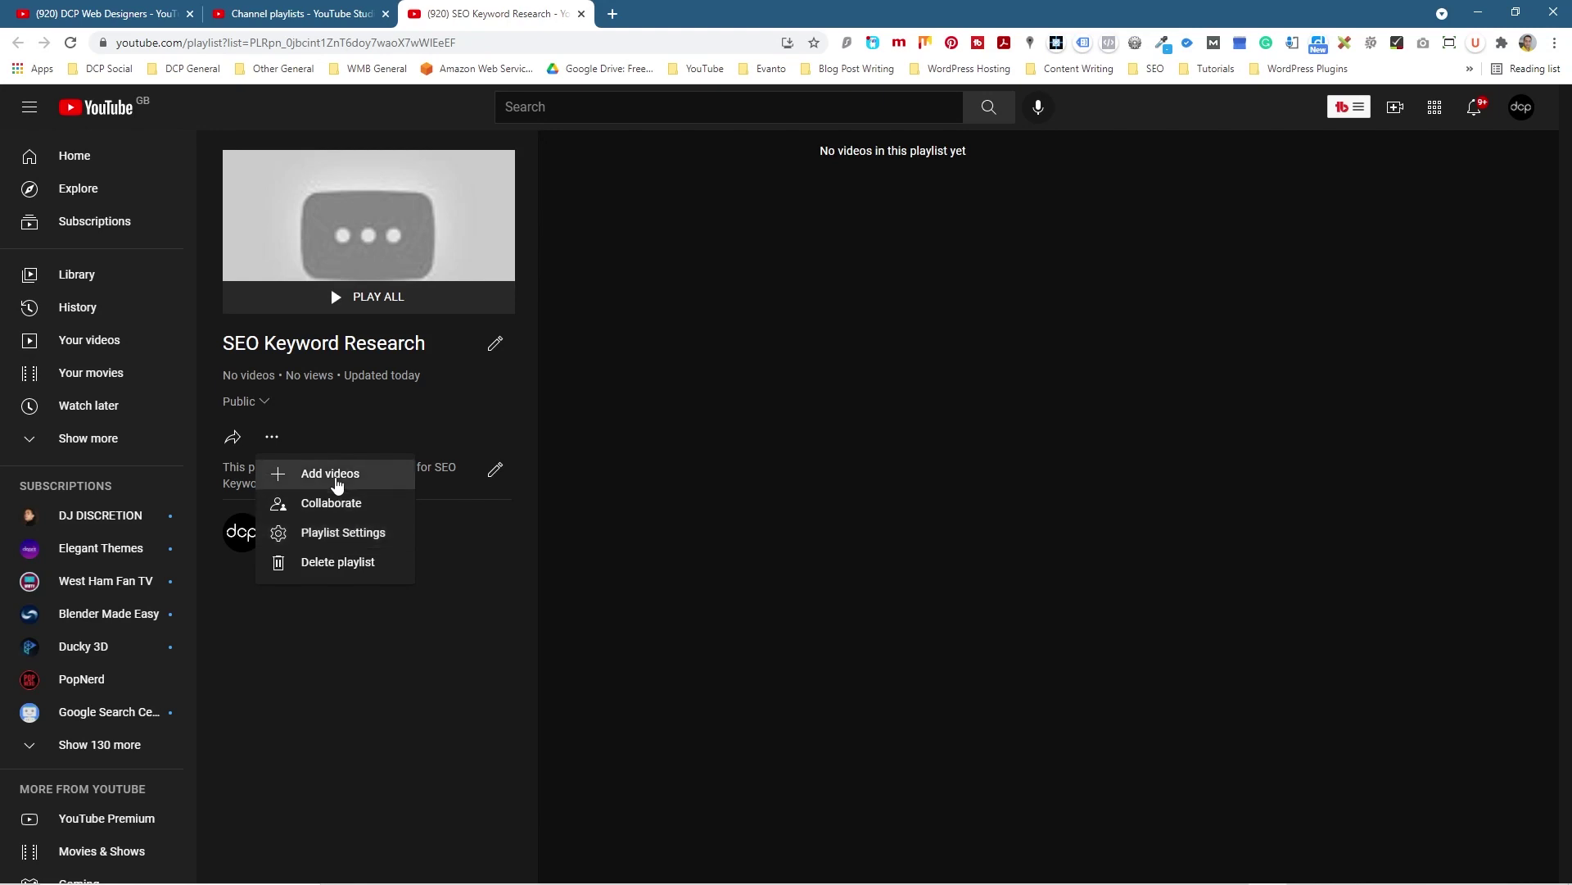
pyautogui.click(332, 475)
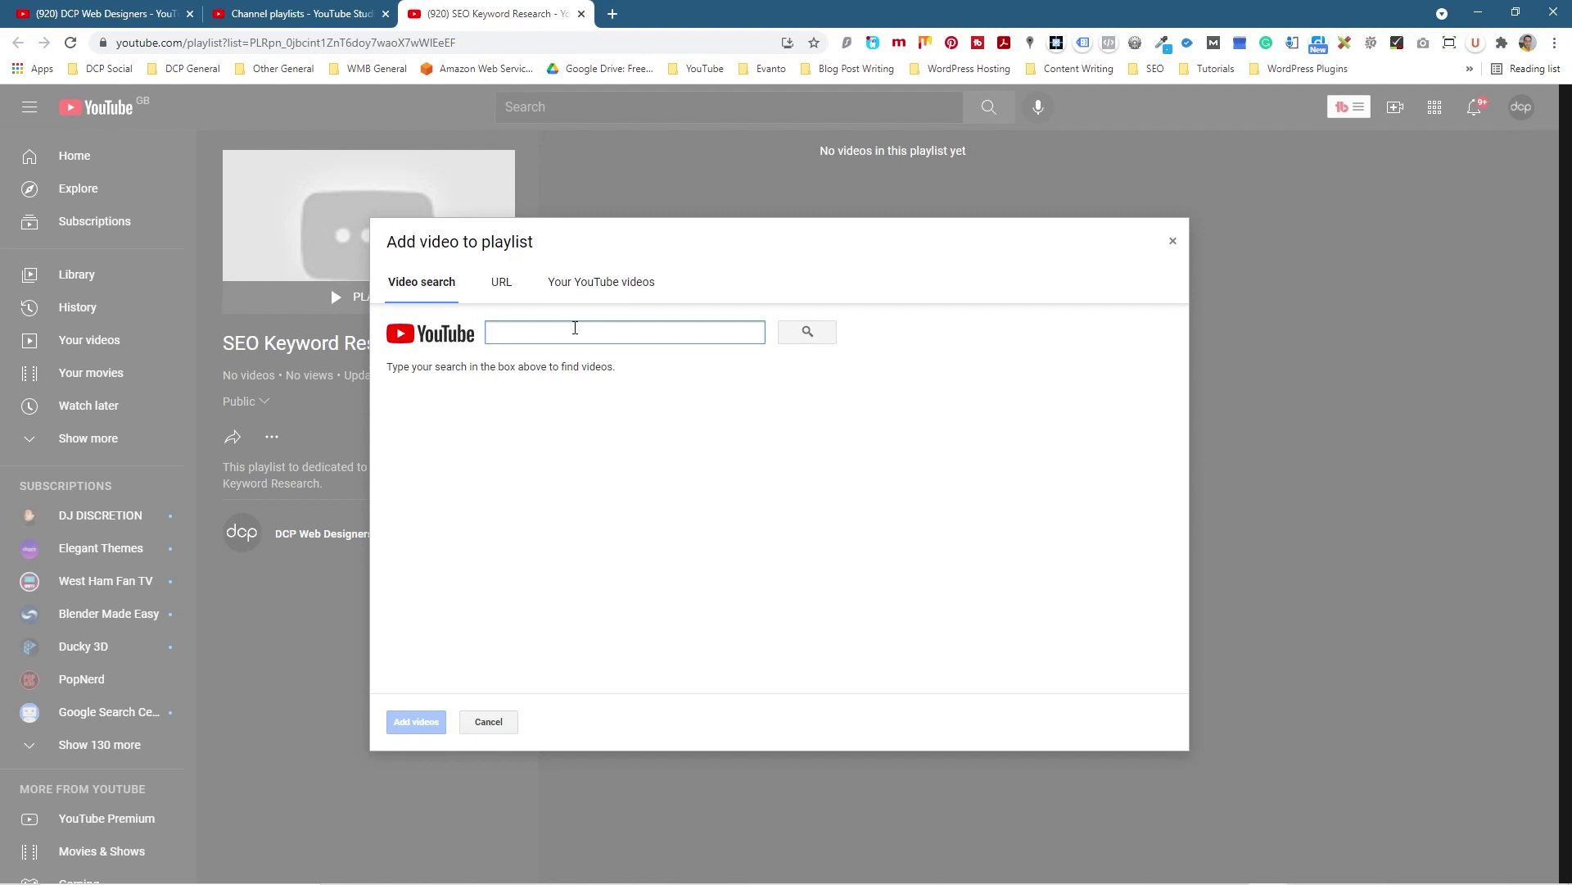
pyautogui.write('keyword research')
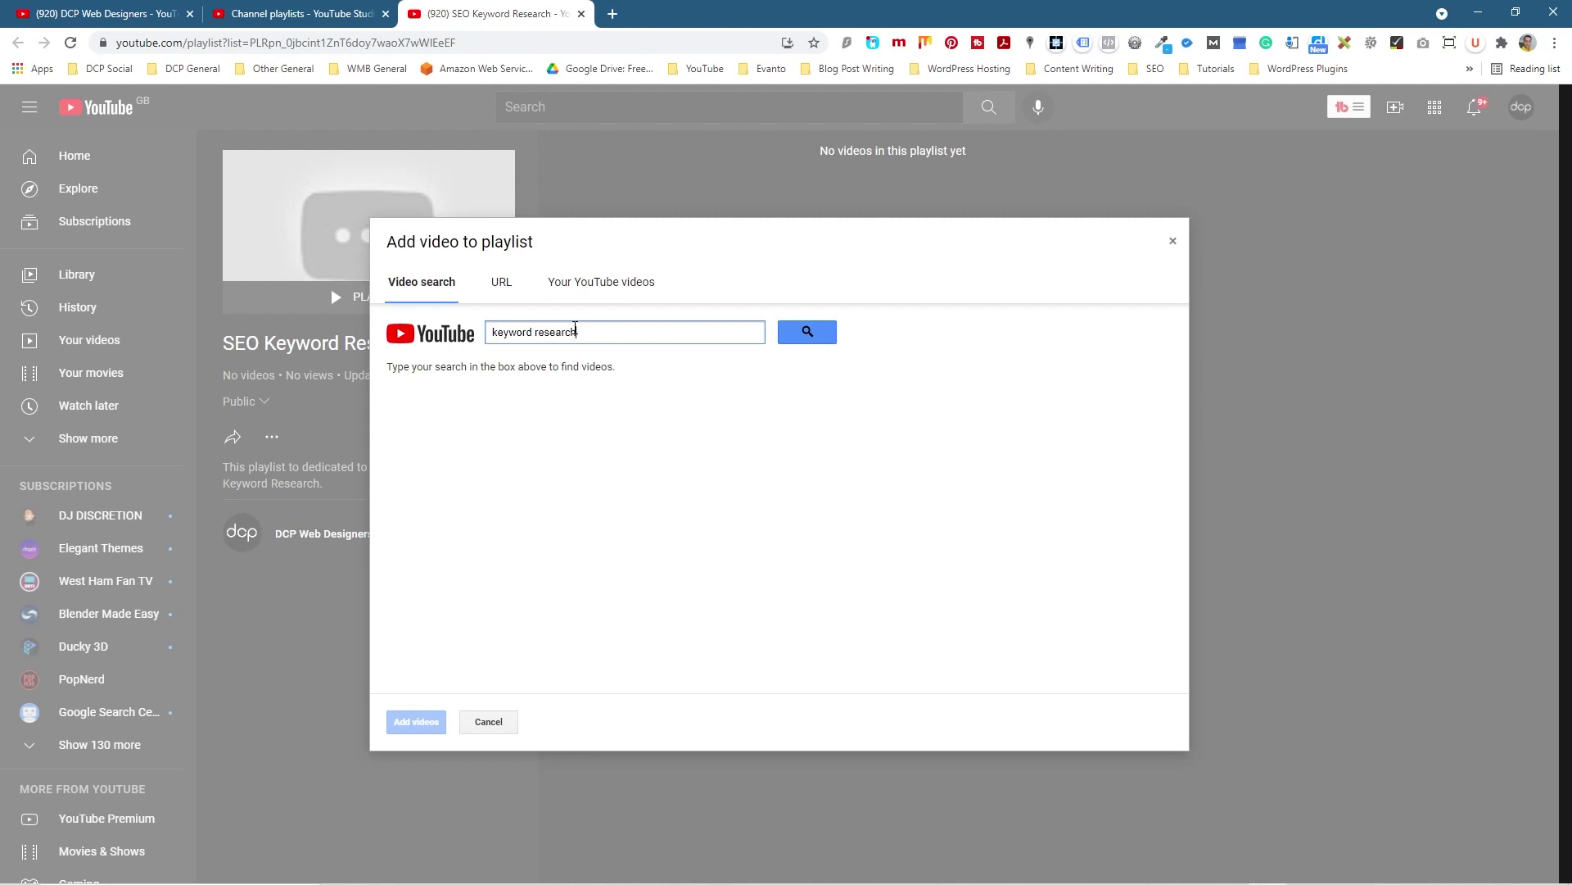
pyautogui.click(808, 331)
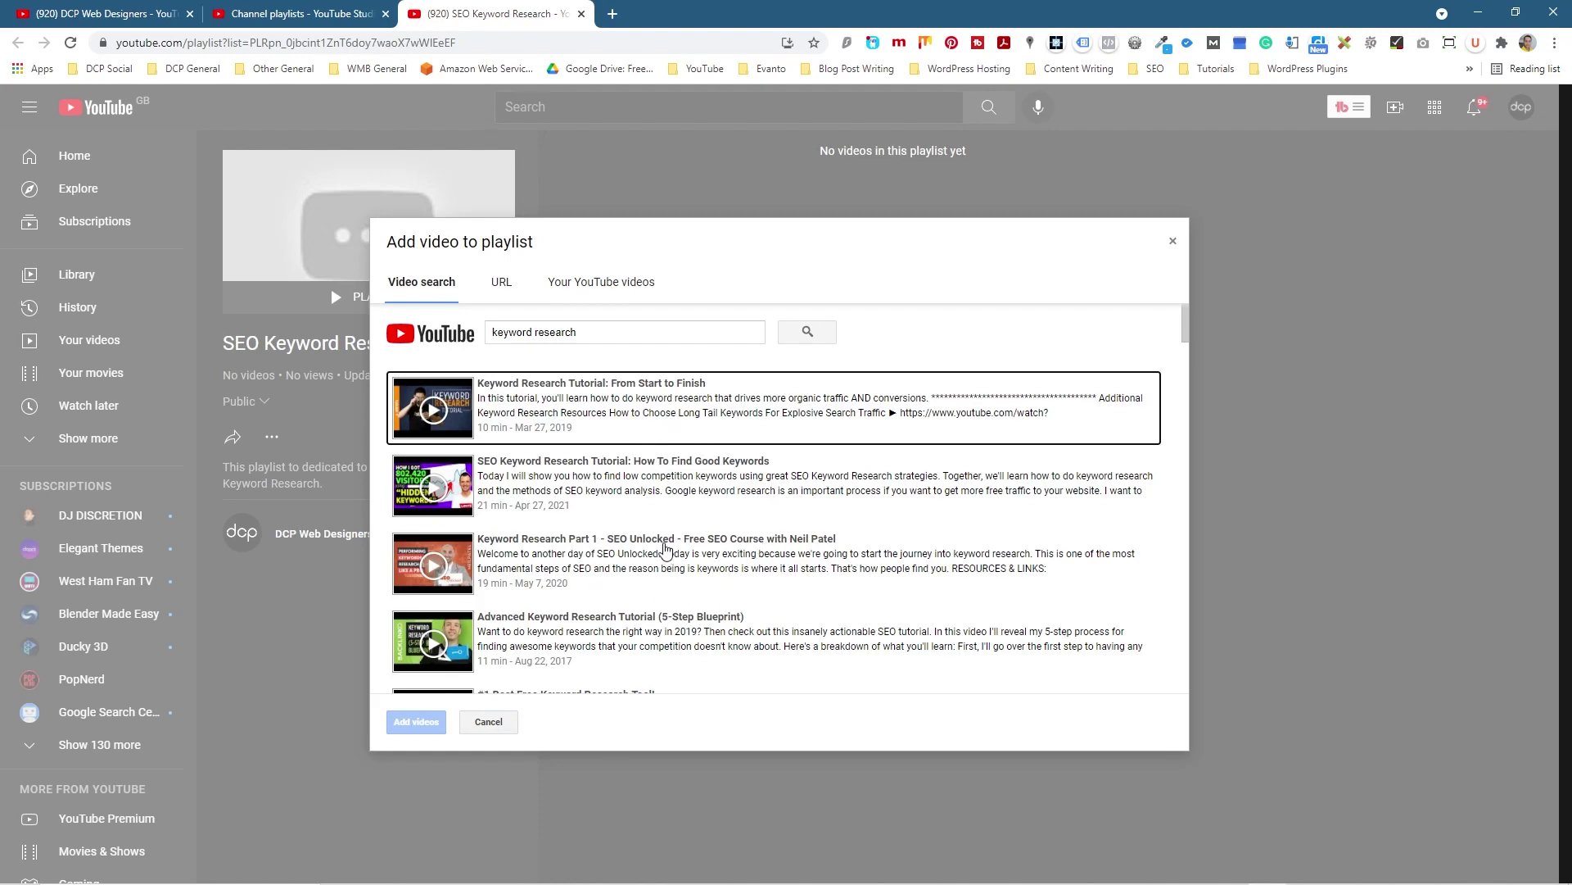
pyautogui.scroll(-8, 666, 531)
pyautogui.scroll(10, 666, 527)
# - Search YouTube for "keyword research" from the channel page and look through the results
pyautogui.click(148, 14)
pyautogui.write('k')
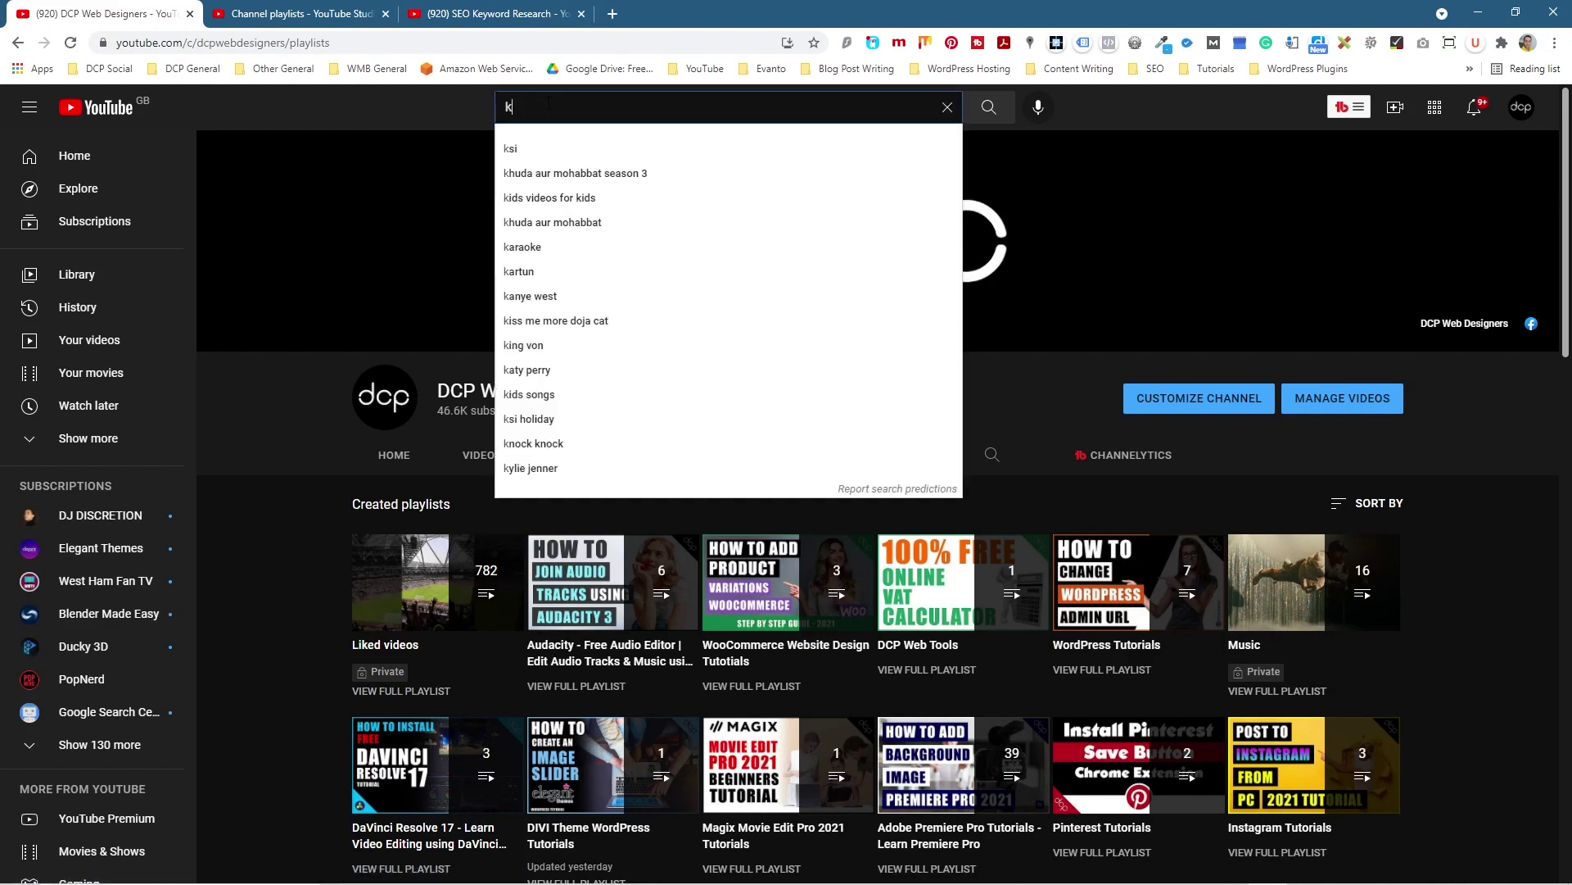
pyautogui.write('eyword')
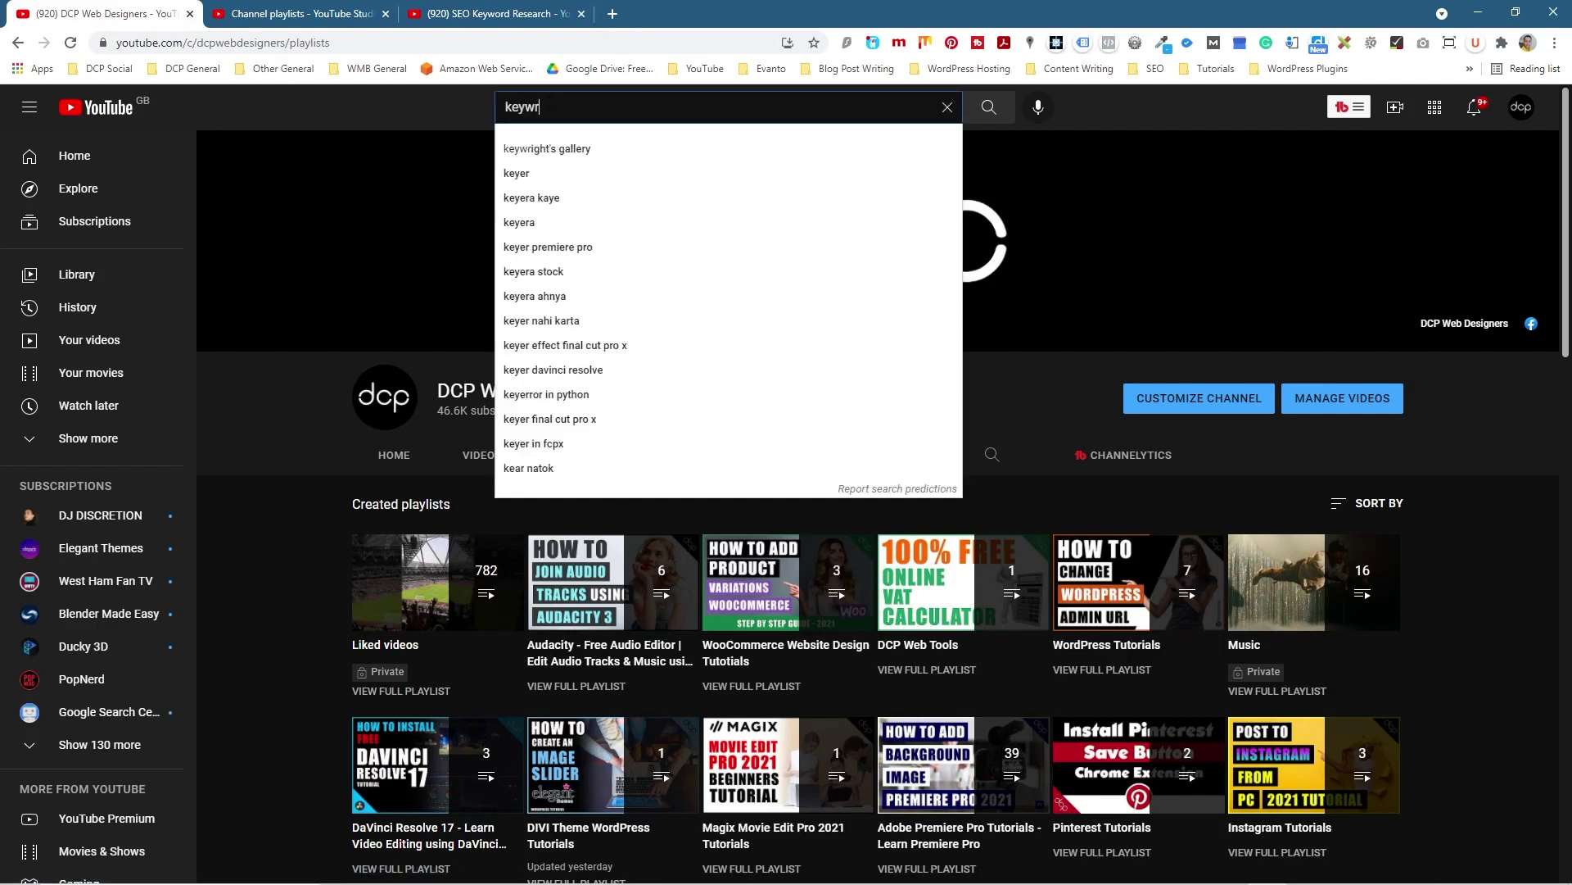
pyautogui.press('Down')
pyautogui.press('Return')
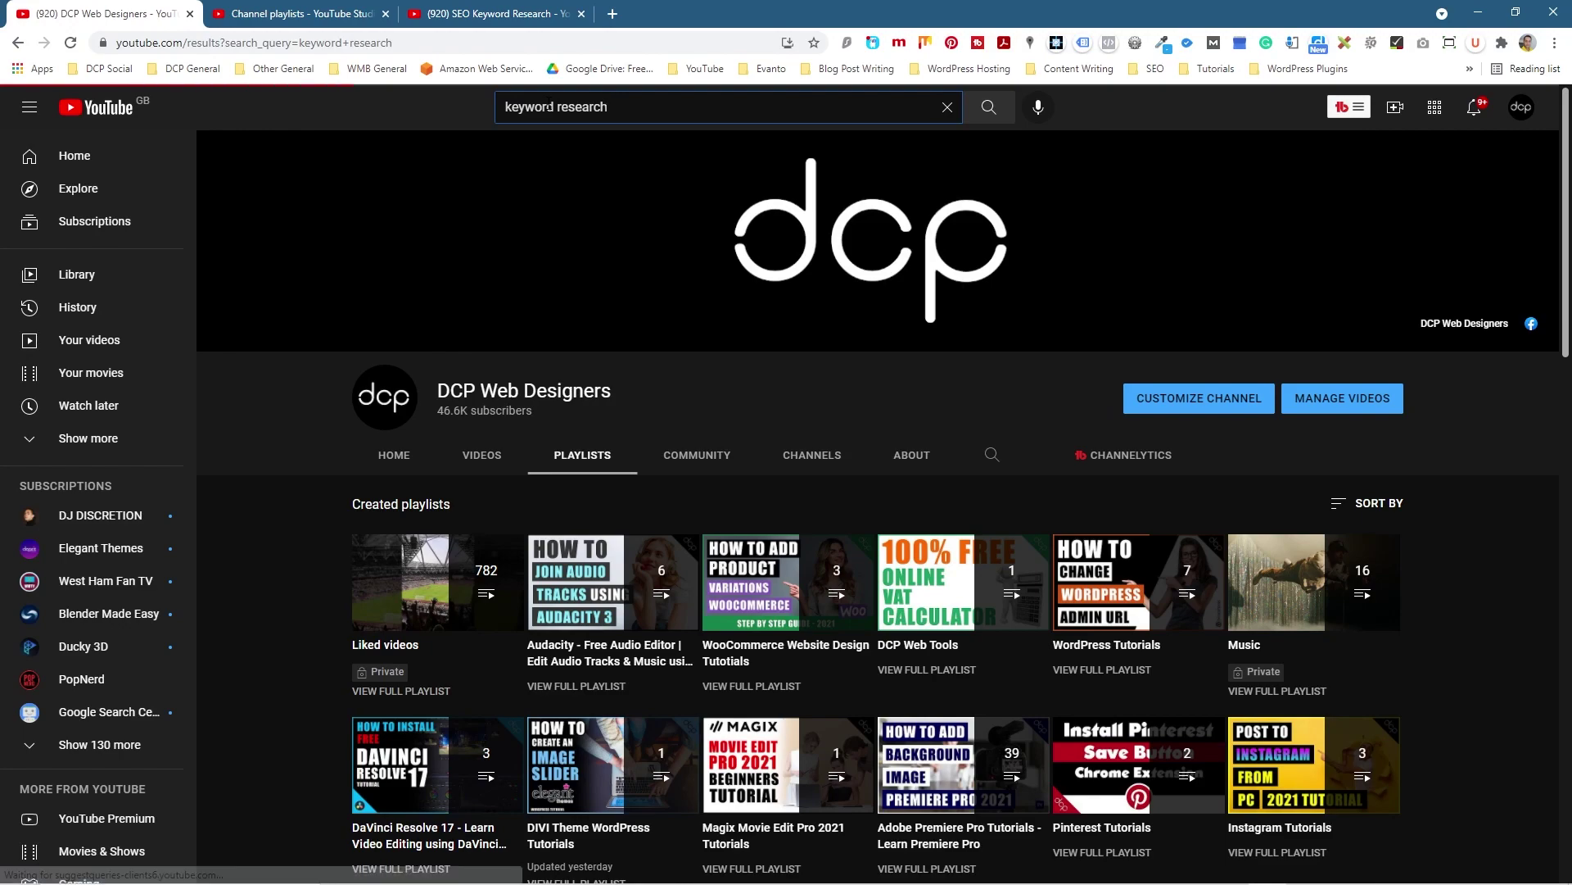
pyautogui.scroll(-10, 789, 593)
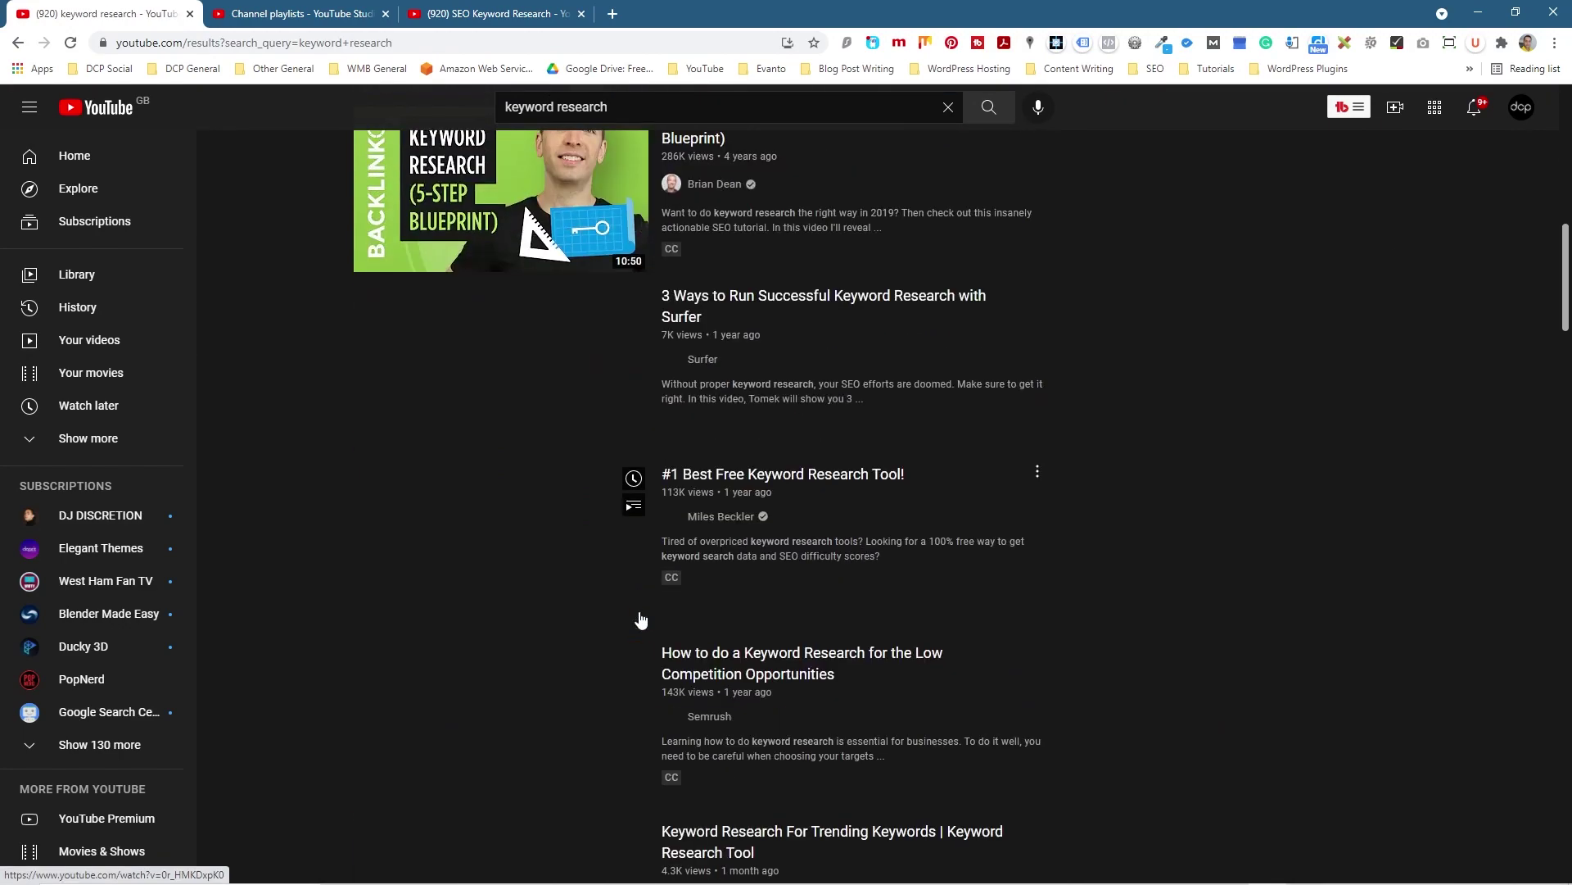
pyautogui.scroll(9, 639, 620)
# - Add the first five search results, from "Keyword Research Tutorial: From Start to Finish" to "#1 Best Free Keyword Research Tool!", to the playlist
pyautogui.click(458, 14)
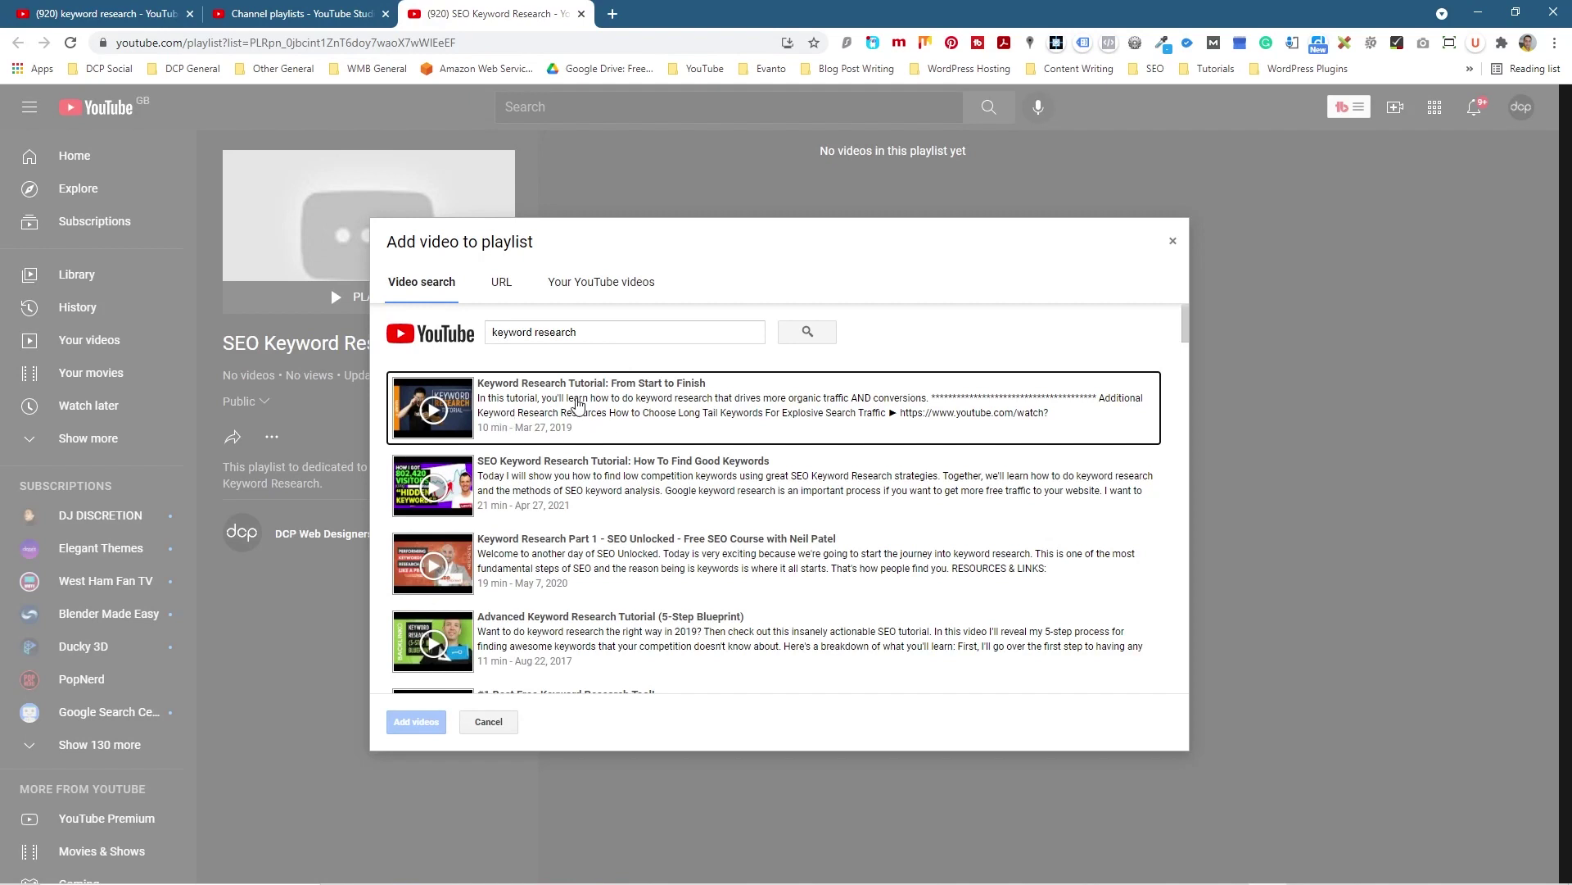
pyautogui.click(583, 410)
pyautogui.click(532, 490)
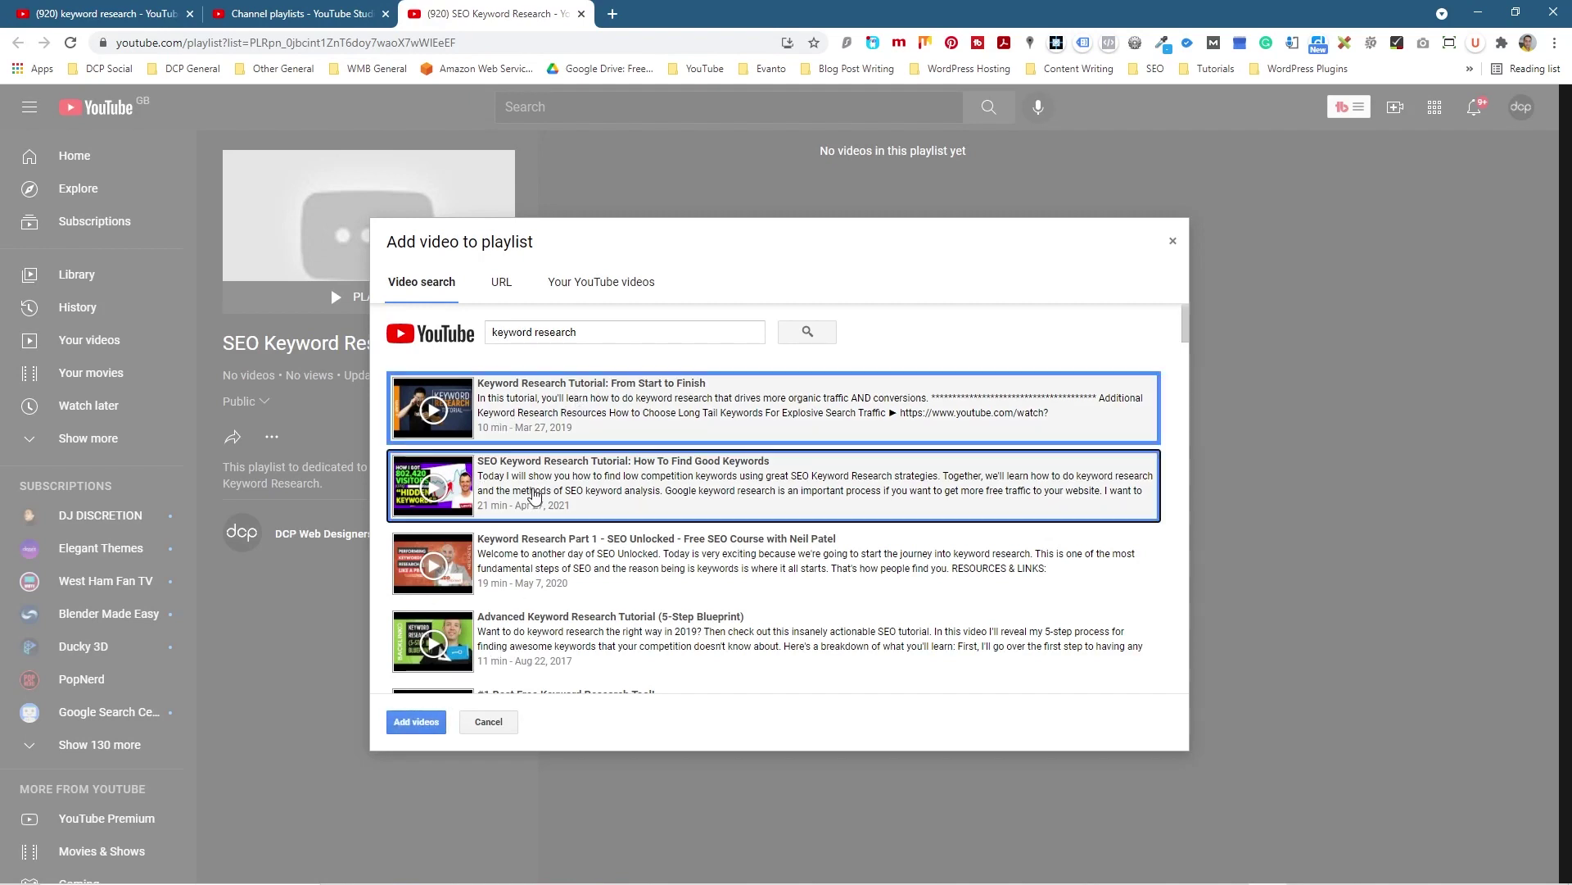
pyautogui.click(581, 436)
pyautogui.click(589, 509)
pyautogui.click(595, 440)
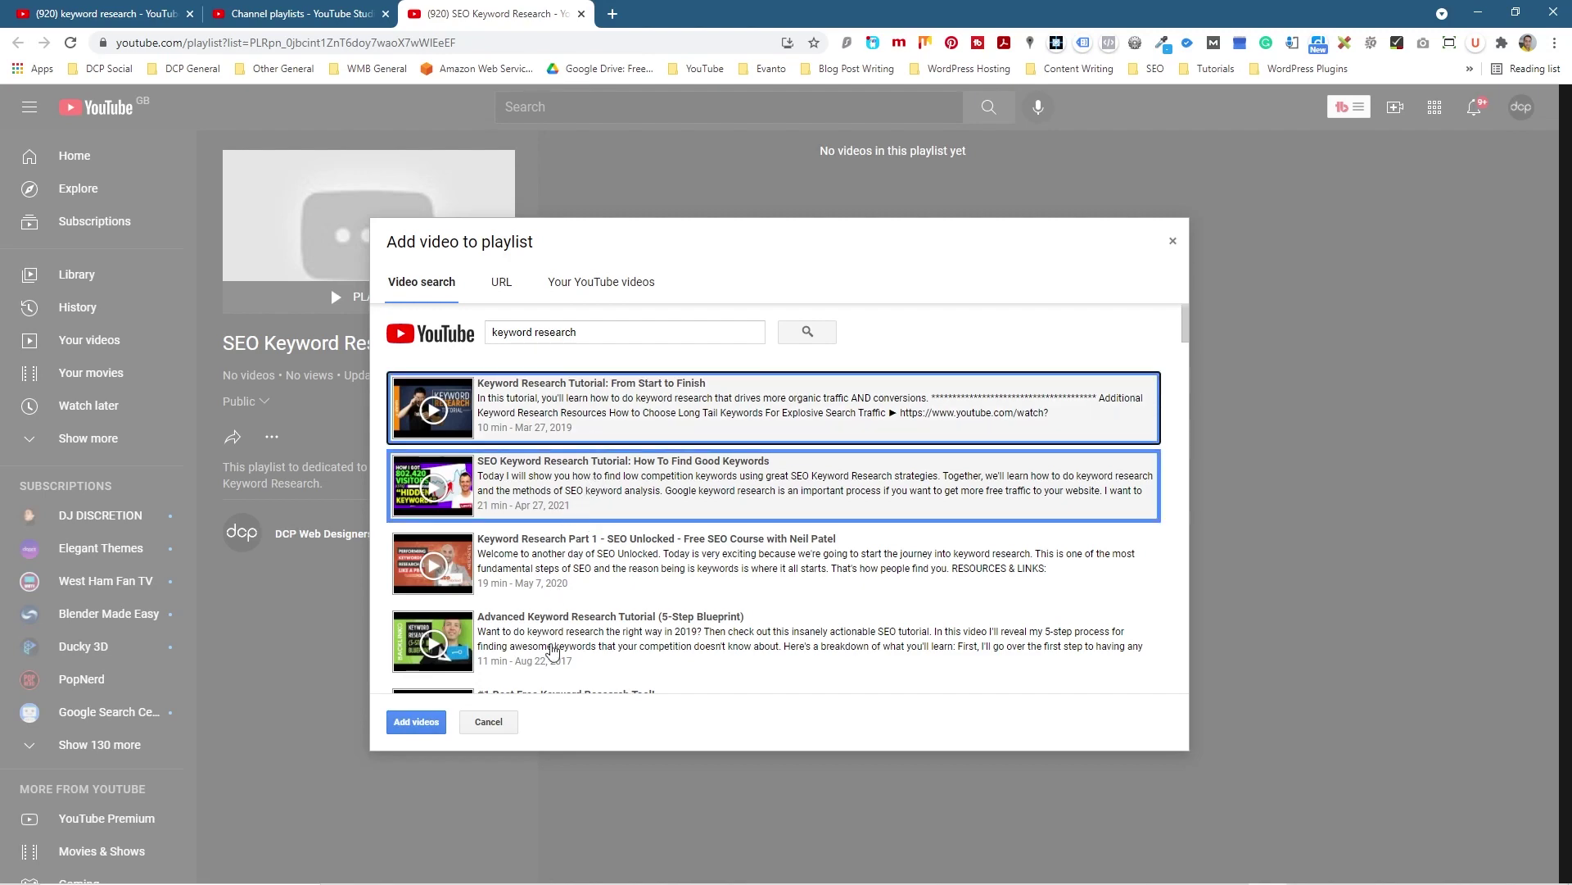
pyautogui.click(562, 574)
pyautogui.click(557, 647)
pyautogui.scroll(-3, 555, 574)
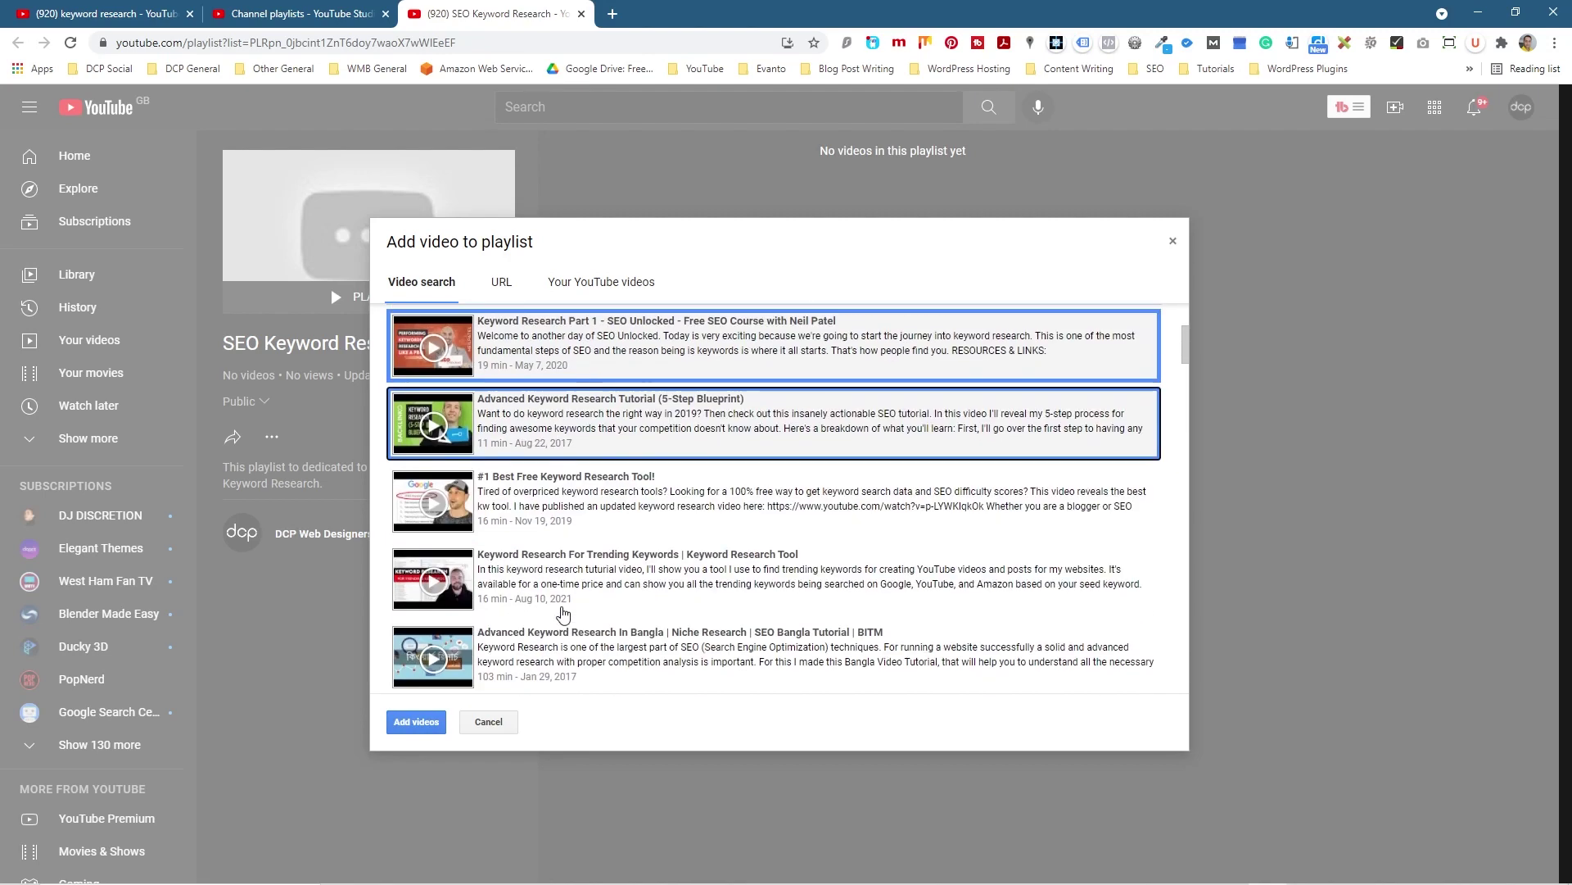
pyautogui.click(568, 503)
pyautogui.scroll(3, 569, 502)
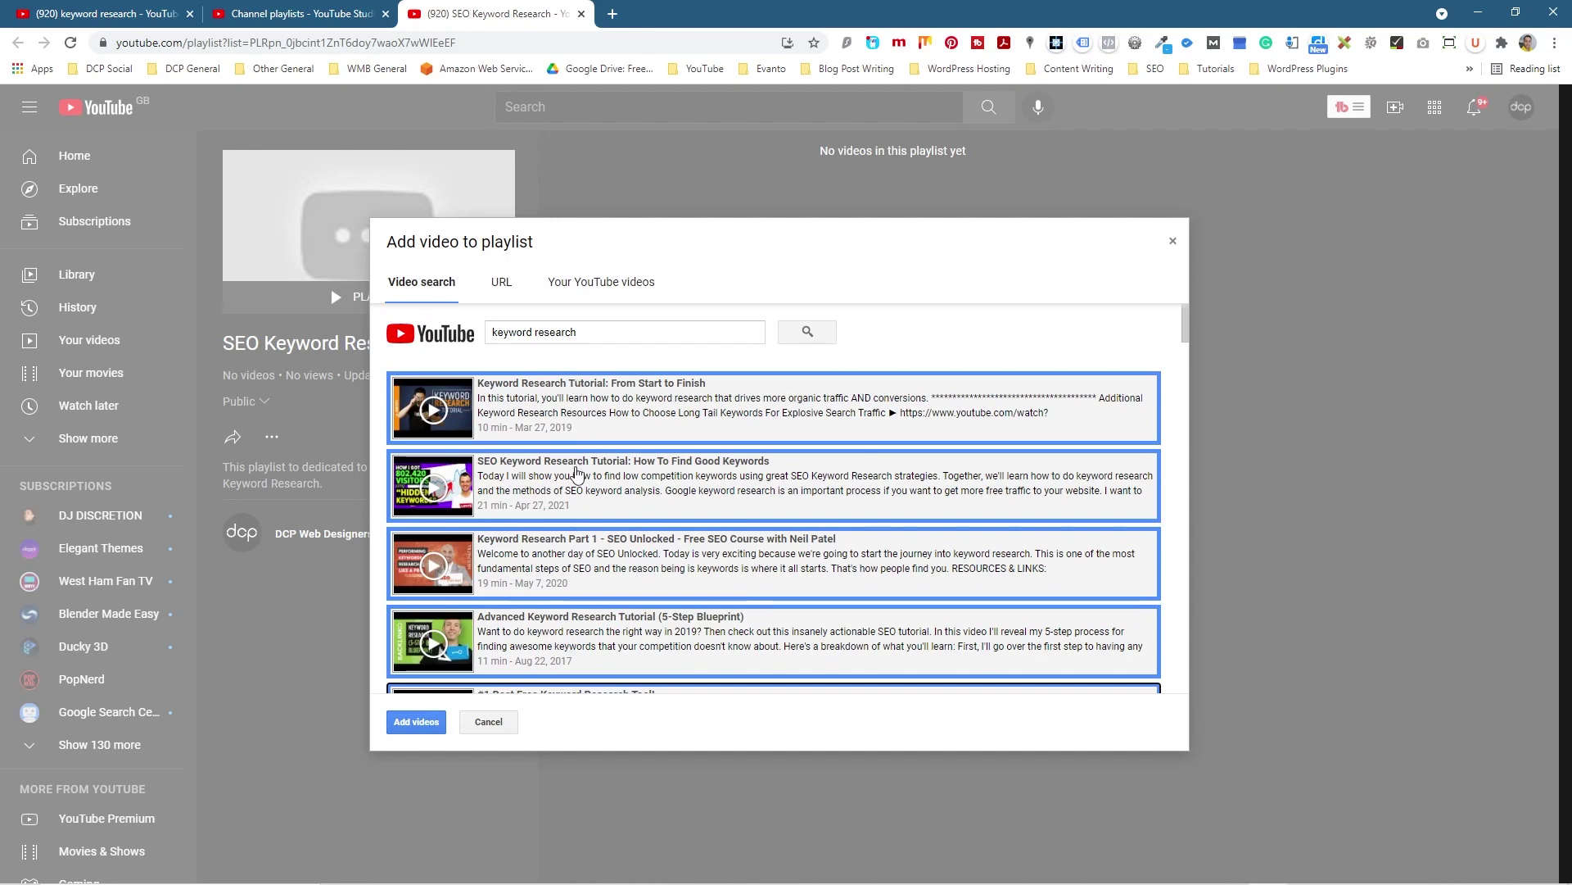
pyautogui.scroll(-3, 574, 577)
pyautogui.click(427, 721)
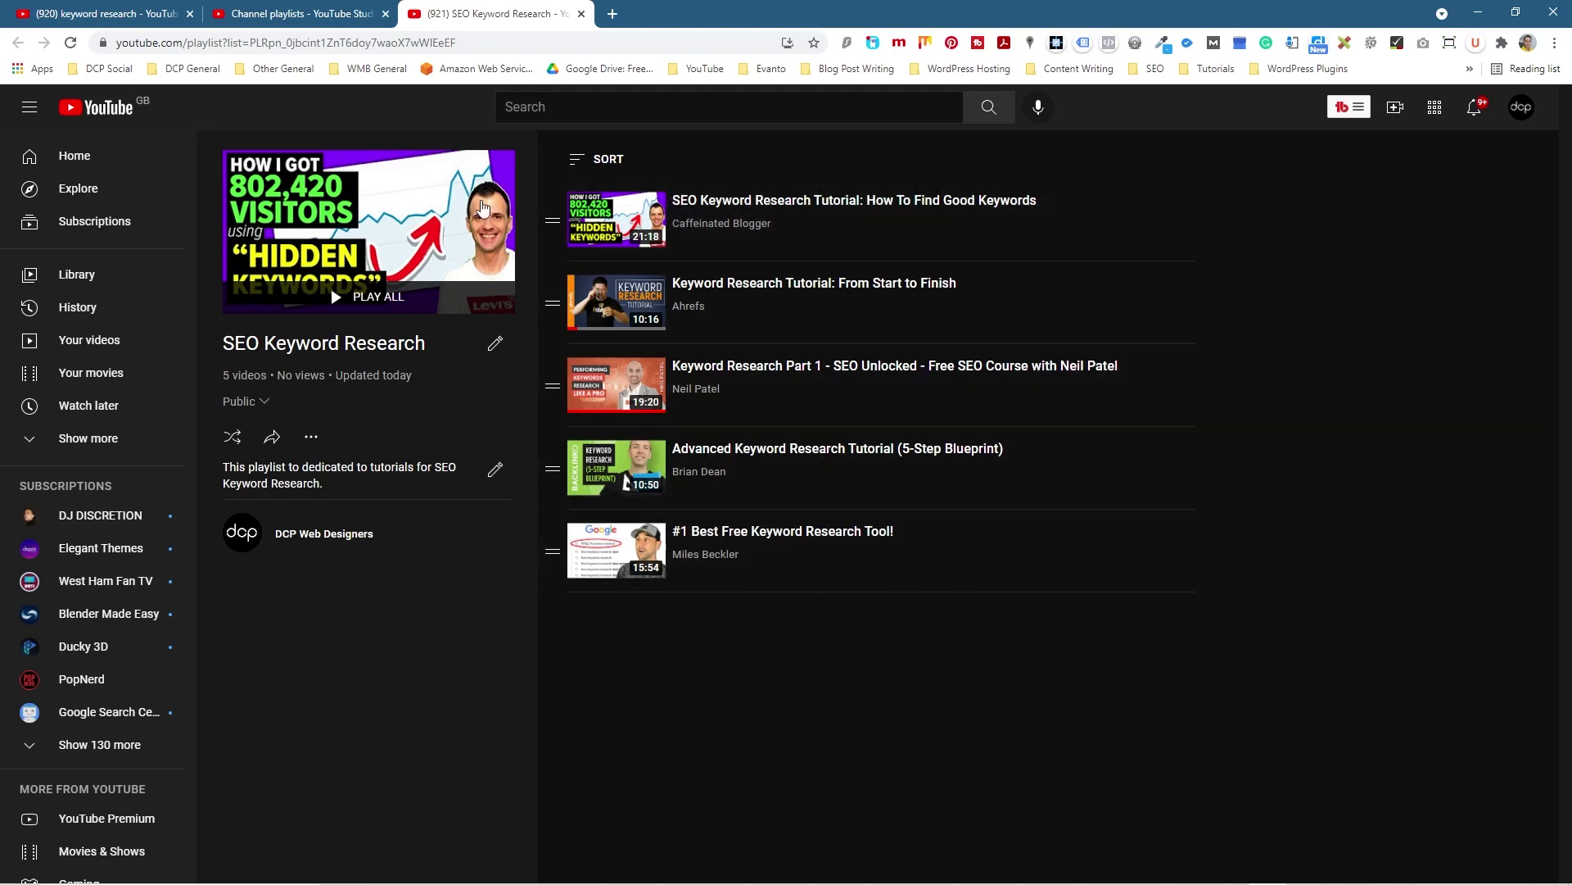
# - Close the playlist page, refresh the Studio playlist list and reopen SEO Keyword Research to check its videos
pyautogui.click(581, 14)
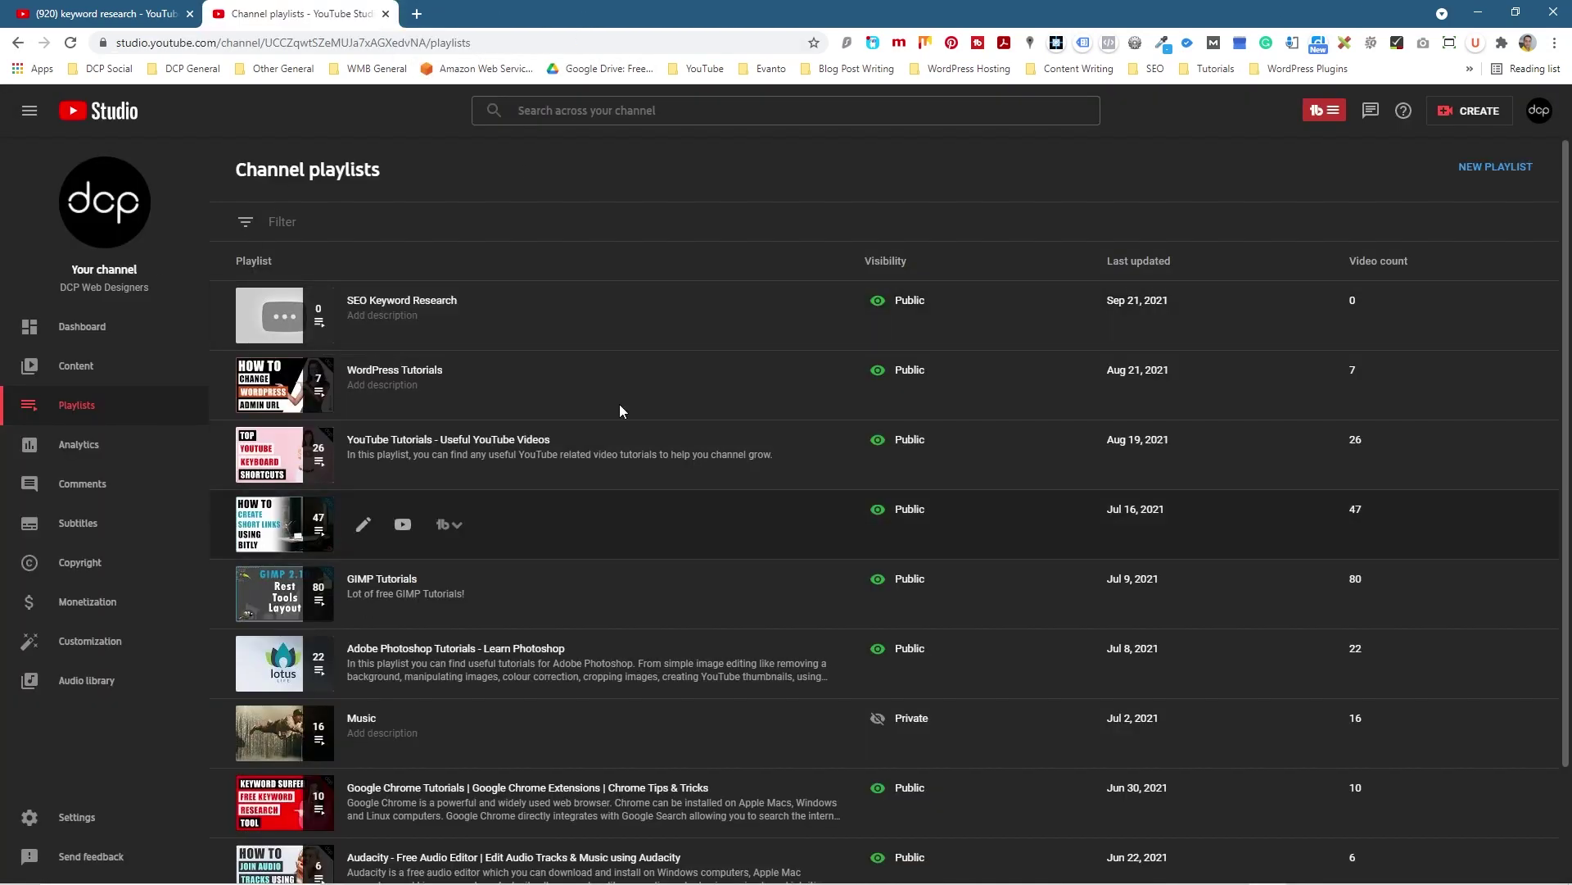
pyautogui.click(71, 43)
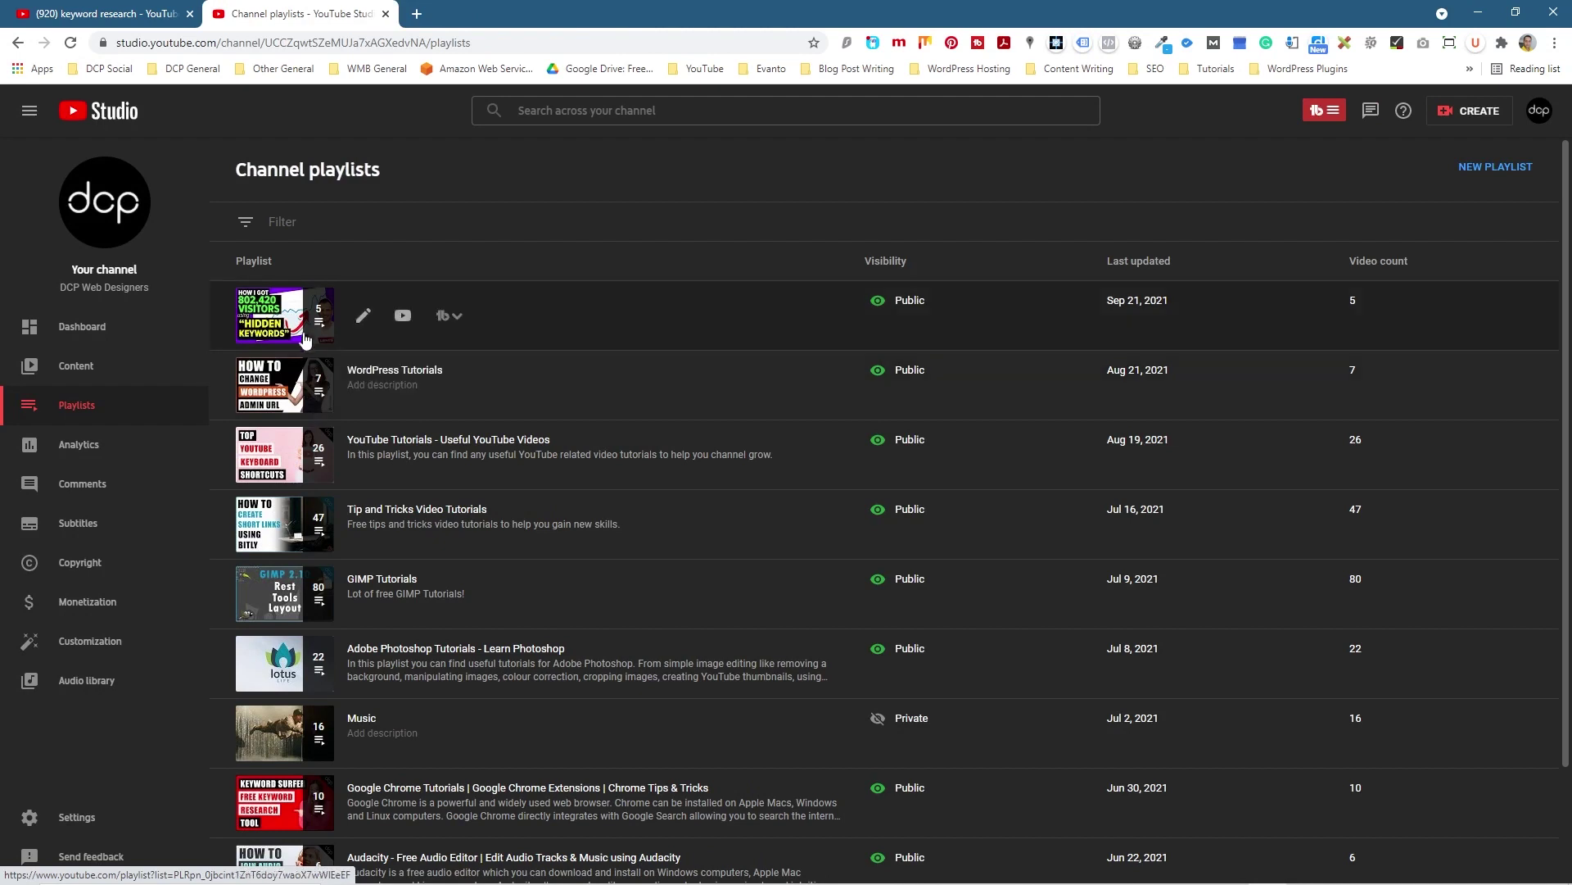
pyautogui.click(363, 320)
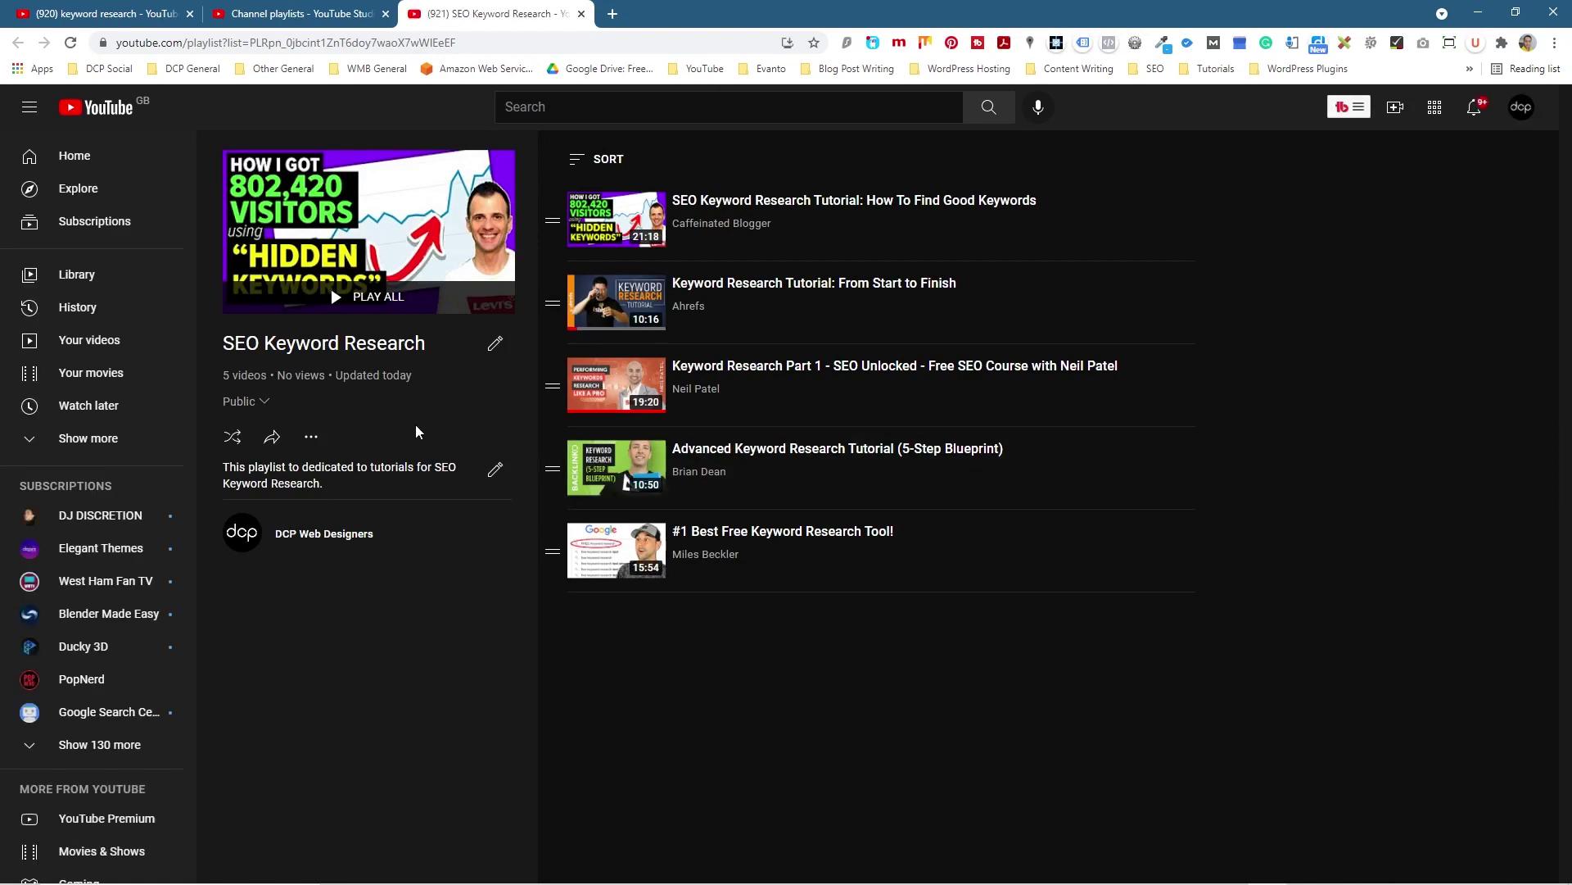
pyautogui.click(309, 17)
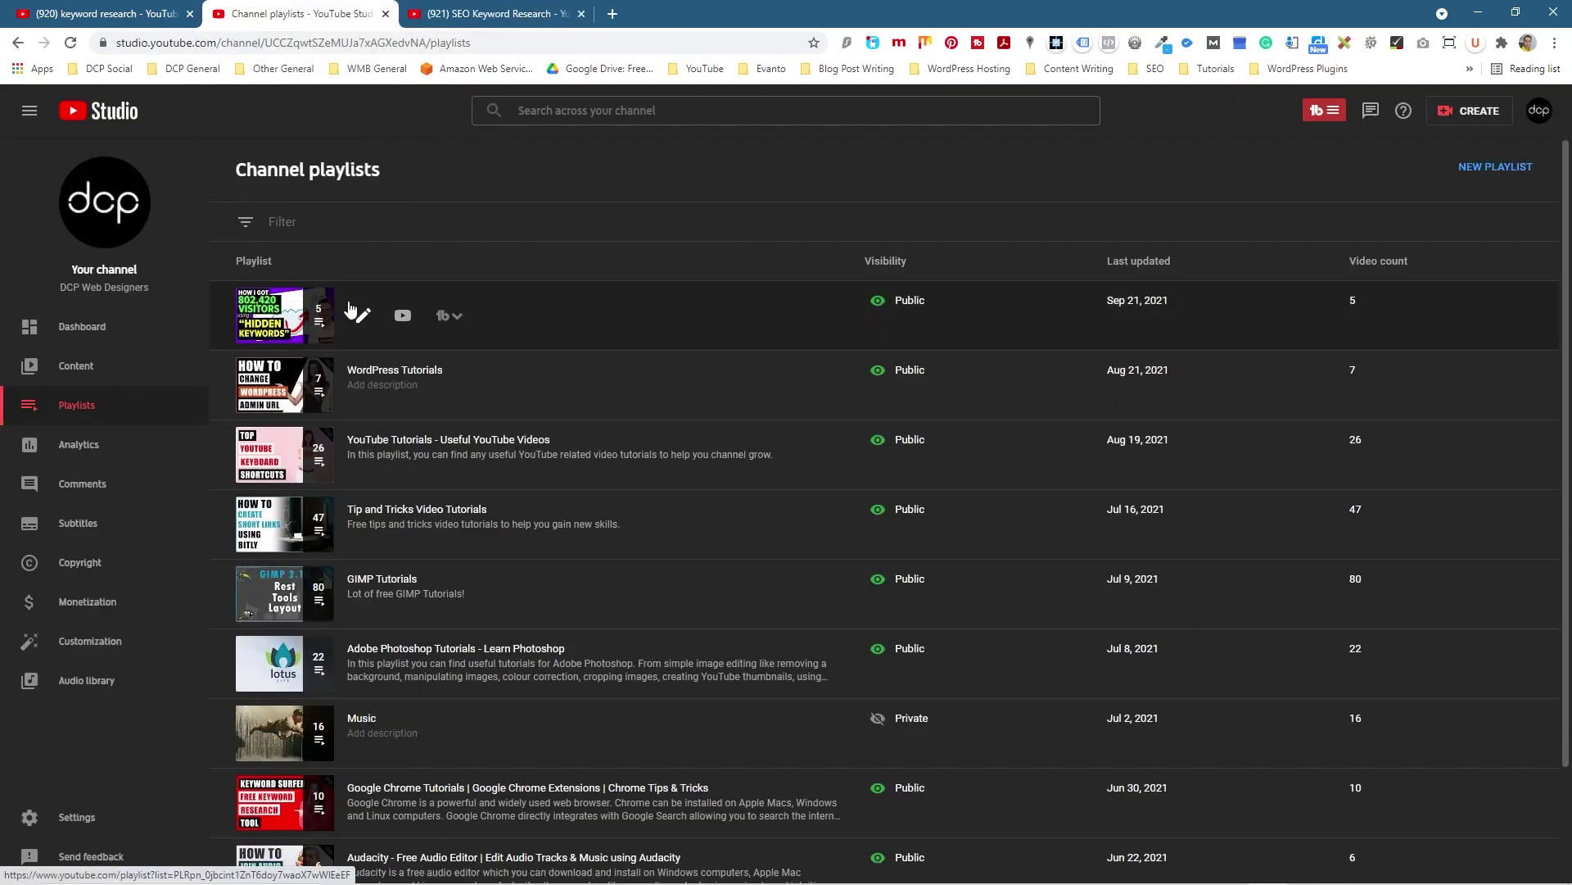
# - Search the channel's content for "keyword" and open the details of "How to install Keyword Surfer Chrome Plugin for SEO keyword research"
pyautogui.click(81, 370)
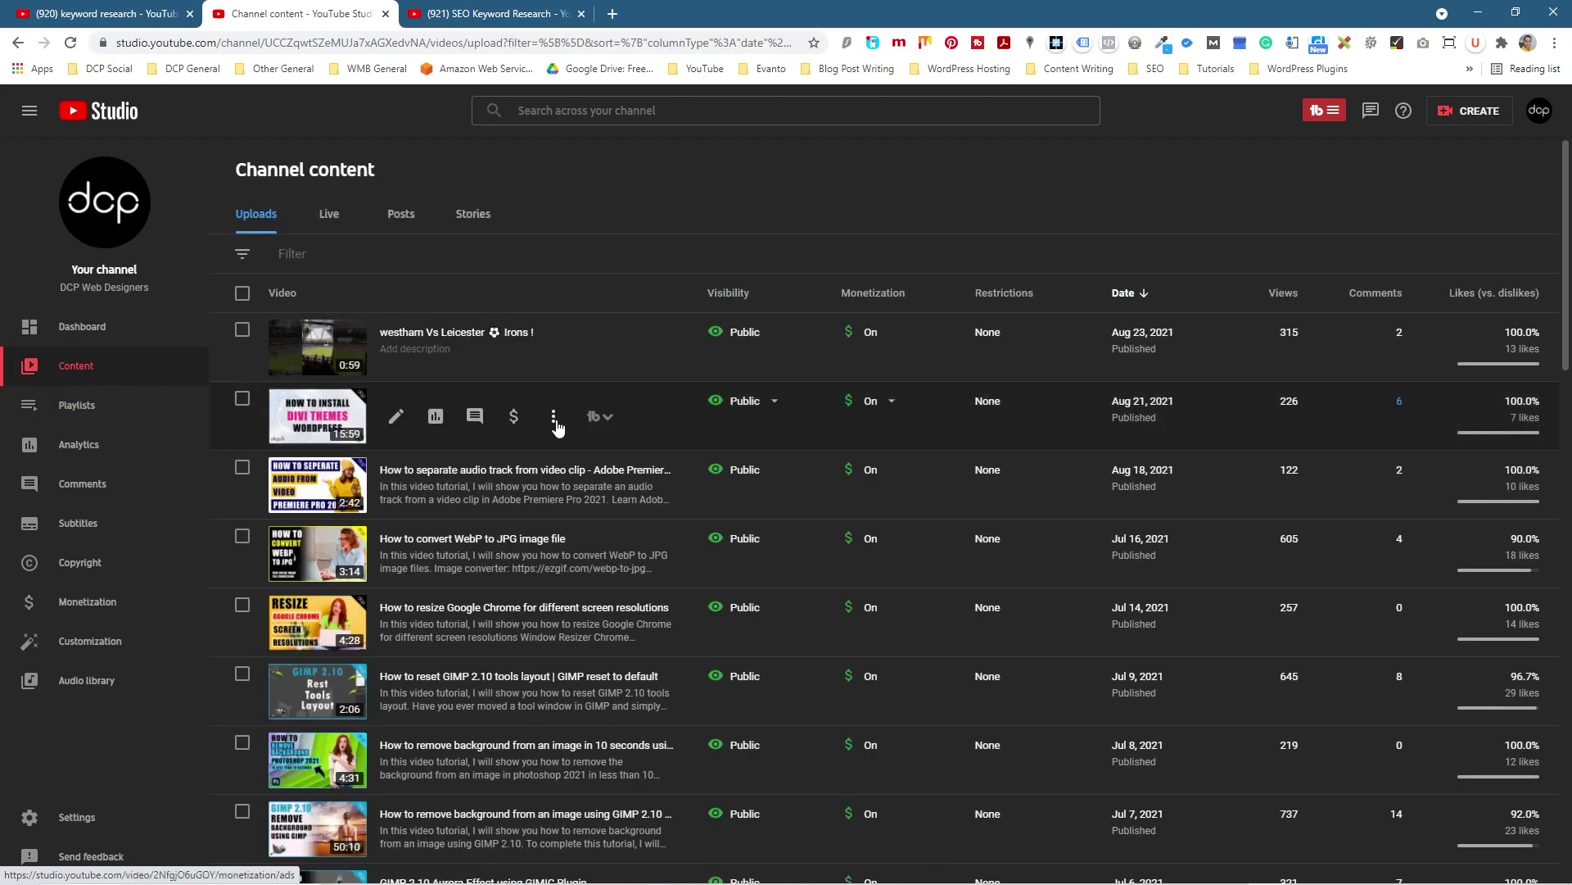
pyautogui.click(581, 110)
pyautogui.write('key')
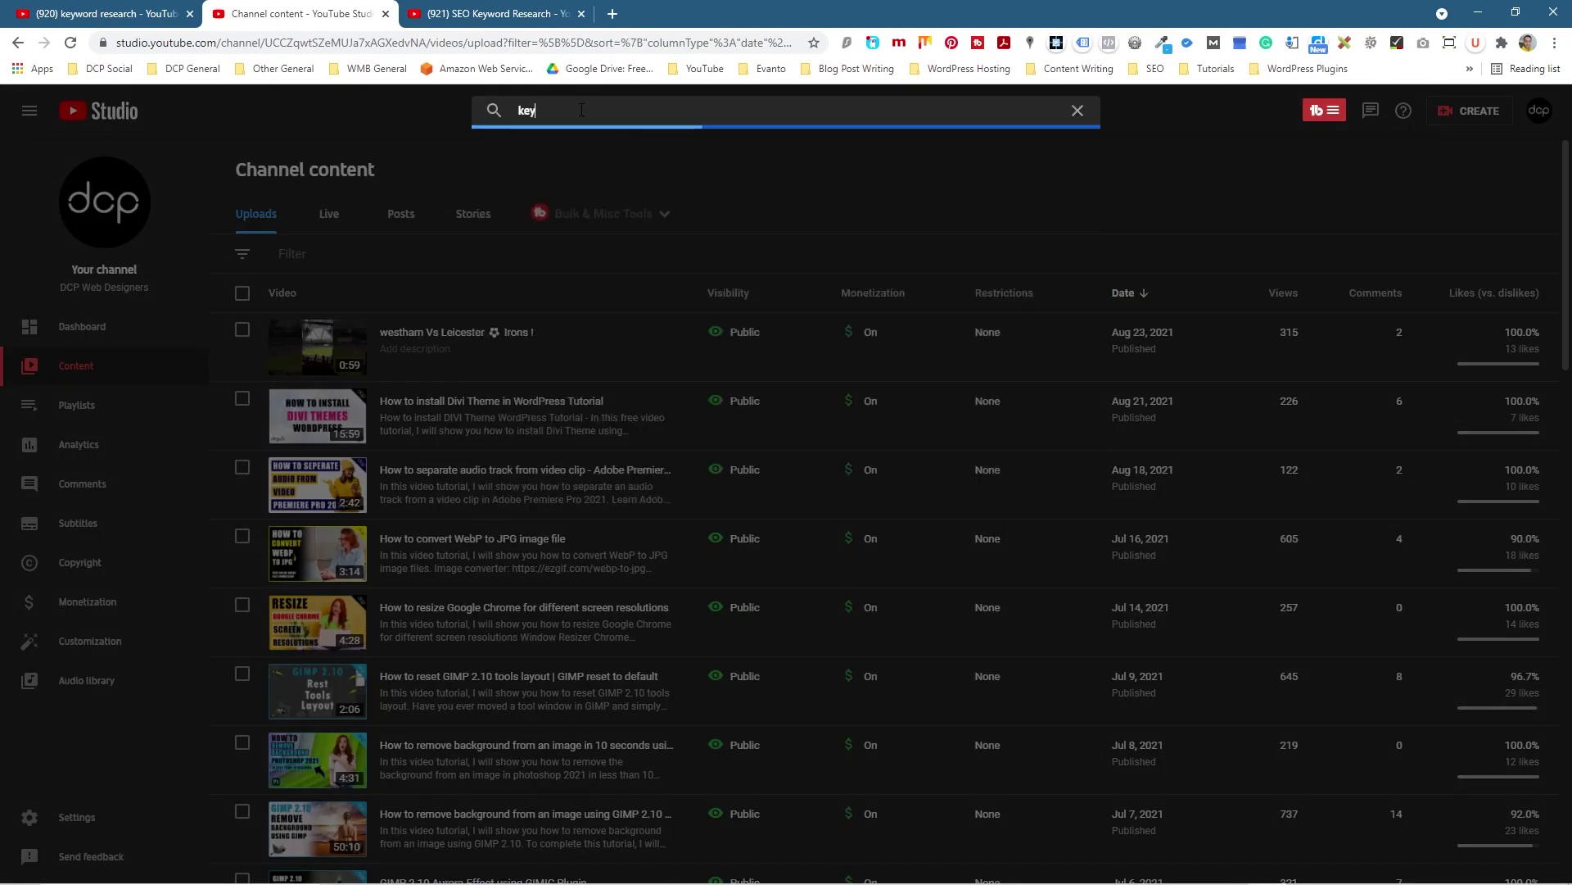
pyautogui.write('word')
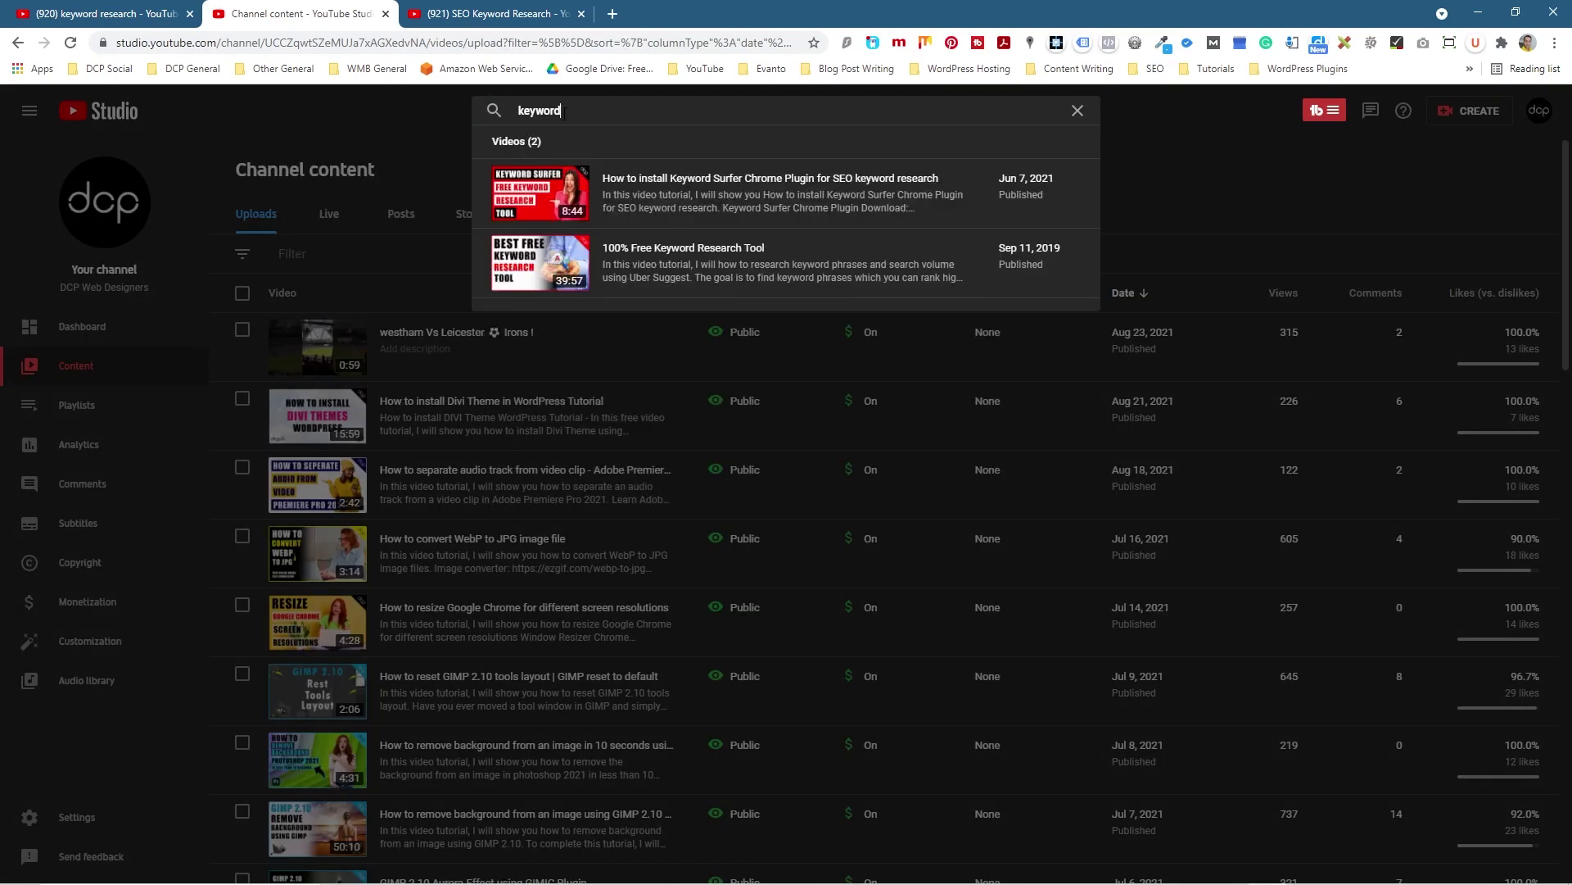
pyautogui.click(537, 192)
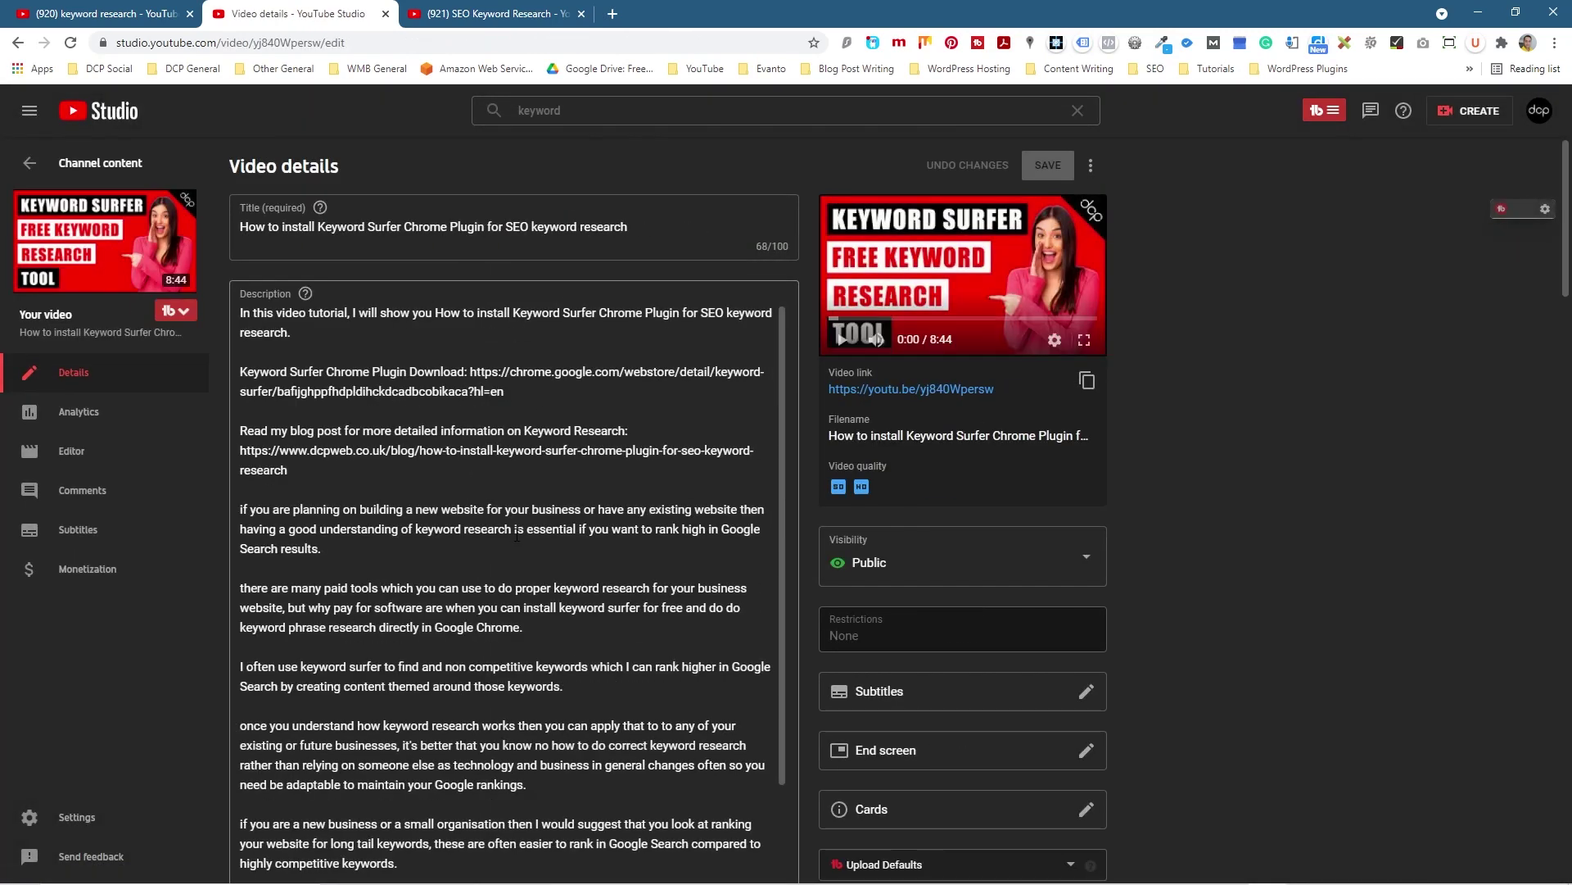
# - Assign the Keyword Surfer video to the SEO Keyword Research playlist and save the changes
pyautogui.scroll(-6, 518, 533)
pyautogui.scroll(-12, 747, 482)
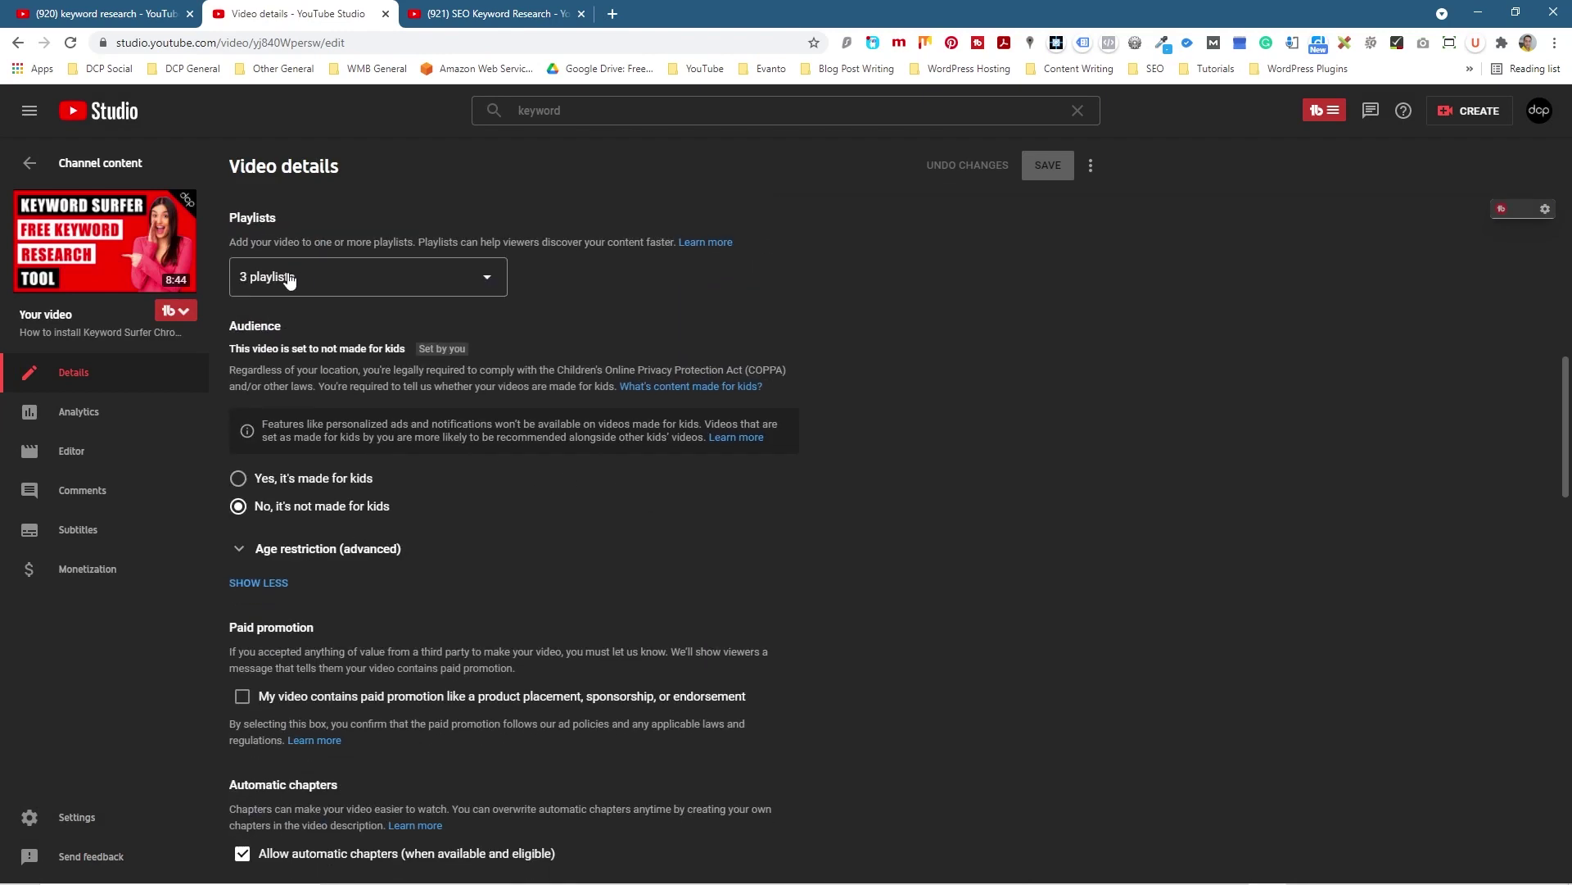
pyautogui.click(288, 279)
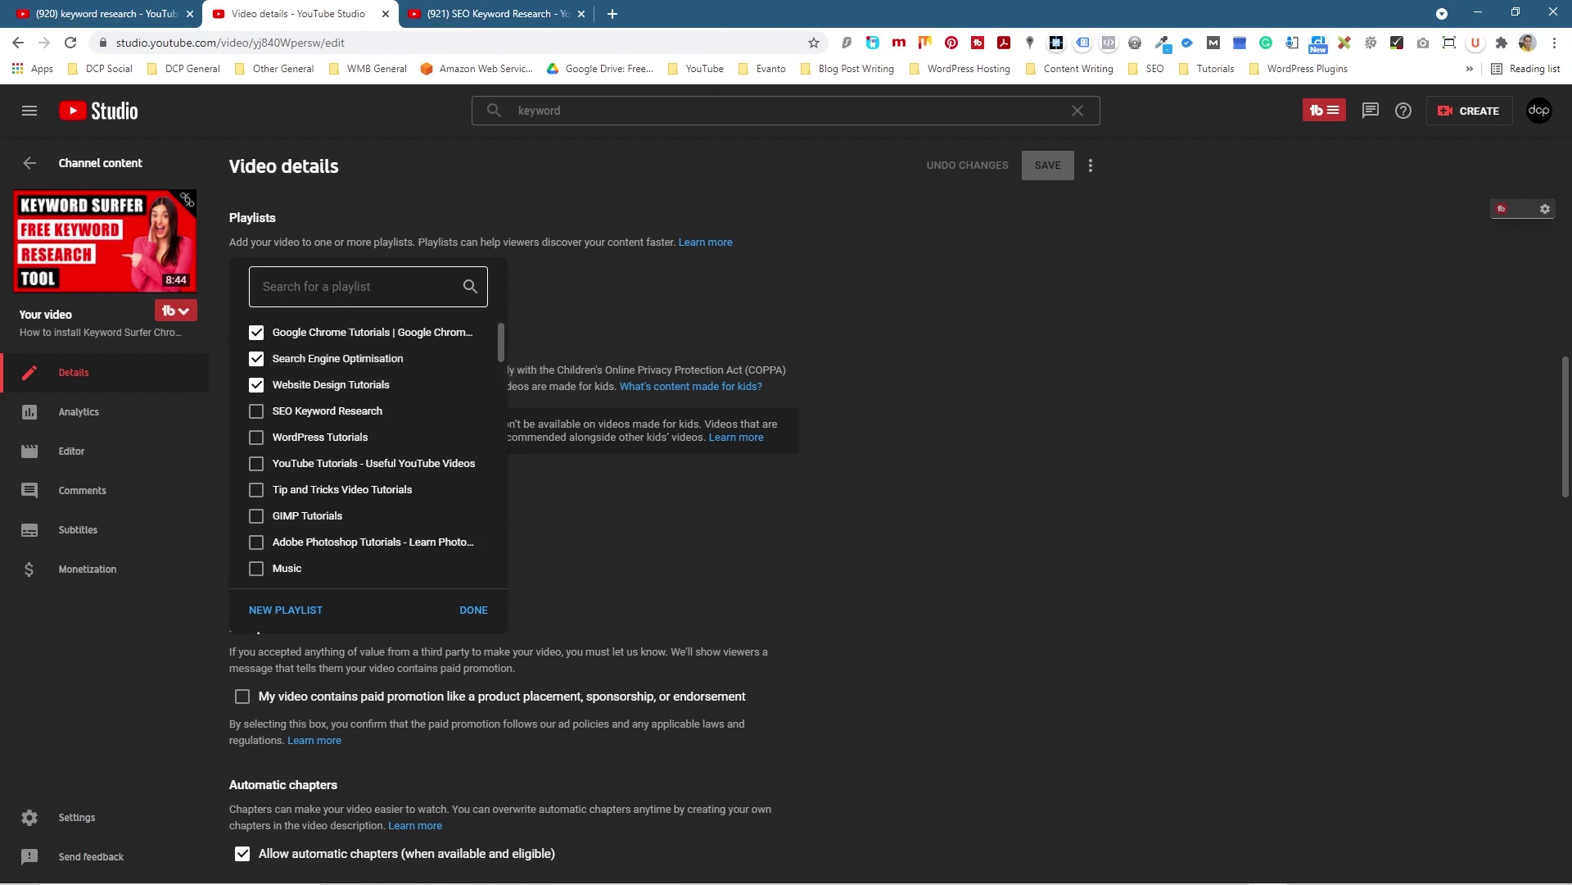
pyautogui.write('keyword')
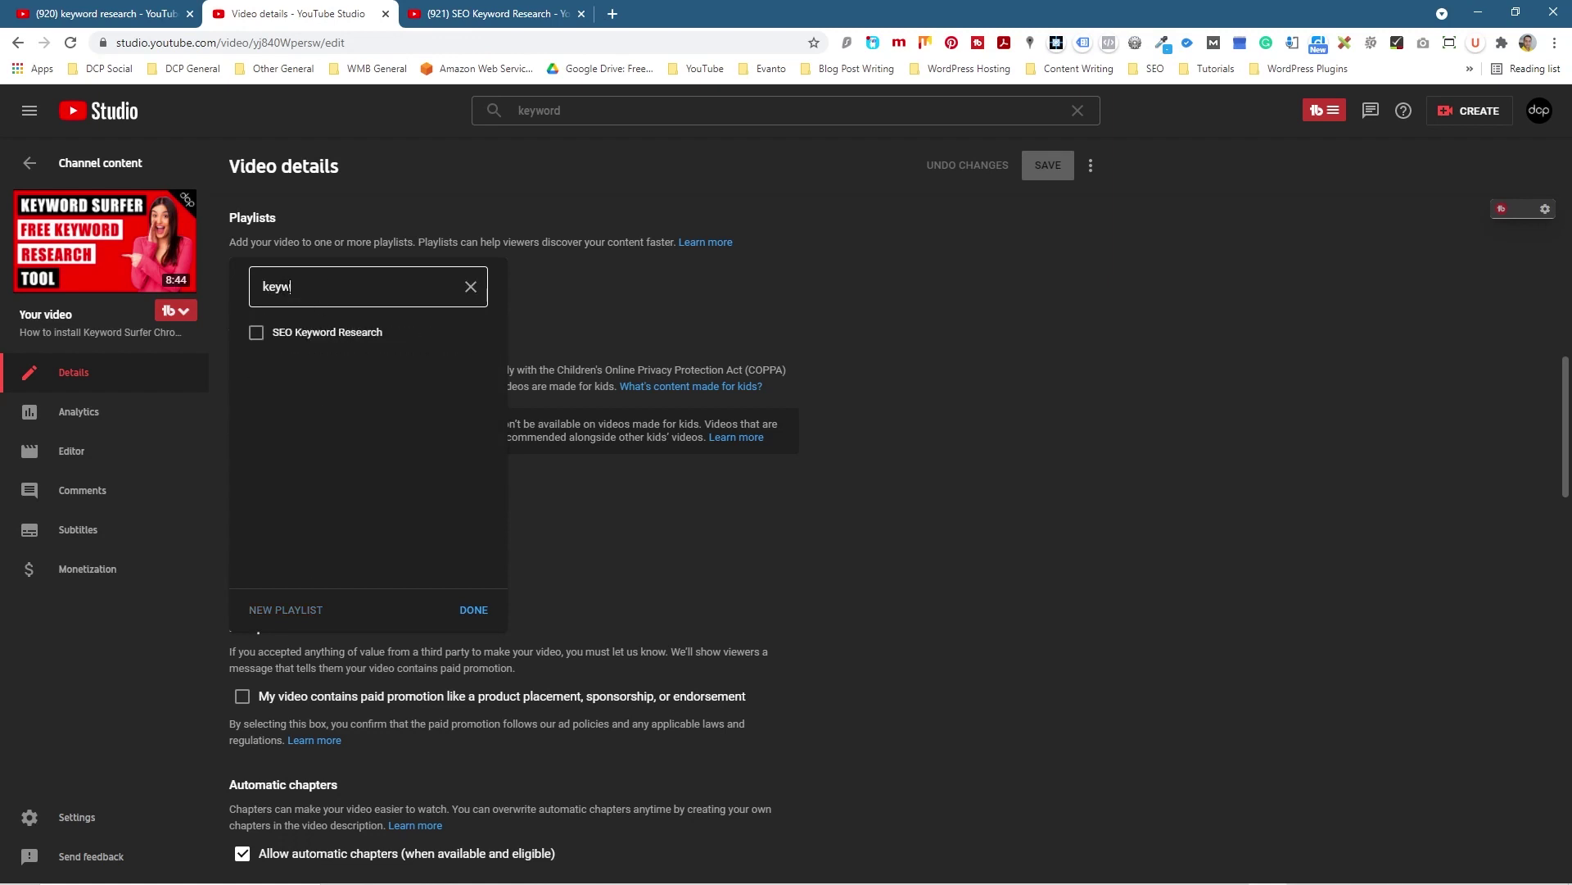
pyautogui.click(256, 332)
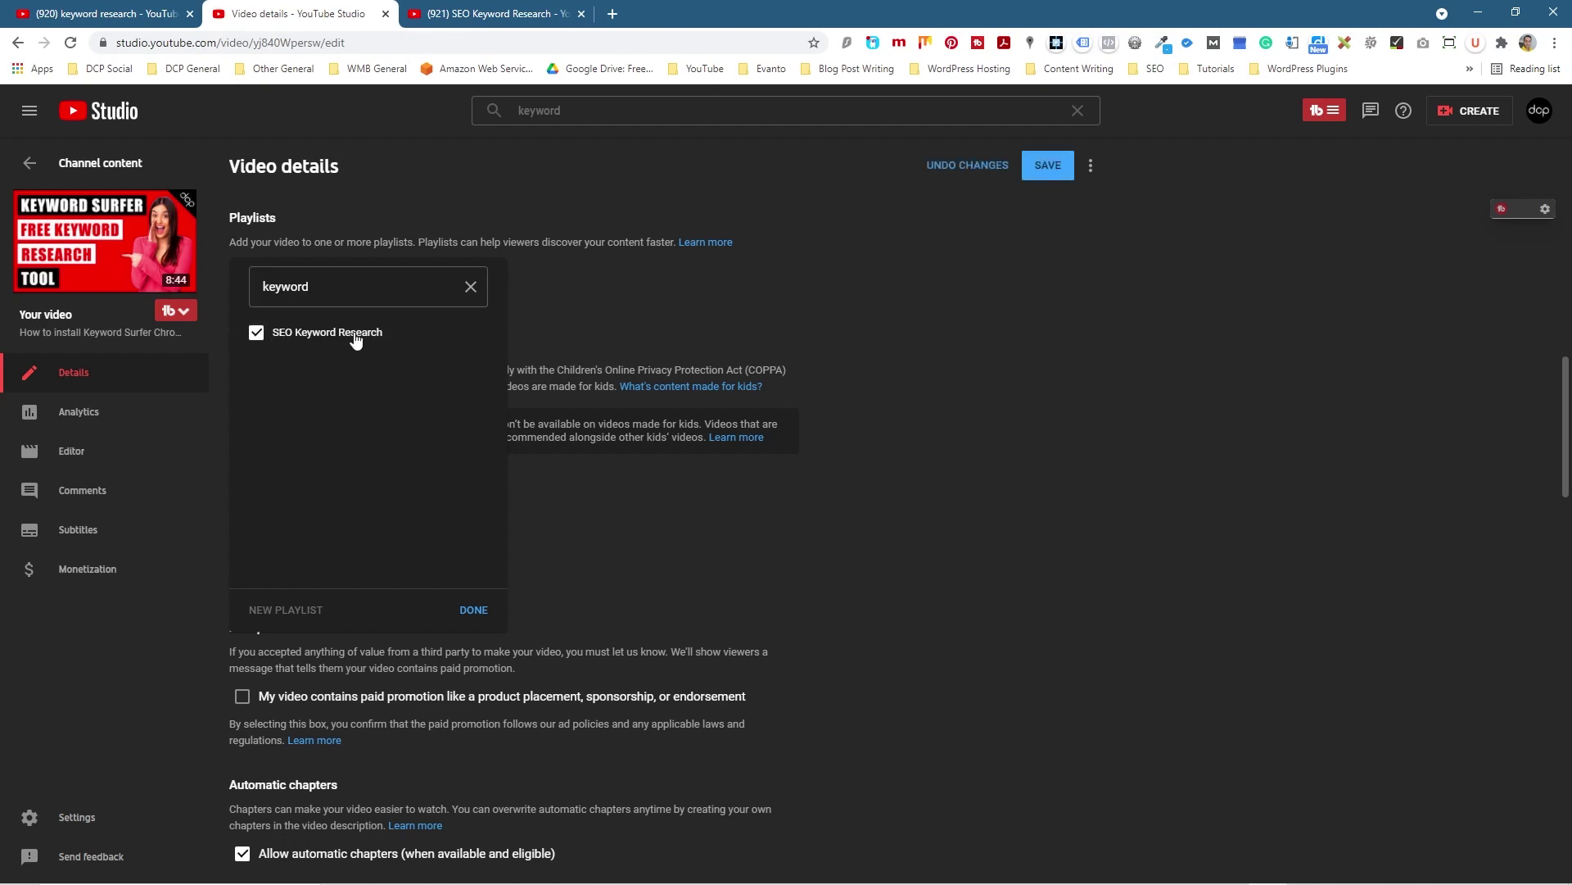
pyautogui.click(474, 611)
pyautogui.click(1035, 177)
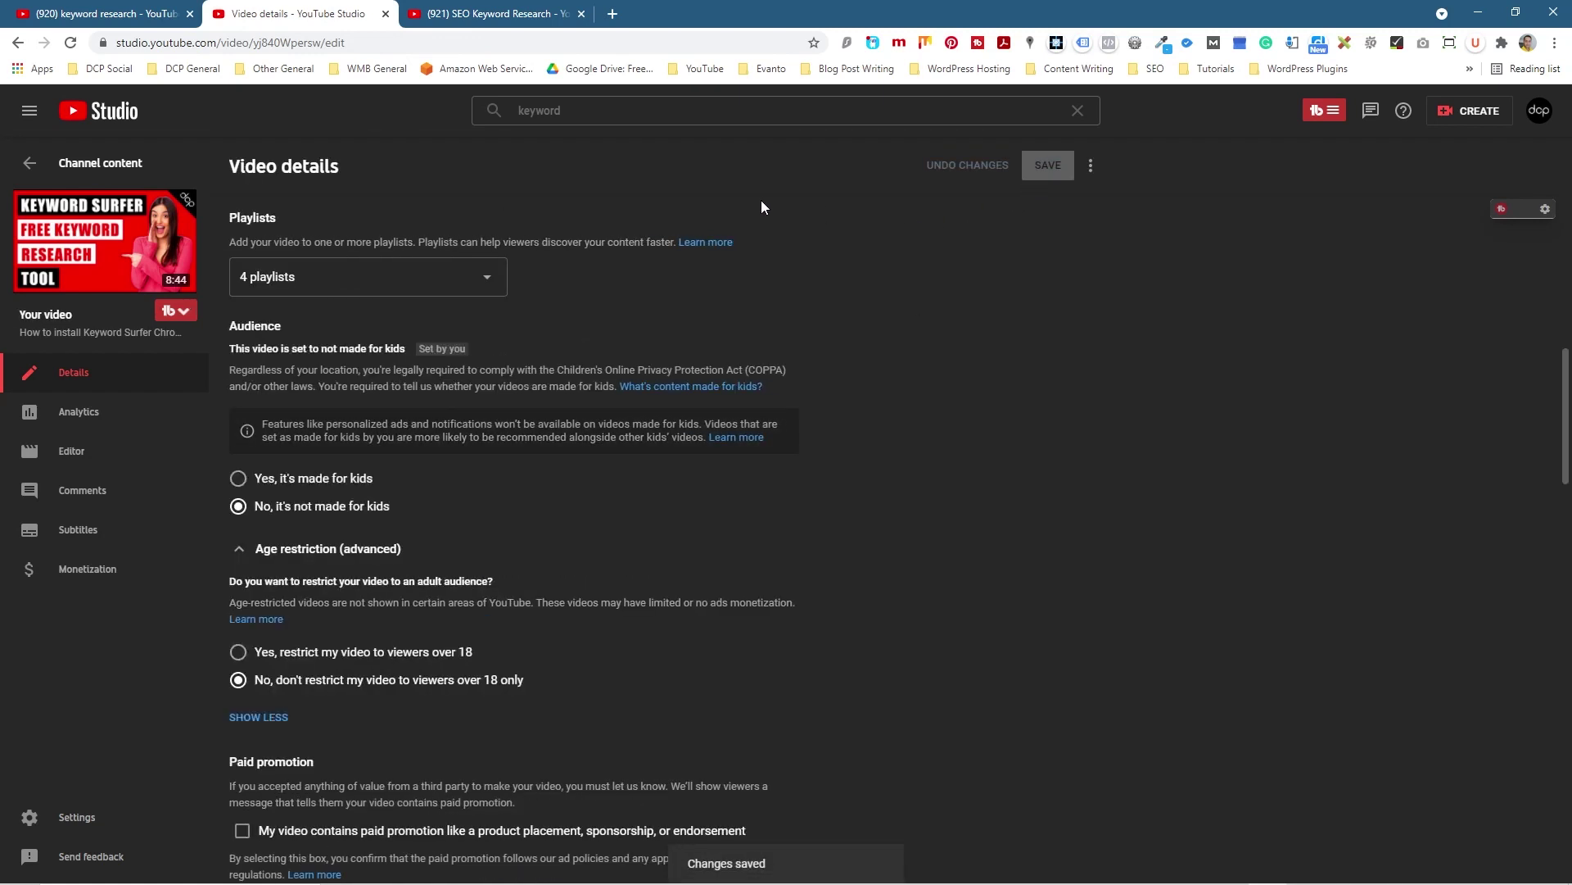
# - Return to the channel content and open the "100% Free Keyword Research Tool" video from the "keyword" search
pyautogui.click(90, 164)
pyautogui.click(622, 110)
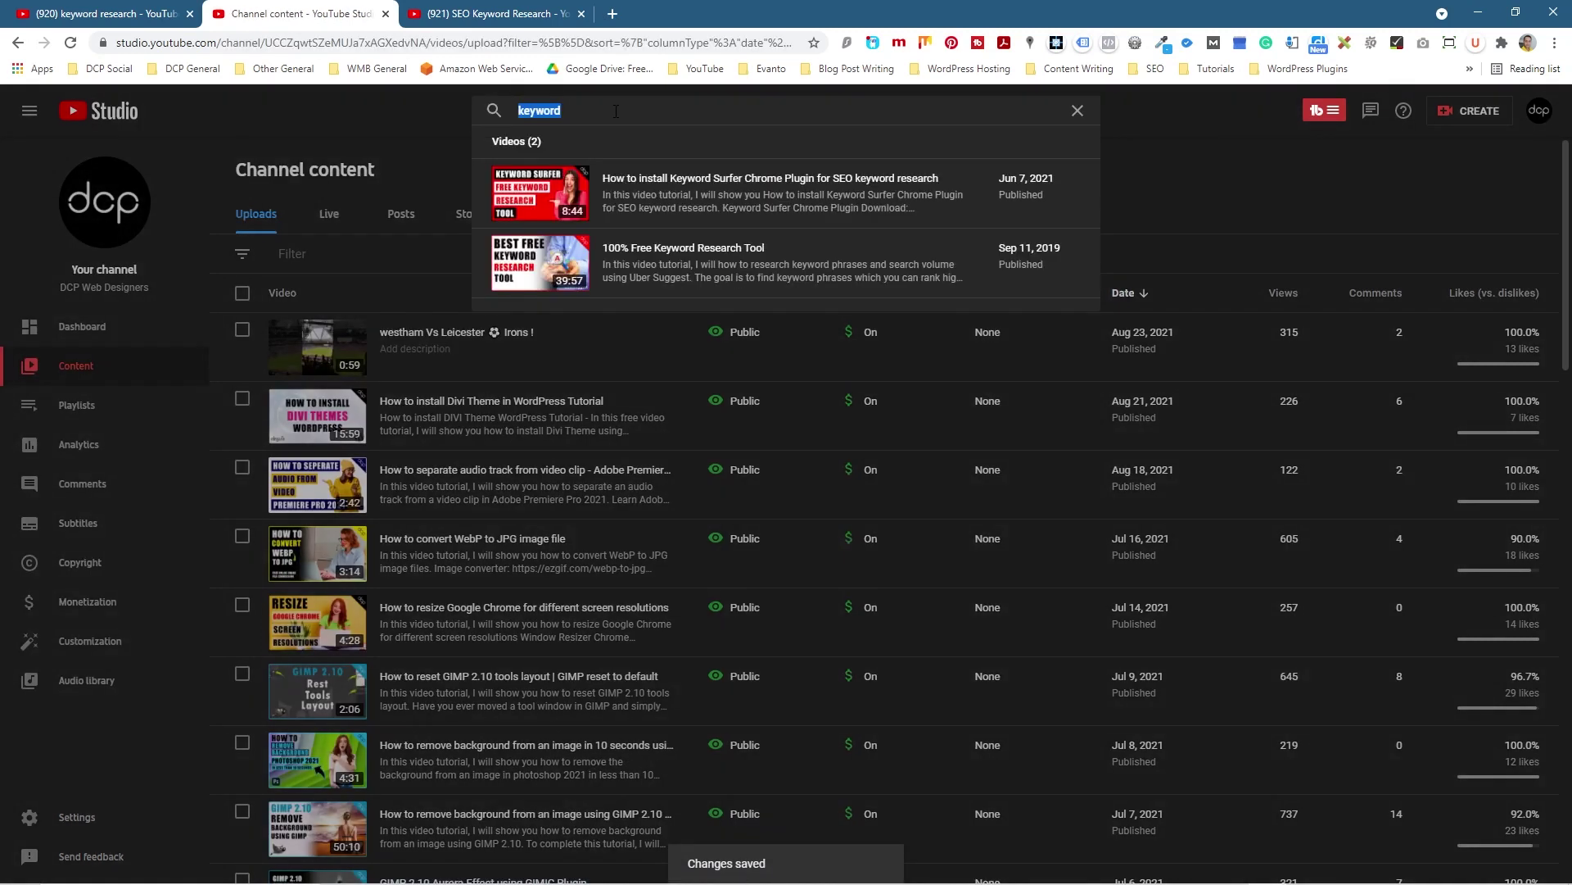
pyautogui.click(547, 266)
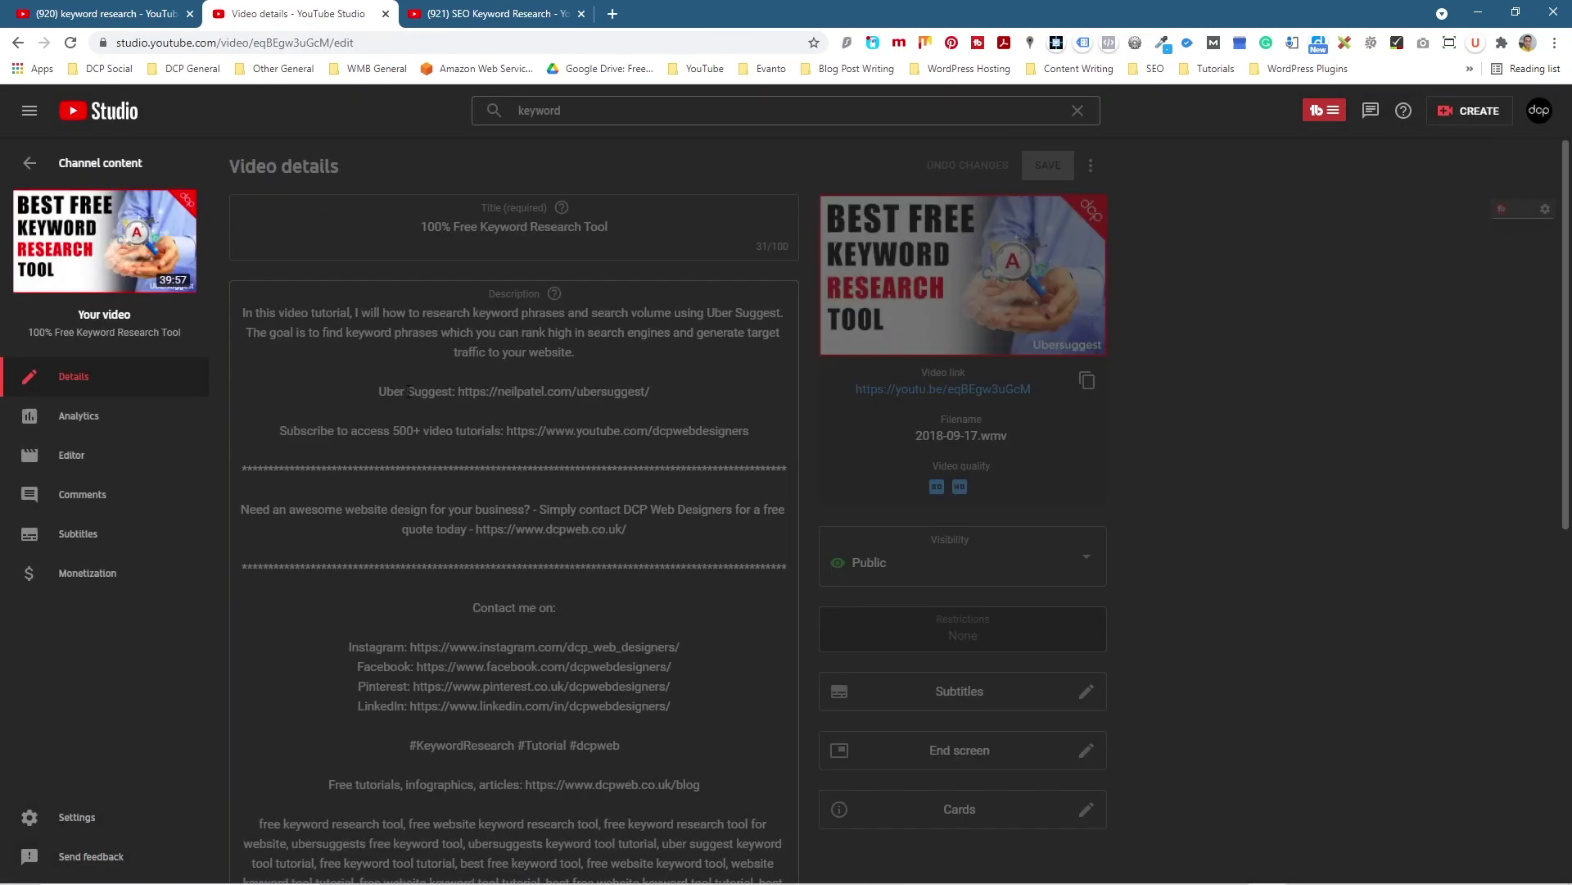
# - Assign the "100% Free Keyword Research Tool" video to the SEO Keyword Research playlist, save, and return to the channel content
pyautogui.scroll(-8, 306, 510)
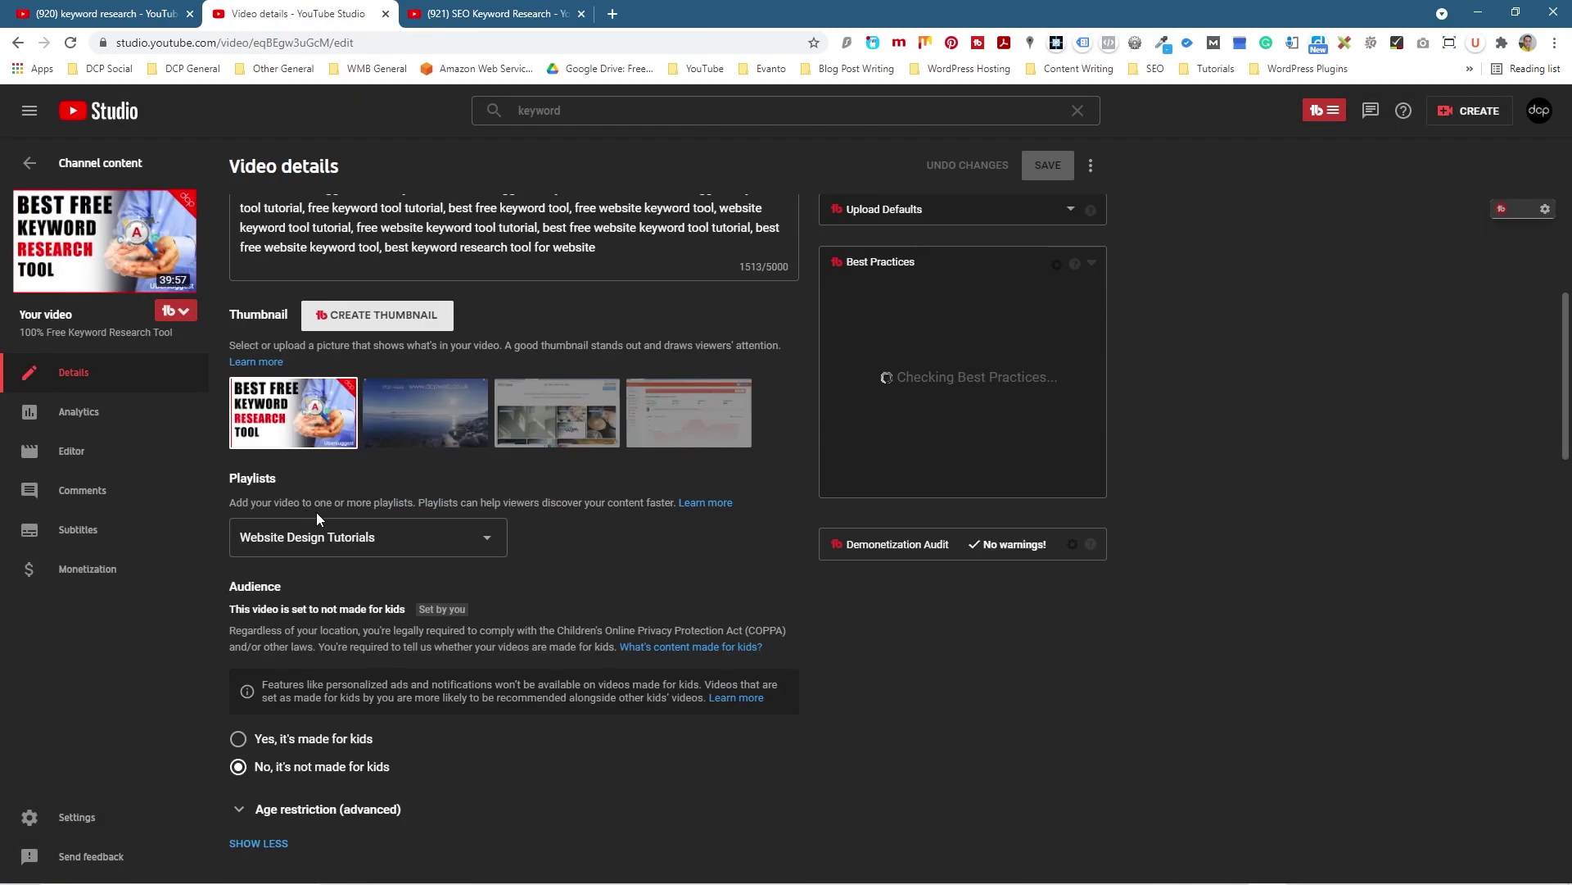
pyautogui.click(357, 547)
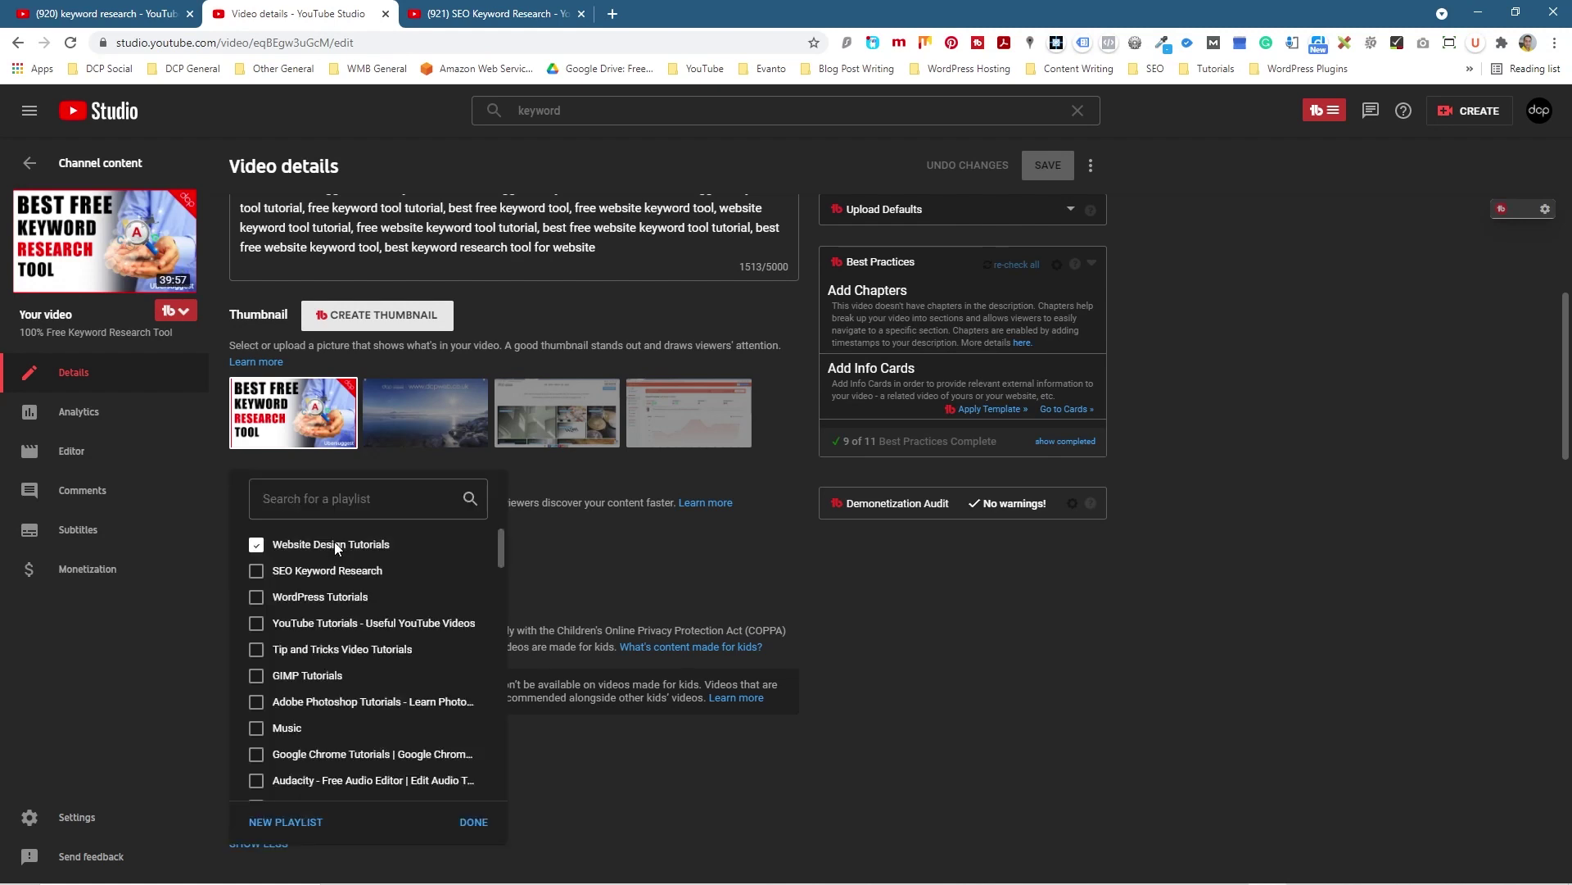
pyautogui.write('key')
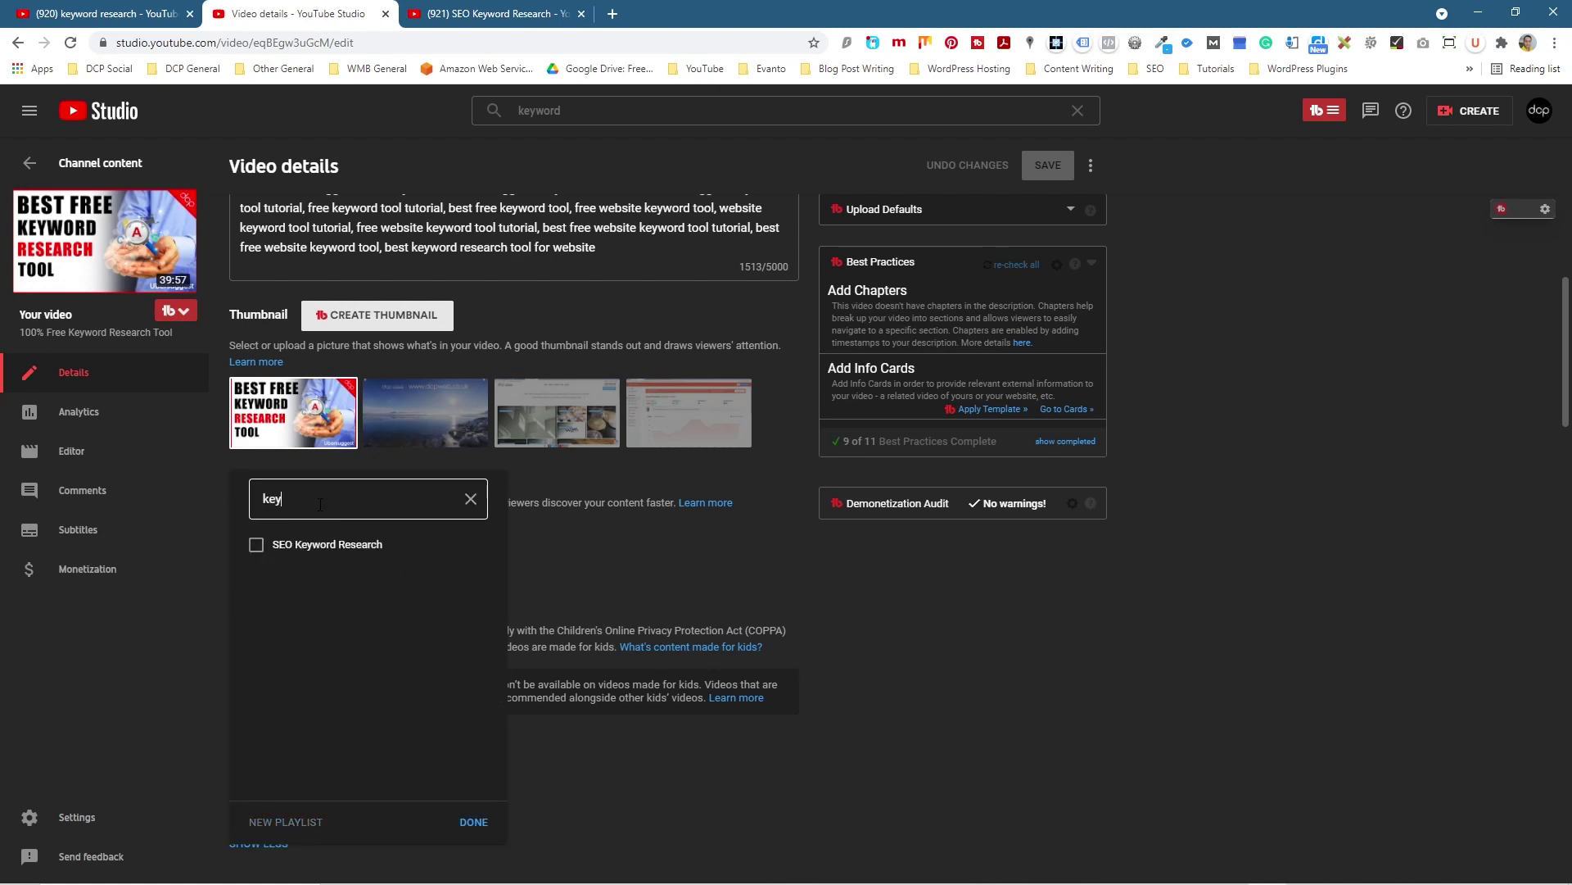
pyautogui.click(319, 548)
pyautogui.click(474, 822)
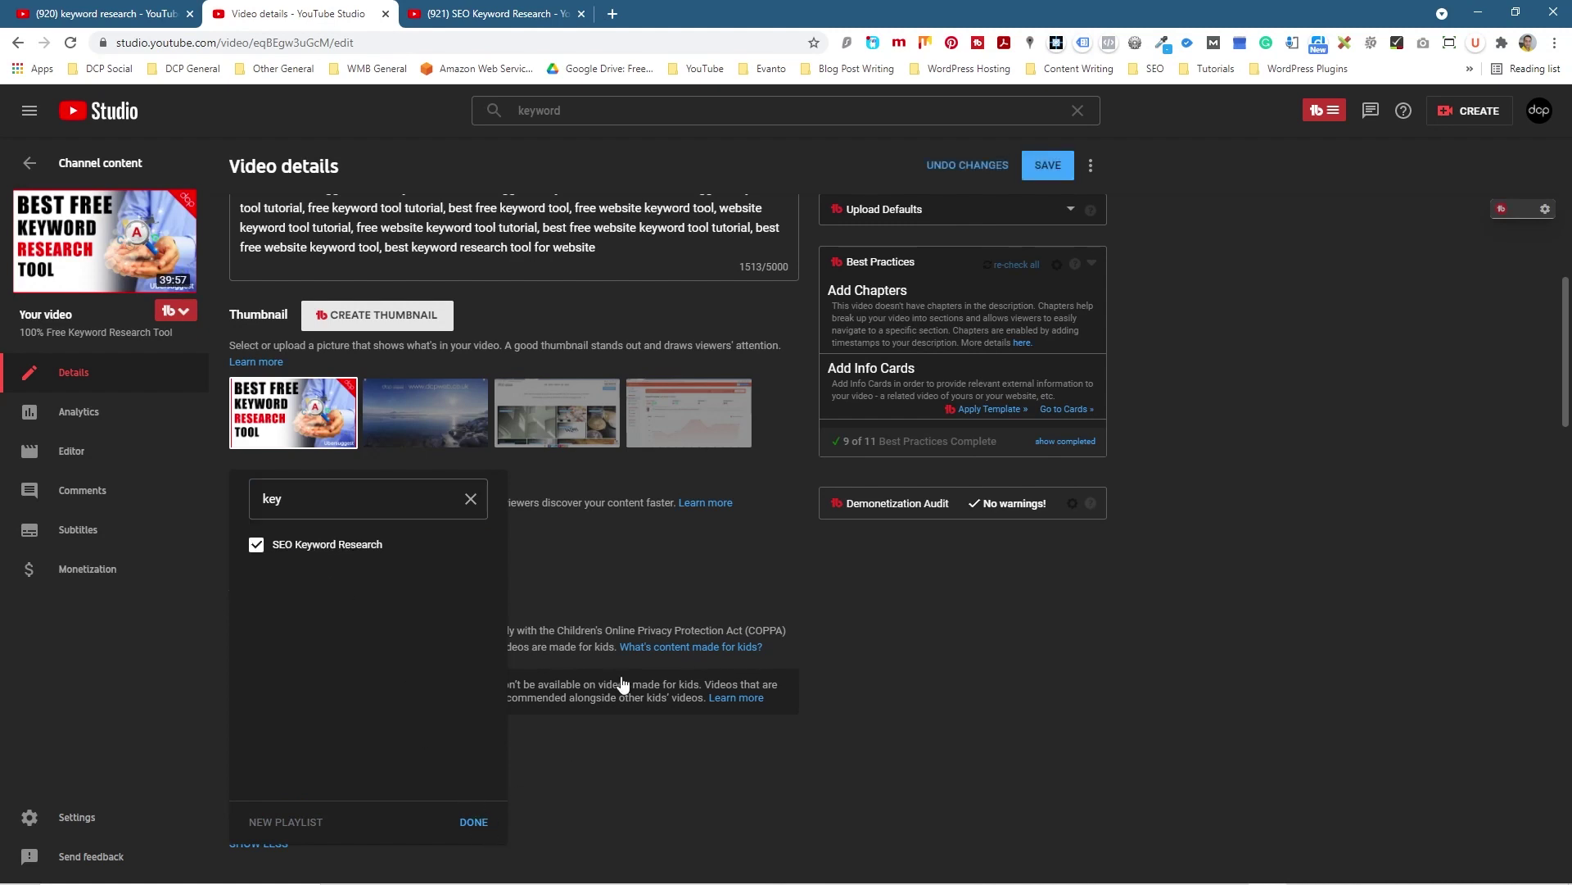
pyautogui.click(1044, 168)
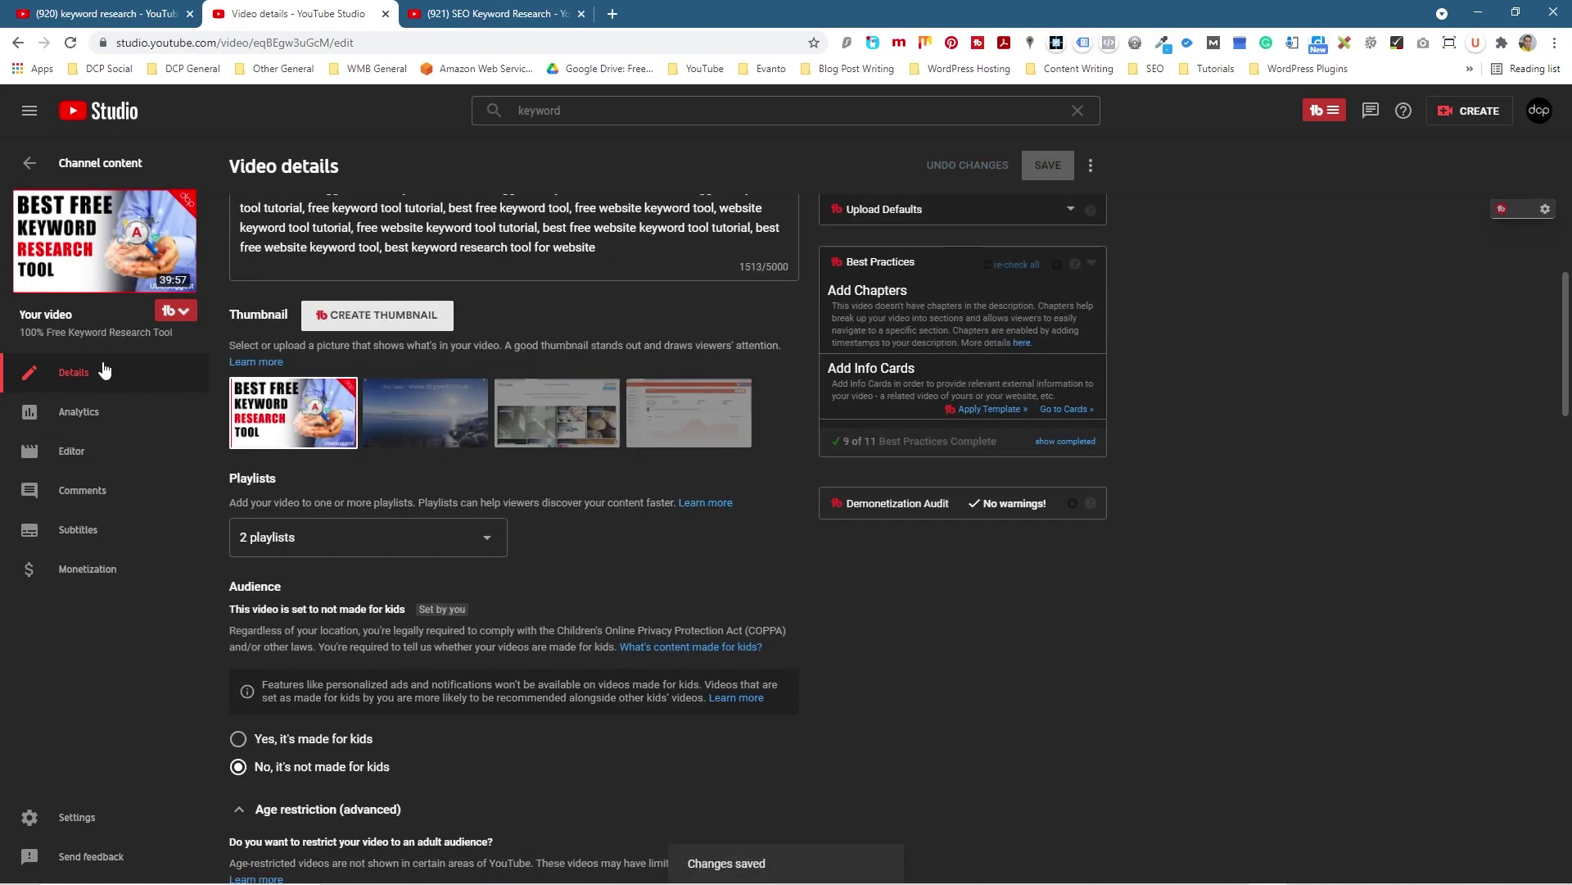
pyautogui.click(103, 163)
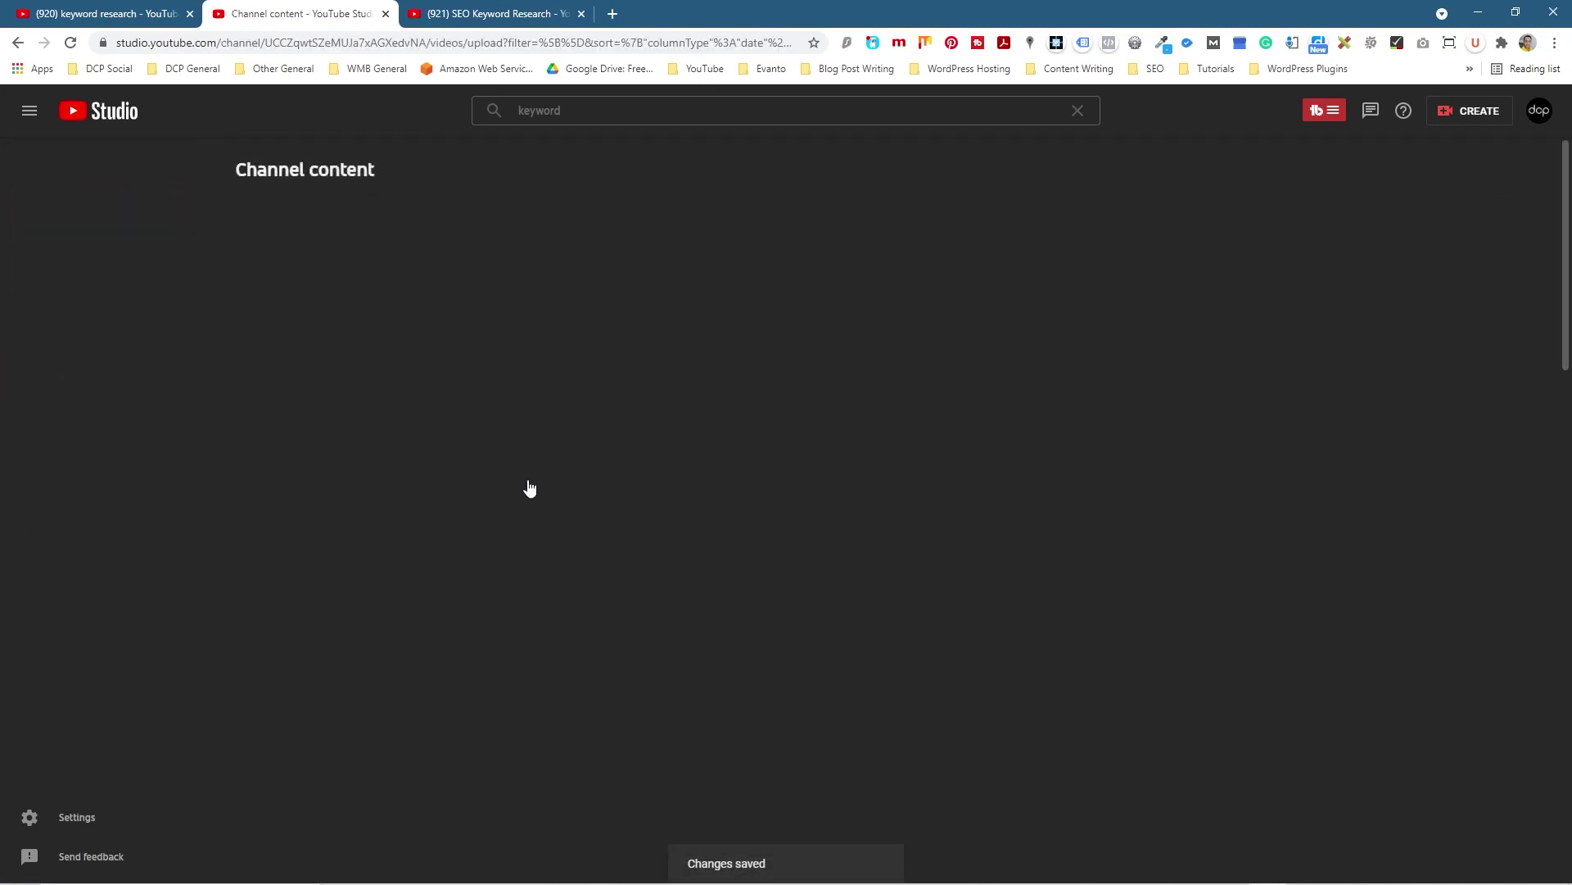
# - Browse the channel's uploads for more keyword-related videos and go to the channel's playlists
pyautogui.scroll(-5, 614, 524)
pyautogui.scroll(-8, 618, 602)
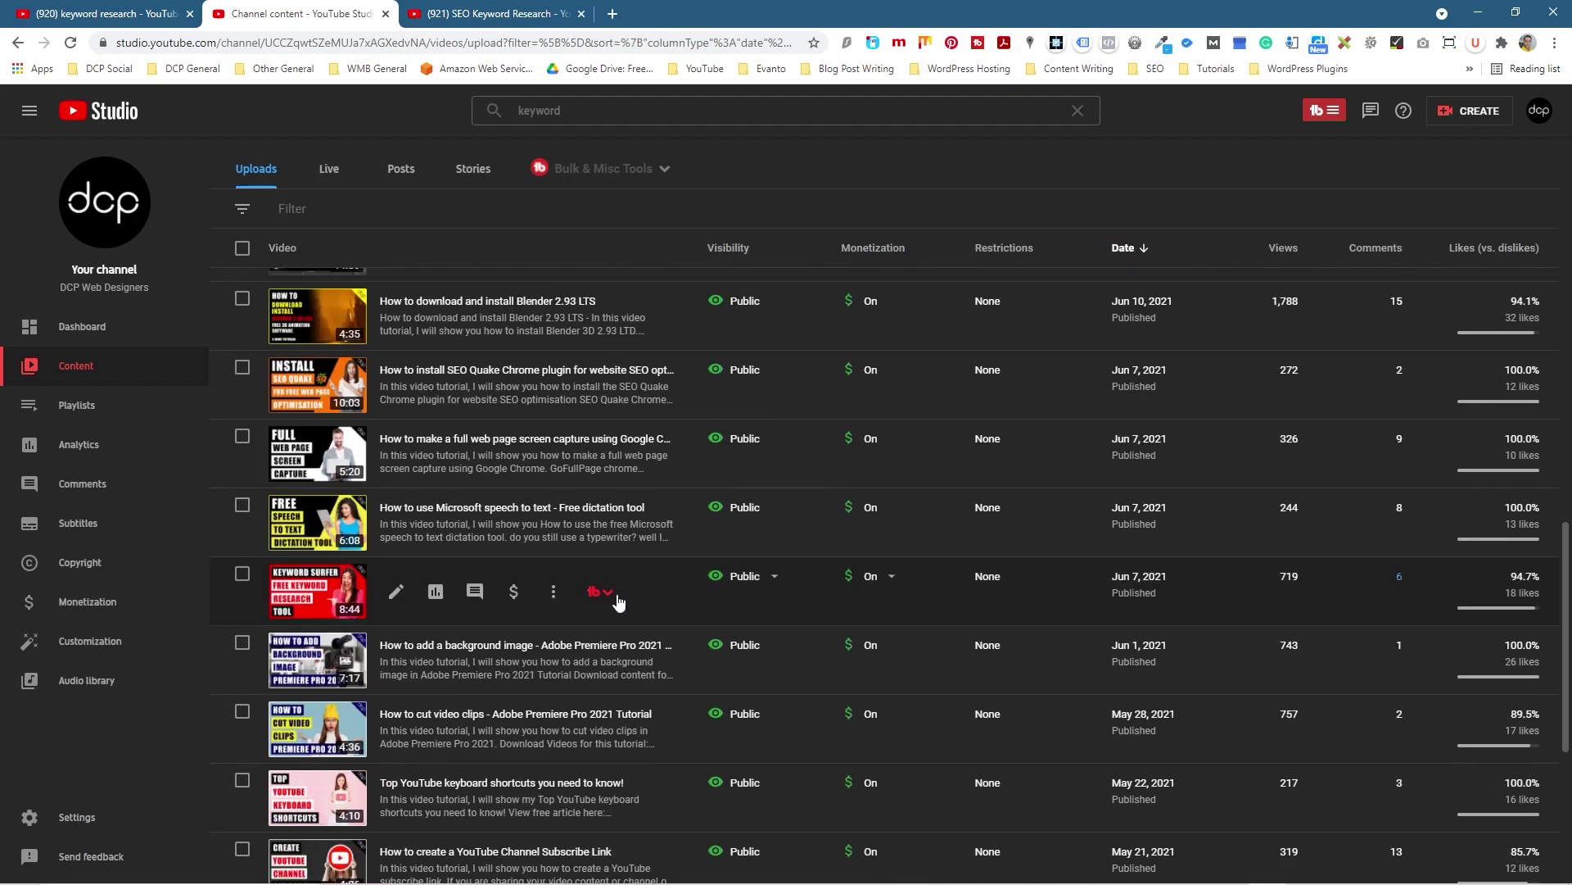
pyautogui.scroll(-5, 618, 602)
pyautogui.scroll(4, 617, 602)
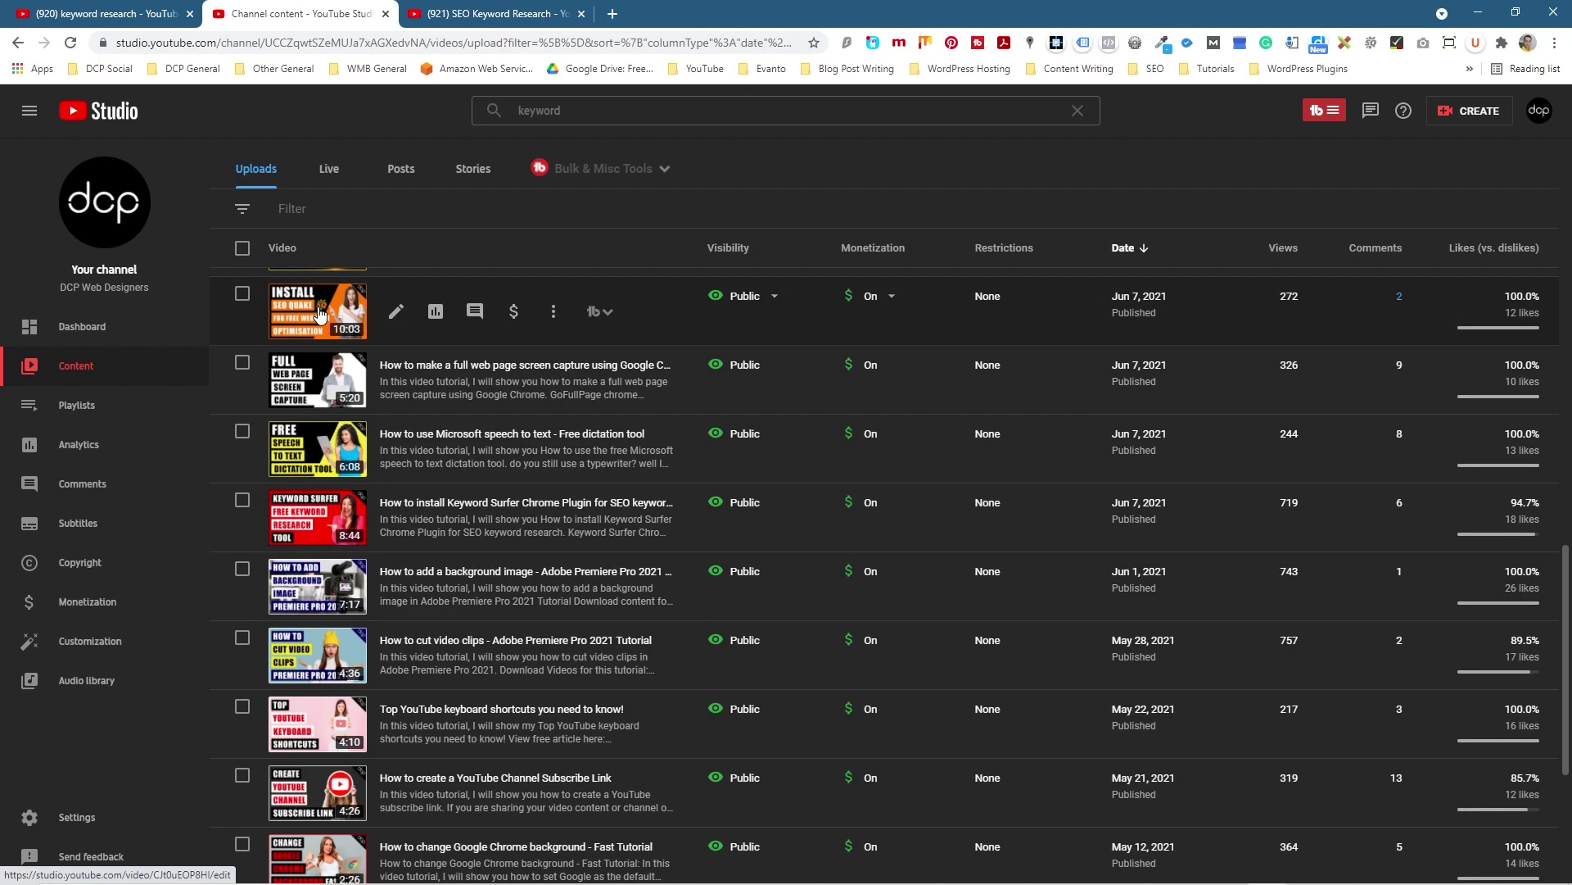
pyautogui.scroll(2, 315, 344)
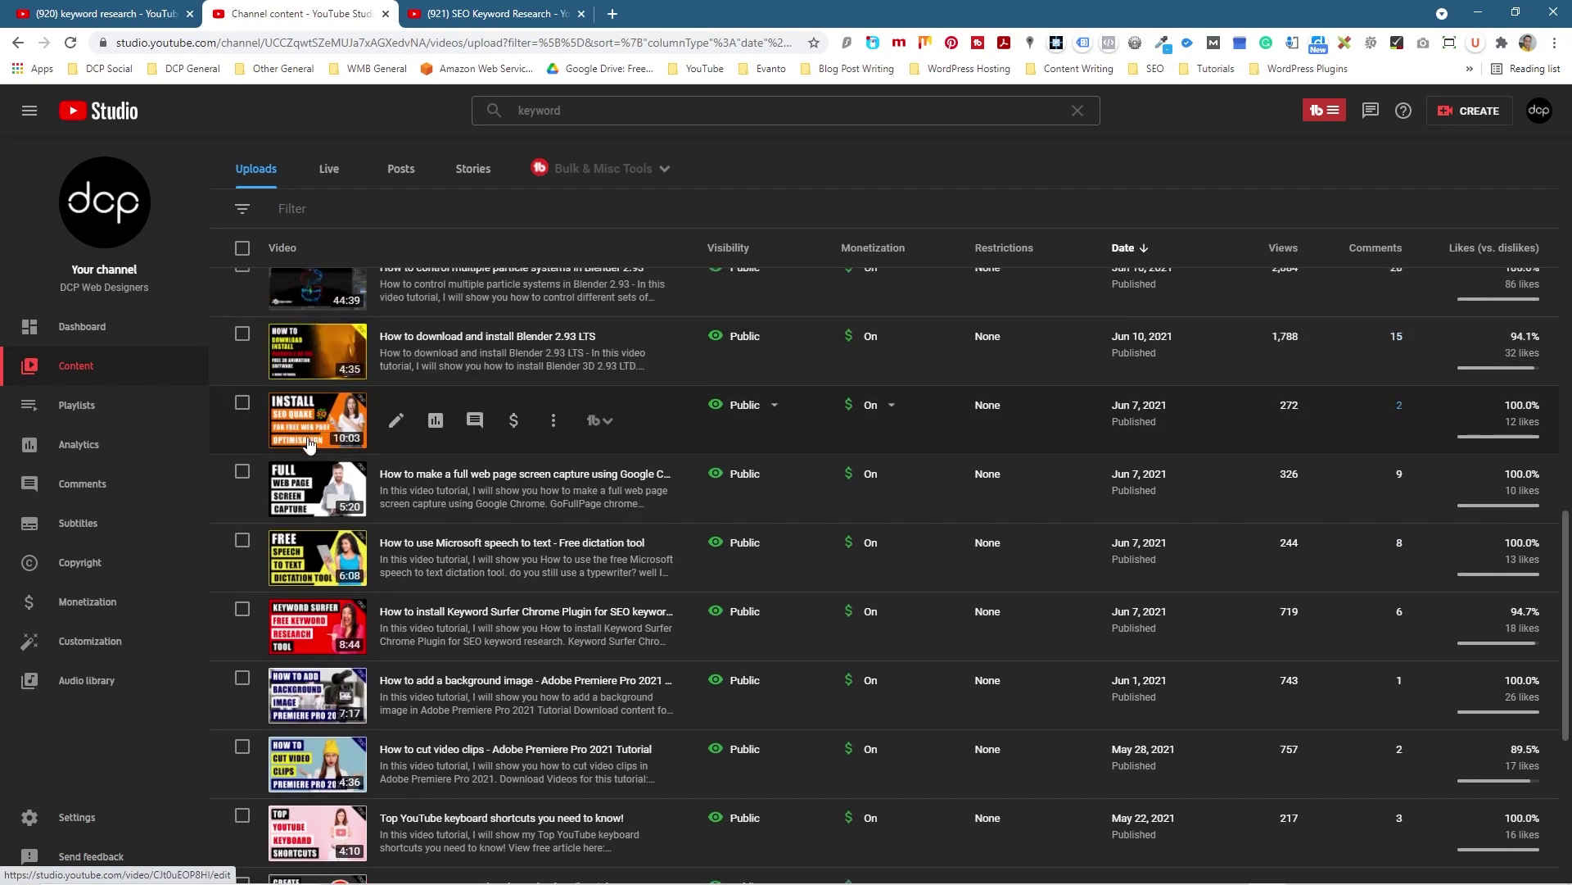
pyautogui.click(65, 410)
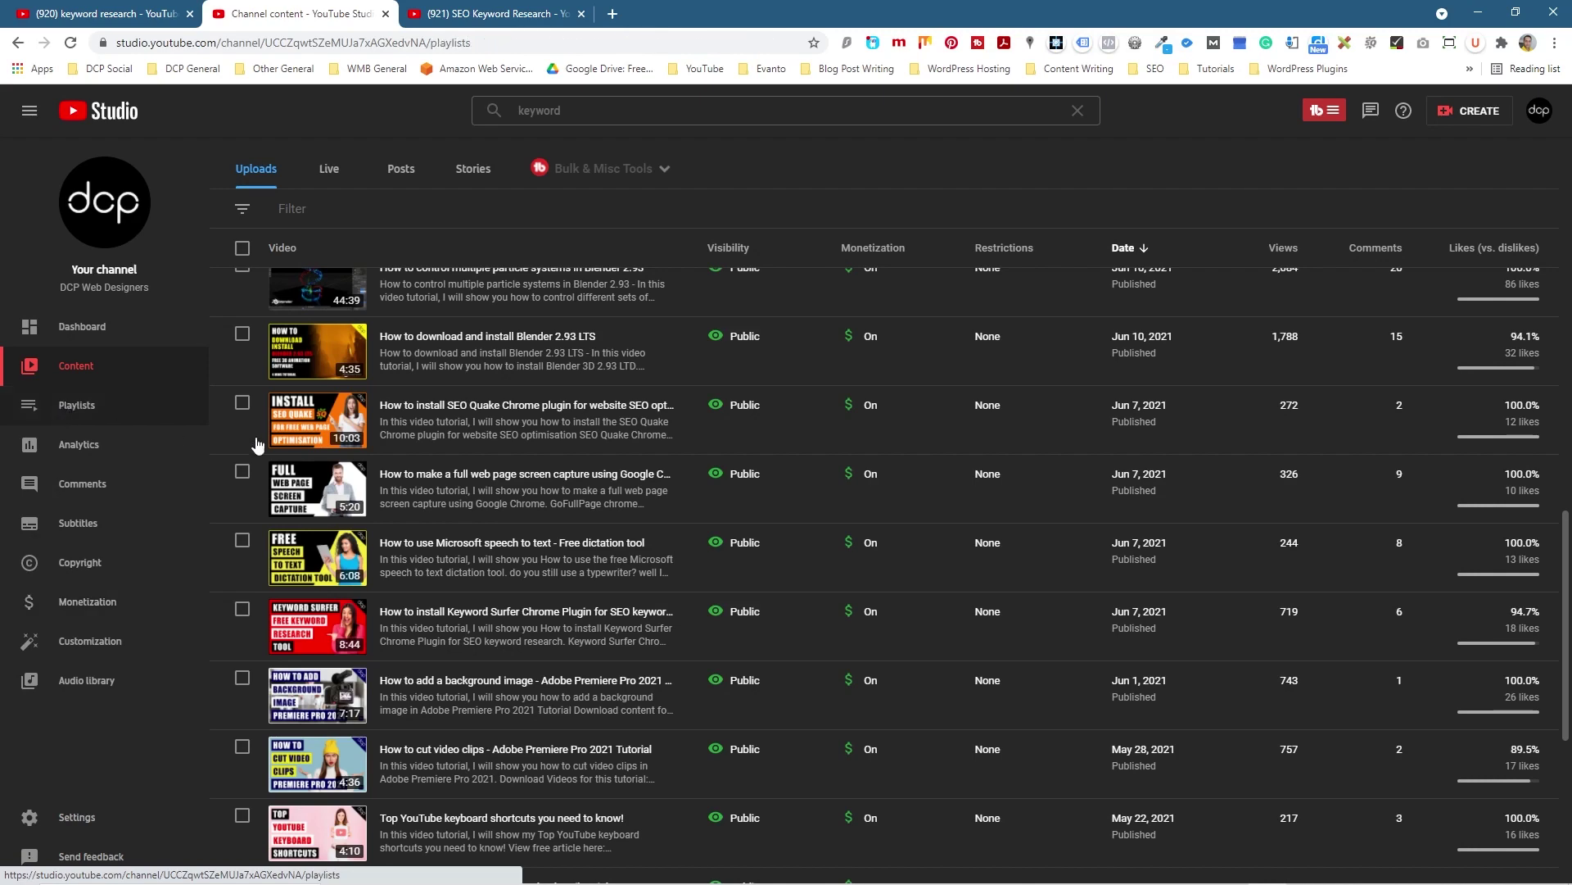
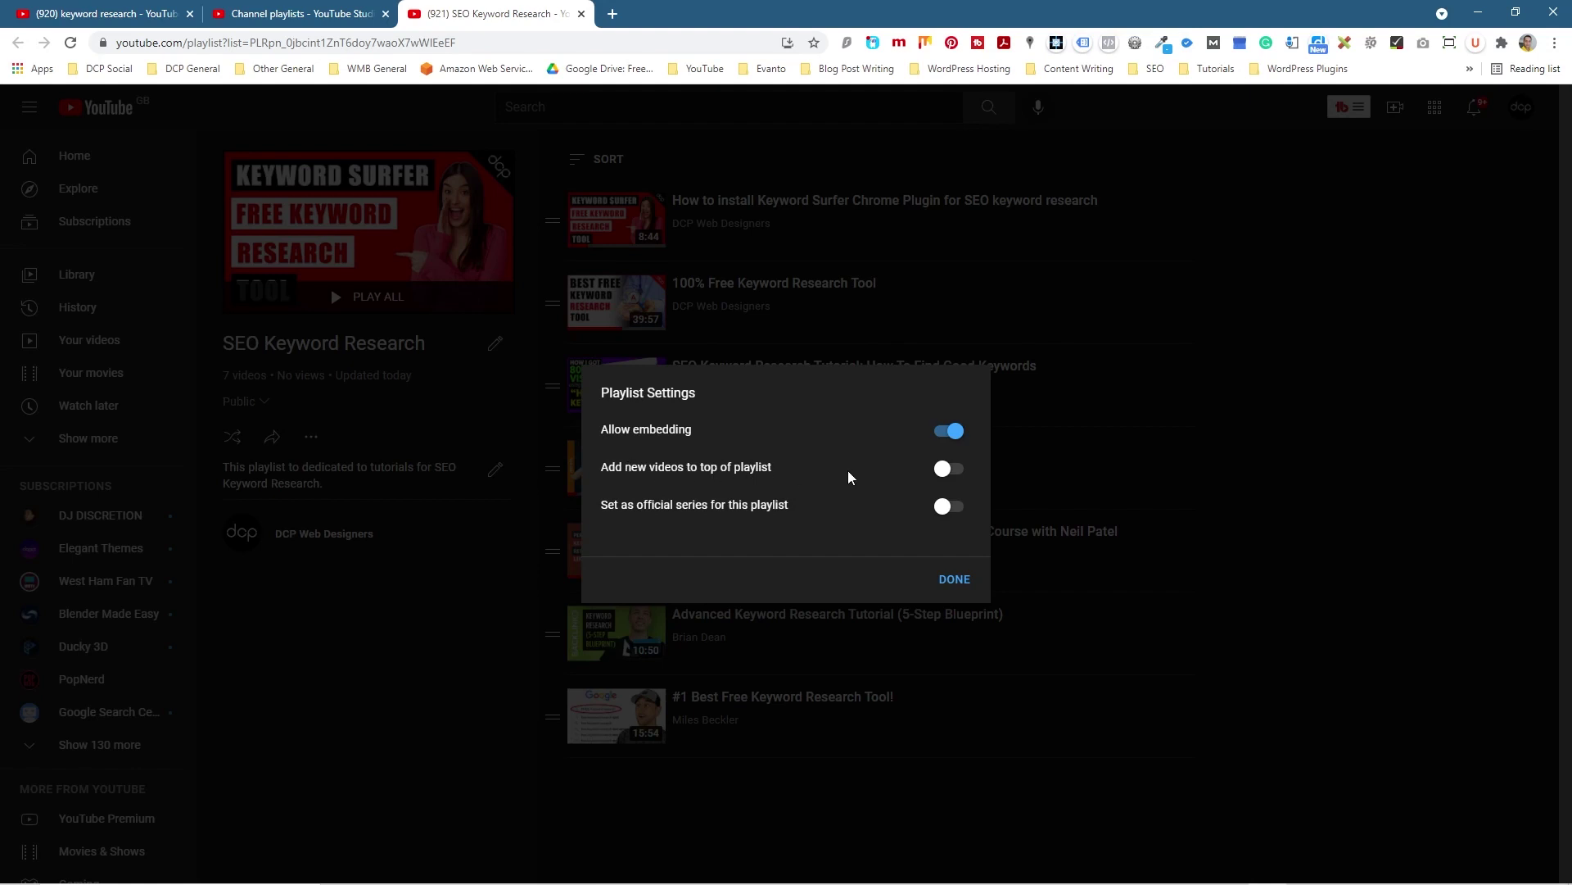
# - Turn on "Add new videos to top of playlist", keep "Set as official series for this playlist" off, and save the playlist settings
pyautogui.click(946, 468)
pyautogui.click(951, 506)
pyautogui.moveTo(602, 504); pyautogui.dragTo(784, 508)
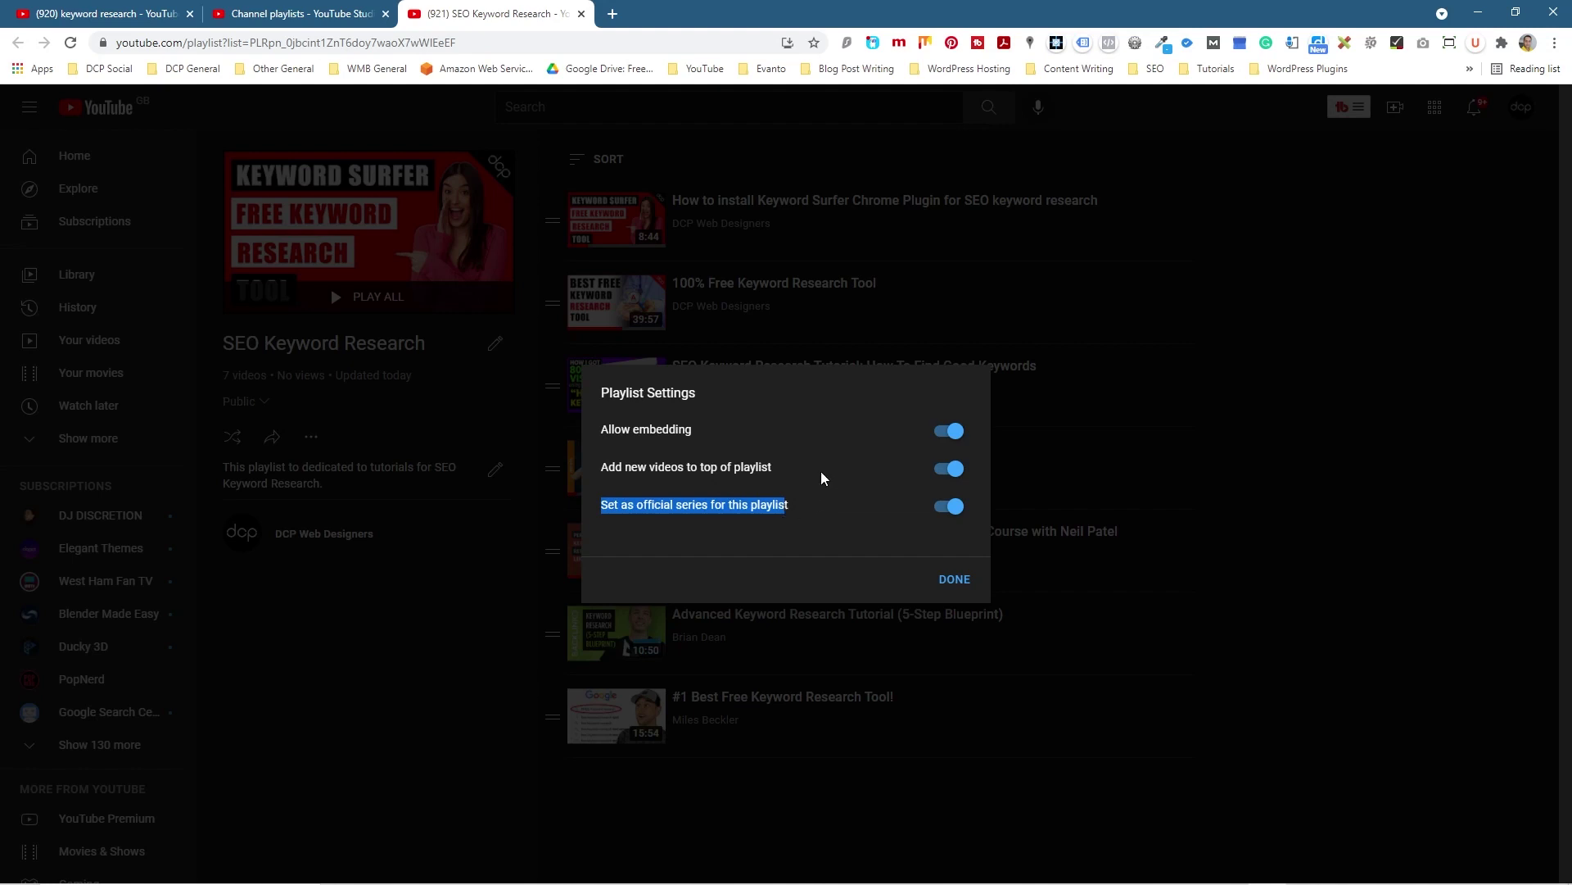
pyautogui.click(949, 507)
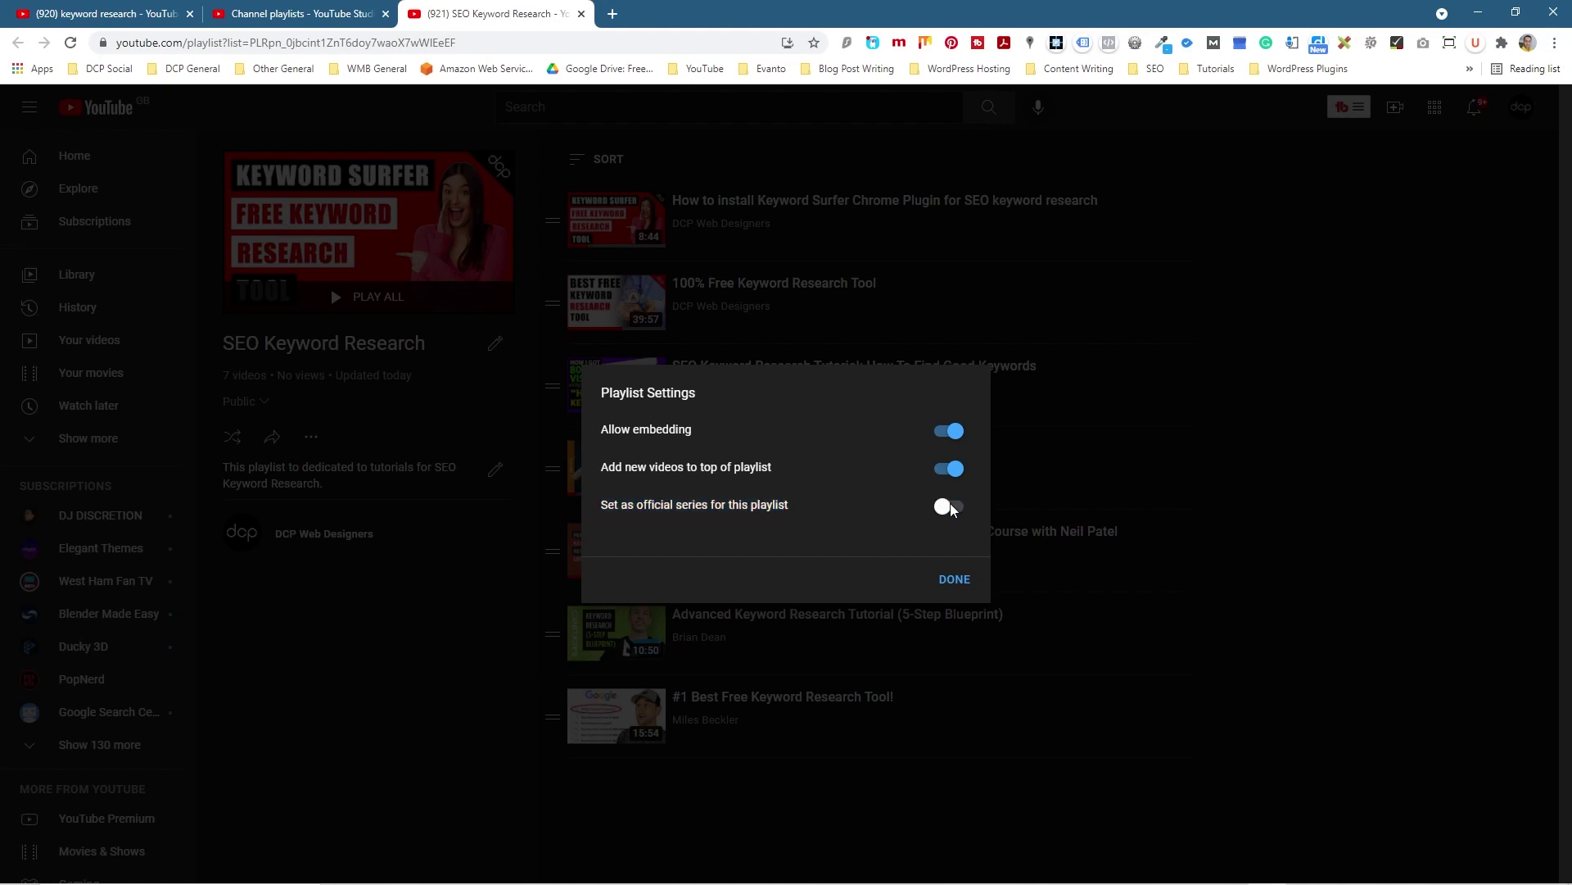
pyautogui.click(955, 579)
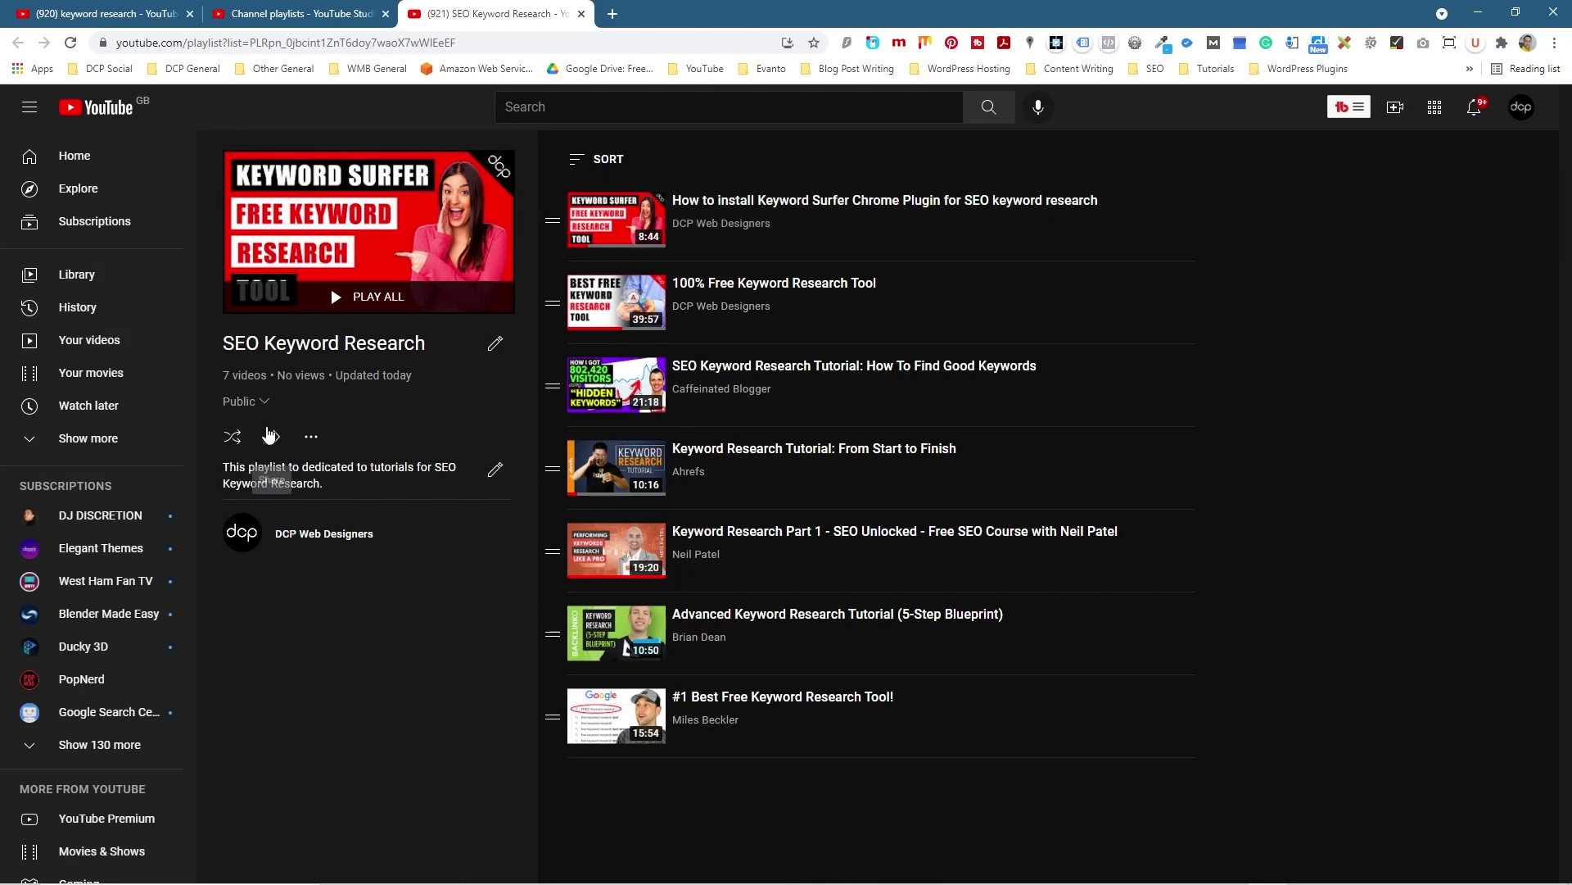
# - Review the "Add new videos to top of playlist" option in the SEO Keyword Research playlist settings and close the playlist page
pyautogui.click(311, 437)
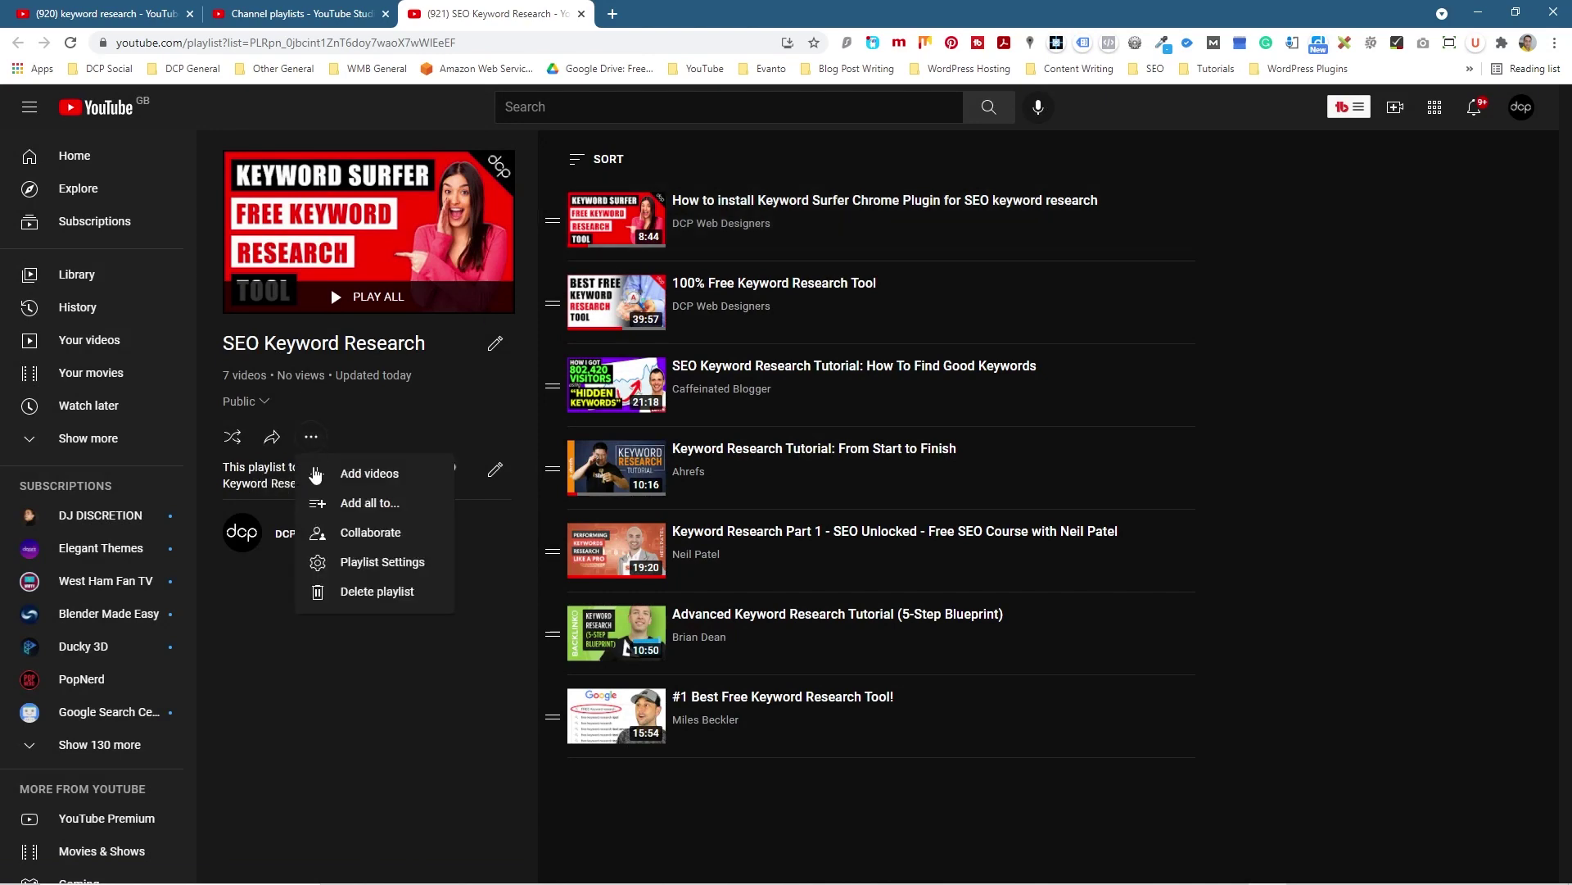
pyautogui.click(354, 562)
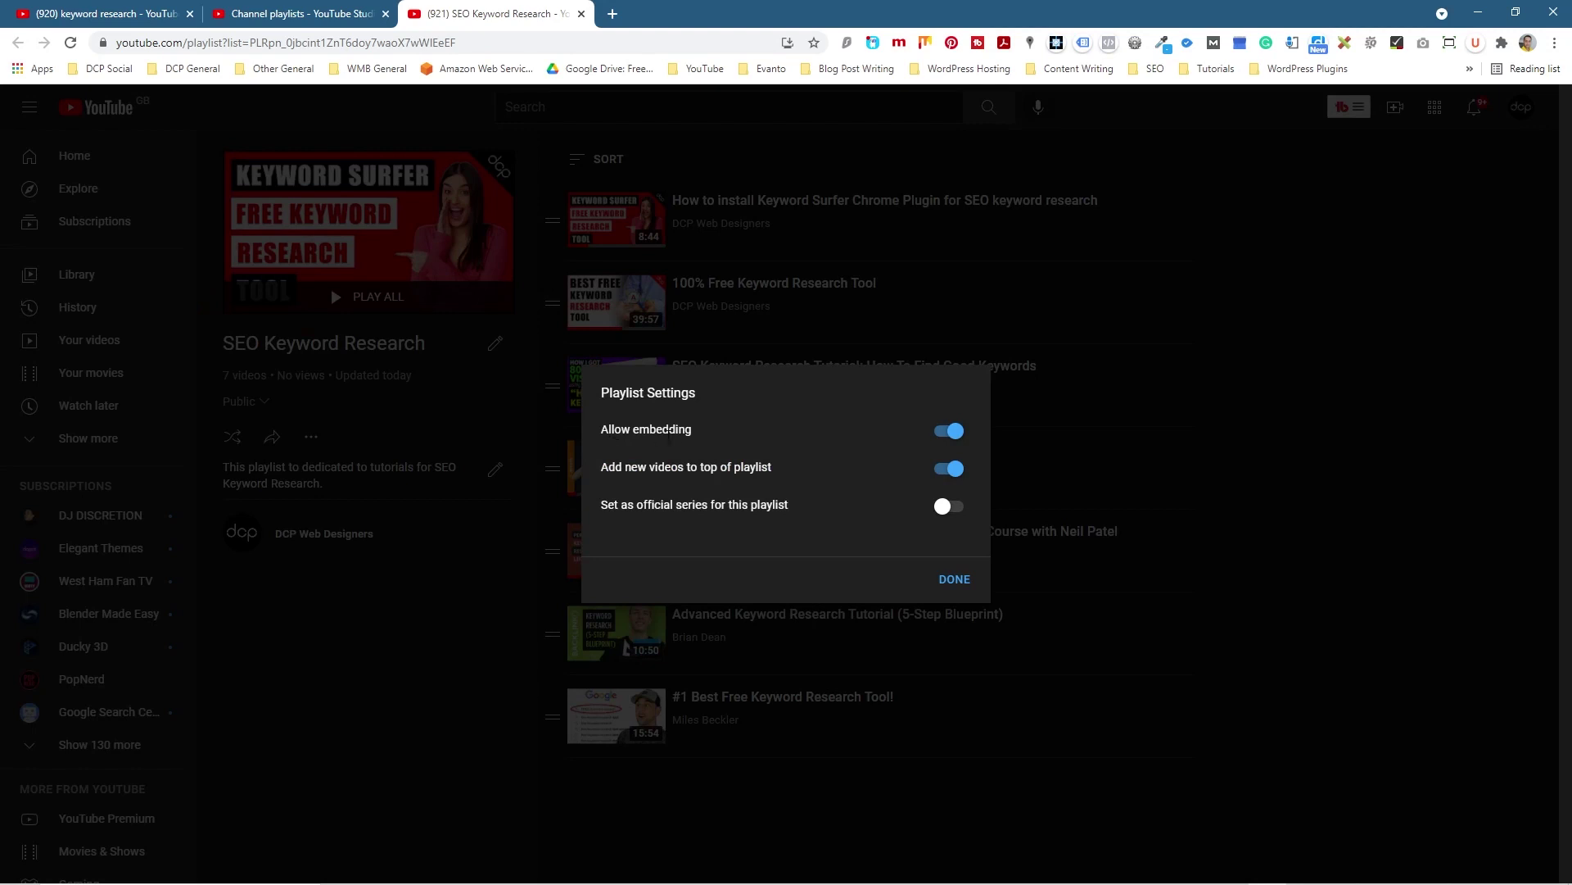
pyautogui.moveTo(608, 471); pyautogui.dragTo(772, 469)
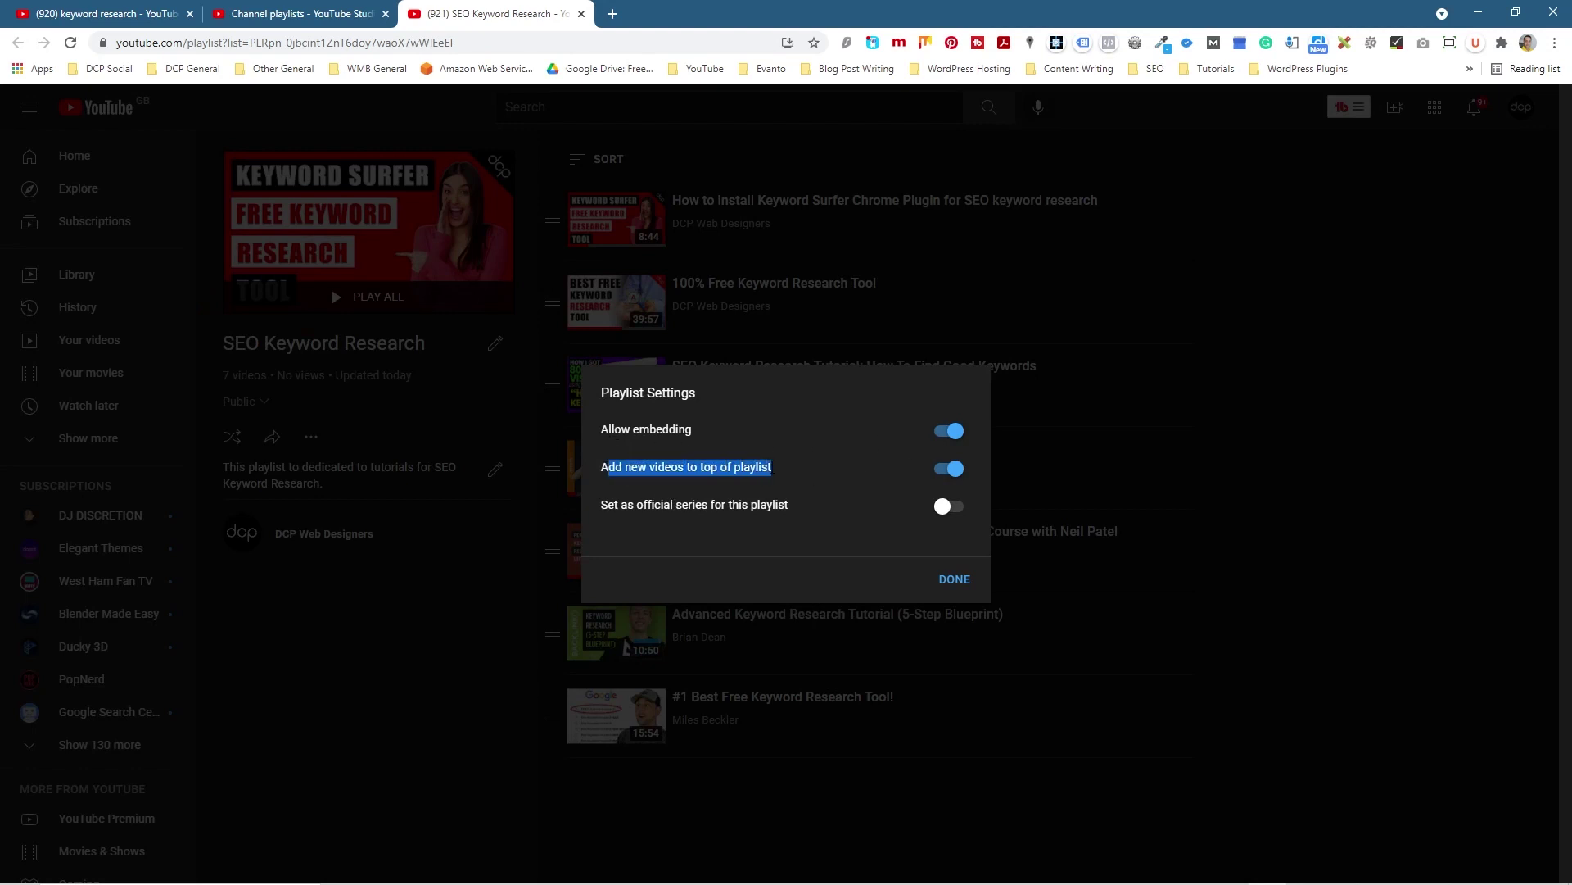
pyautogui.click(964, 581)
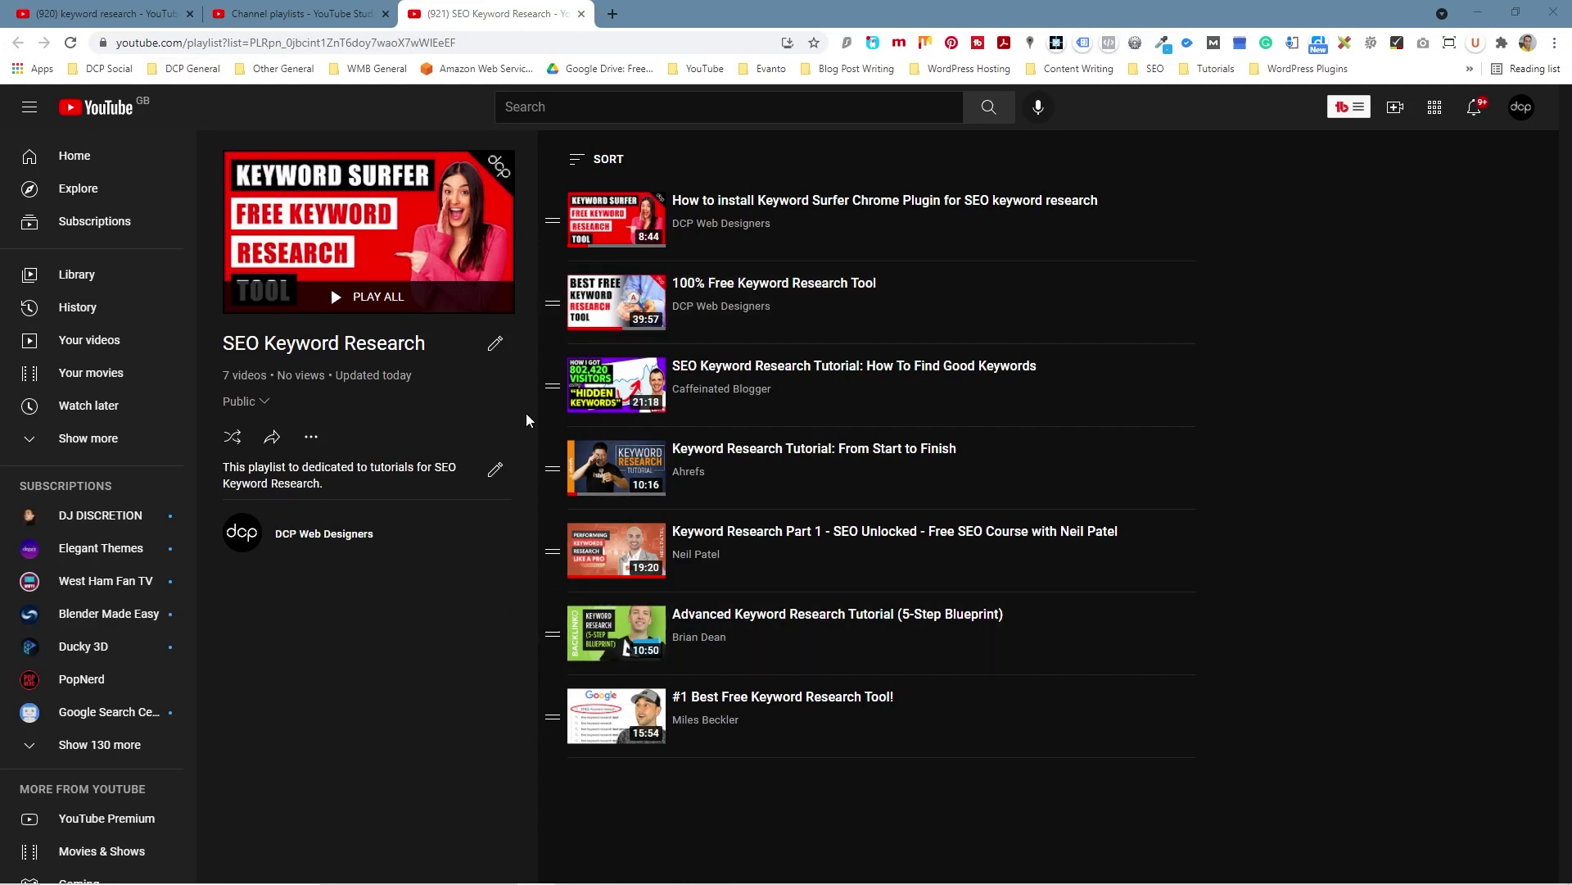
pyautogui.click(581, 14)
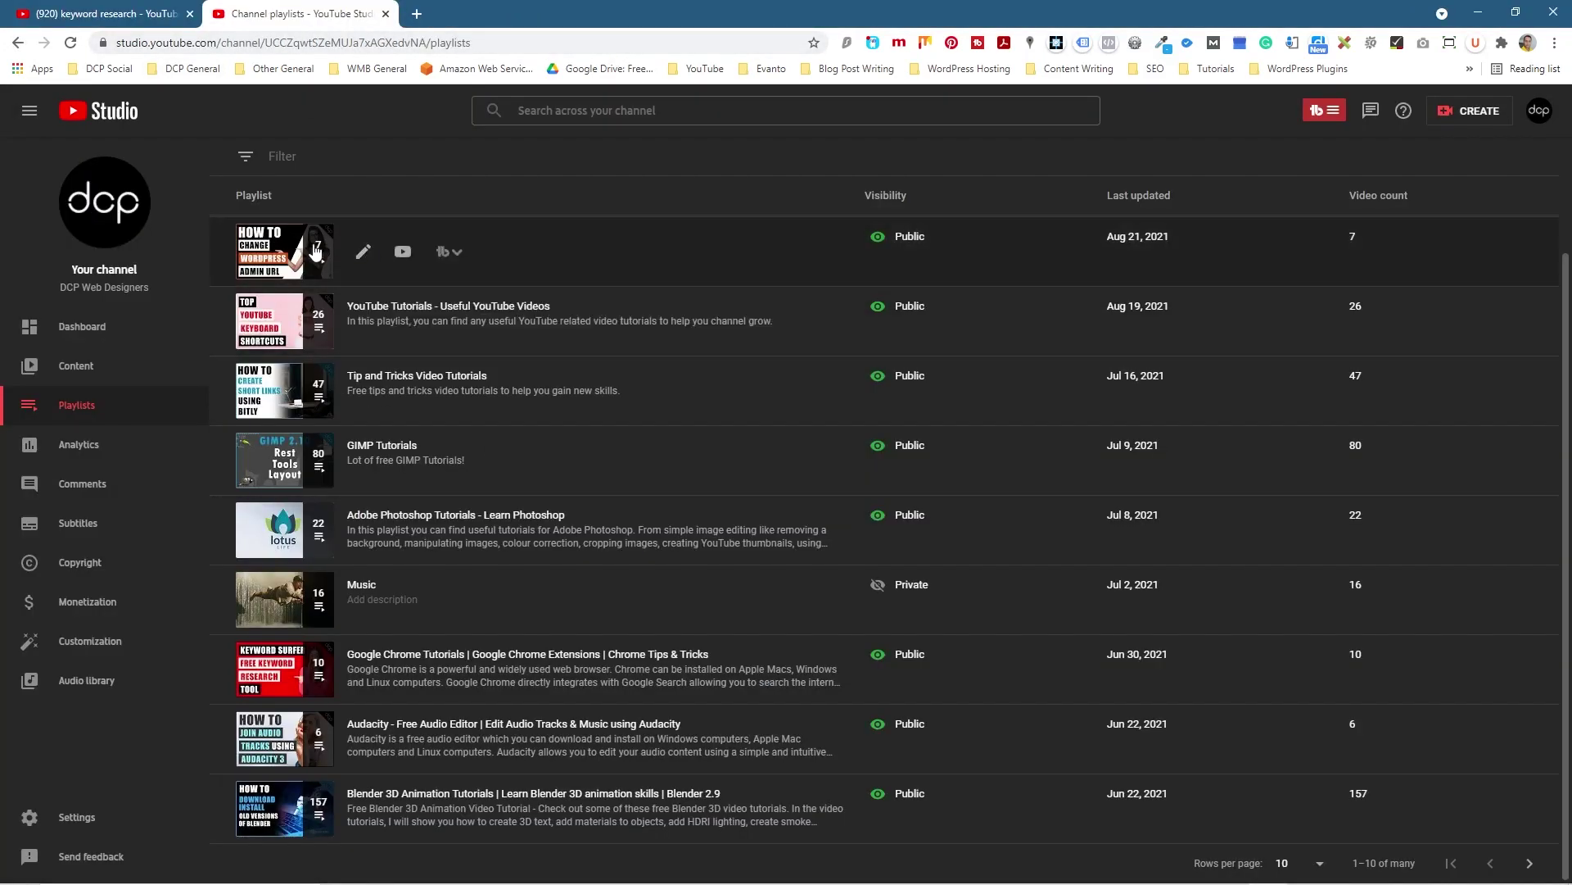
# - Refresh the Studio list of channel playlists and examine the playlist sections on the channel's public homepage
pyautogui.click(82, 39)
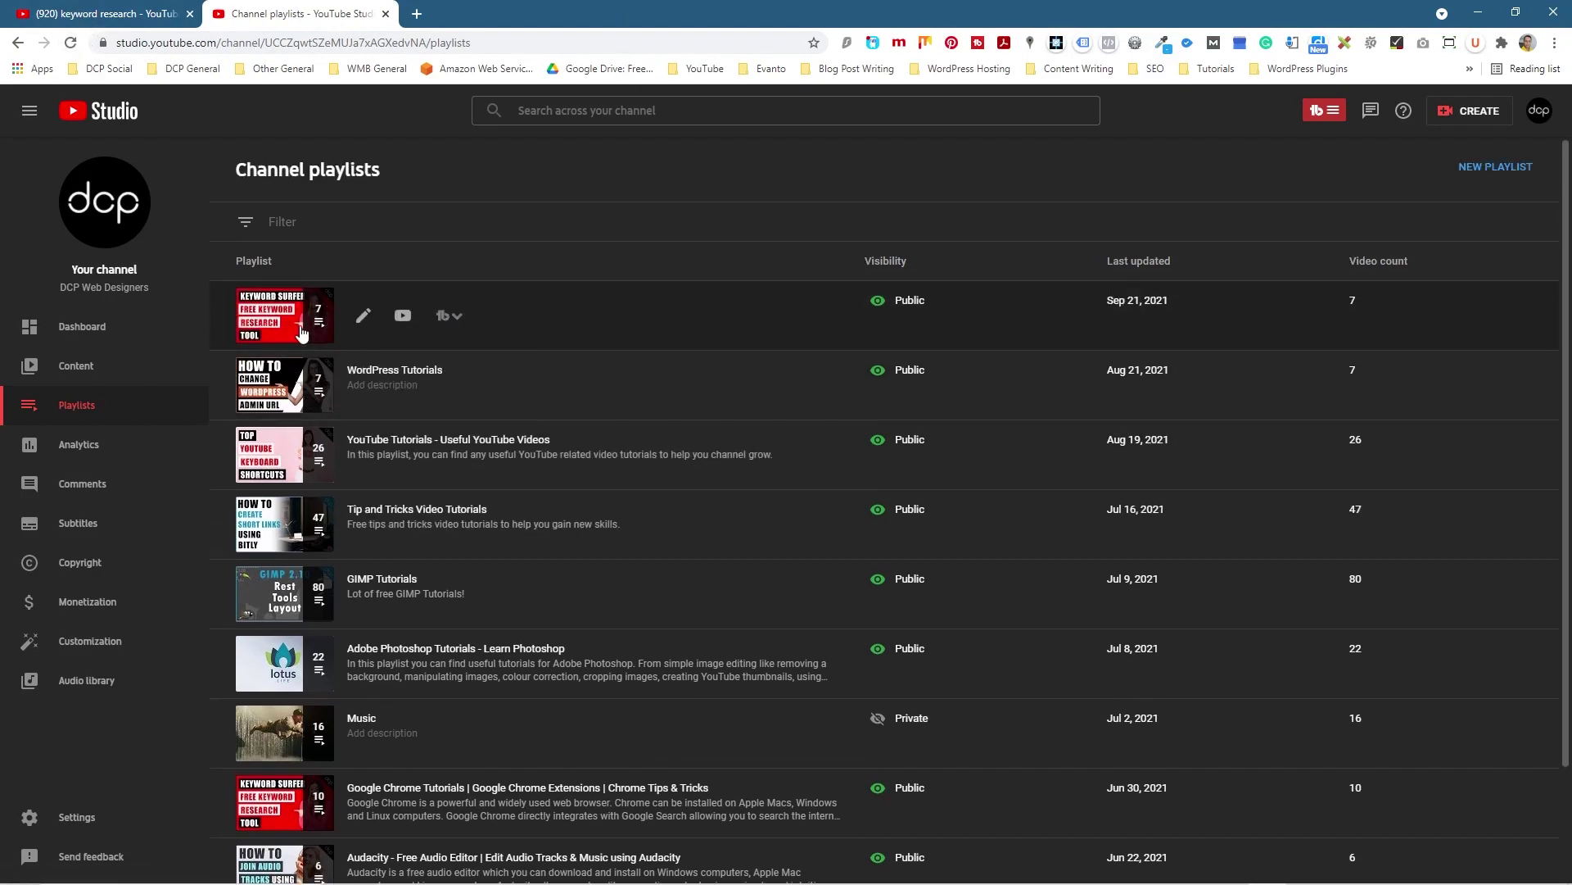
pyautogui.click(129, 16)
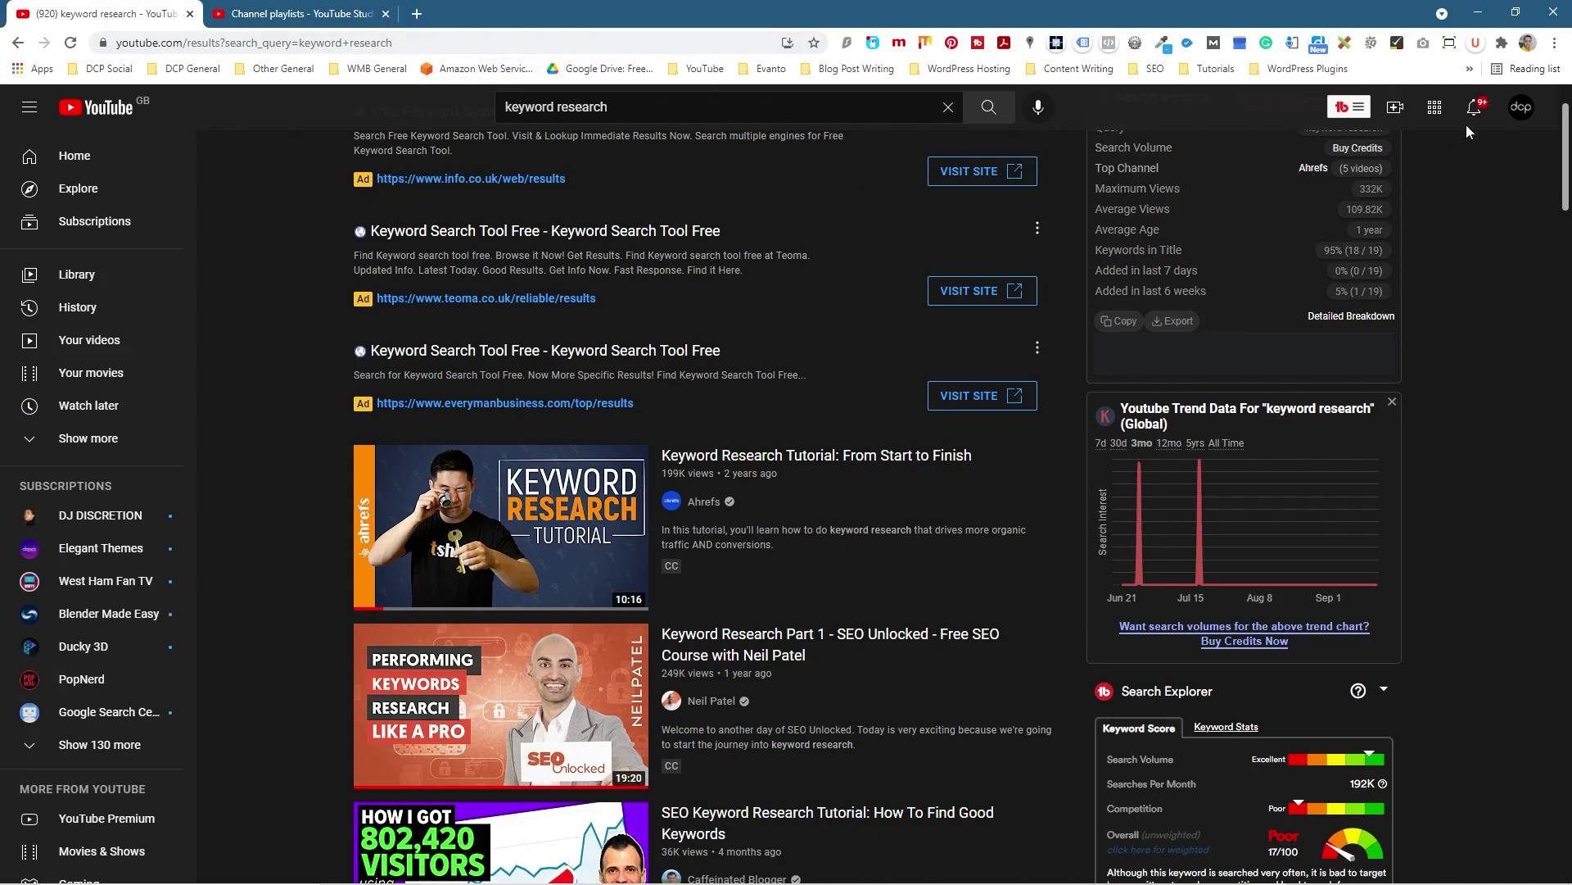
pyautogui.click(1525, 110)
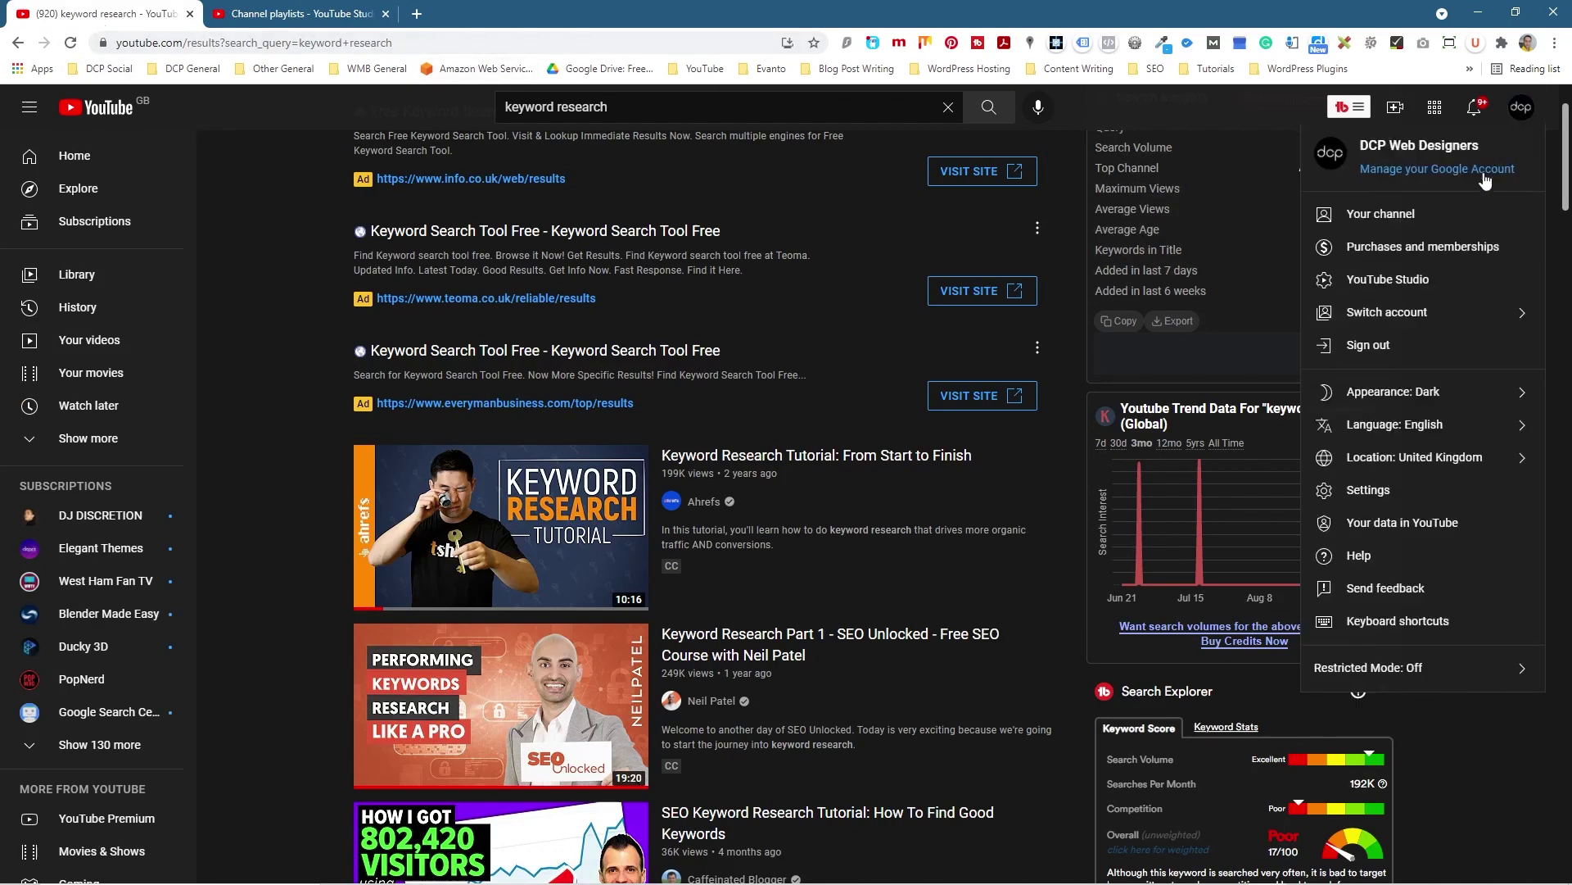
pyautogui.click(1386, 218)
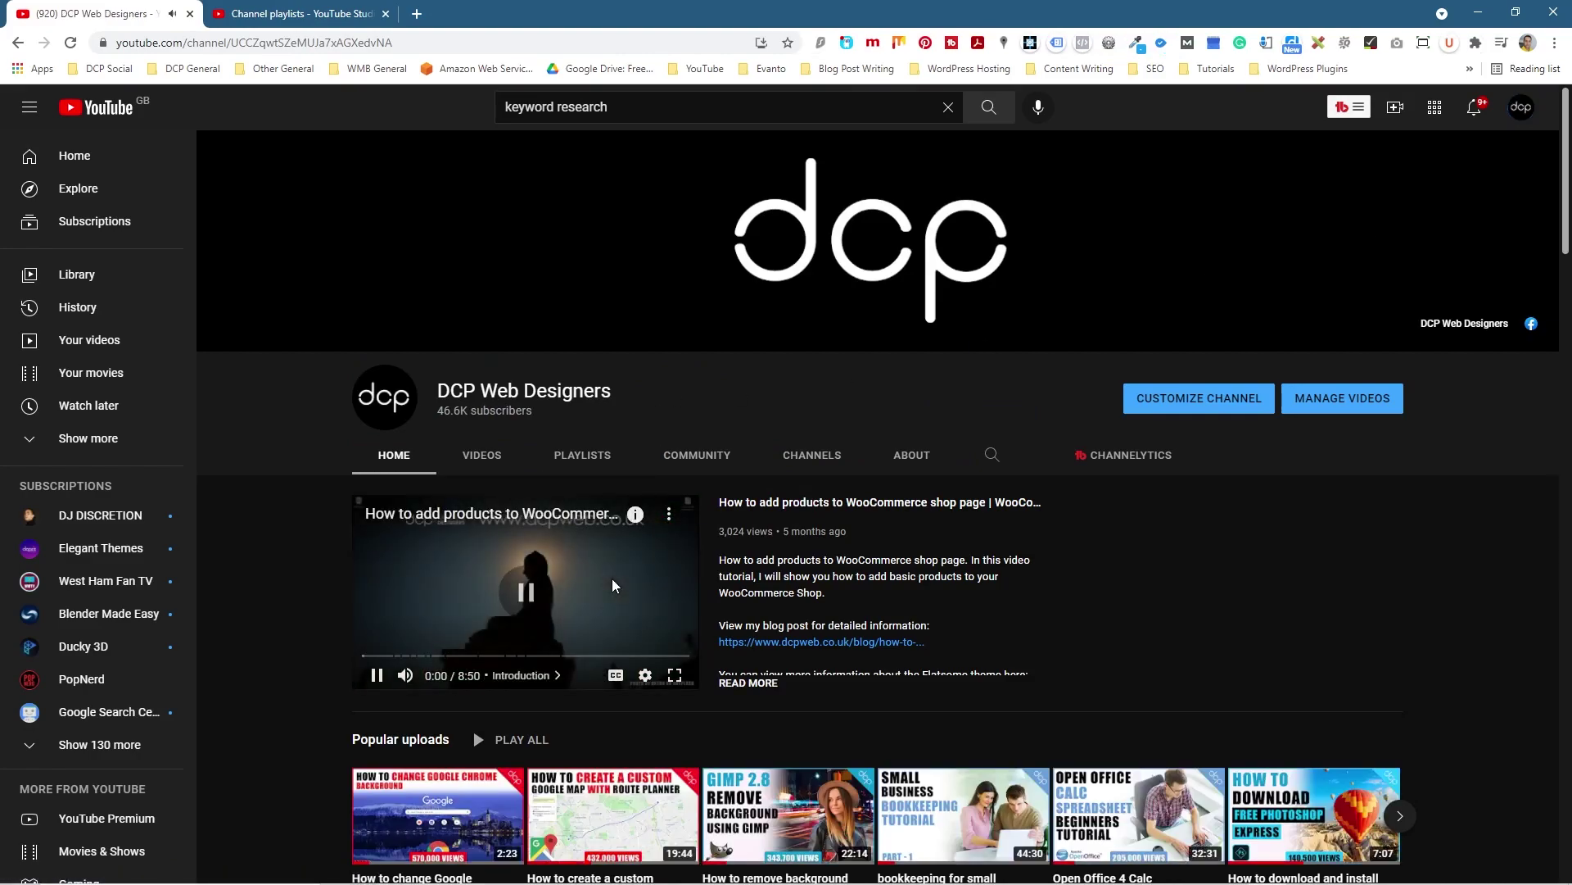
pyautogui.scroll(-6, 503, 450)
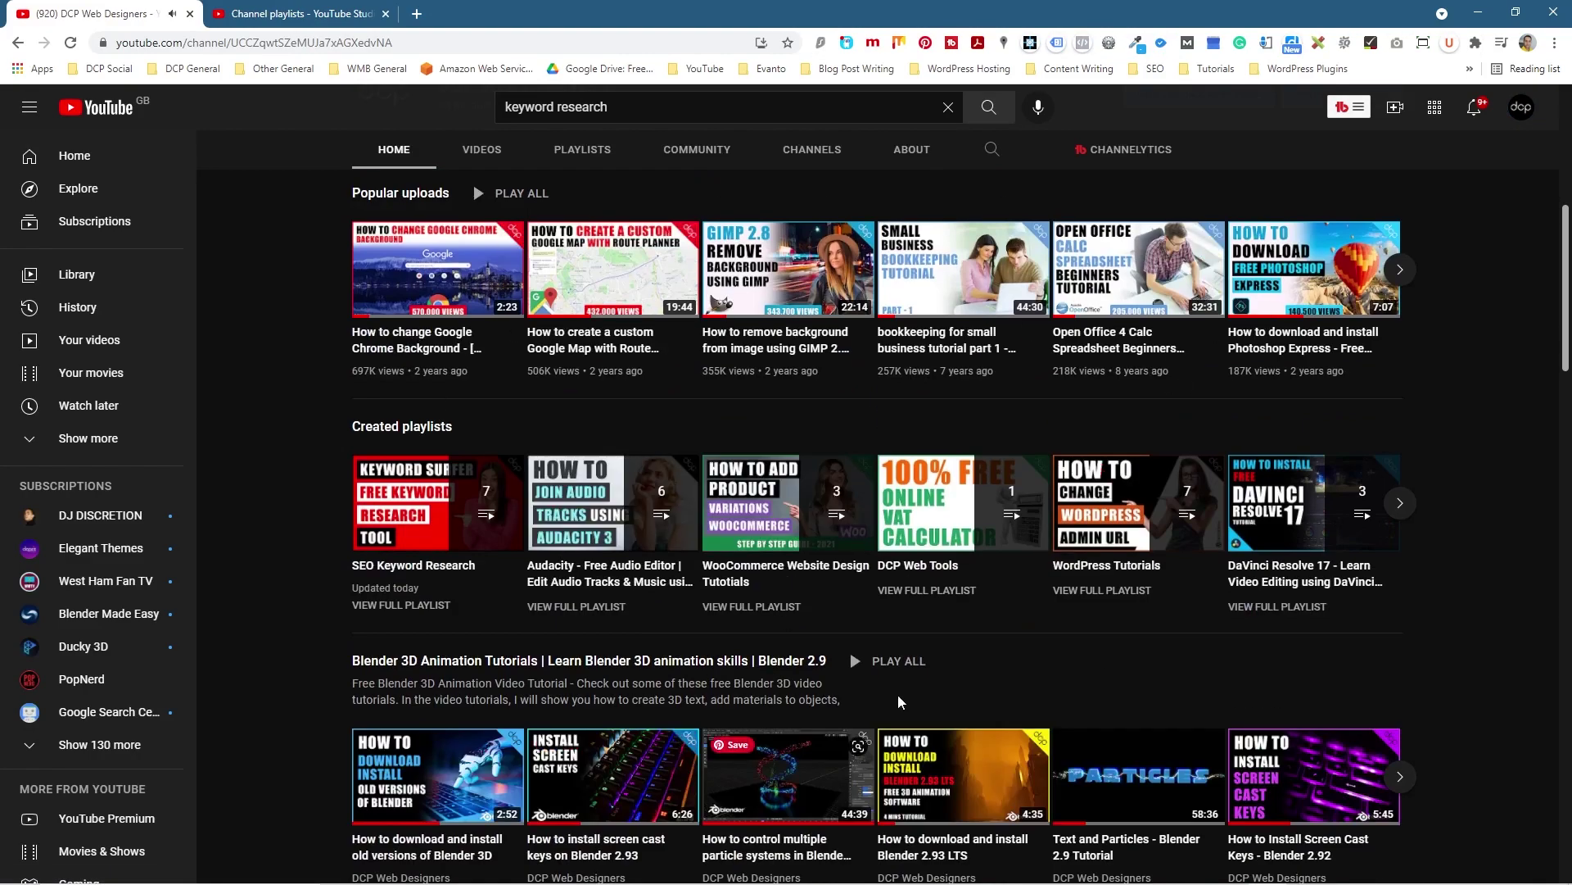
pyautogui.scroll(-4, 898, 695)
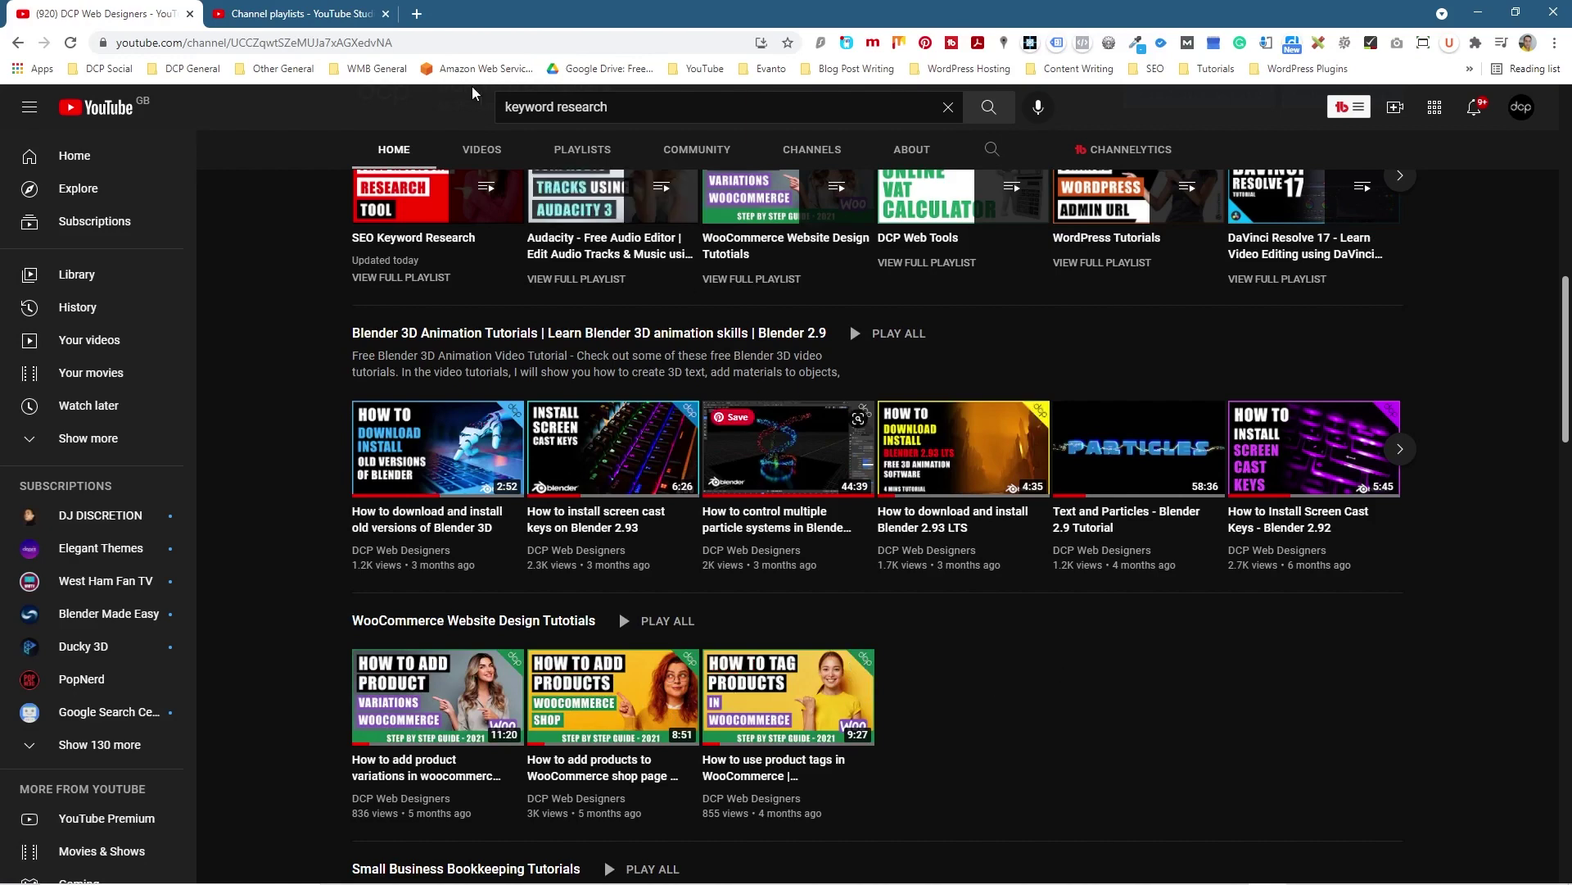
# - In the channel customization layout, remove the "WooCommerce Website Design Tutotials" featured section and open the choices for a new section
pyautogui.click(331, 17)
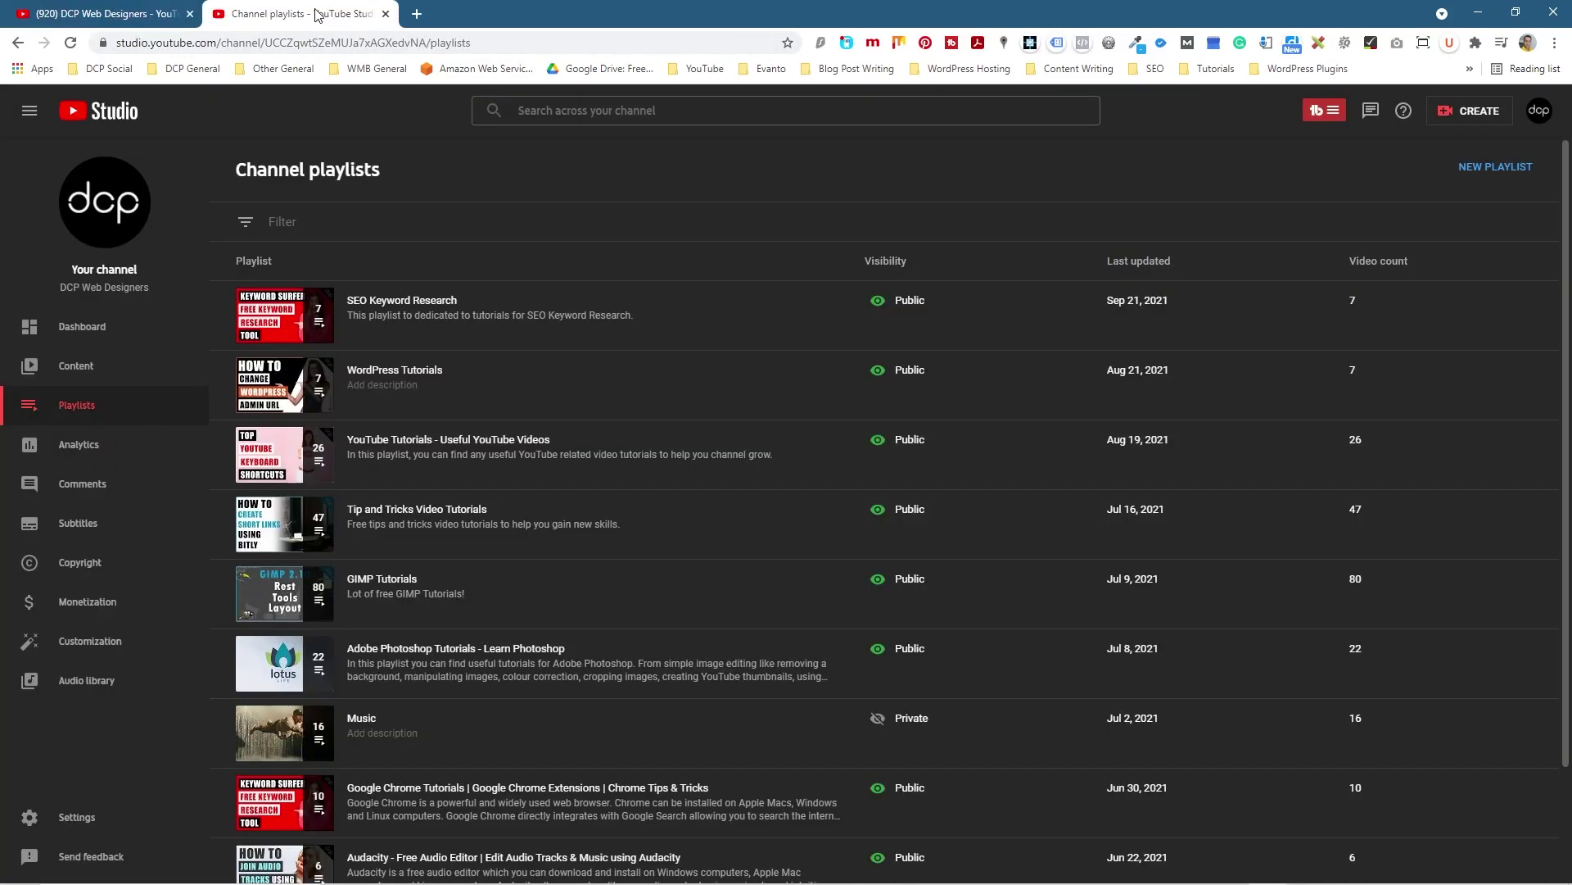
pyautogui.click(90, 647)
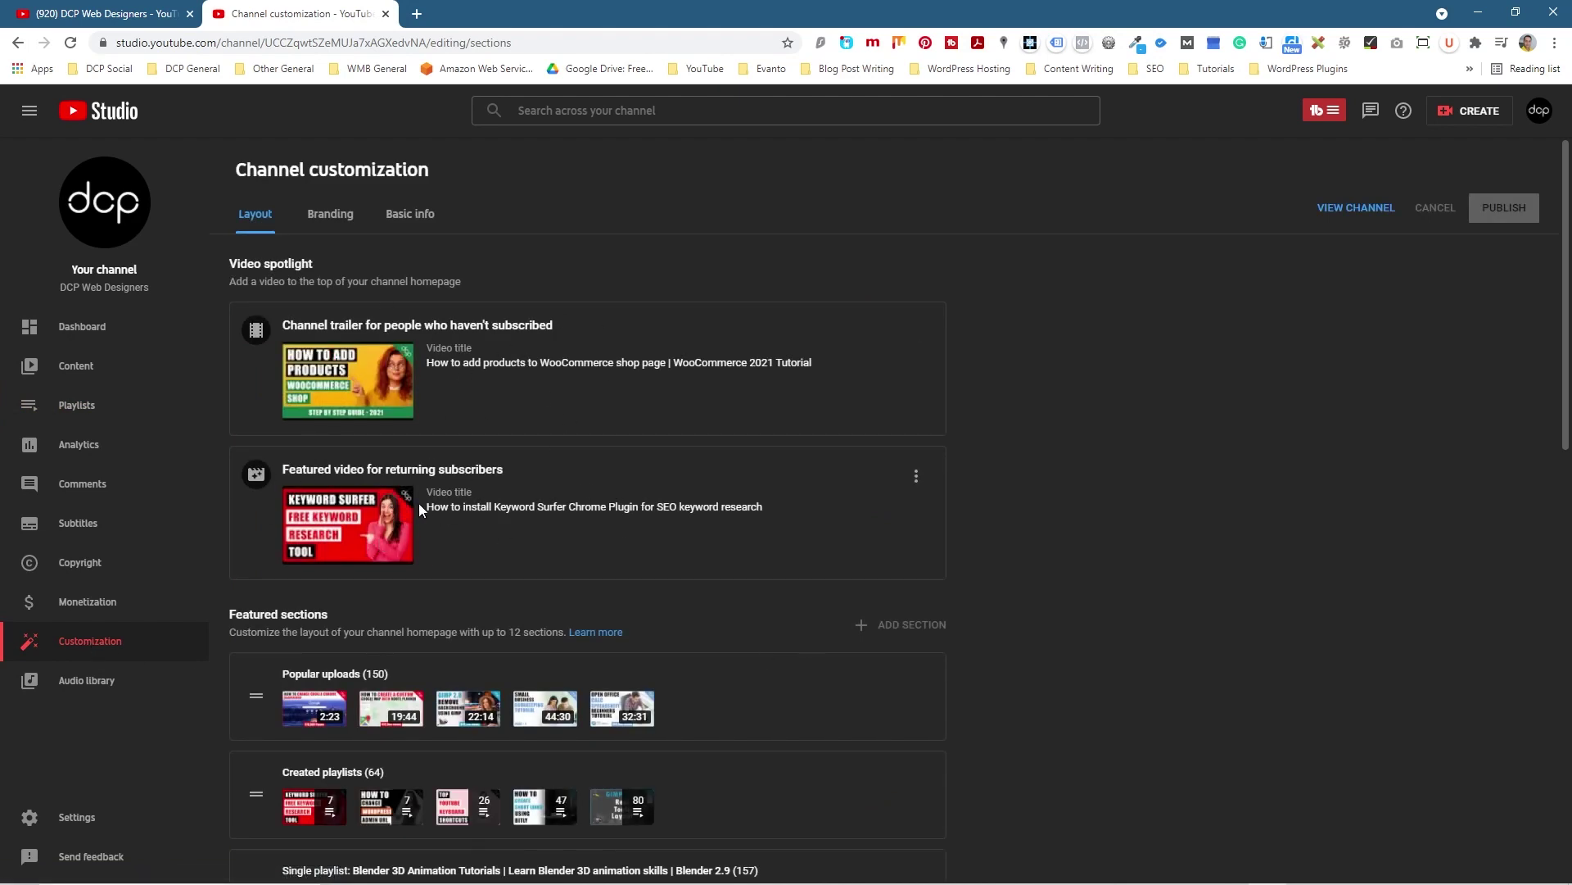
pyautogui.scroll(-4, 457, 431)
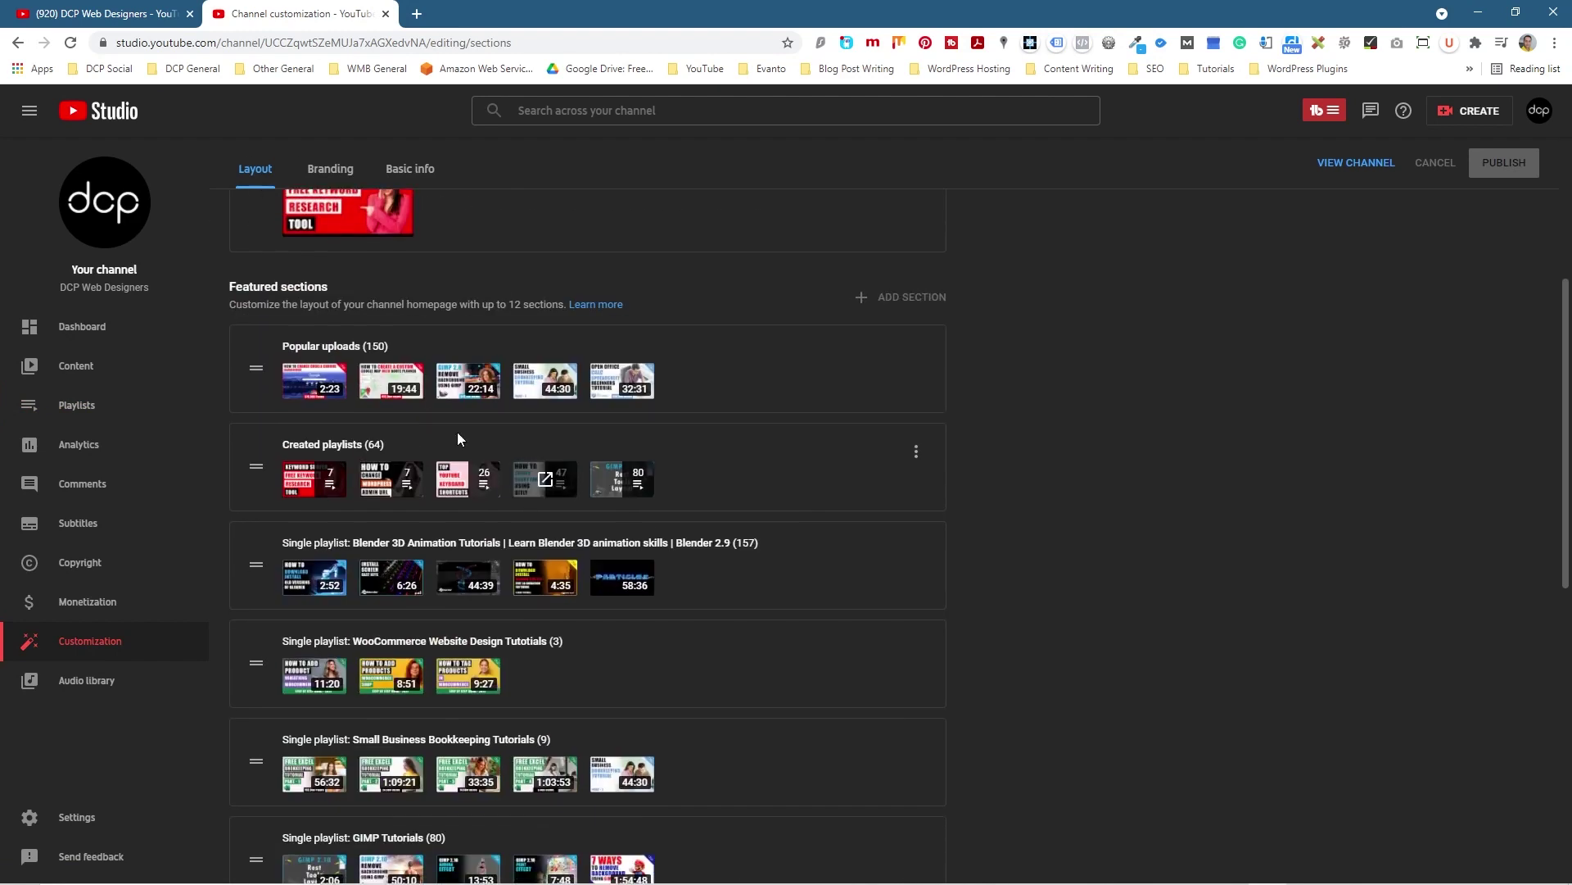
pyautogui.tripleClick(255, 286)
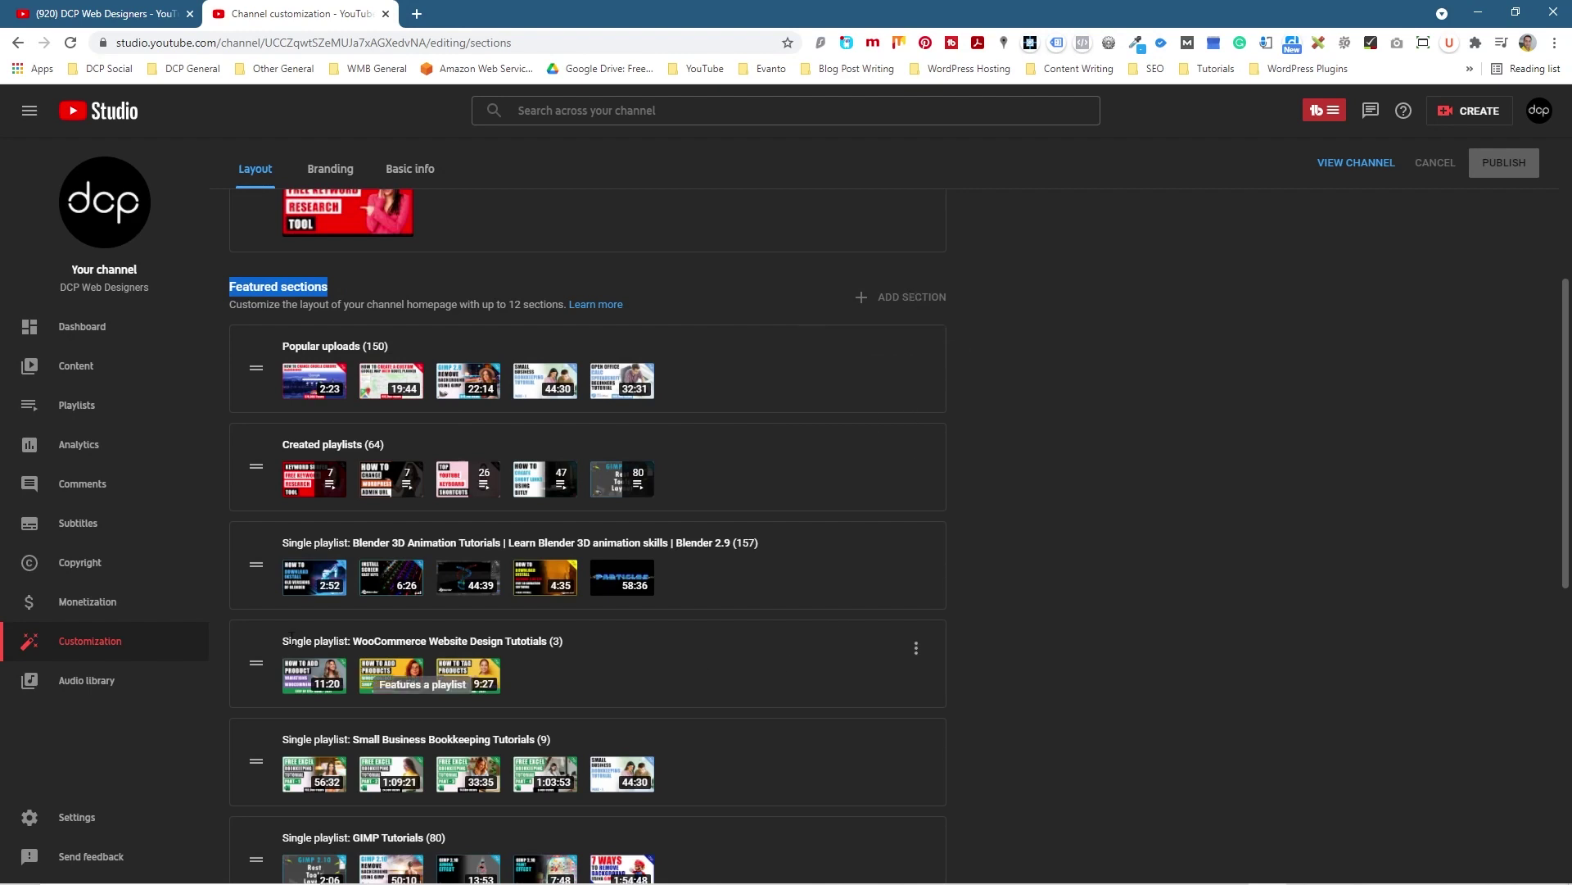
pyautogui.moveTo(288, 640); pyautogui.dragTo(503, 640)
pyautogui.click(918, 650)
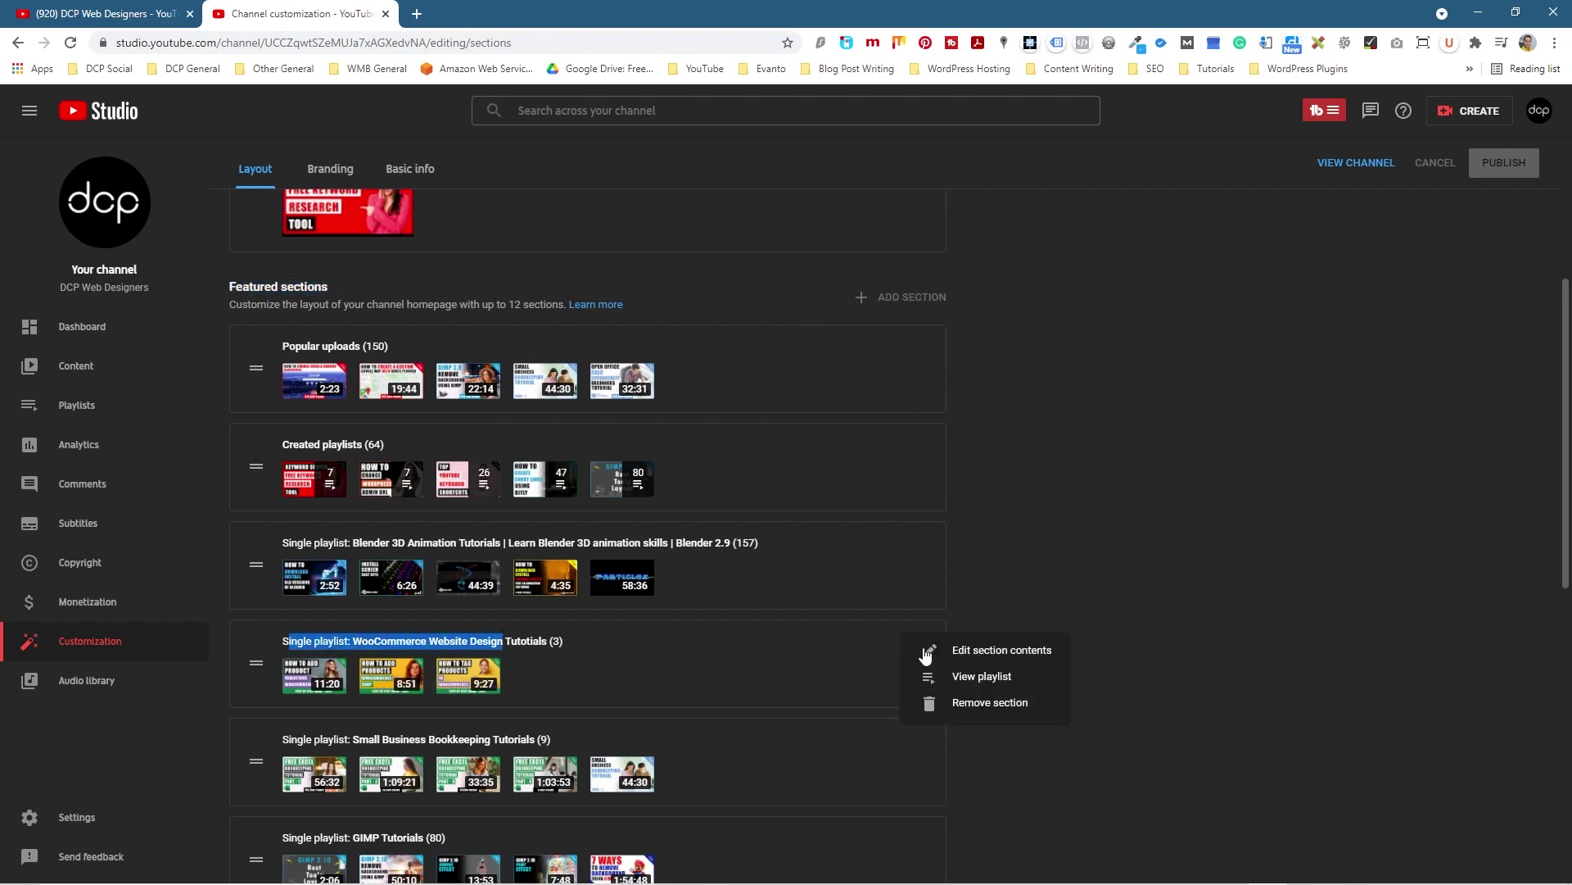
pyautogui.click(988, 706)
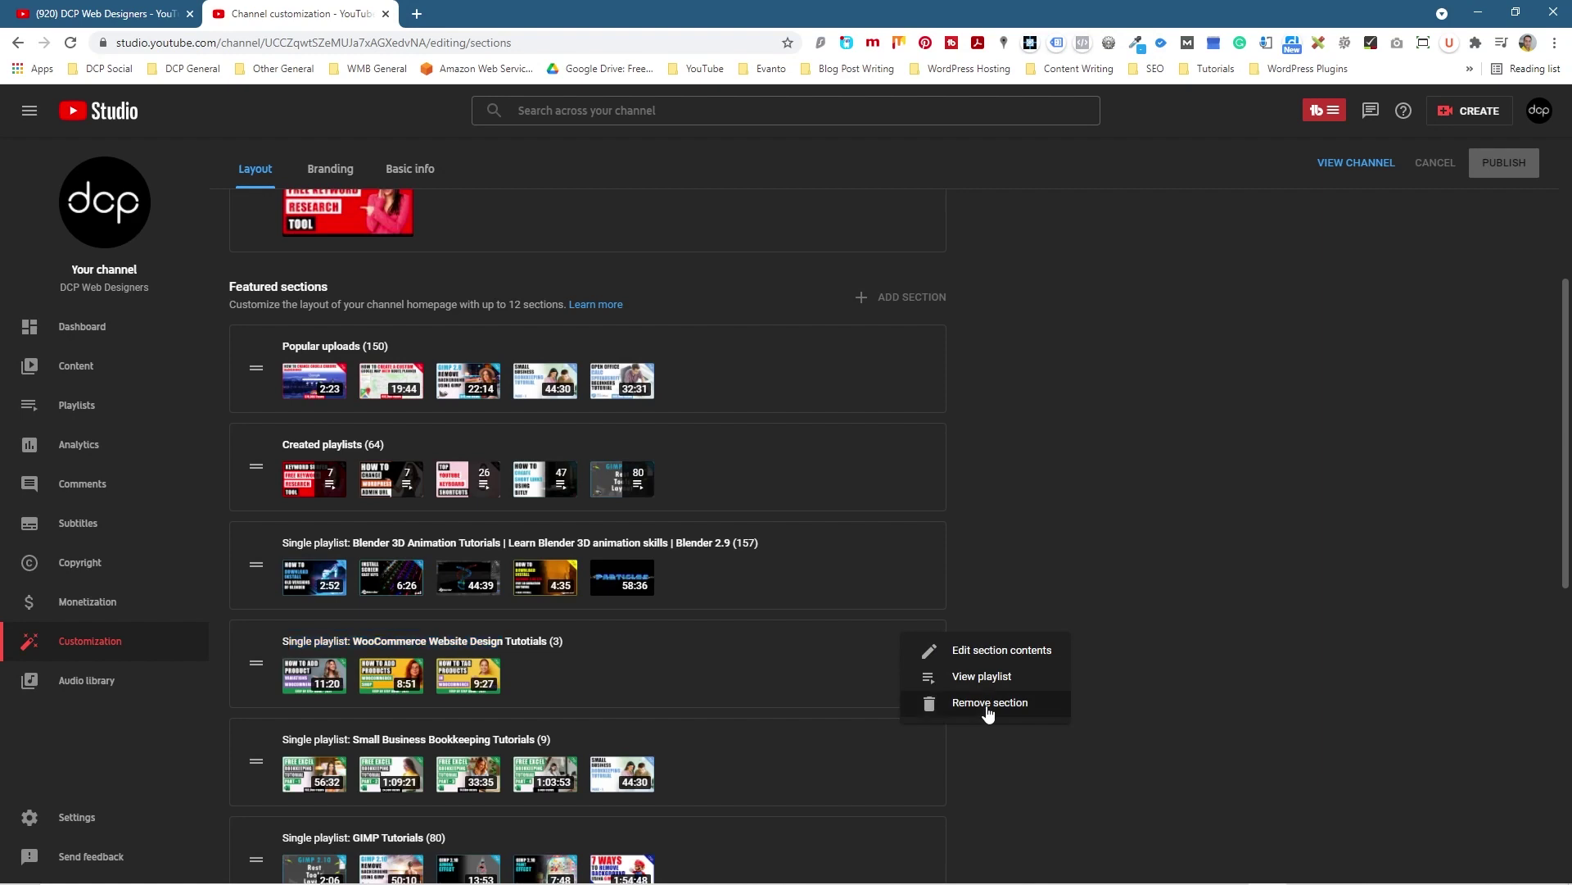
pyautogui.click(923, 301)
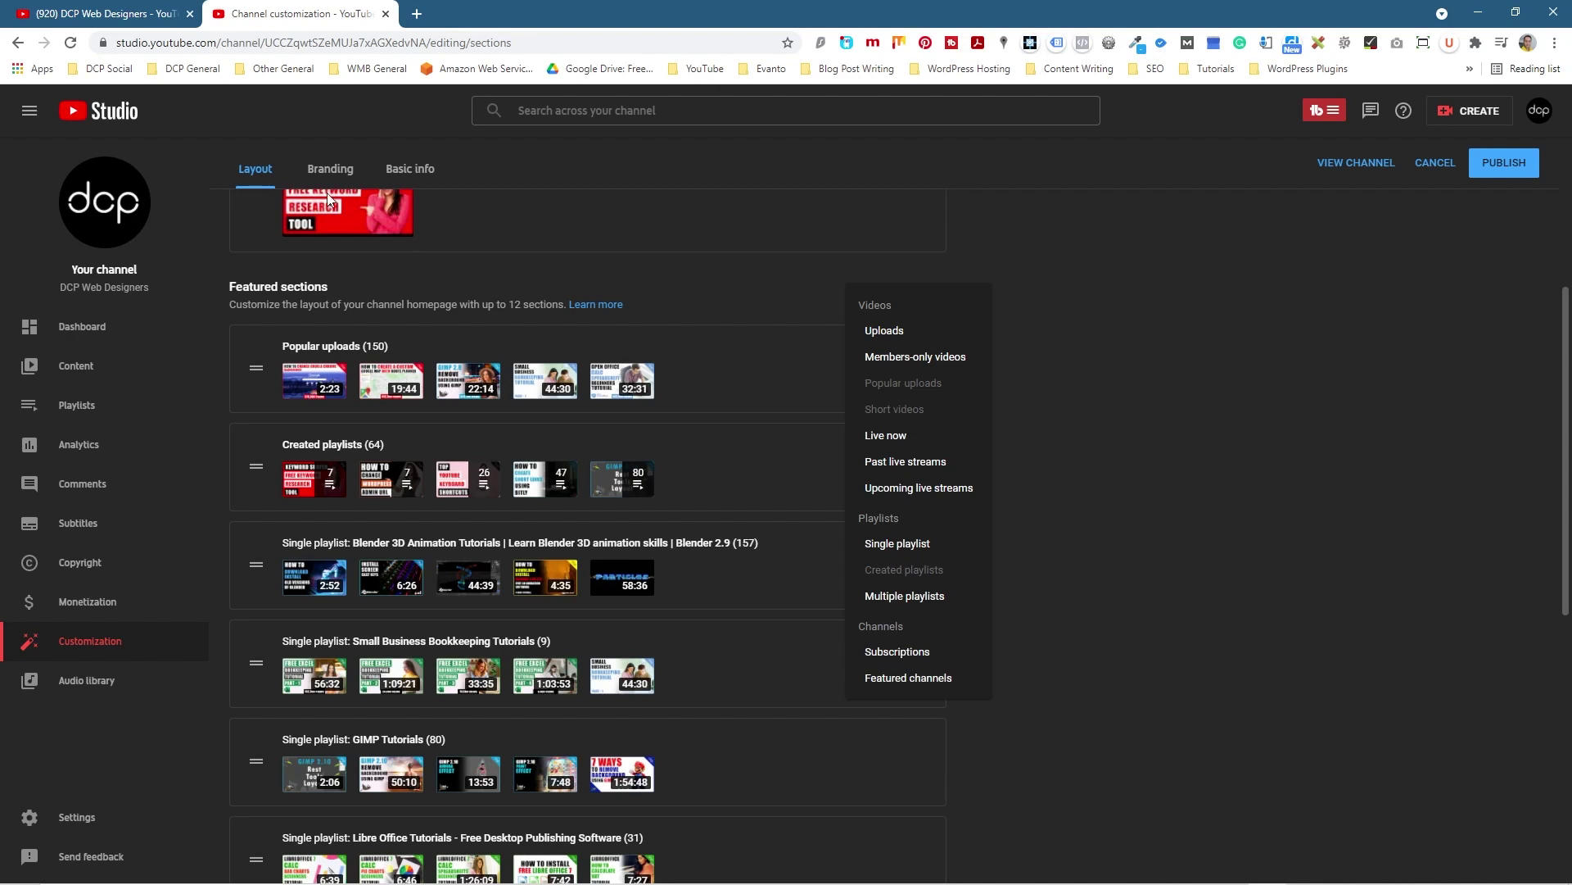
# - Examine the channel homepage's sections down to Shorts and look through its Created playlists row
pyautogui.click(103, 14)
pyautogui.scroll(-15, 484, 524)
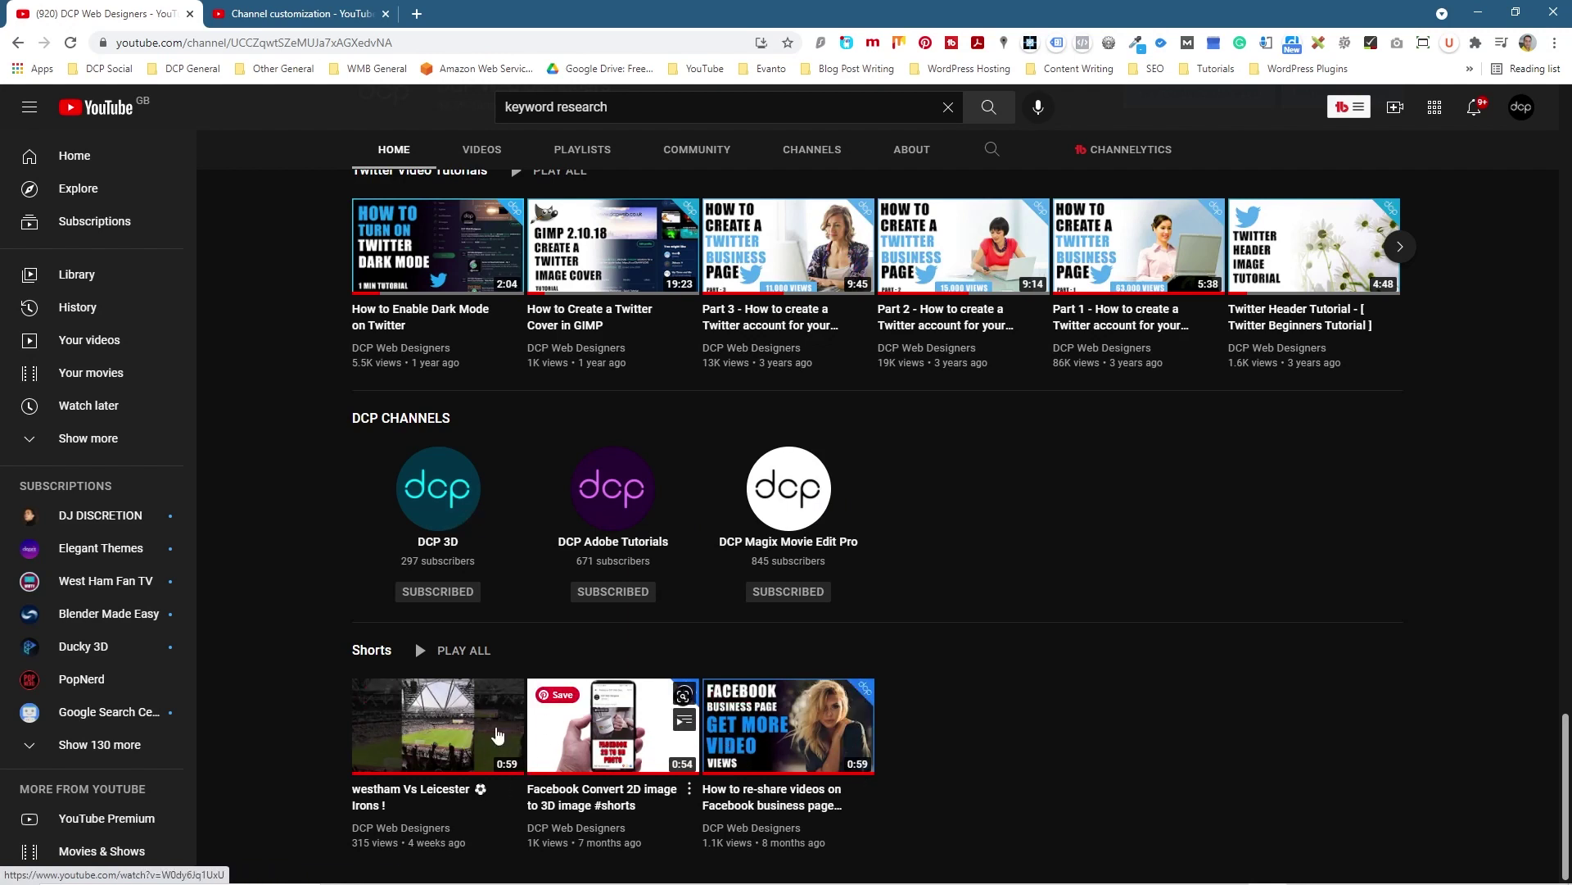
pyautogui.click(305, 14)
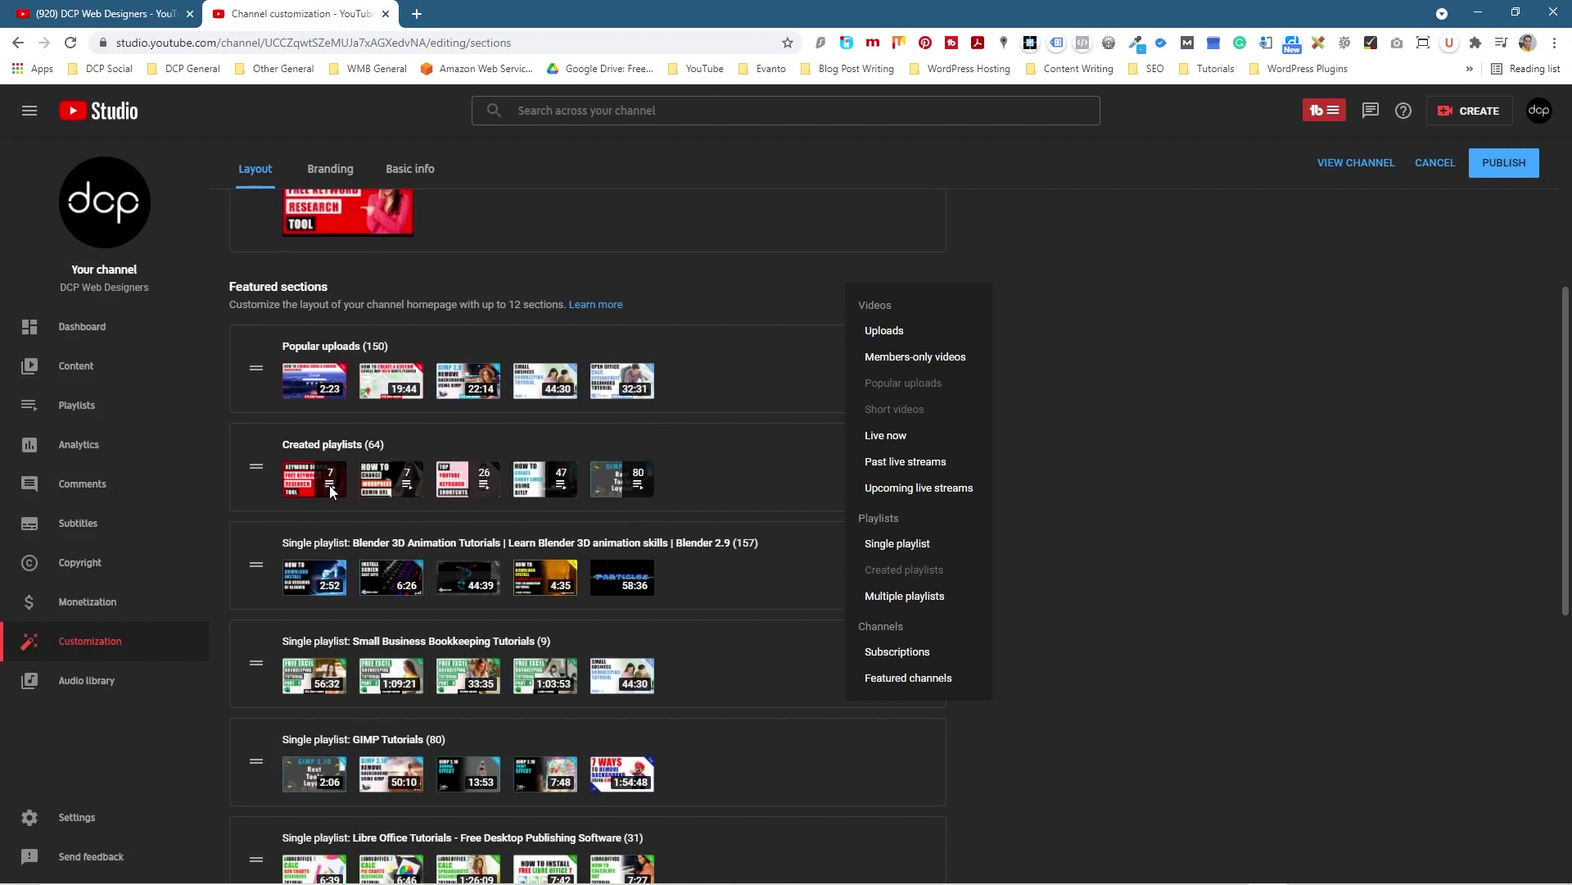
pyautogui.click(153, 14)
pyautogui.scroll(-15, 495, 364)
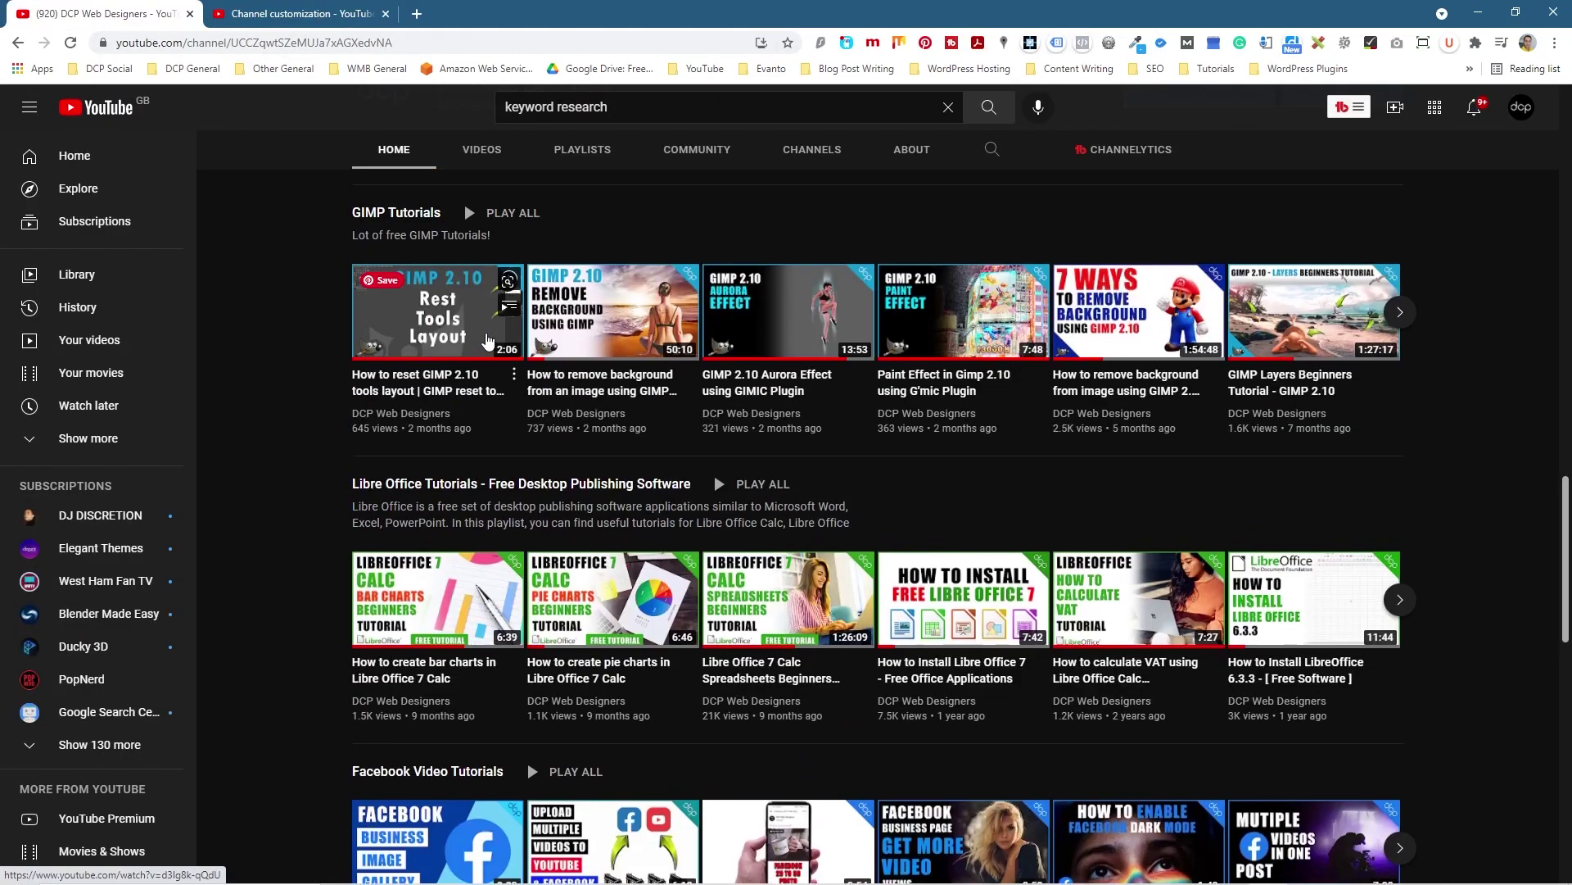
pyautogui.scroll(7, 494, 363)
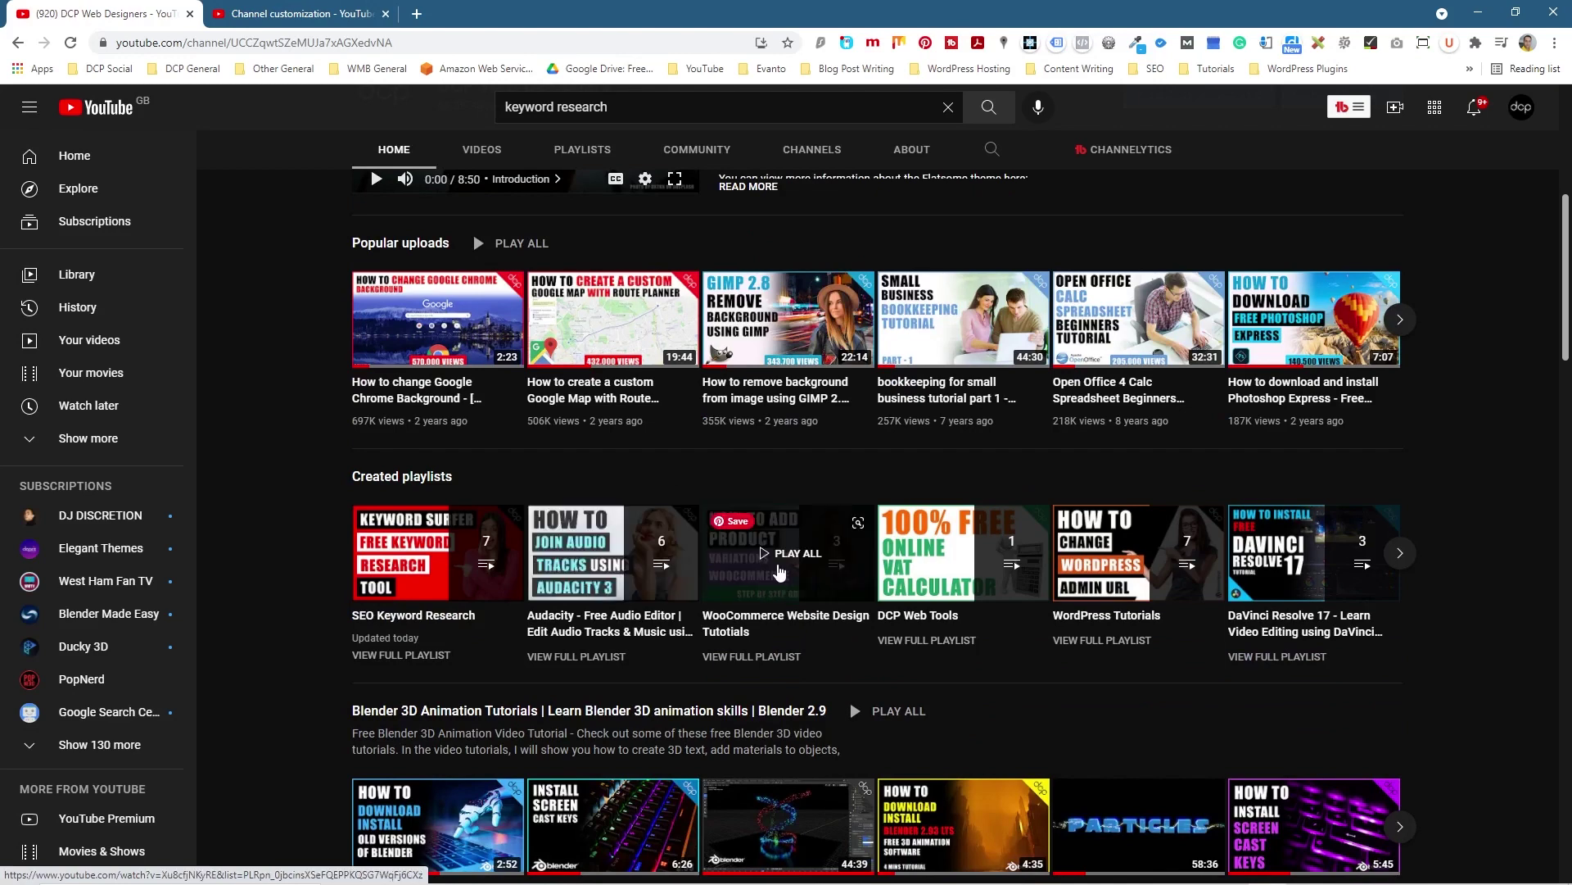
pyautogui.click(1401, 554)
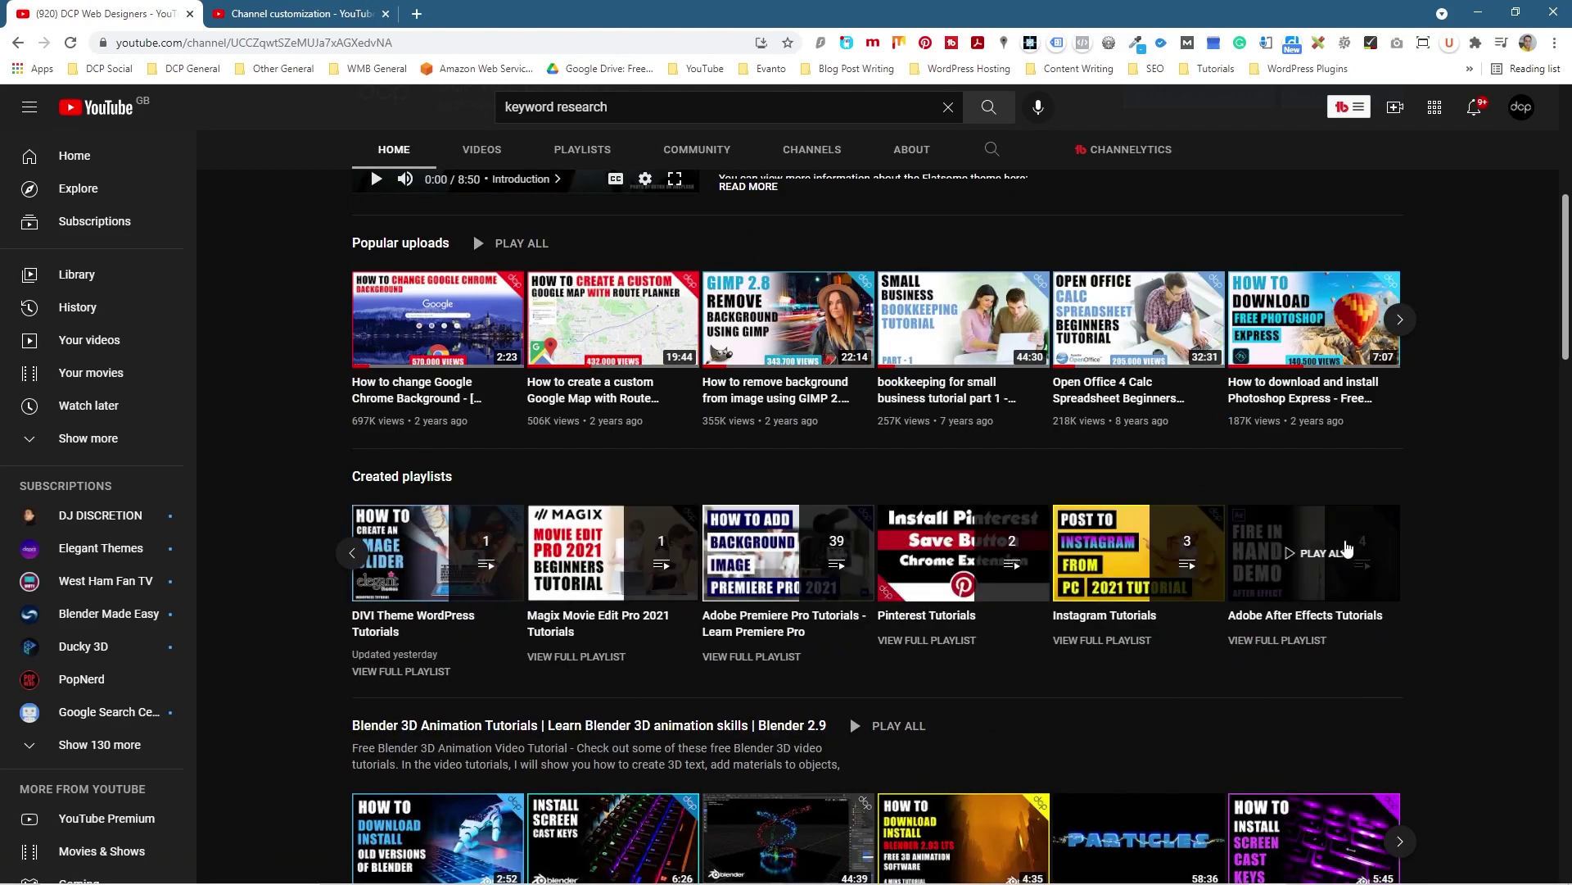
pyautogui.click(357, 553)
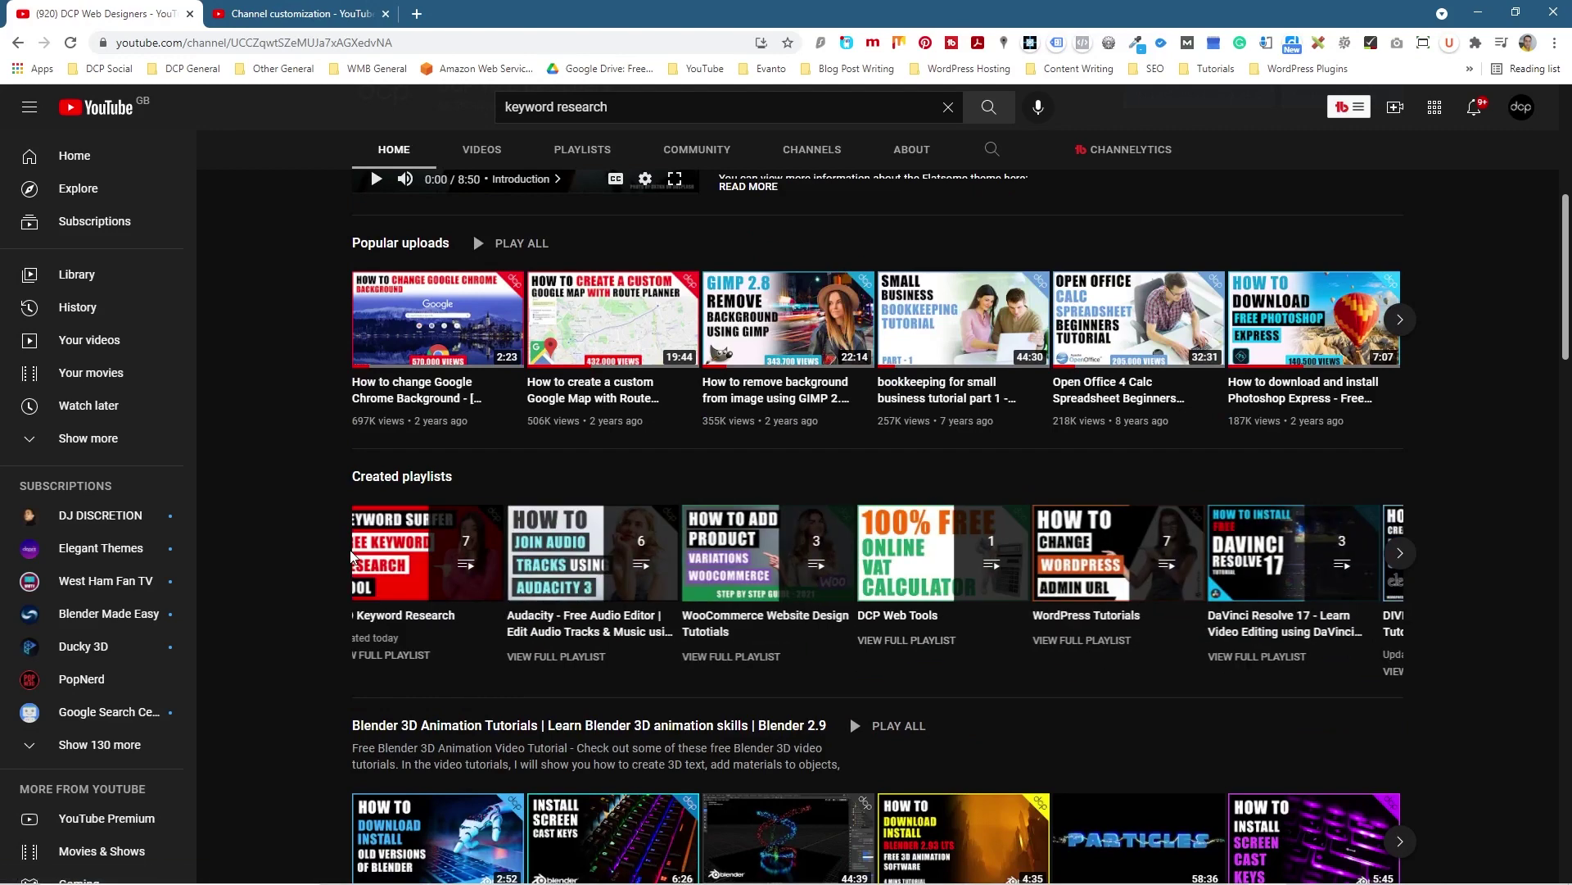
# - Back in channel customization, add a Single playlist featured section with the SEO Keyword Research playlist
pyautogui.click(344, 14)
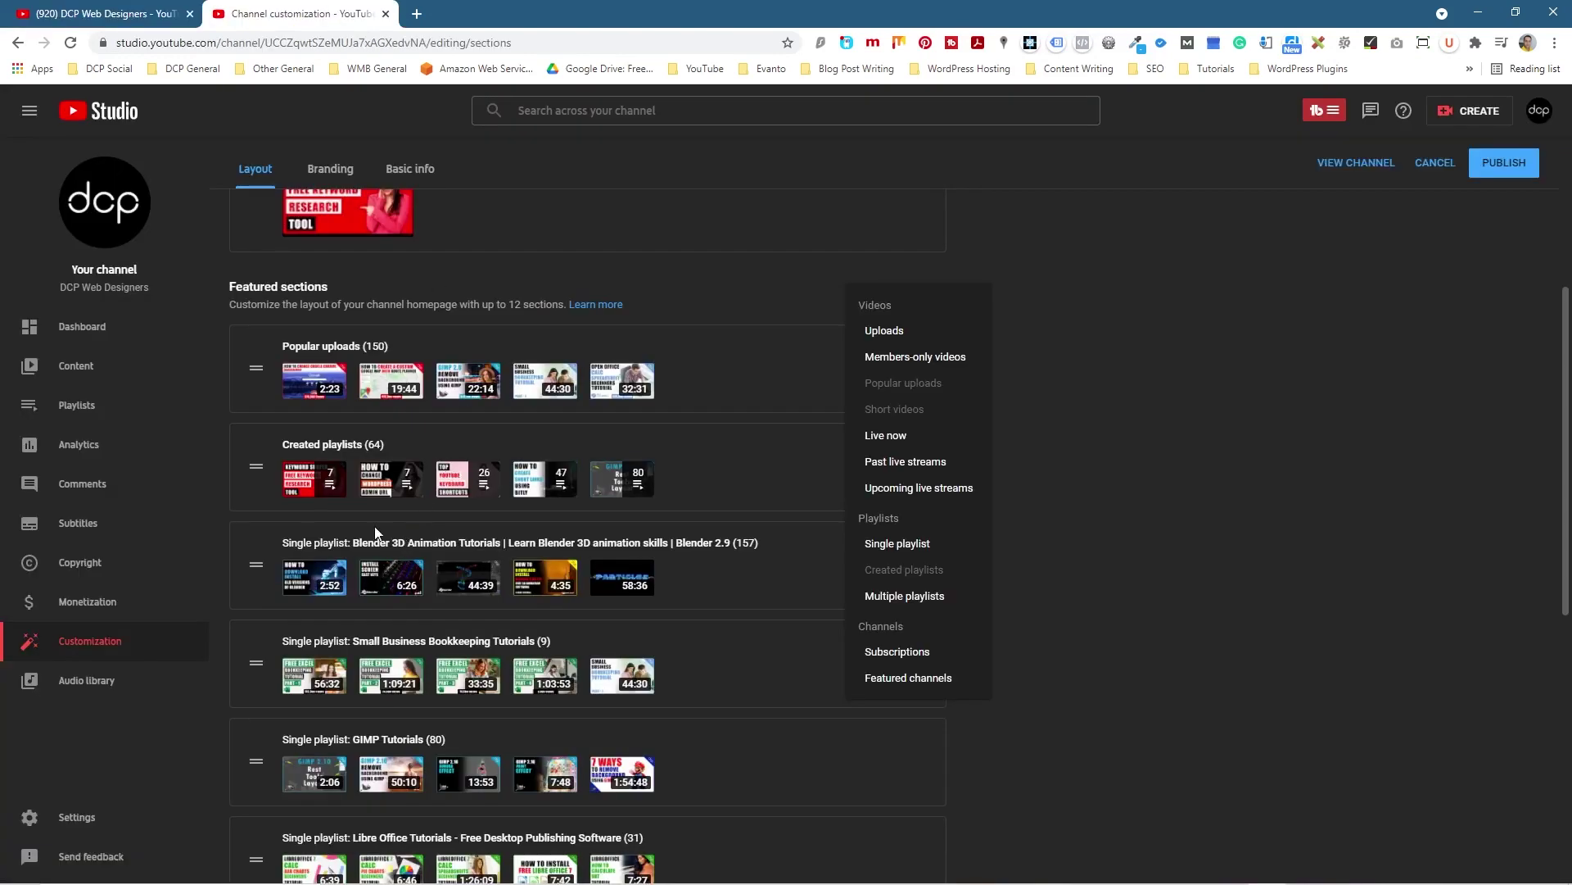
pyautogui.click(897, 545)
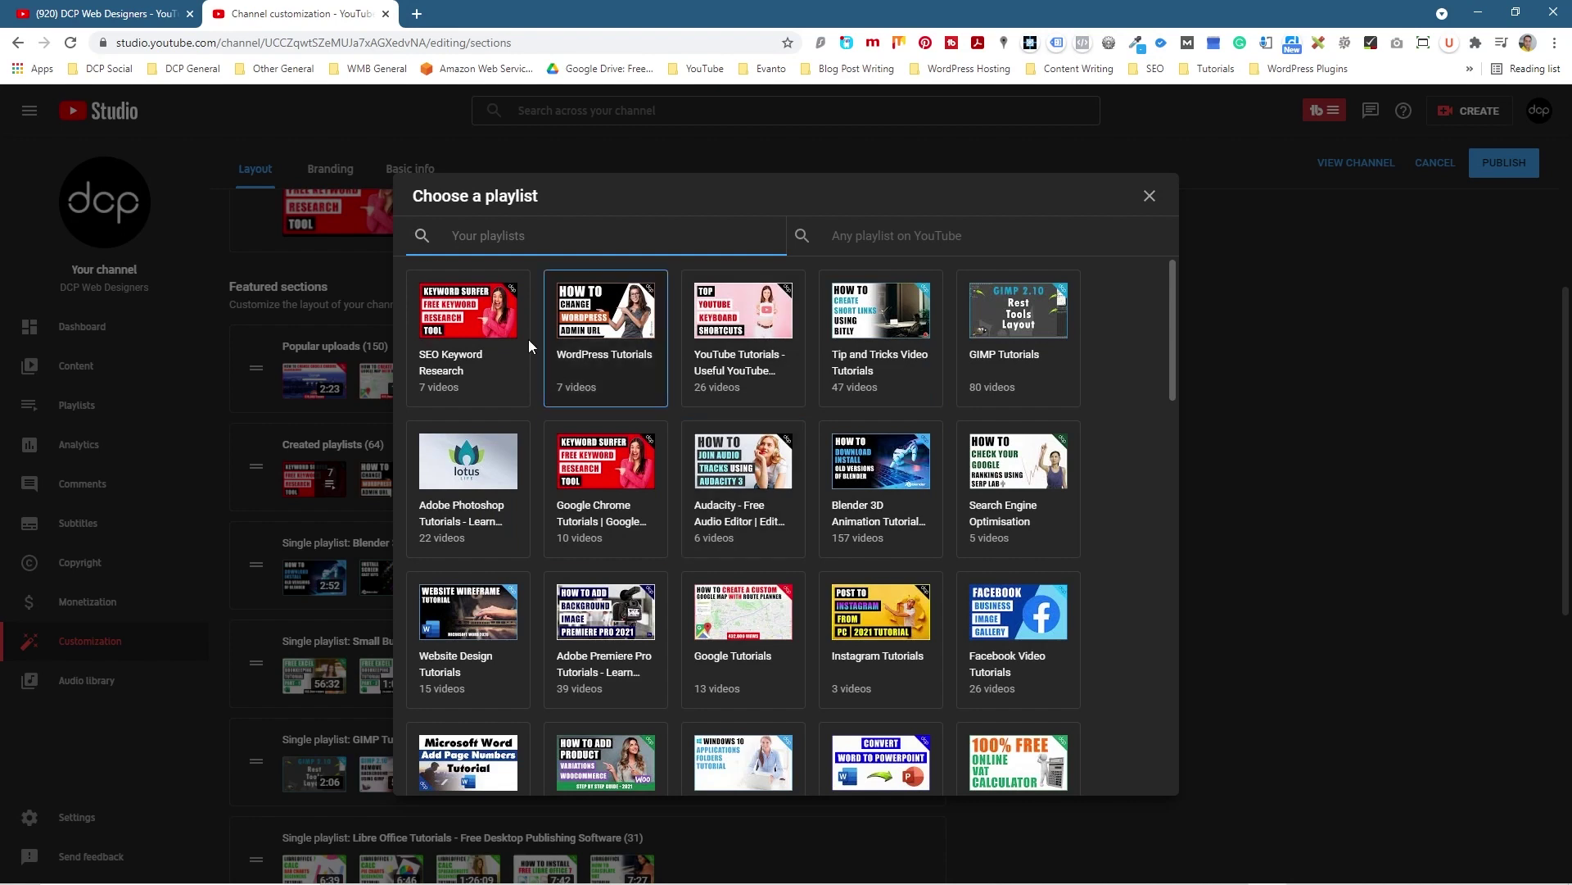
pyautogui.click(464, 311)
pyautogui.scroll(3, 506, 347)
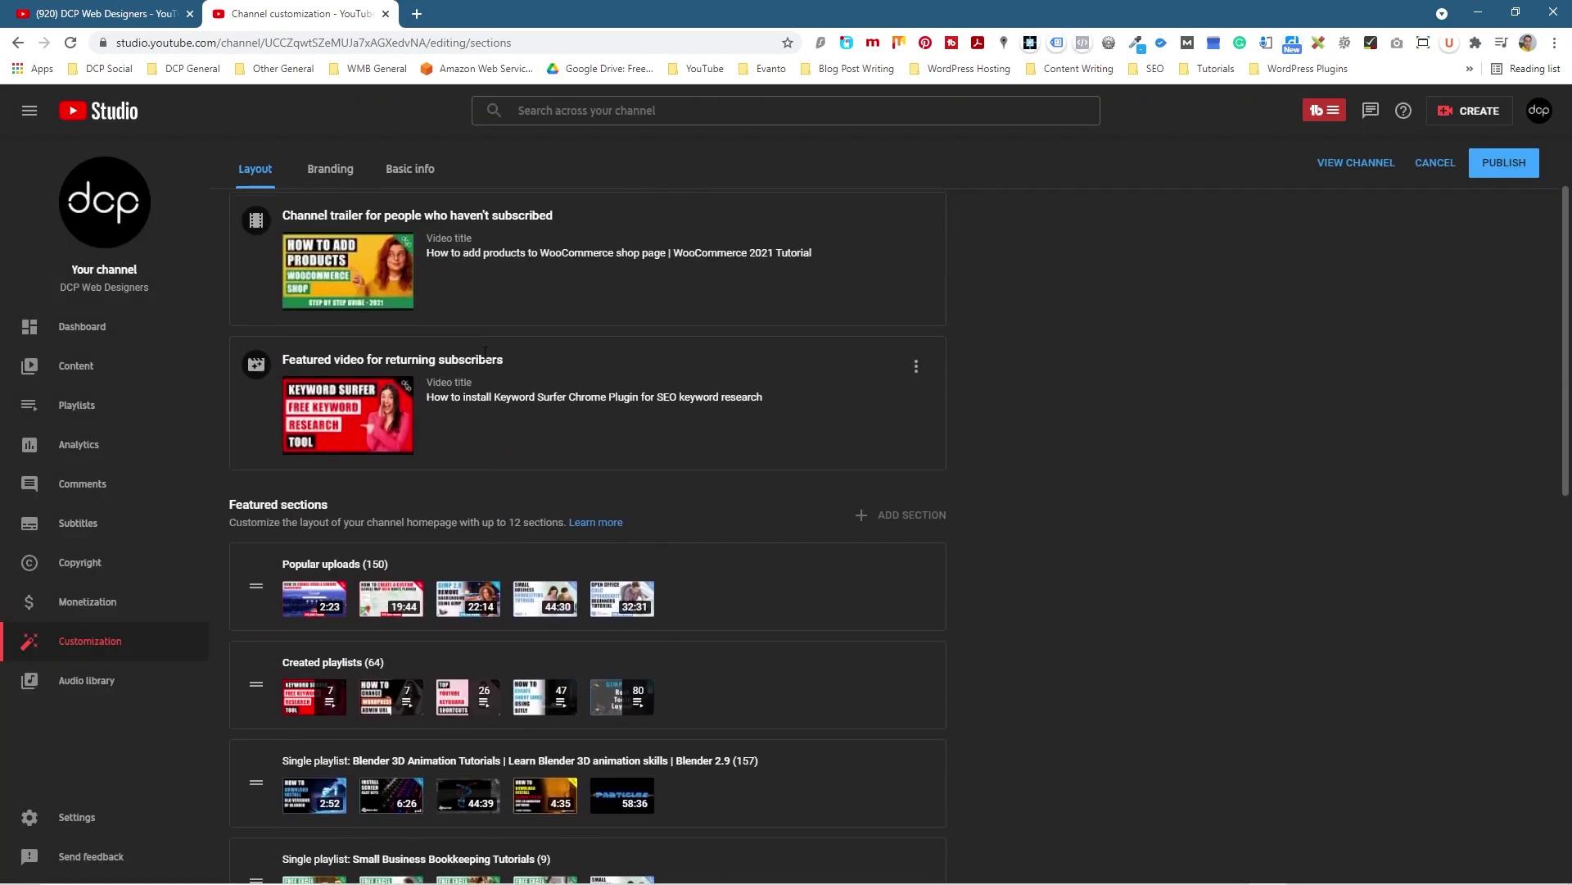
# - Move the SEO Keyword Research section up to directly below Popular uploads in the featured sections and publish the layout
pyautogui.scroll(-15, 431, 499)
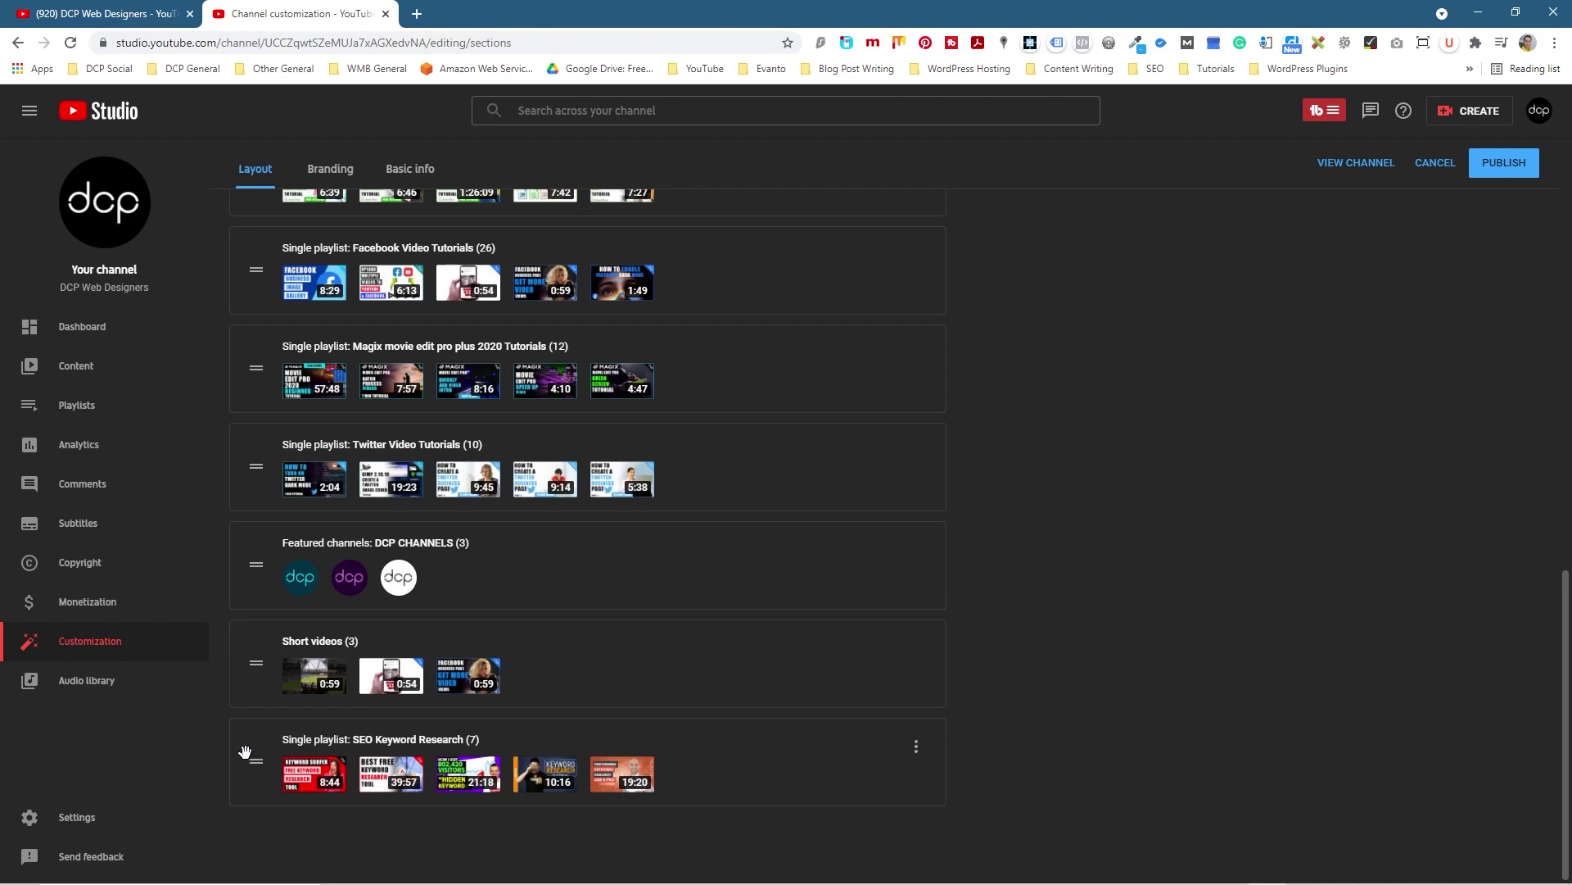
pyautogui.moveTo(257, 761); pyautogui.dragTo(249, 243)
pyautogui.scroll(4, 283, 547)
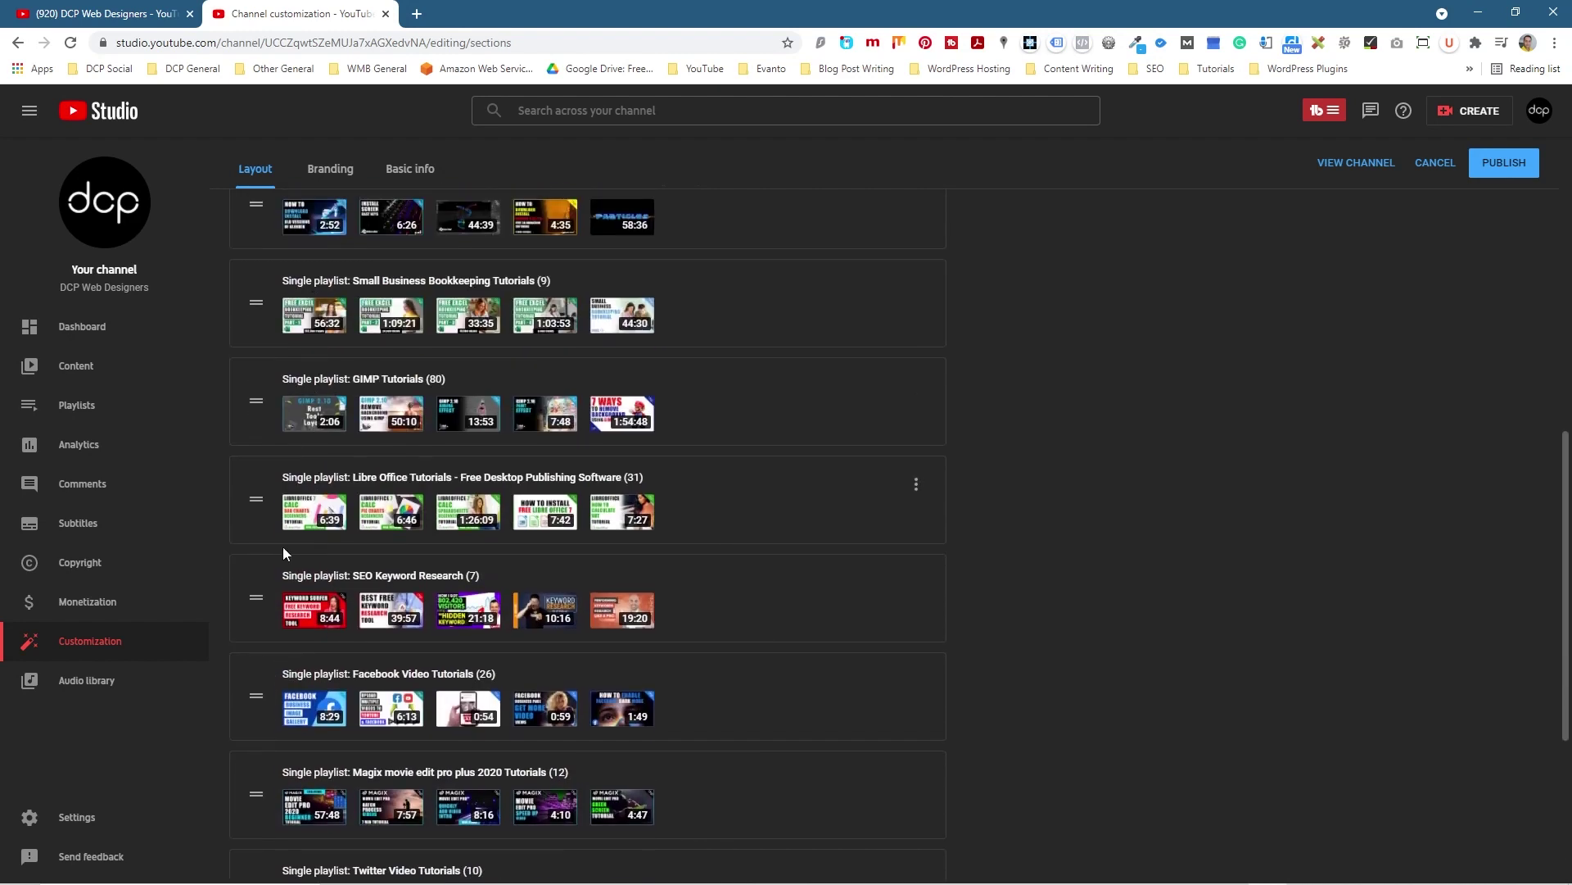
pyautogui.moveTo(262, 601); pyautogui.dragTo(275, 308)
pyautogui.scroll(2, 305, 492)
pyautogui.moveTo(249, 635); pyautogui.dragTo(245, 411)
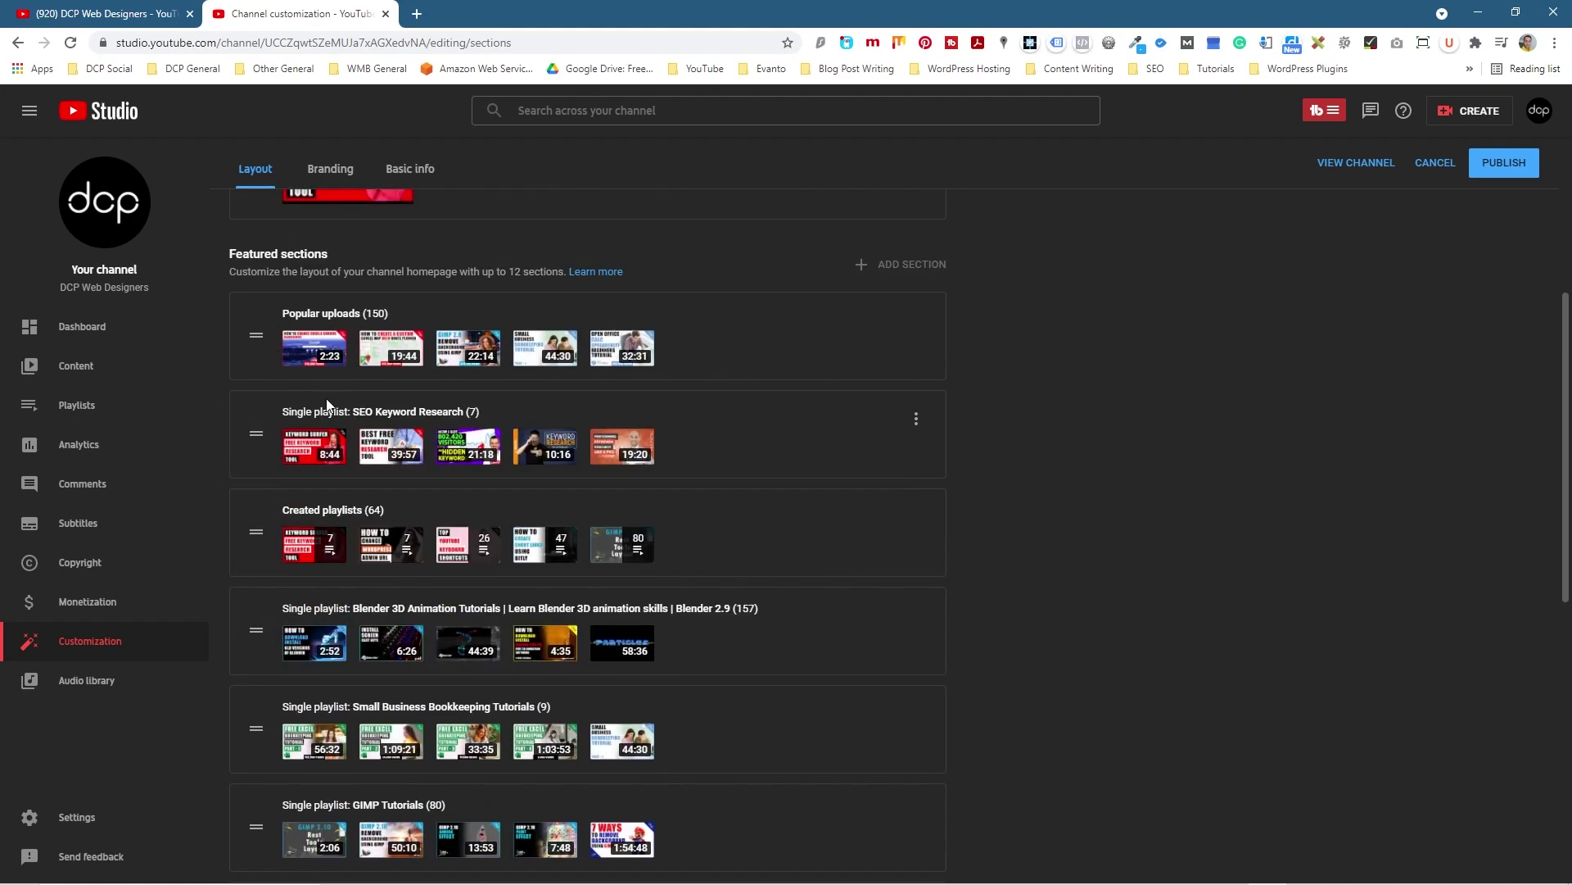
pyautogui.click(1502, 163)
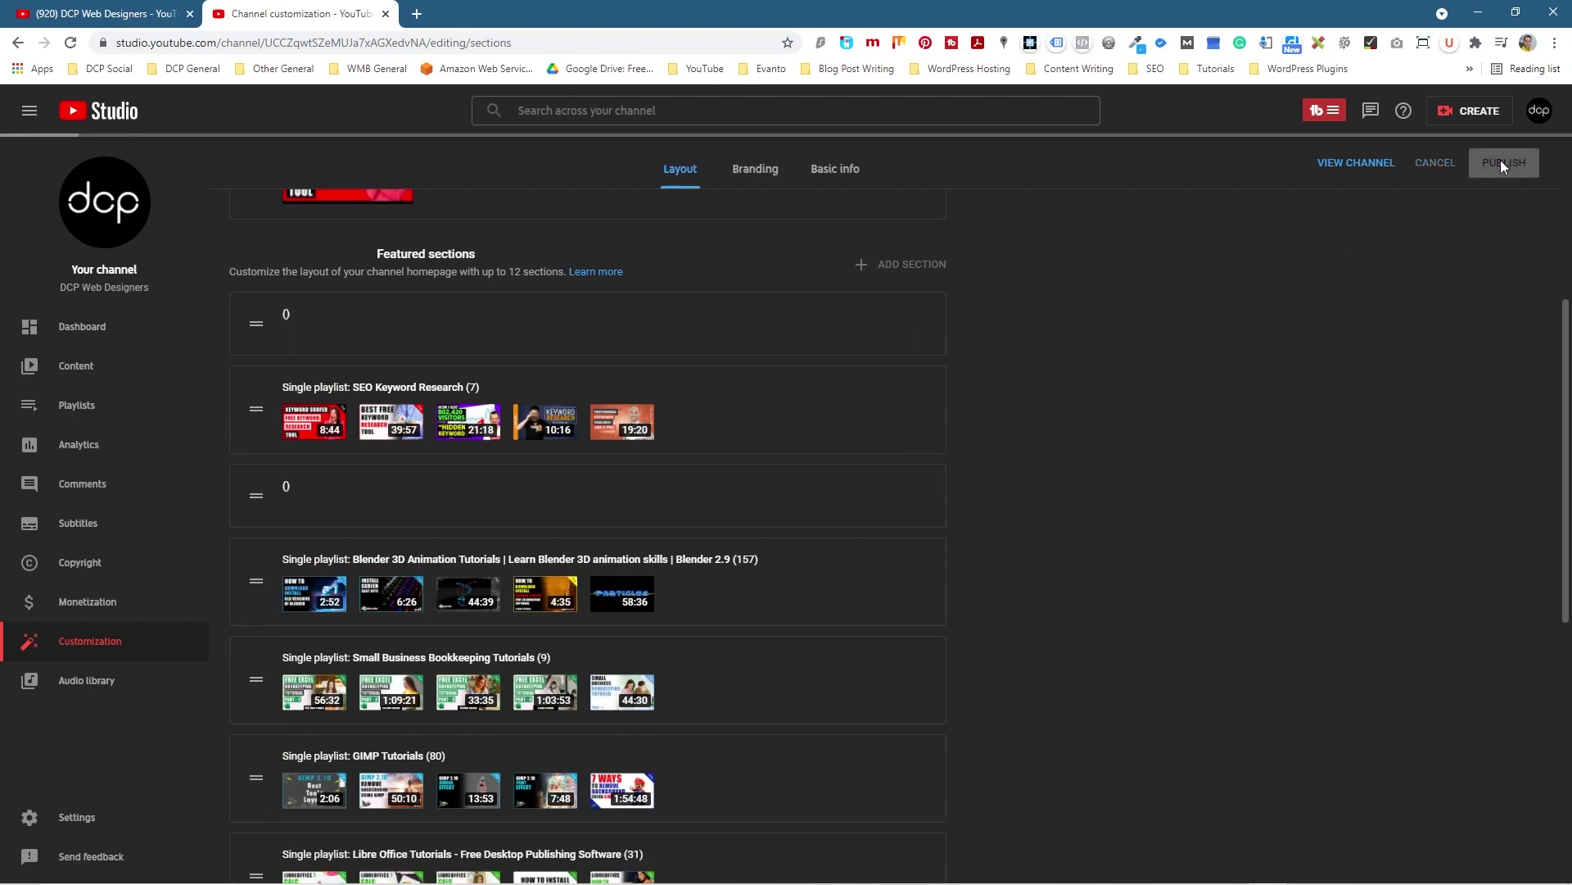
# - Reload the channel's public homepage and check where the SEO Keyword Research section sits relative to Popular uploads and Created playlists
pyautogui.click(102, 14)
pyautogui.click(70, 43)
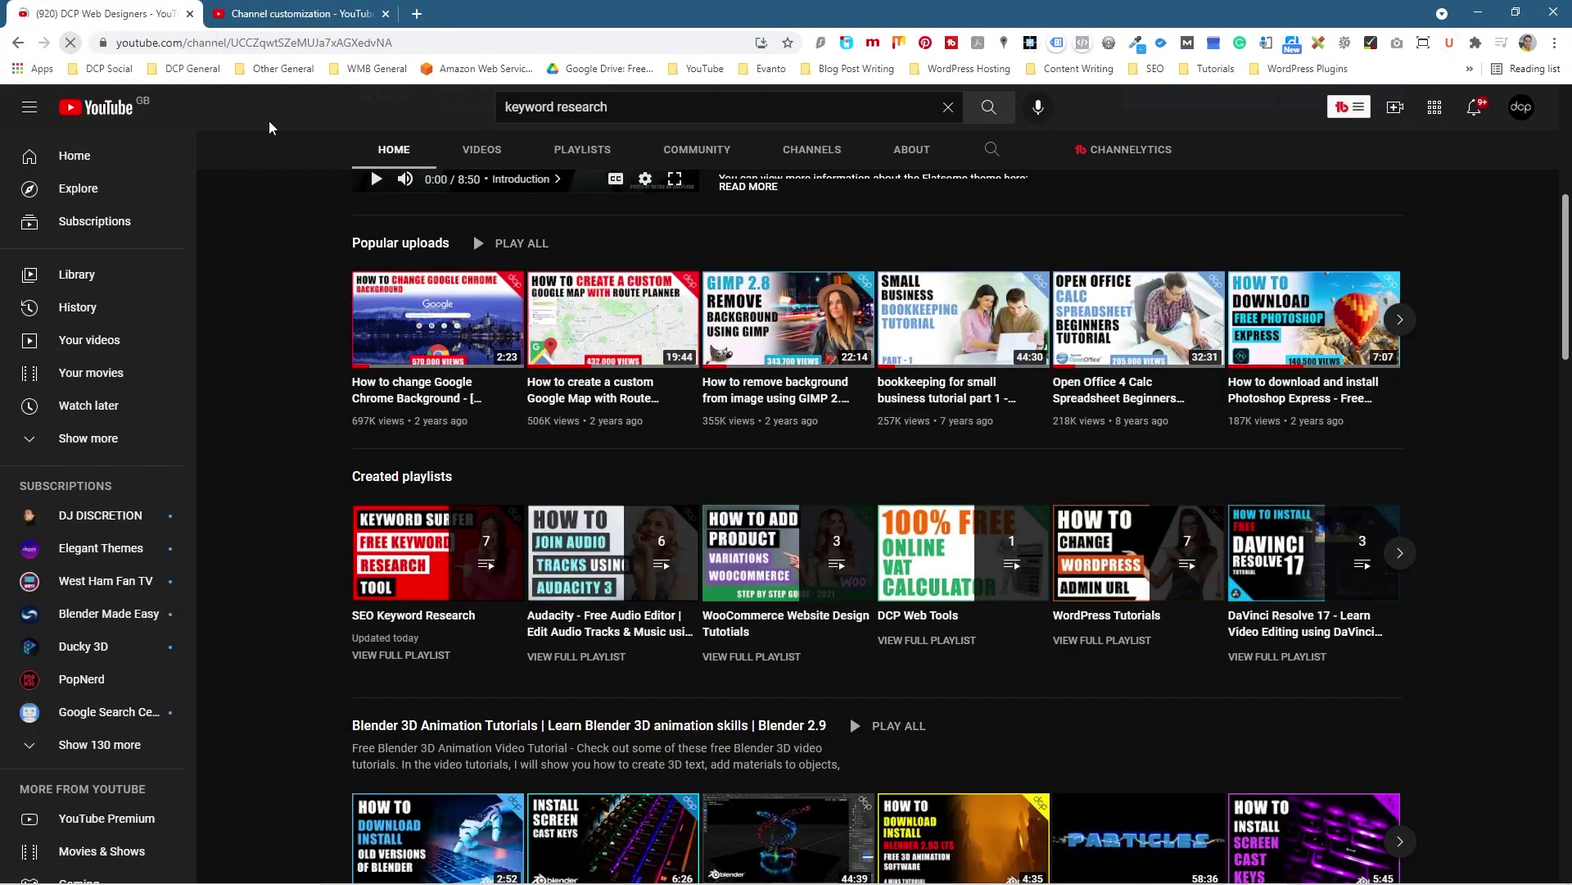
pyautogui.scroll(-6, 432, 333)
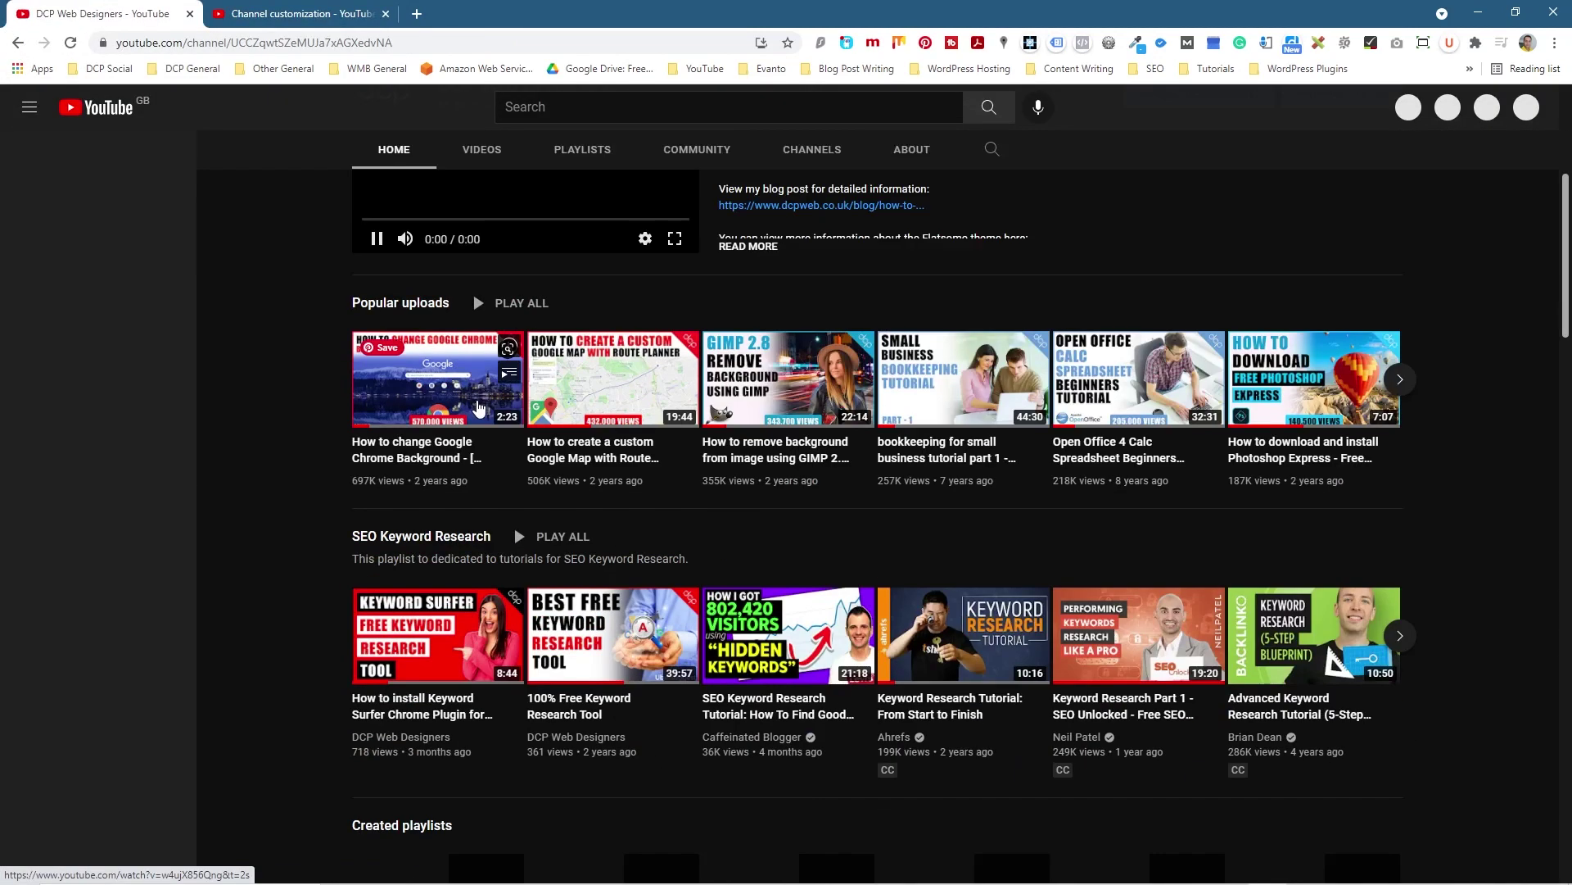
pyautogui.scroll(4, 462, 369)
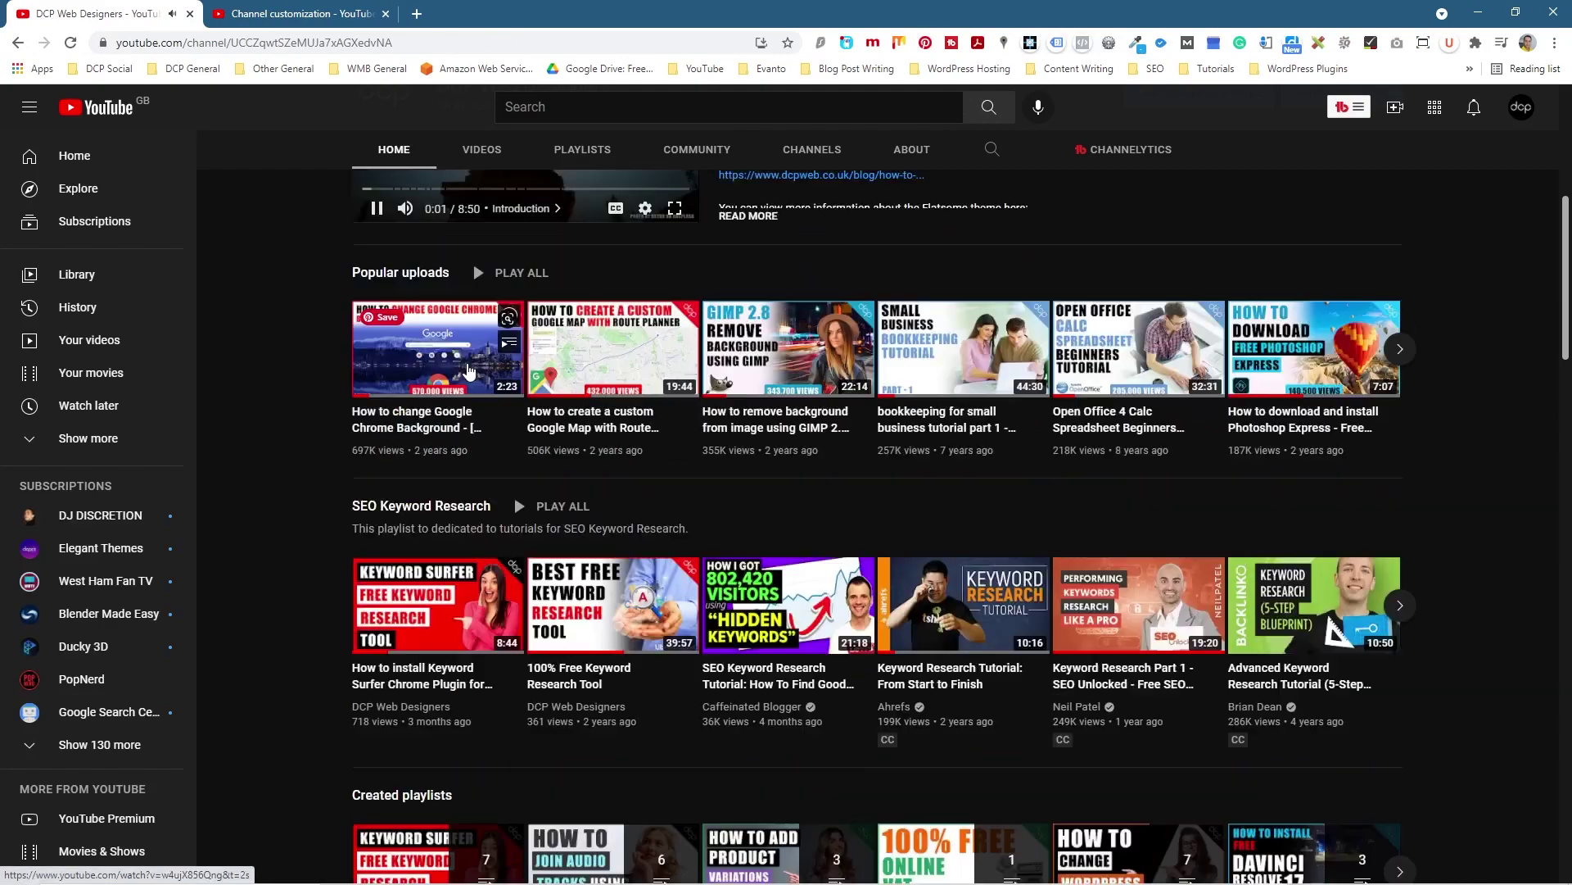
pyautogui.scroll(-5, 459, 413)
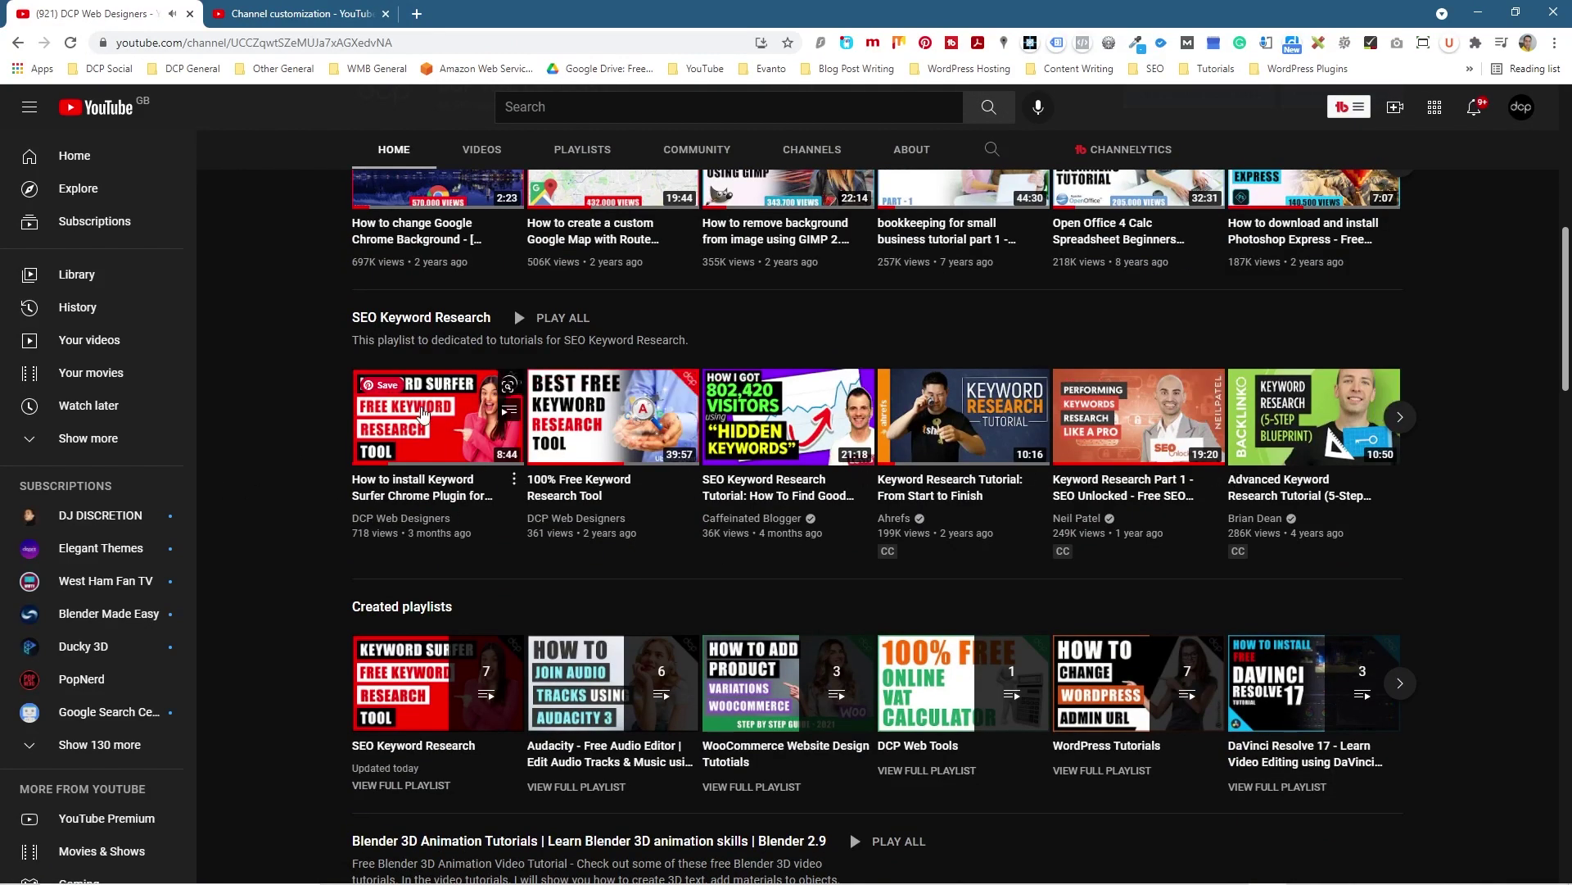
pyautogui.scroll(4, 573, 393)
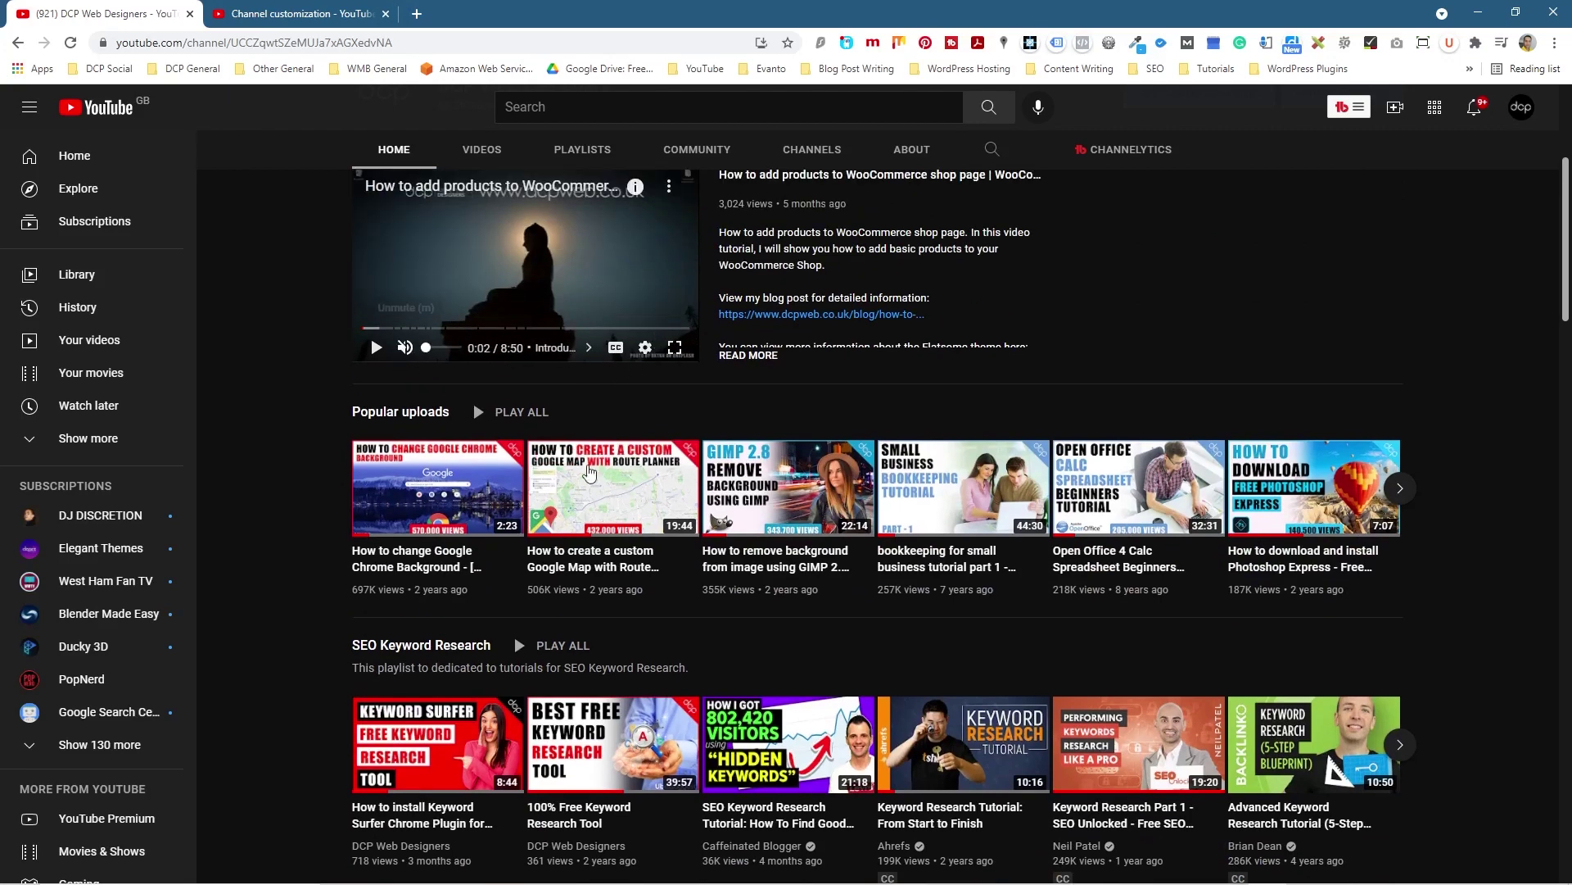
pyautogui.scroll(-5, 426, 353)
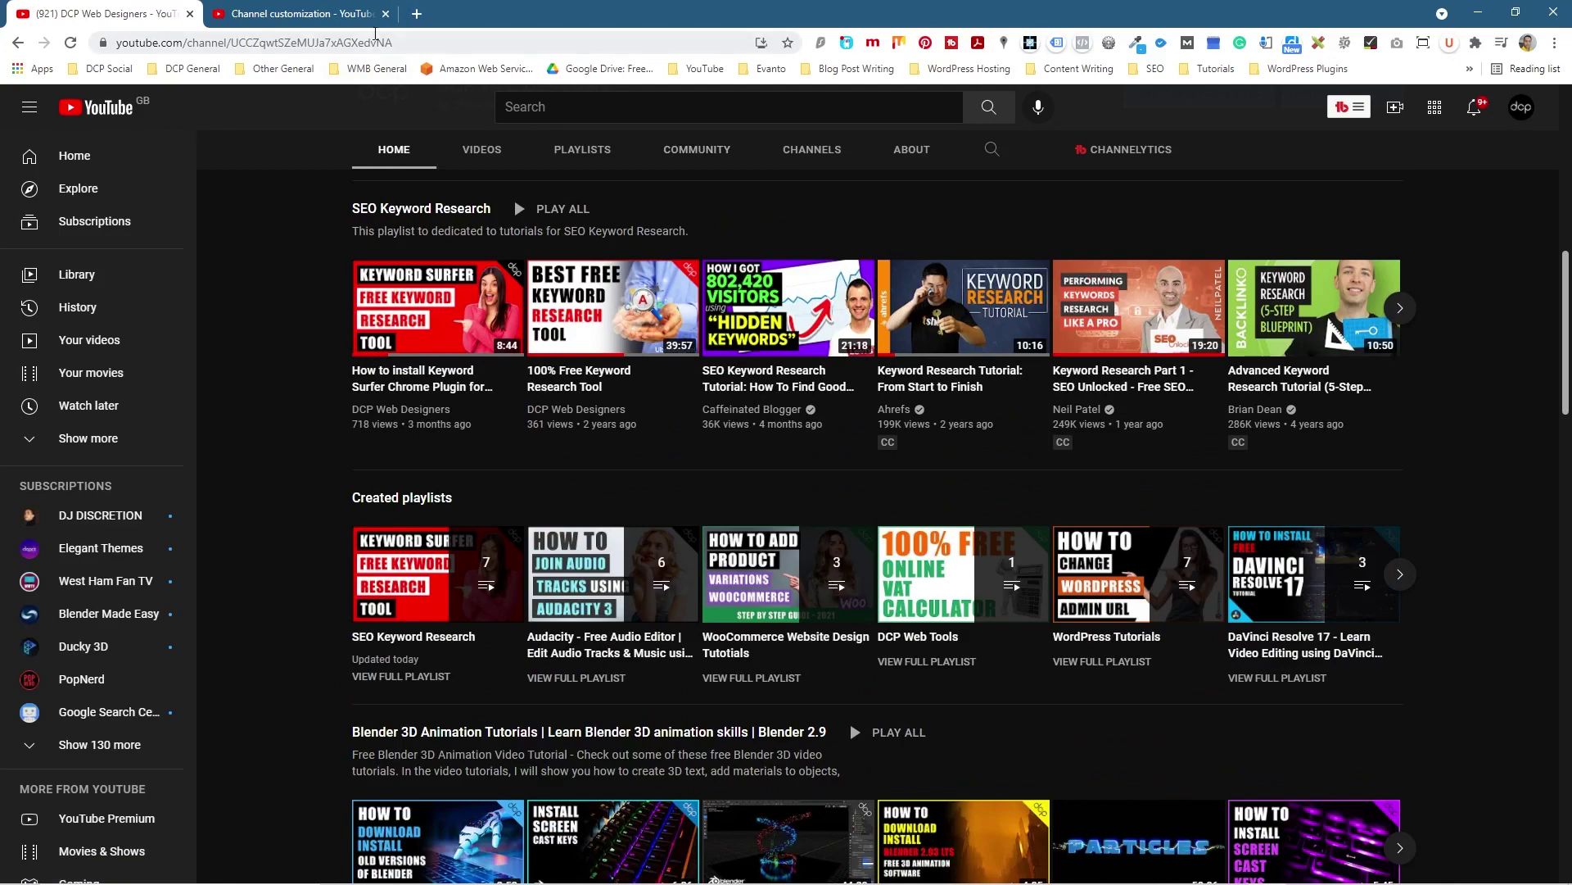
# - Back in channel customization, move the SEO Keyword Research section below Created playlists and publish the change
pyautogui.click(299, 13)
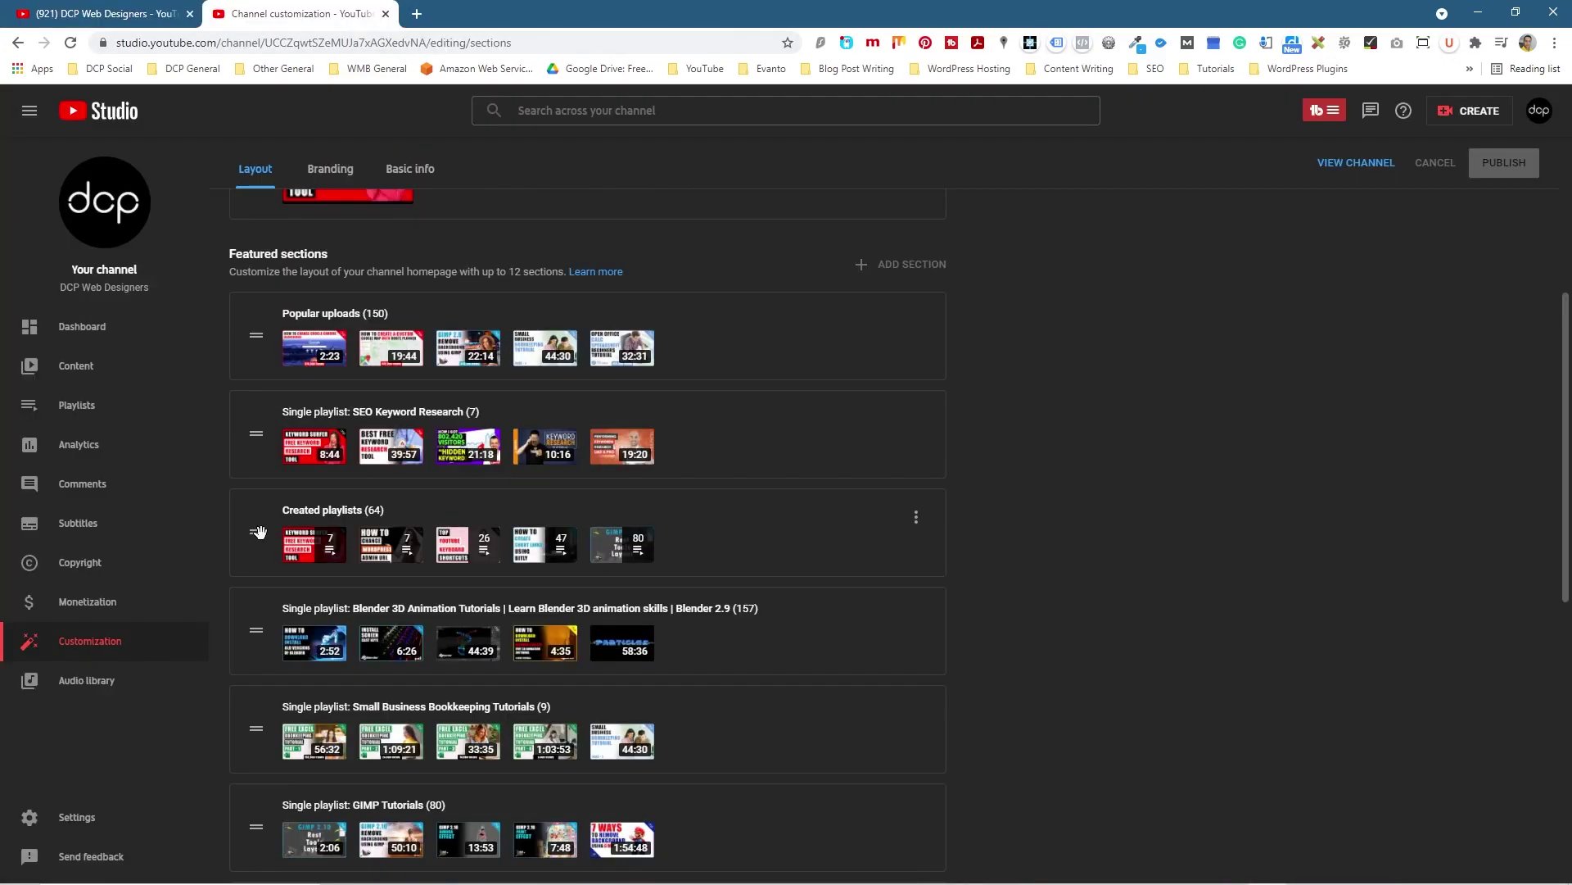
pyautogui.moveTo(254, 429); pyautogui.dragTo(263, 560)
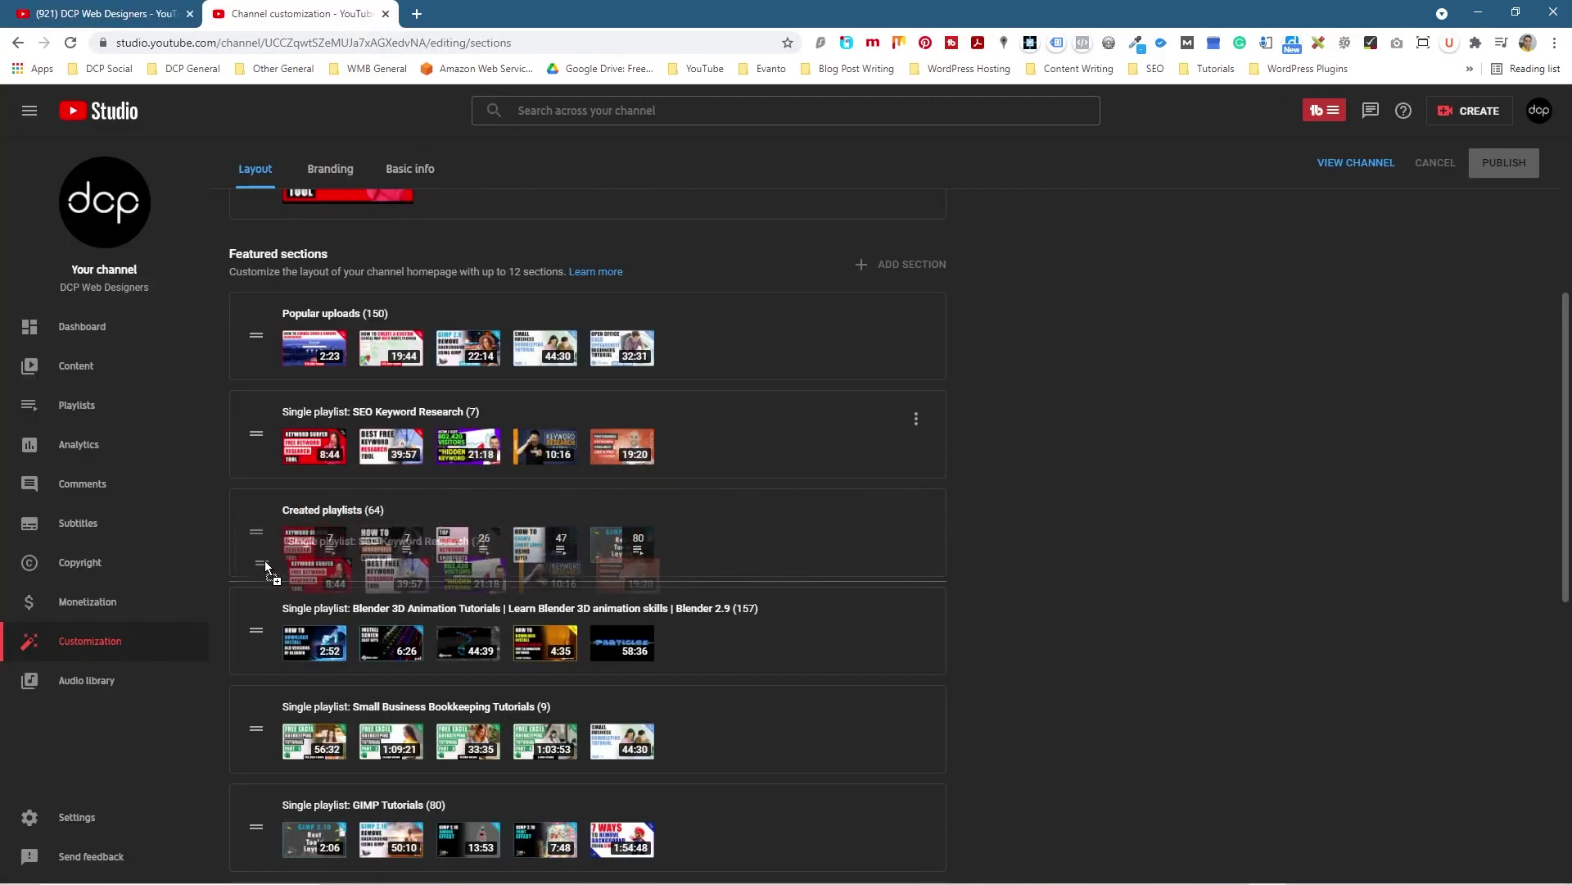
pyautogui.click(1504, 162)
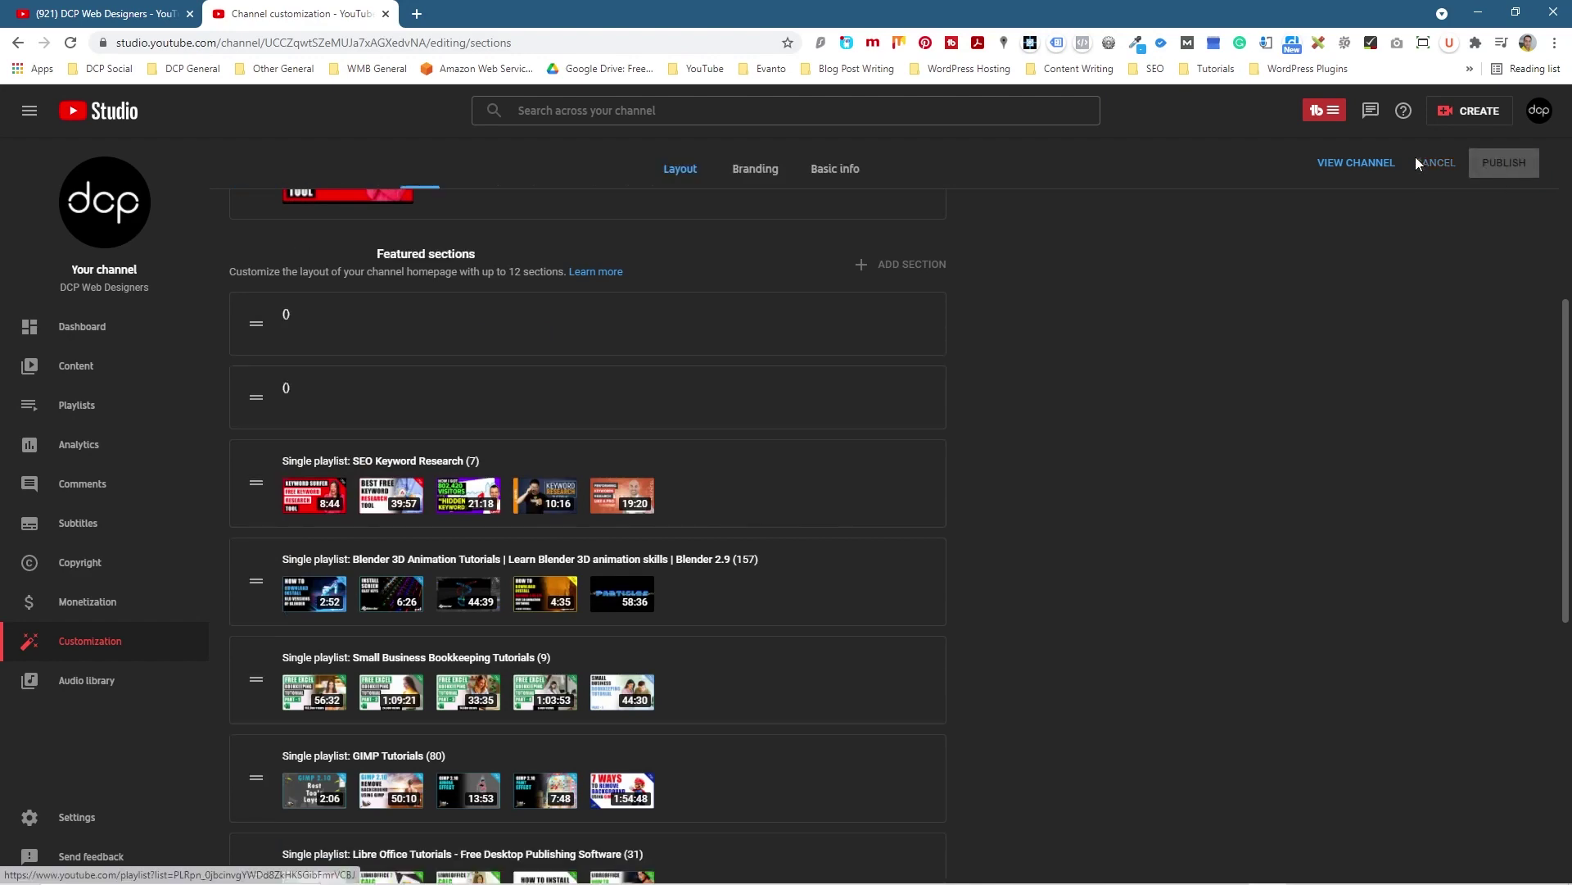
# - Reload the public channel homepage and examine the order of the Popular uploads, Created playlists and SEO Keyword Research sections
pyautogui.click(106, 14)
pyautogui.click(73, 45)
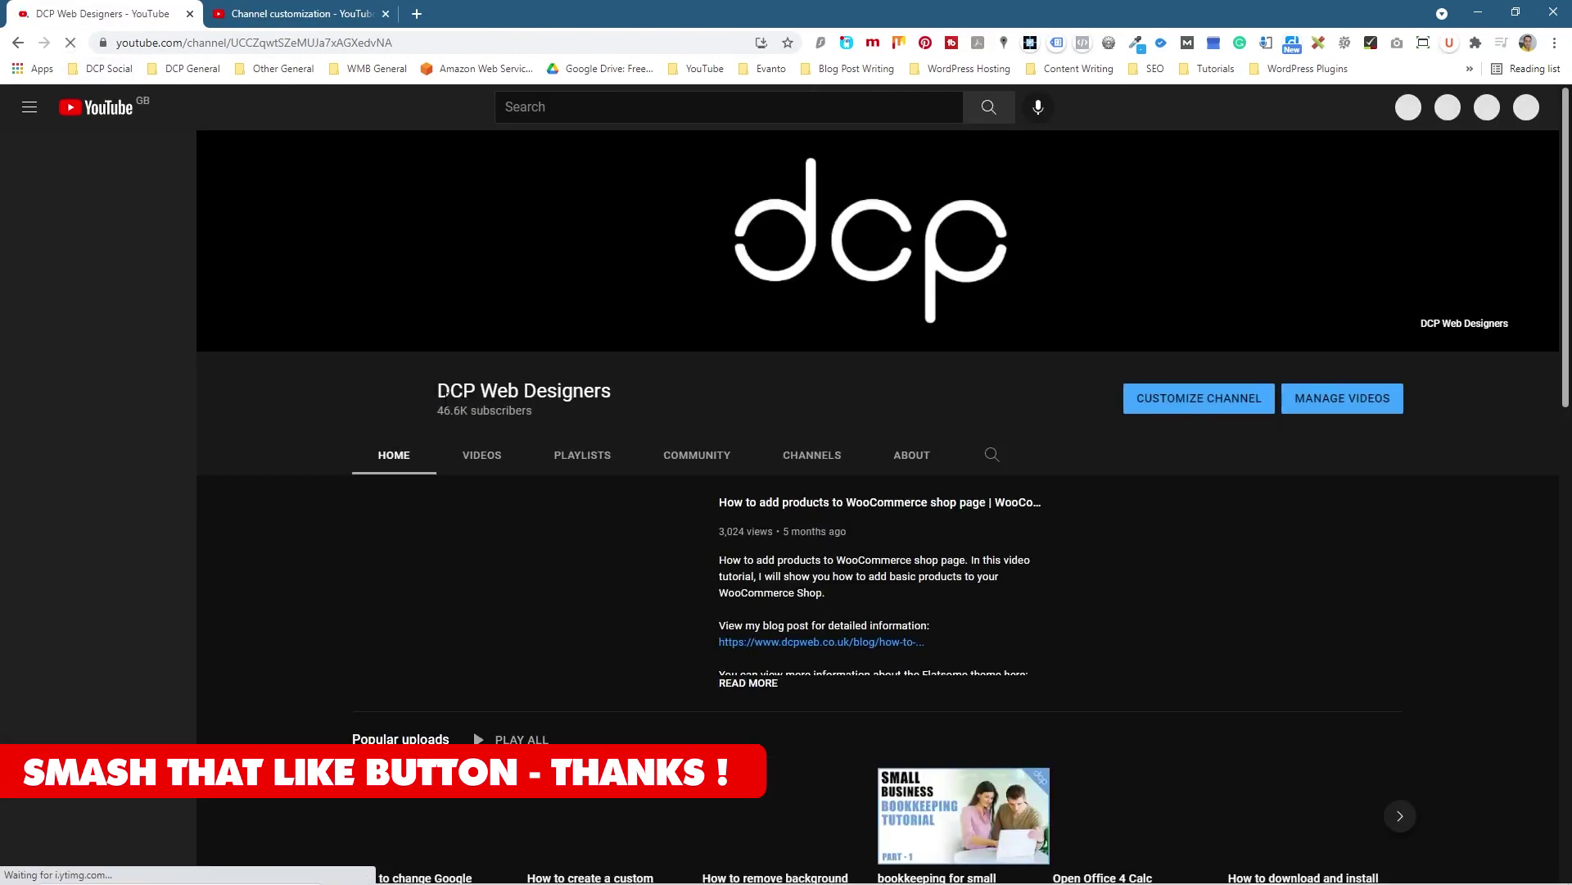
pyautogui.scroll(-5, 336, 601)
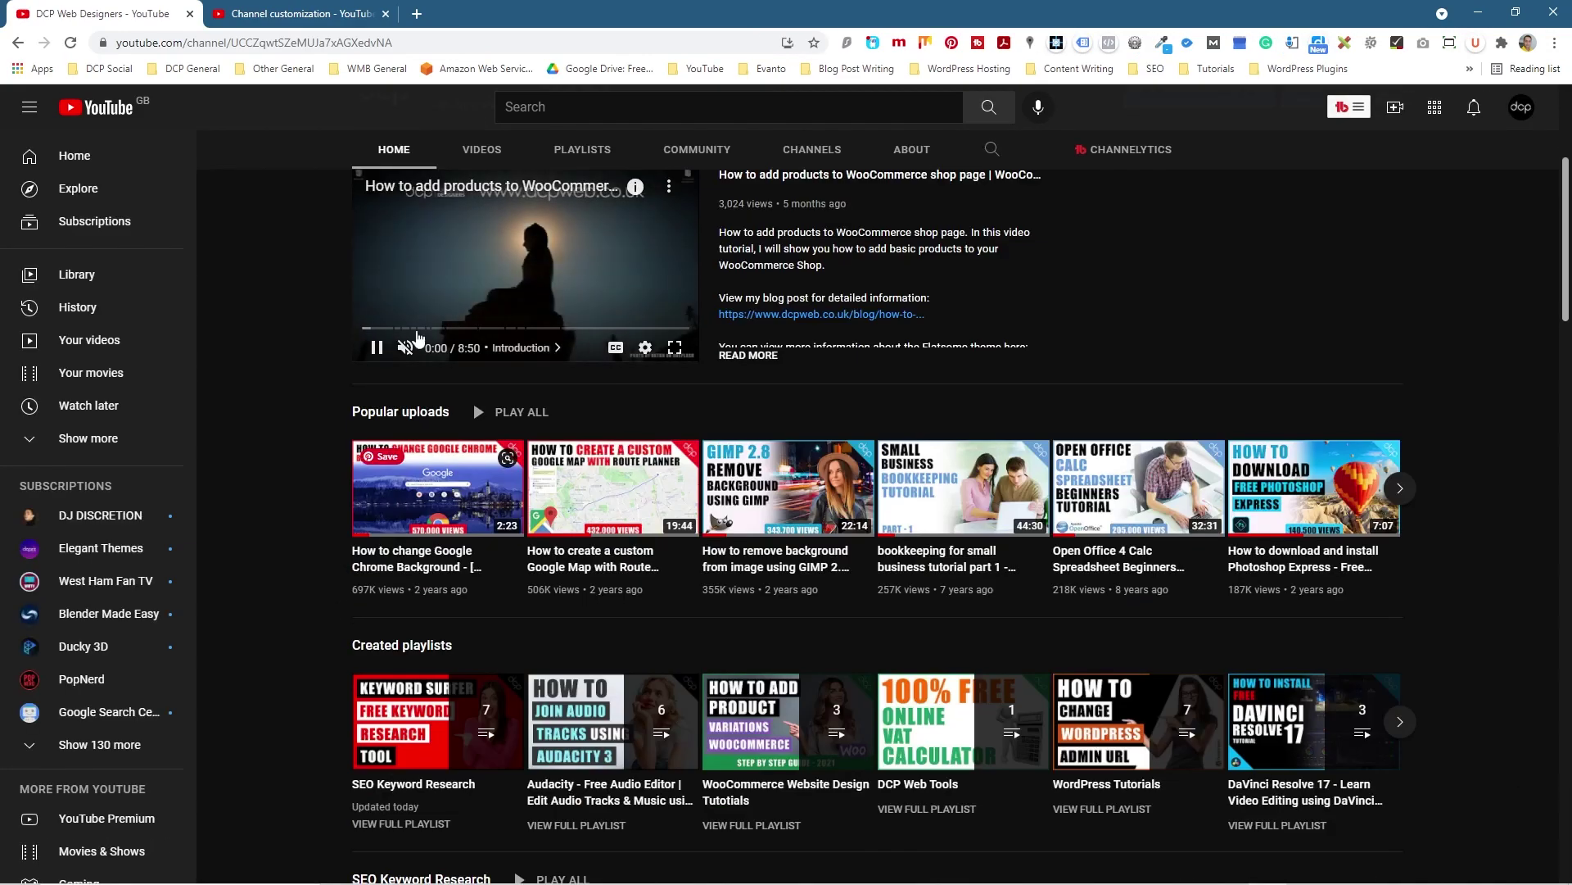
pyautogui.scroll(-2, 328, 524)
pyautogui.scroll(1, 336, 500)
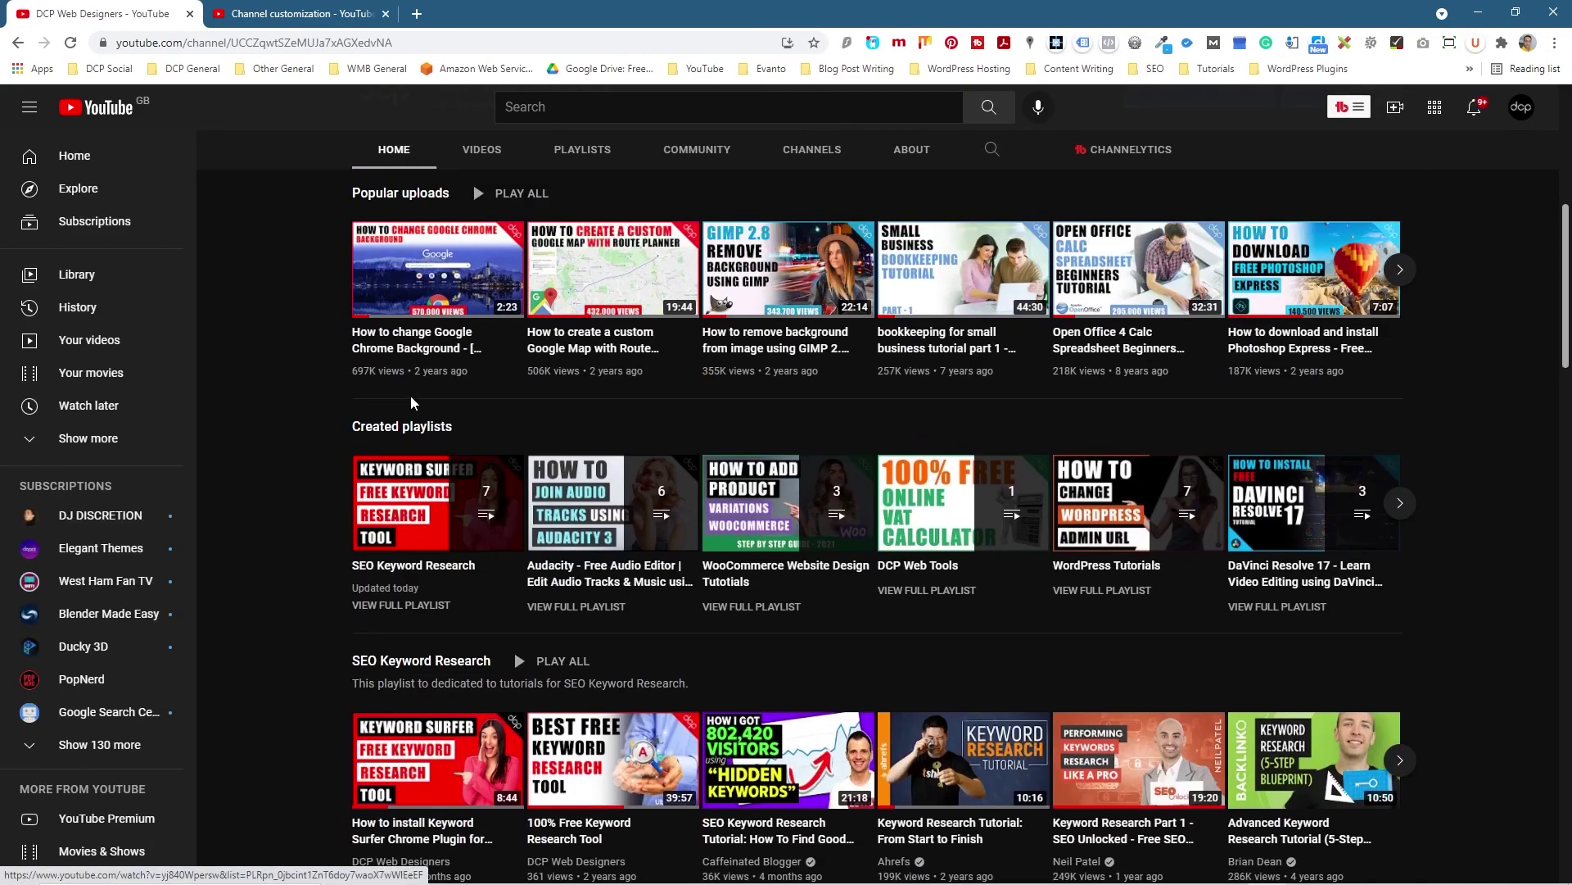
pyautogui.scroll(-4, 348, 471)
pyautogui.moveTo(339, 335); pyautogui.dragTo(1386, 516)
# - In channel customization, edit the SEO Keyword Research section's contents to use the WordPress Tutorials playlist instead
pyautogui.click(303, 14)
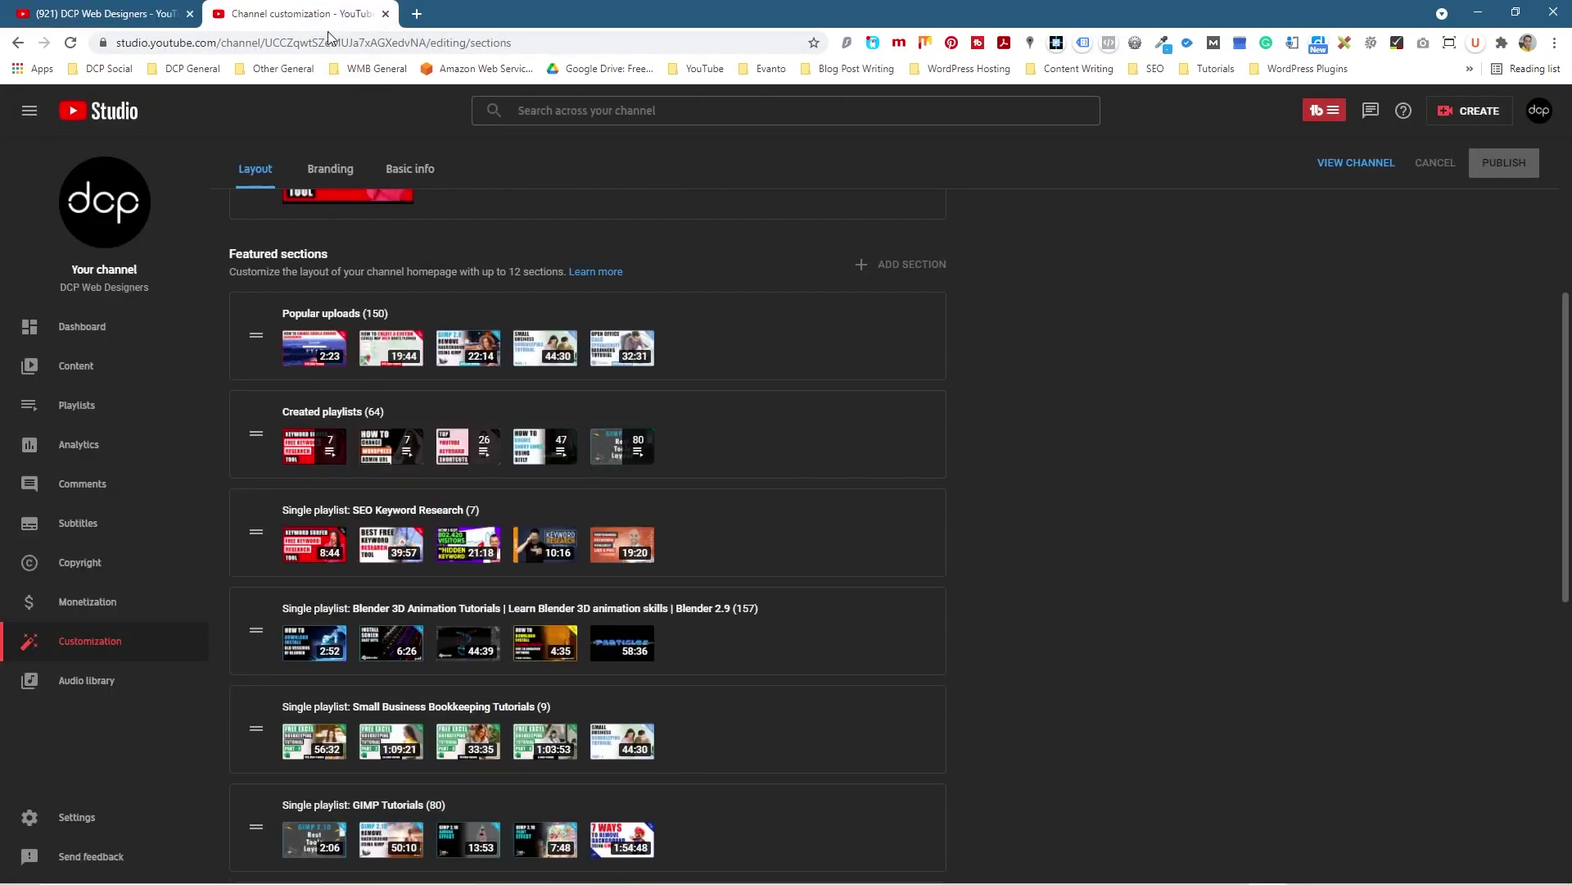
pyautogui.click(916, 418)
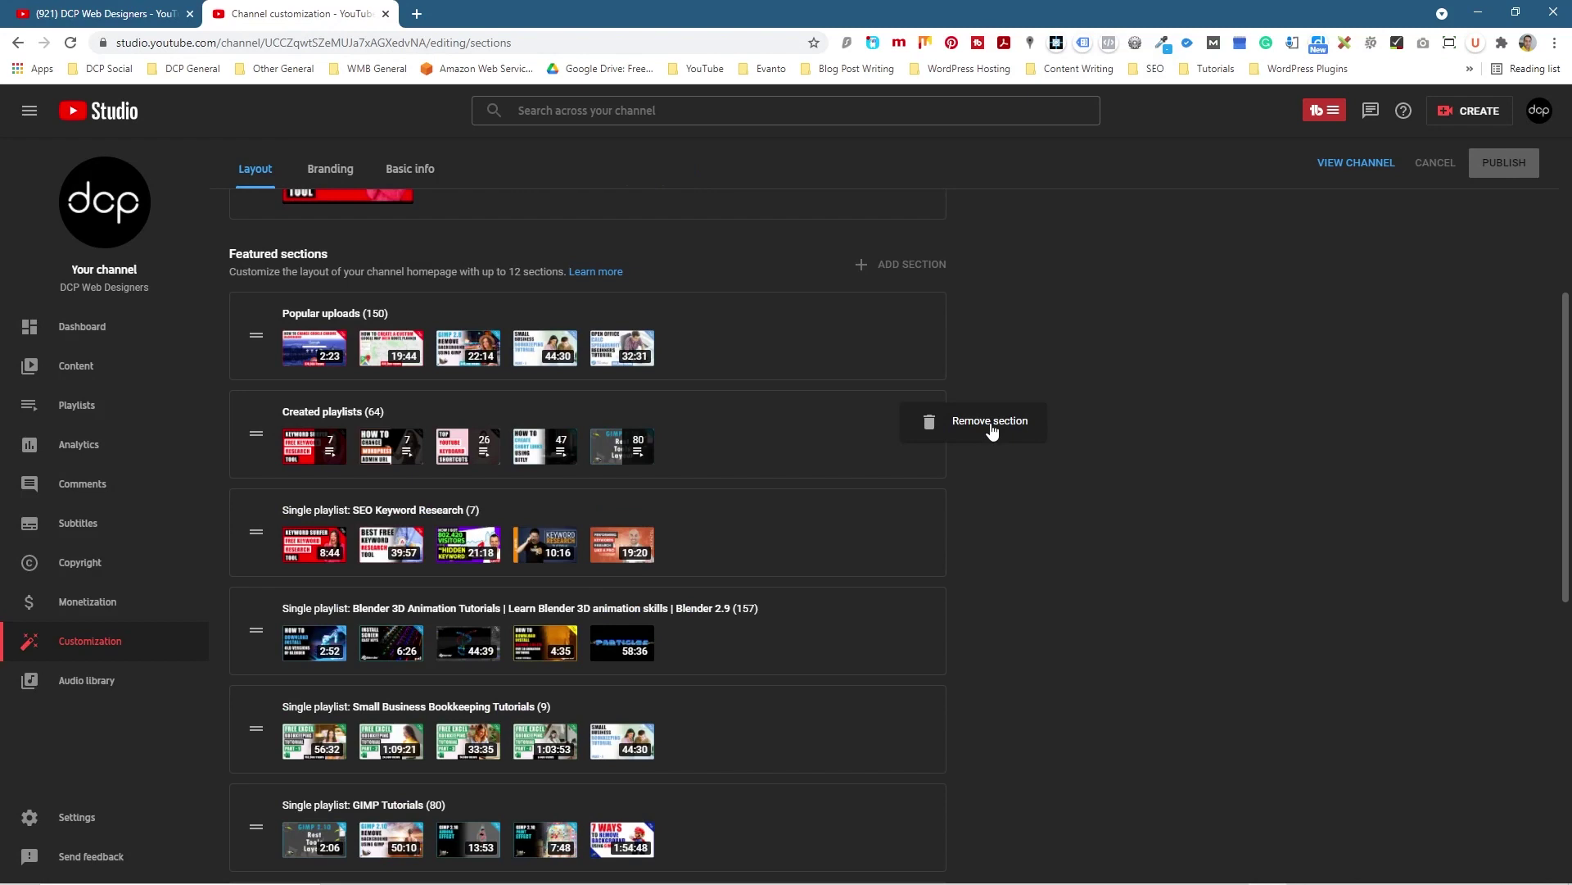
pyautogui.click(916, 524)
pyautogui.click(931, 530)
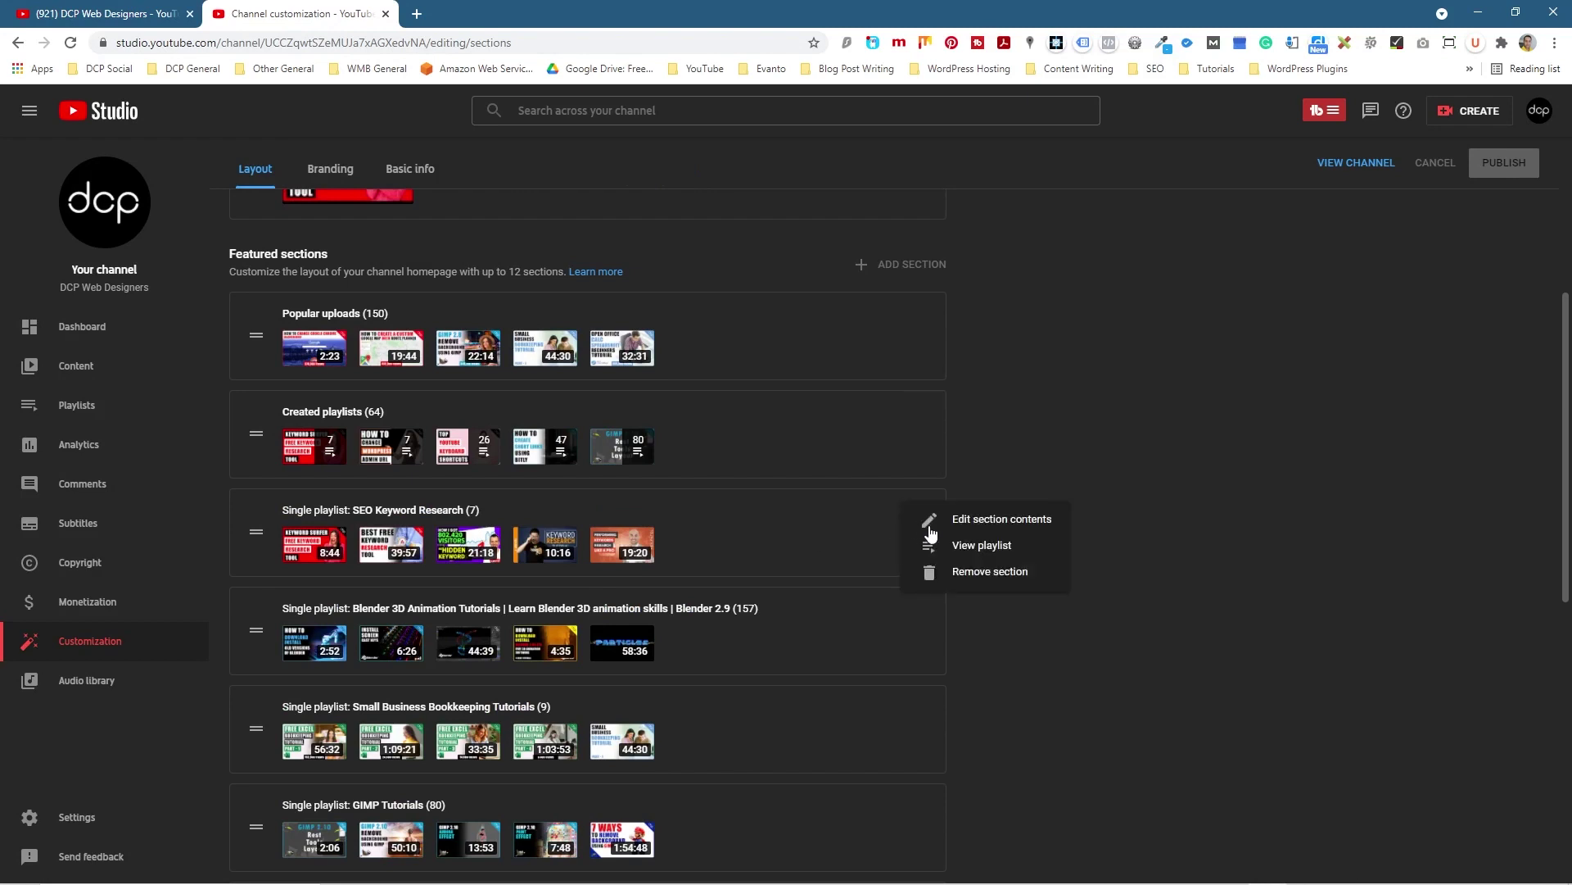
pyautogui.click(993, 522)
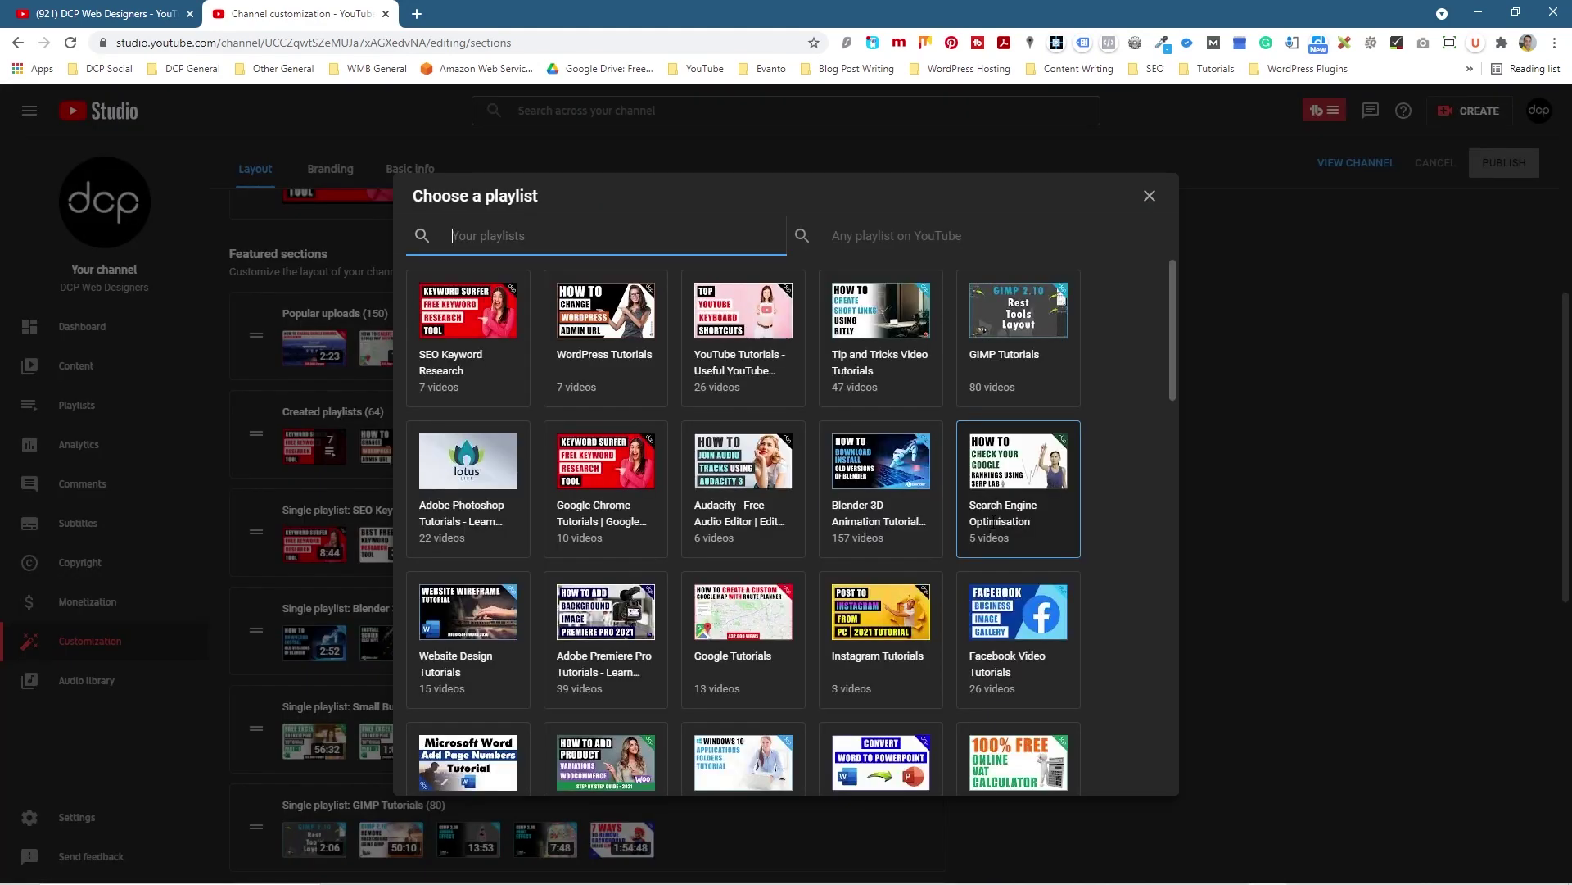
pyautogui.click(608, 316)
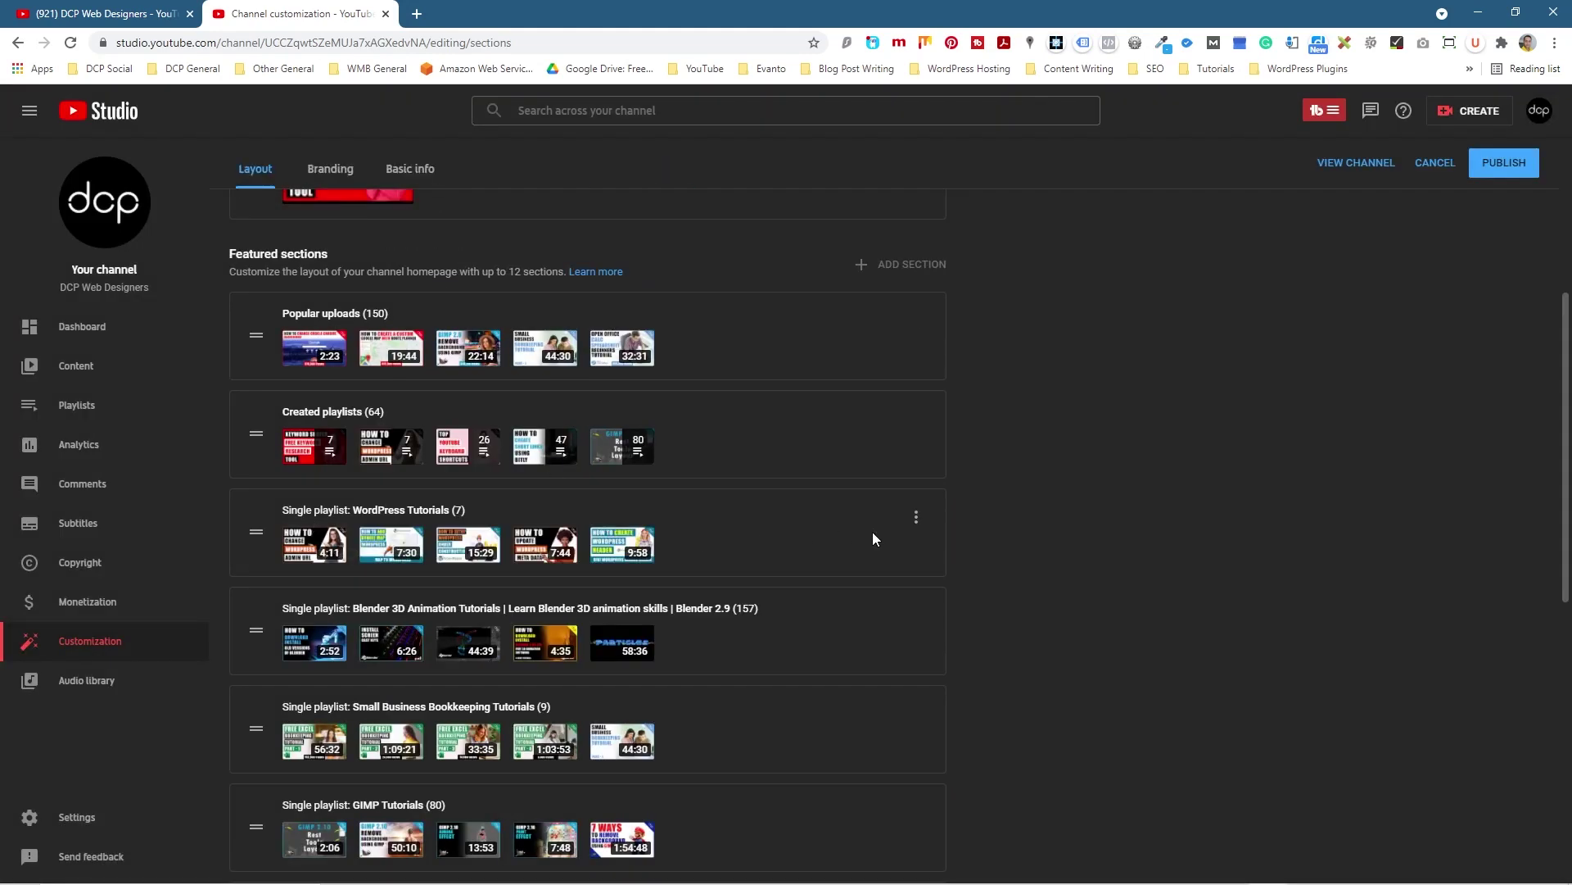
# - Switch the WordPress Tutorials section's contents back to the SEO Keyword Research playlist
pyautogui.click(916, 518)
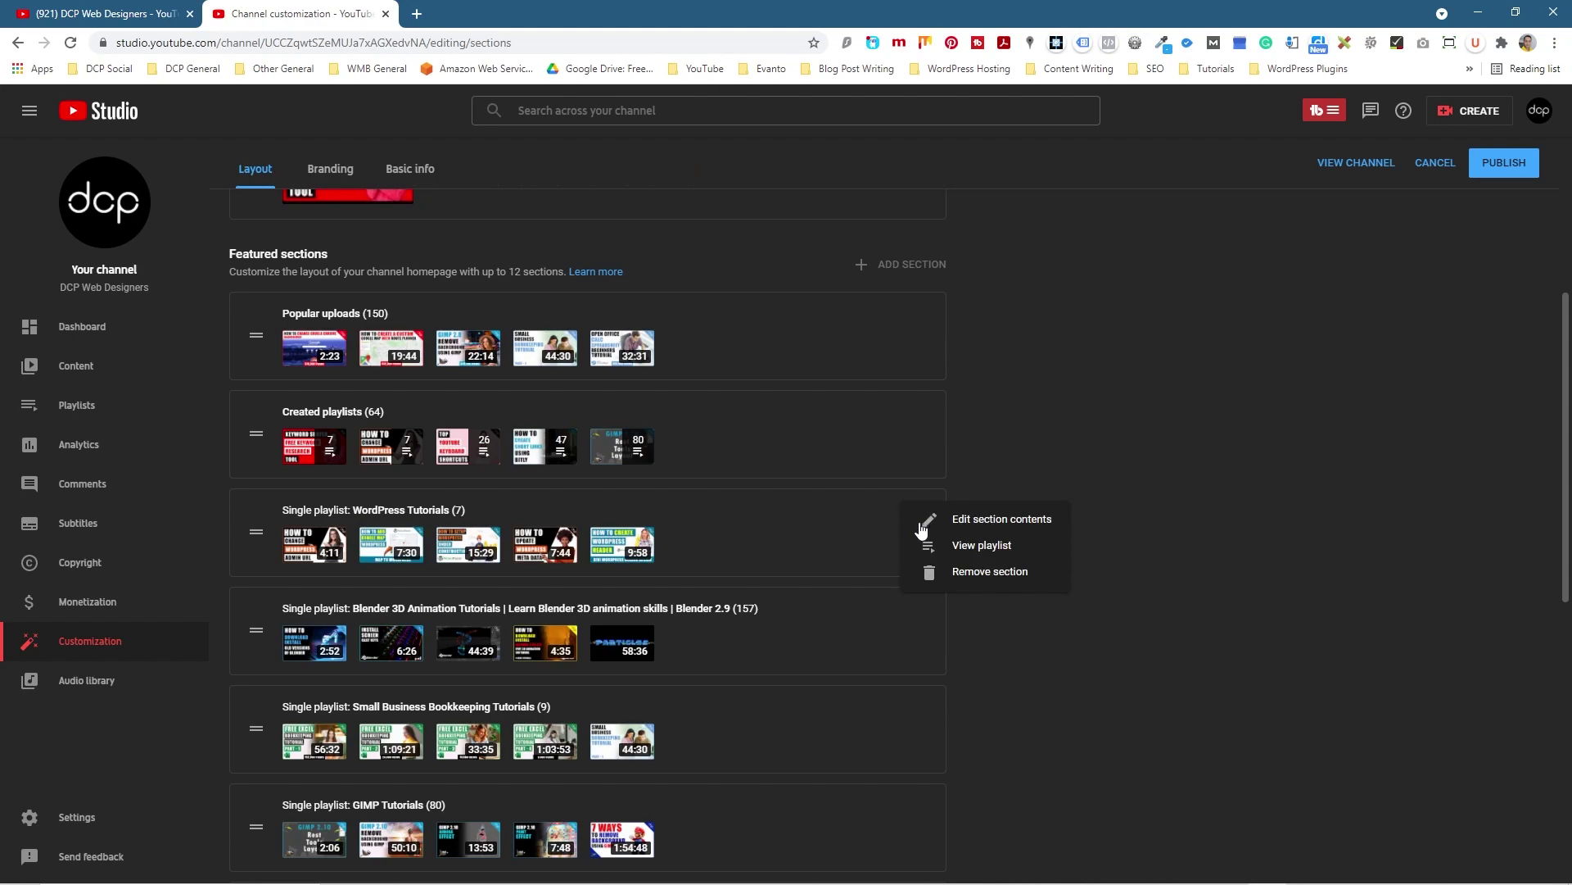
pyautogui.click(989, 520)
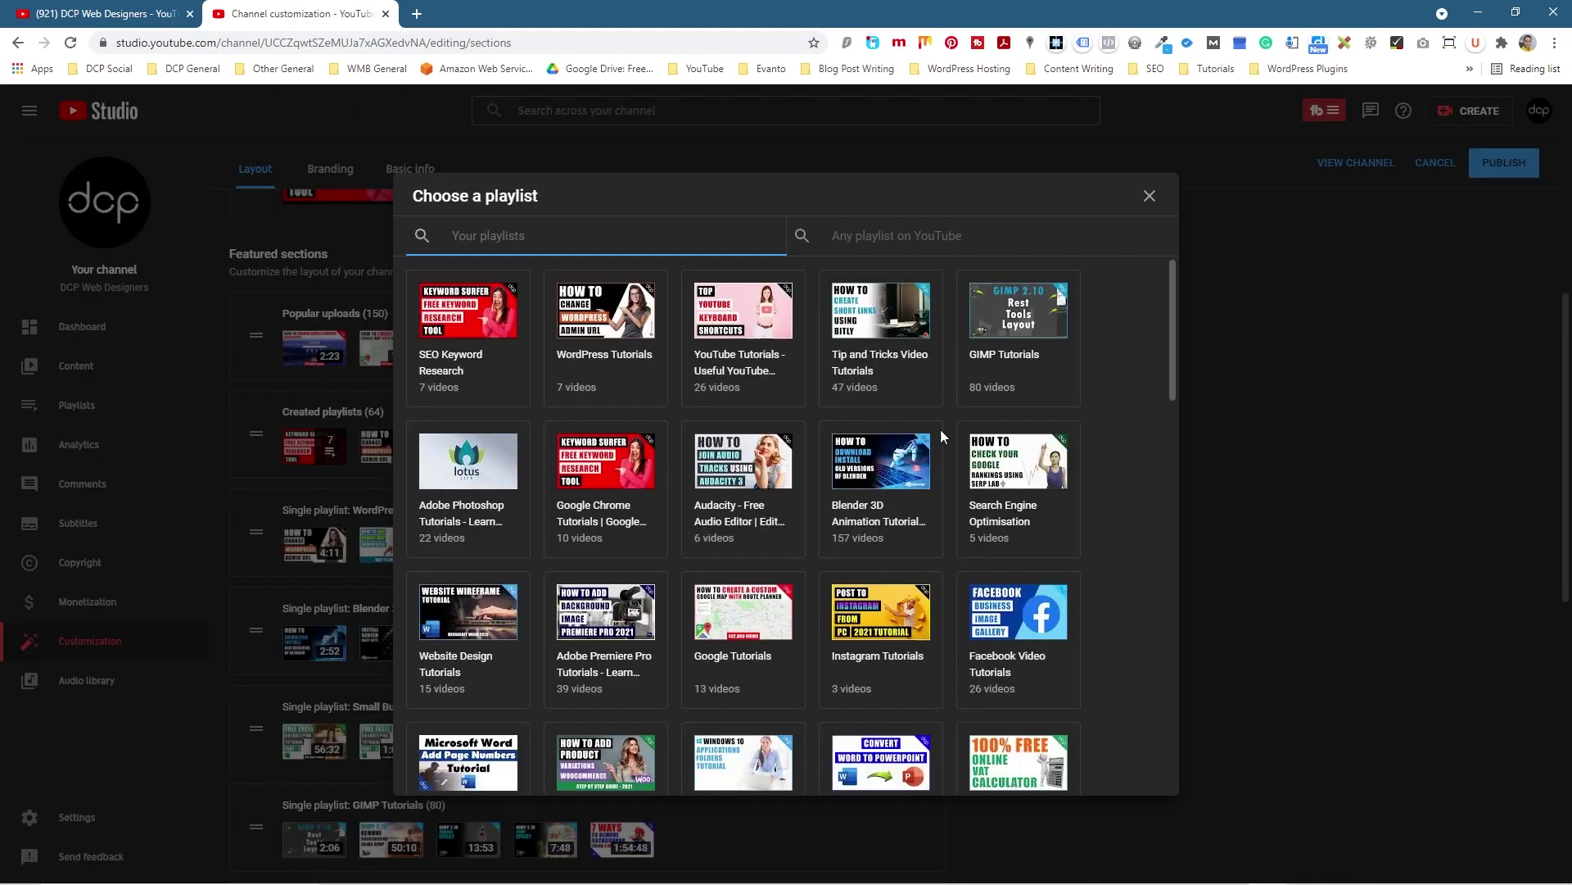
pyautogui.click(525, 317)
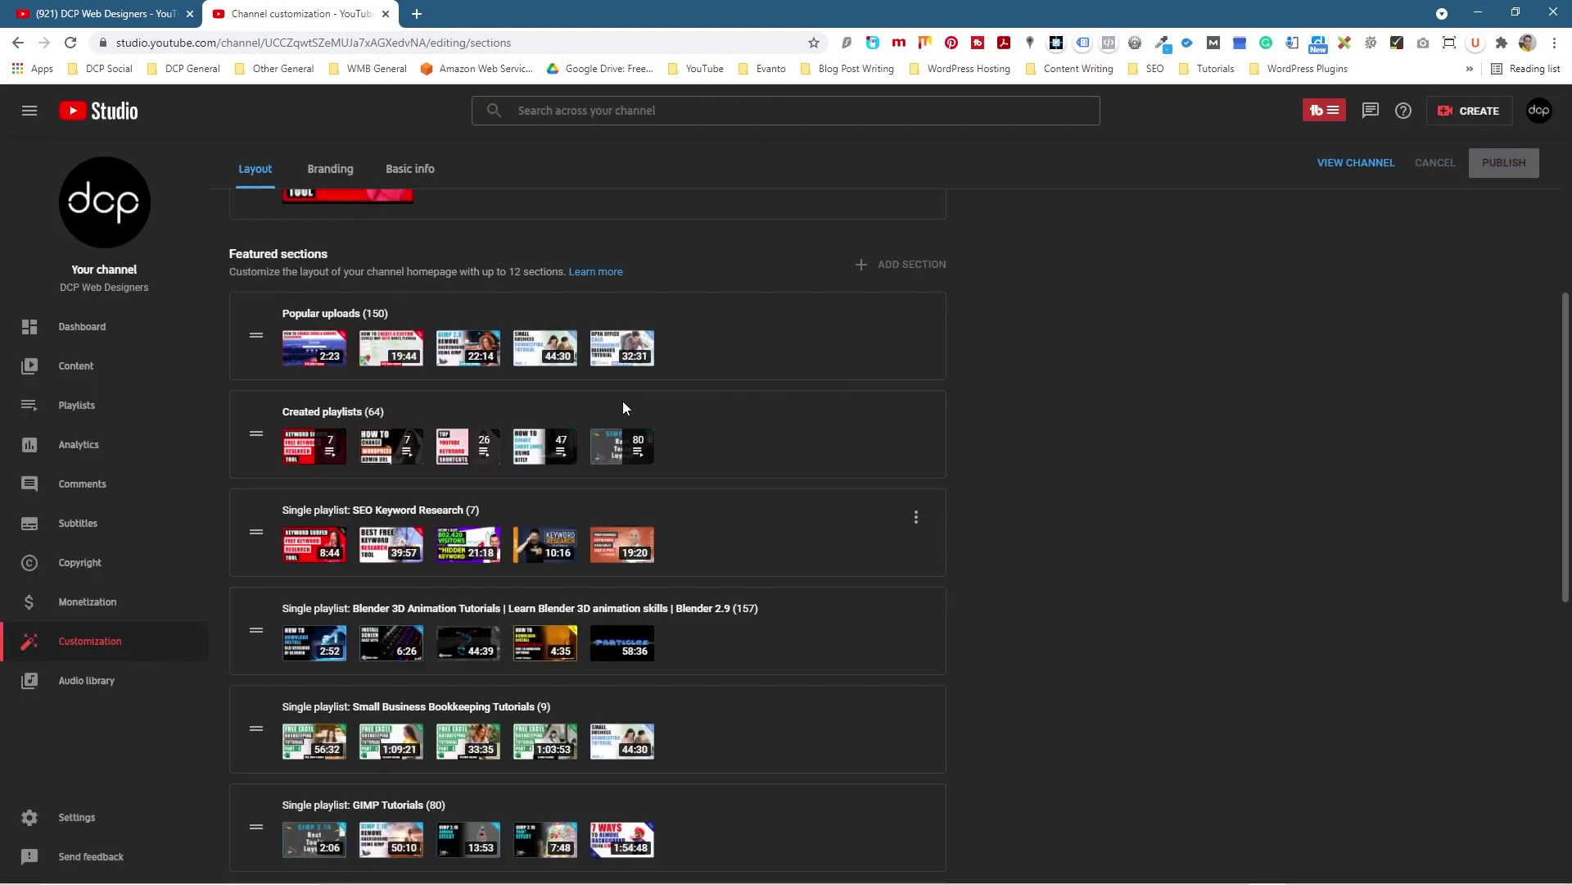
# - View the SEO Keyword Research playlist's page from its featured section, and close it again
pyautogui.click(918, 525)
pyautogui.click(974, 547)
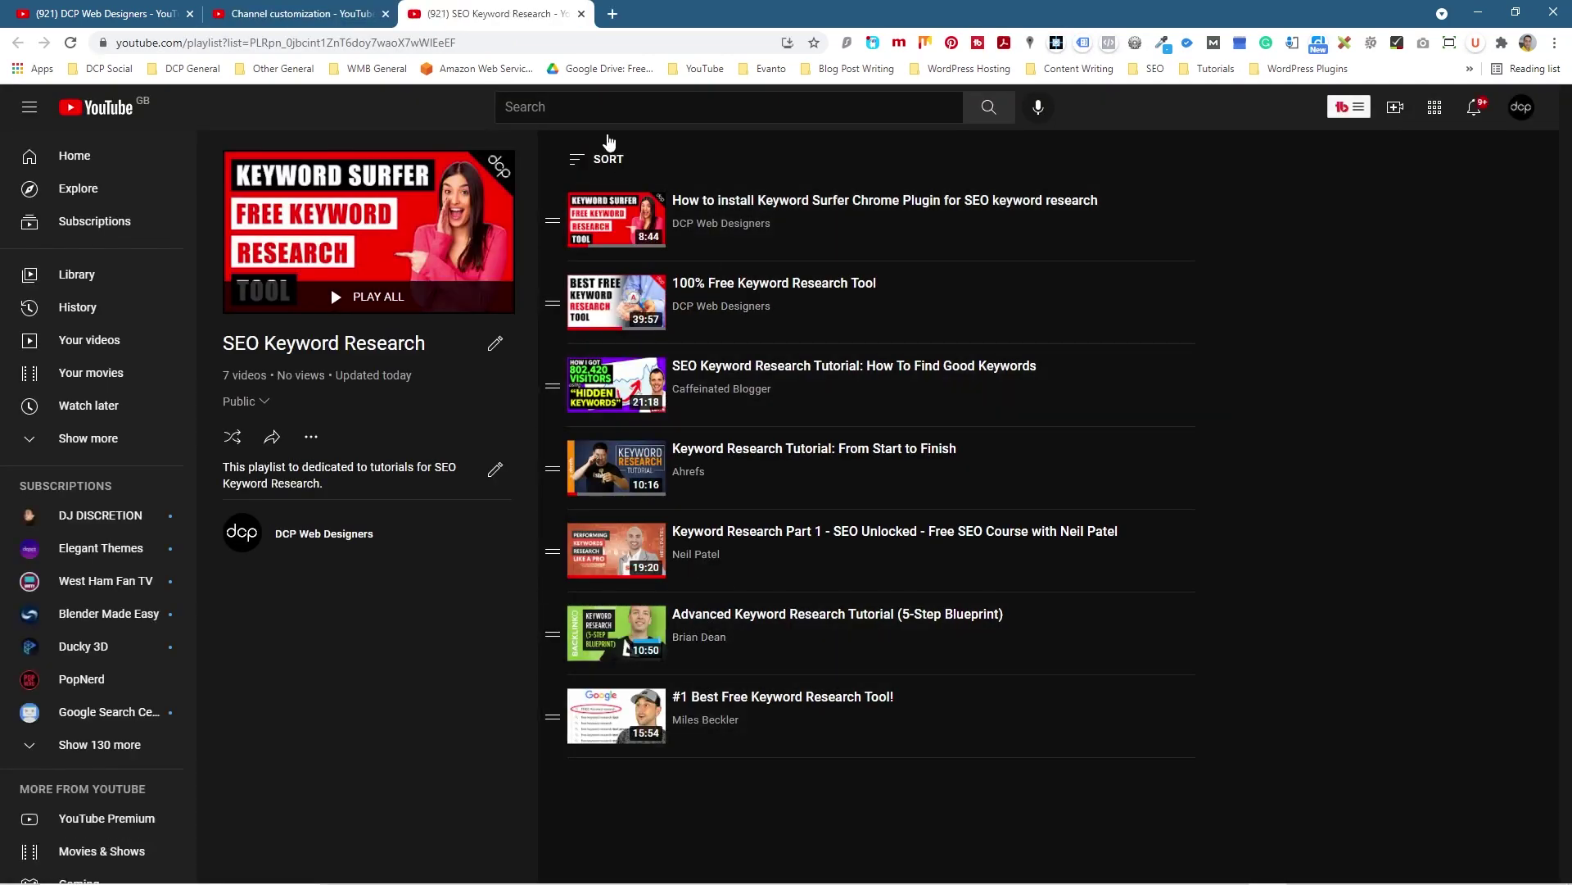
pyautogui.click(582, 13)
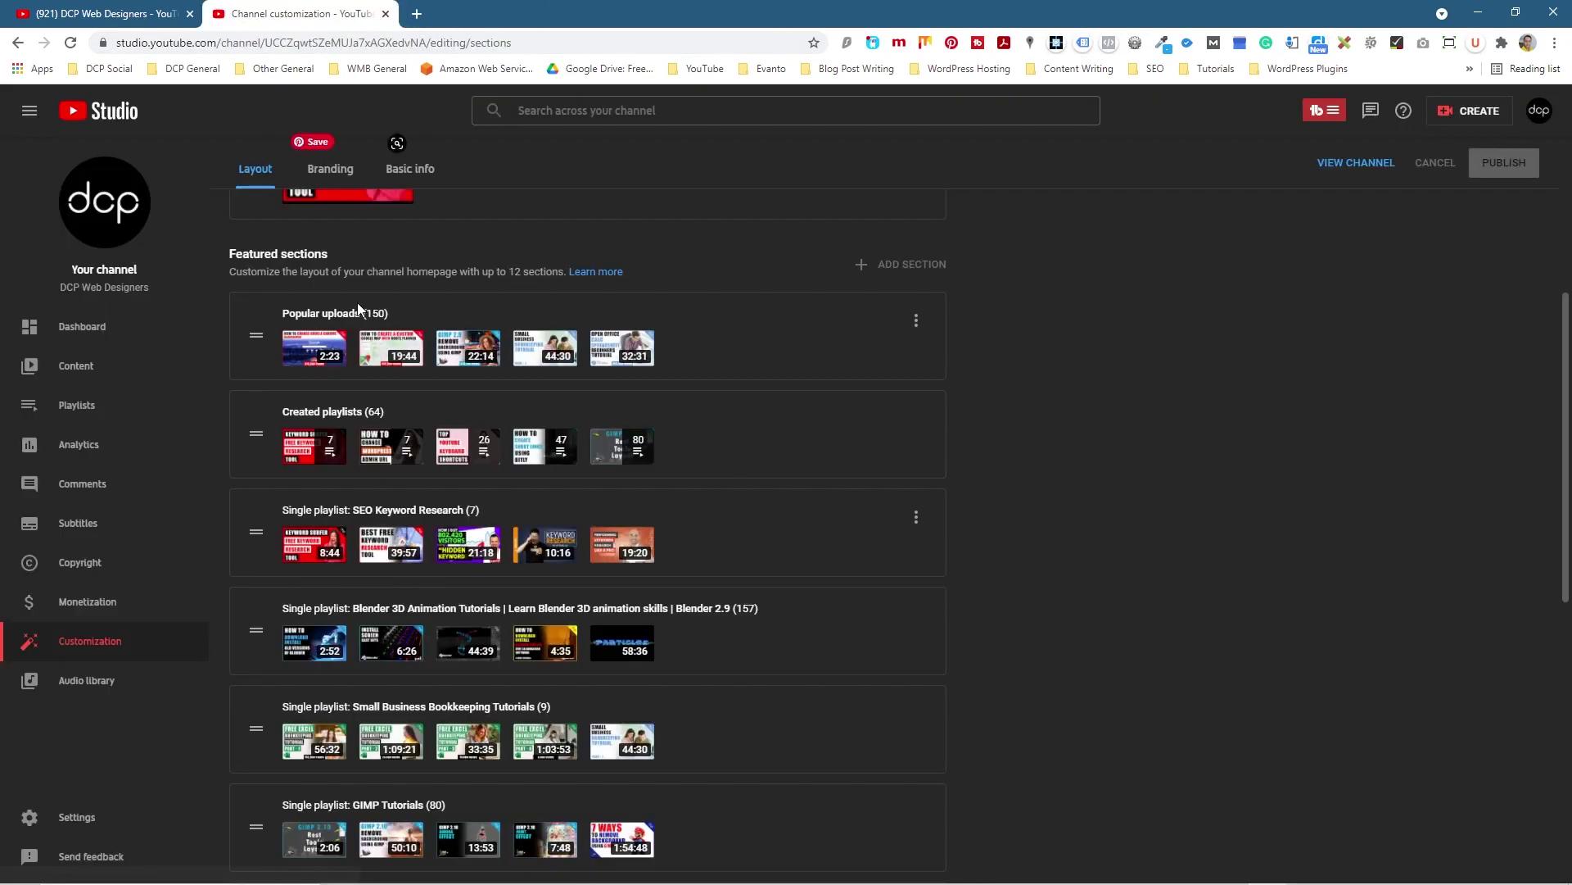
# - Remove the SEO Keyword Research featured section and start a new Multiple playlists section
pyautogui.click(915, 520)
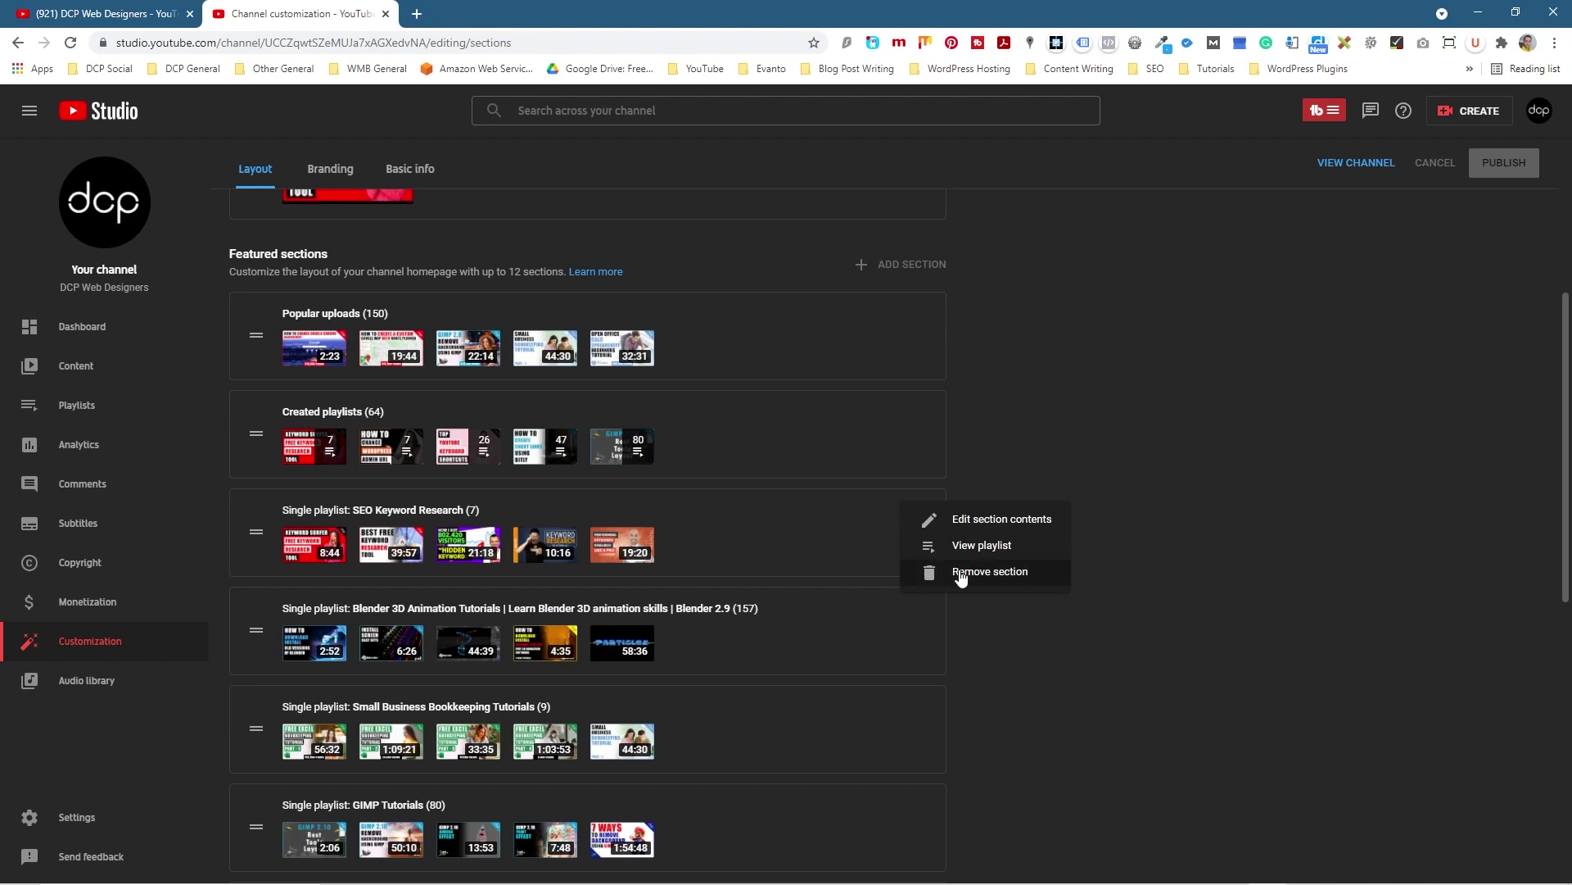
pyautogui.click(961, 574)
pyautogui.click(907, 264)
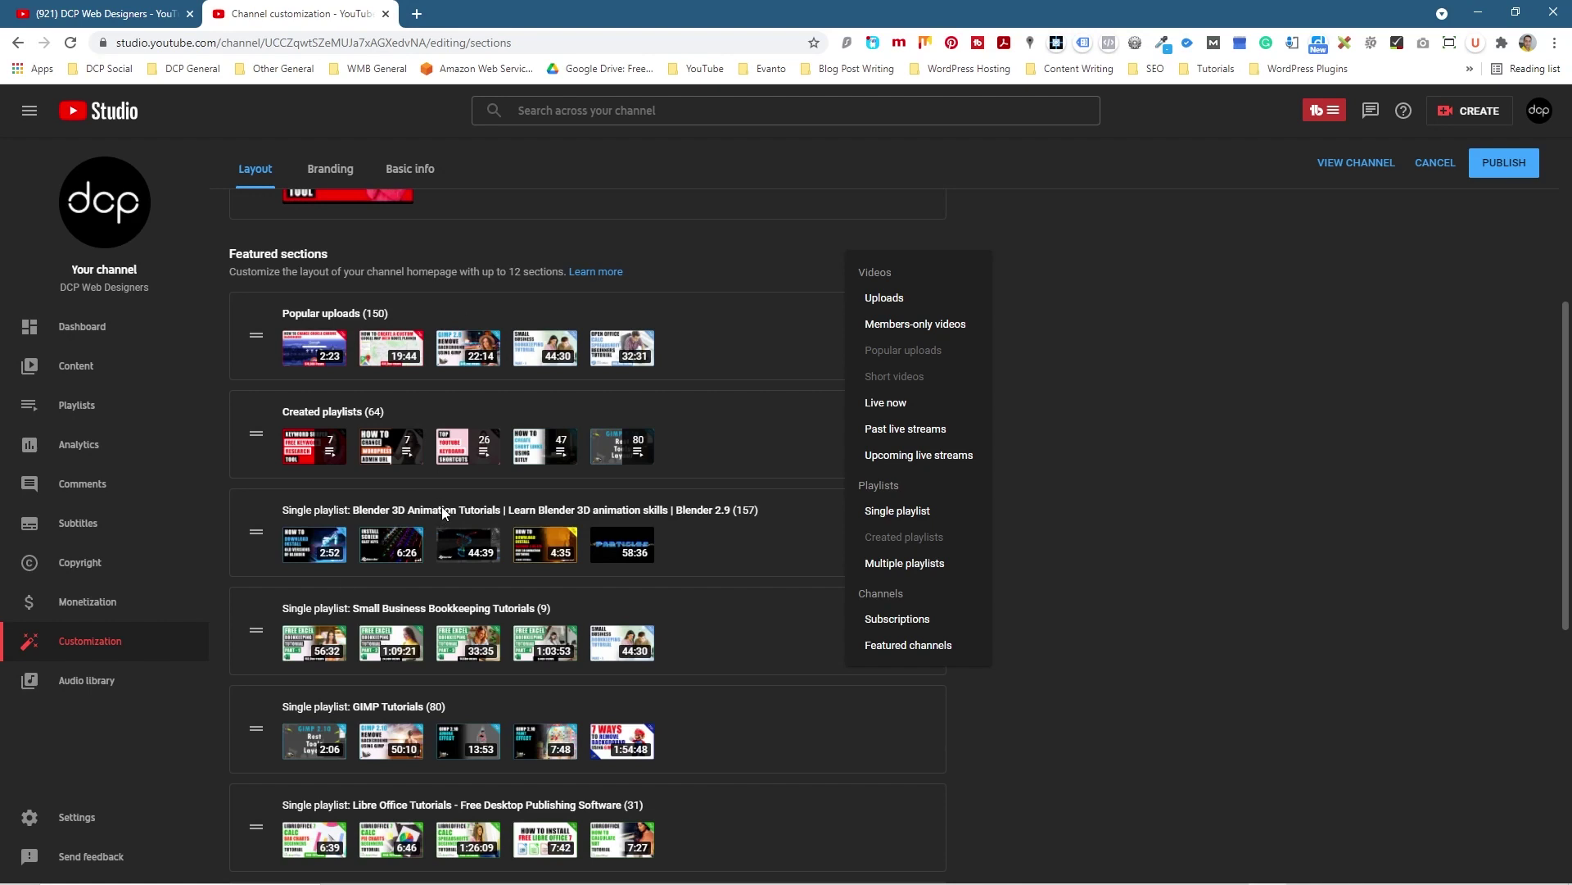
pyautogui.click(908, 564)
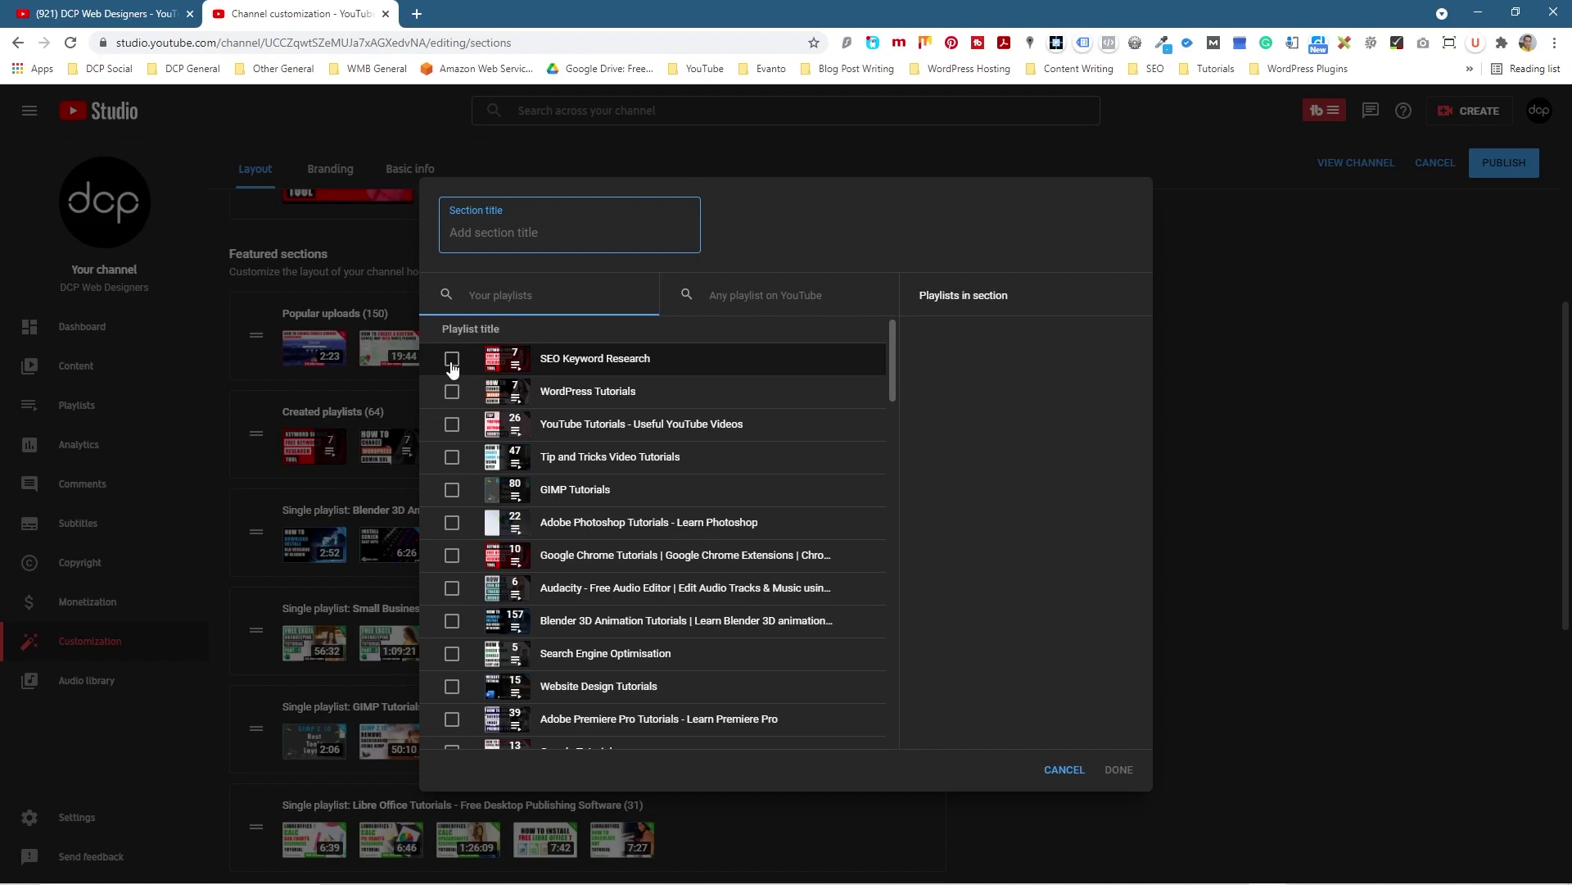
# - Fill the untitled Multiple playlists section with the first 15 of your playlists, from SEO Keyword Research through Facebook Video Tutorials
pyautogui.click(452, 361)
pyautogui.click(452, 392)
pyautogui.click(453, 424)
pyautogui.click(452, 457)
pyautogui.click(452, 491)
pyautogui.click(453, 525)
pyautogui.click(453, 557)
pyautogui.click(453, 590)
pyautogui.click(453, 622)
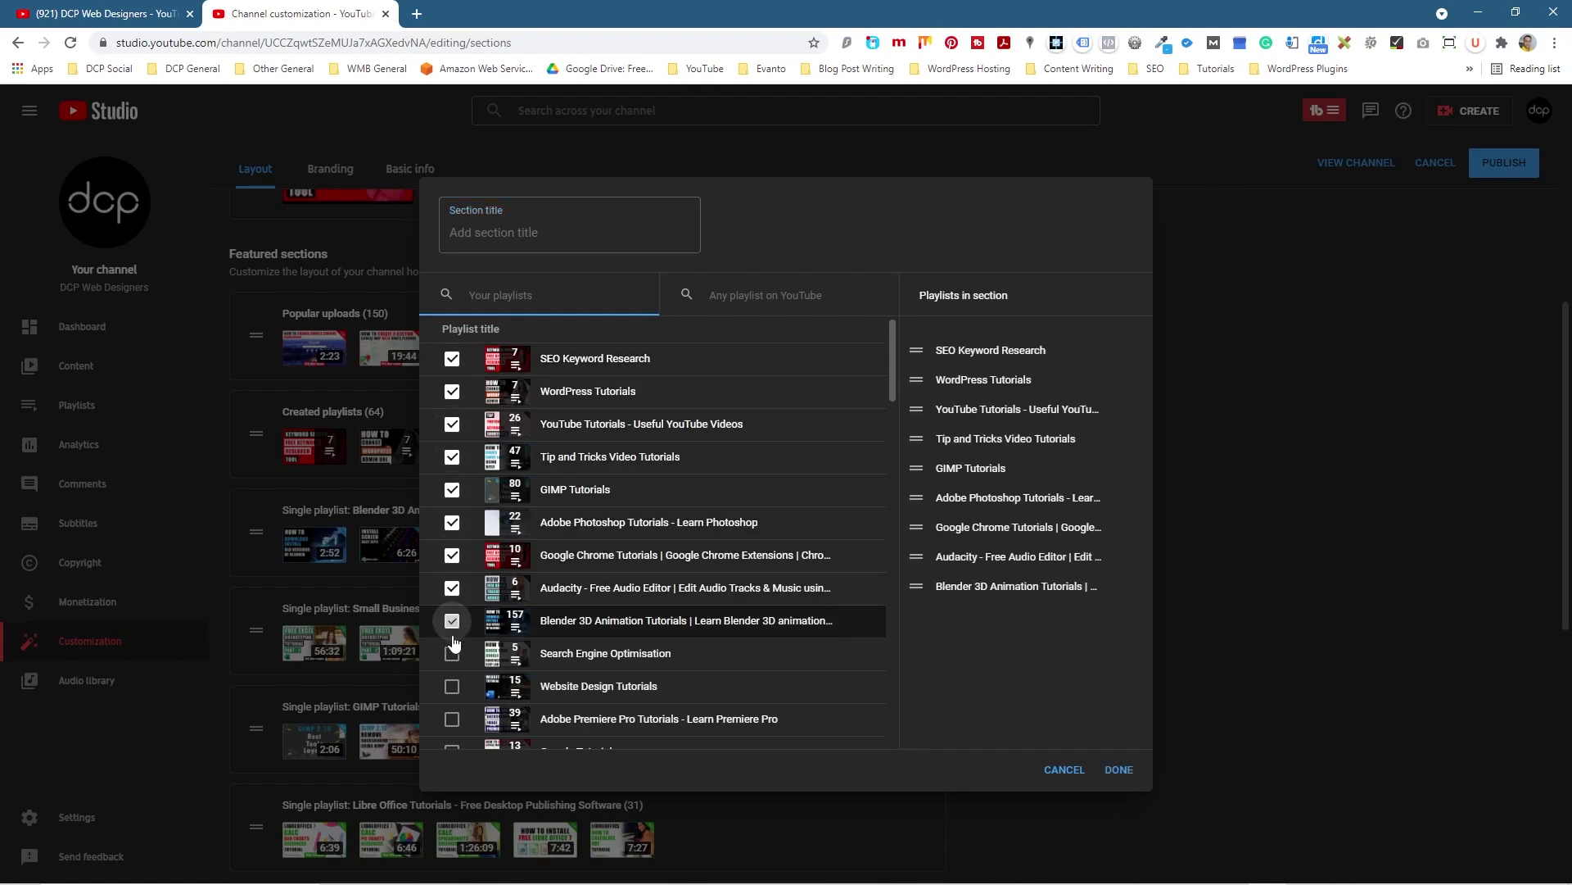
pyautogui.click(452, 654)
pyautogui.click(452, 686)
pyautogui.click(452, 719)
pyautogui.scroll(-4, 448, 655)
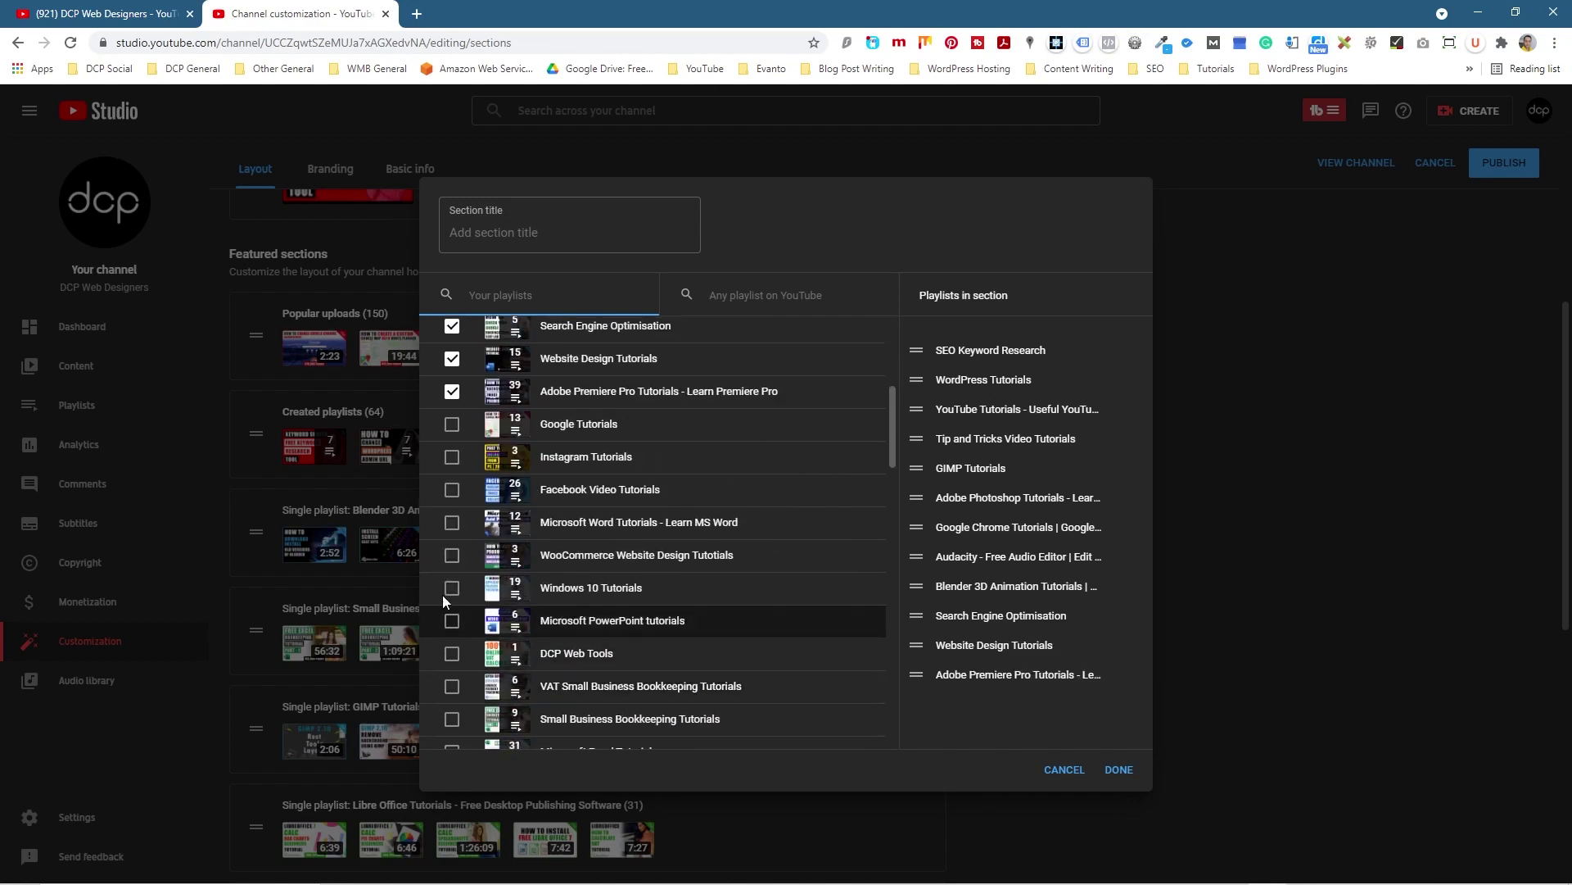
pyautogui.click(452, 424)
pyautogui.click(452, 457)
pyautogui.click(454, 492)
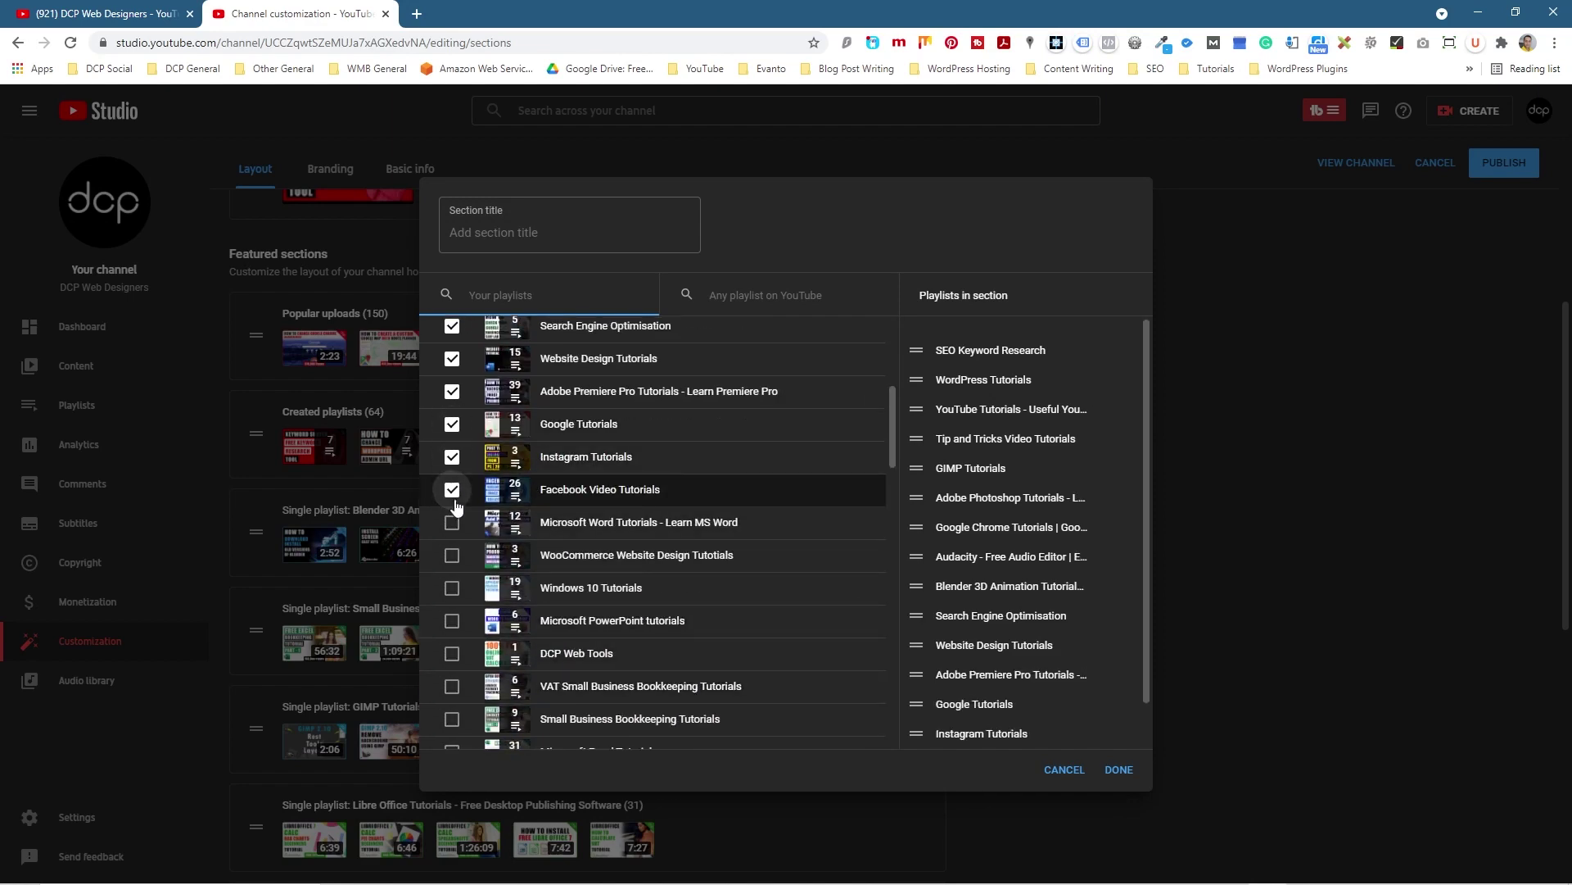
pyautogui.click(1119, 770)
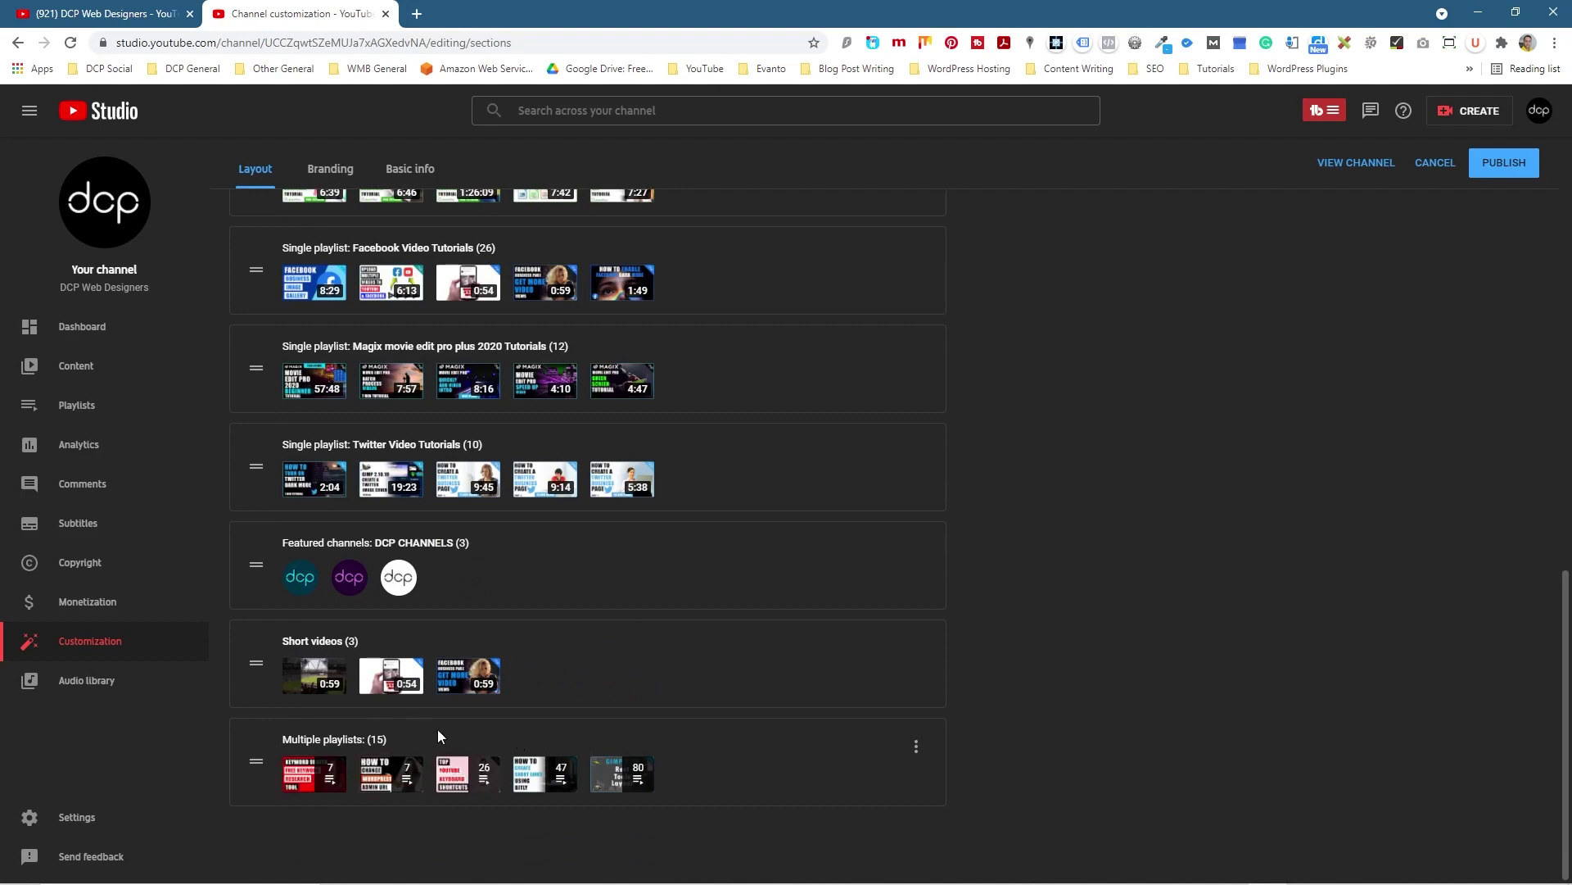
# - Move the untitled Multiple playlists section up the featured sections so it sits directly below Created playlists
pyautogui.moveTo(255, 764); pyautogui.dragTo(270, 262)
pyautogui.scroll(4, 289, 297)
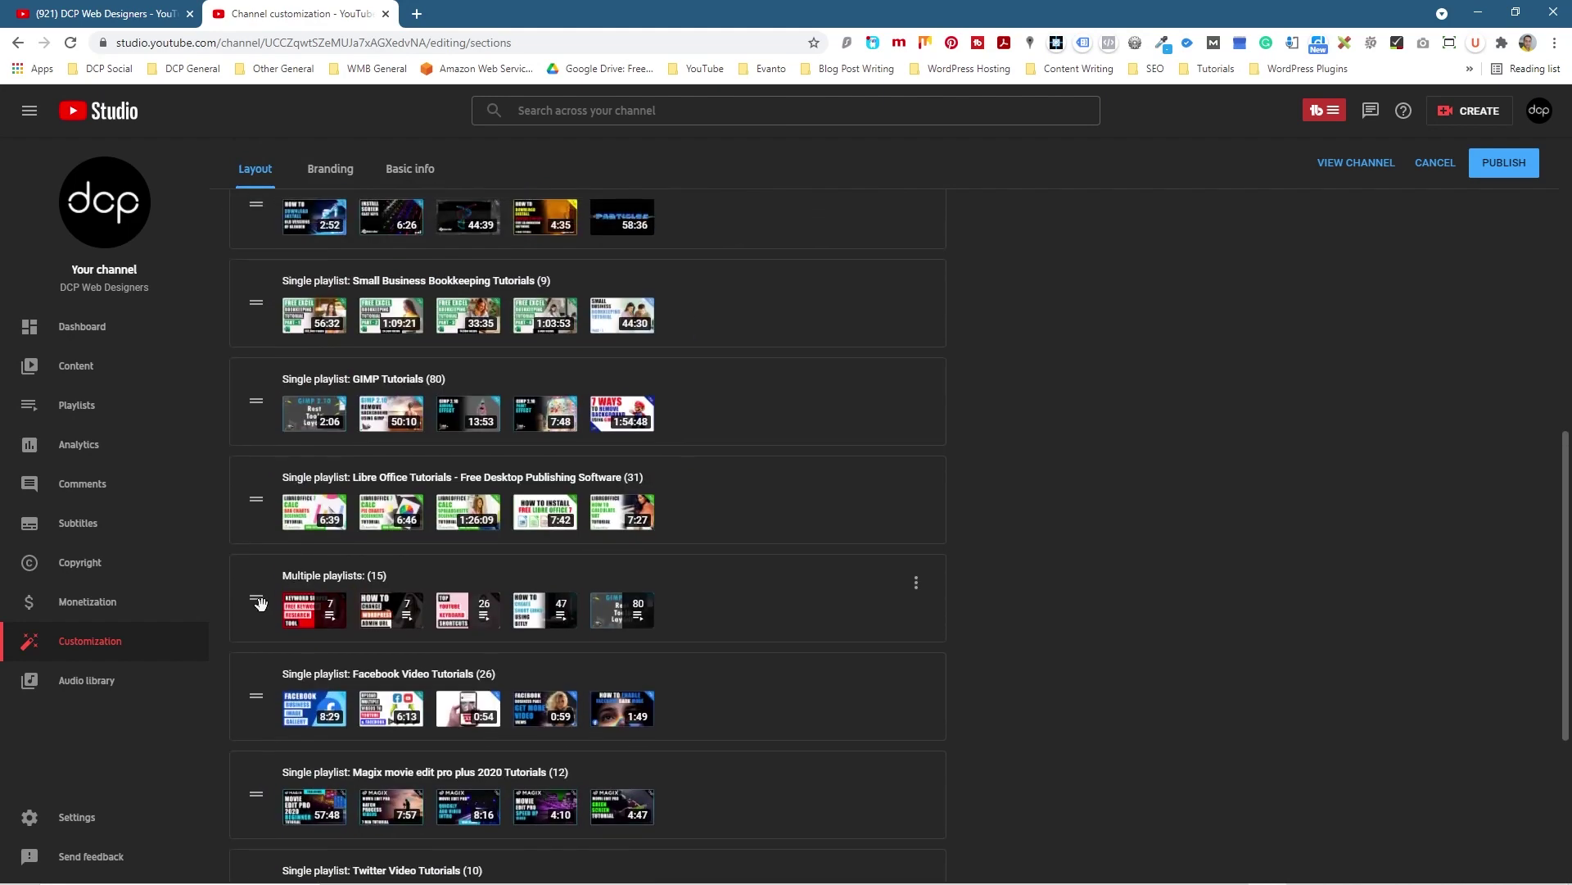
pyautogui.moveTo(259, 603); pyautogui.dragTo(270, 337)
pyautogui.scroll(6, 279, 491)
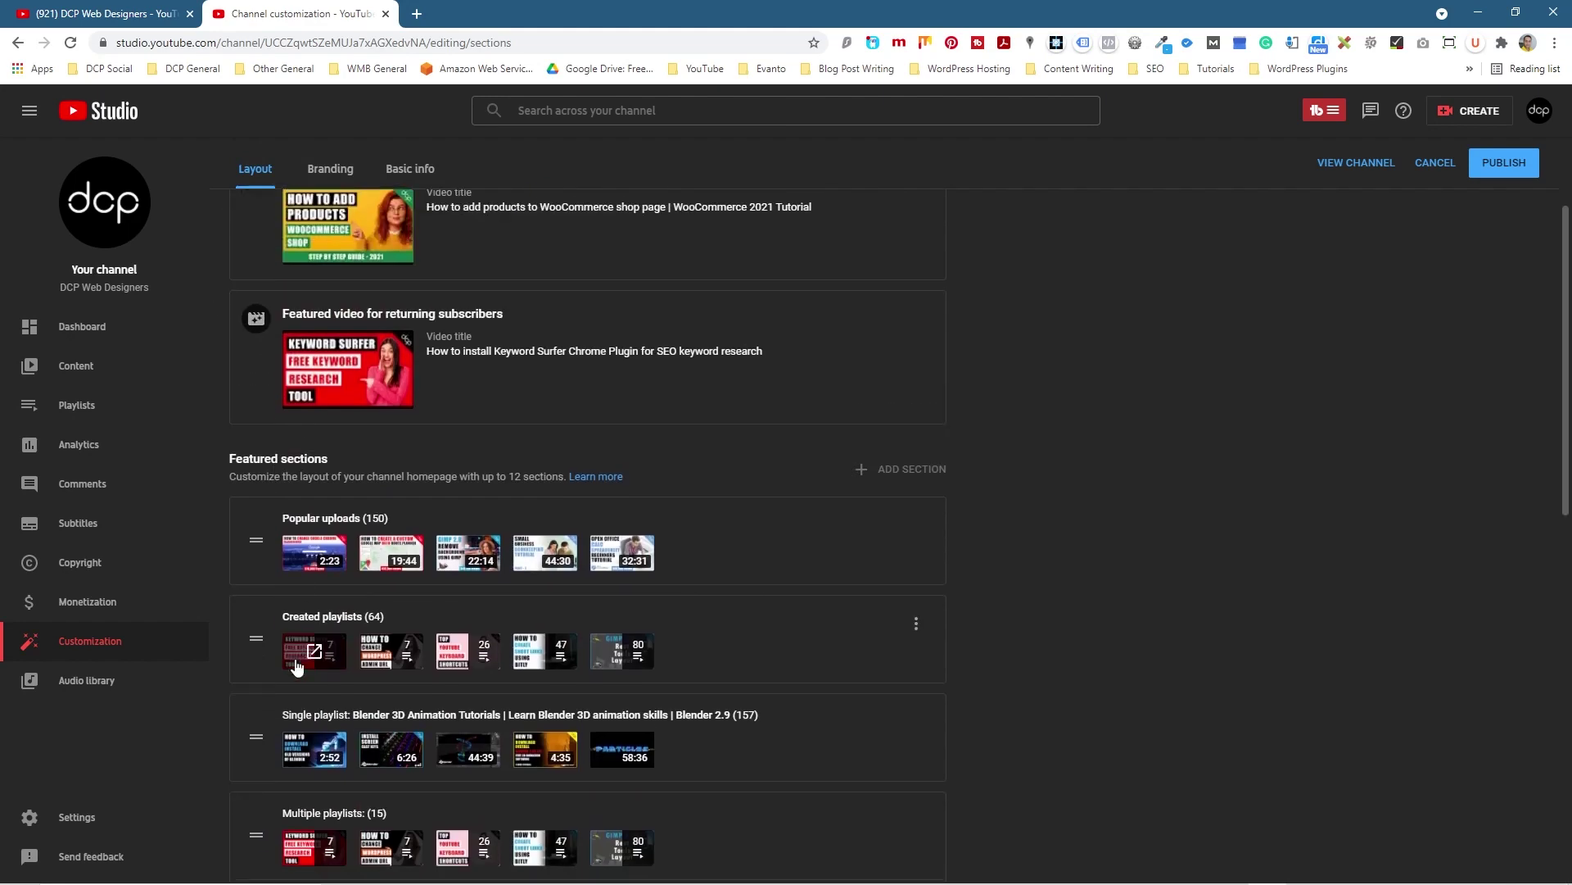
pyautogui.scroll(-1, 297, 667)
pyautogui.moveTo(256, 738); pyautogui.dragTo(254, 604)
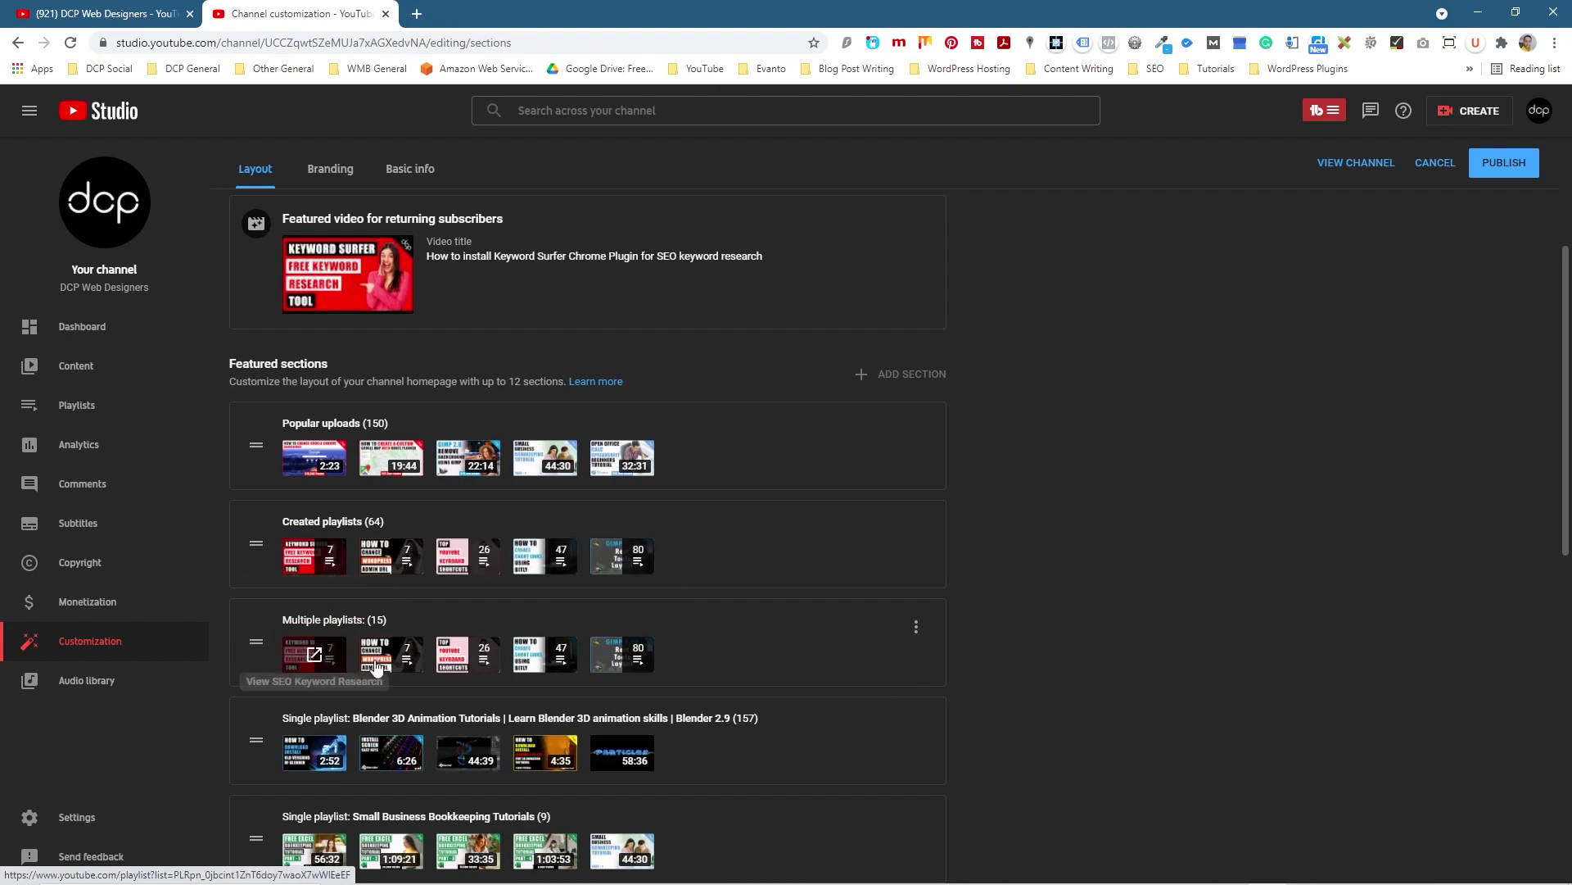
# - Edit the Multiple playlists section and give it the title "My Lastest Video Playlists"
pyautogui.click(918, 628)
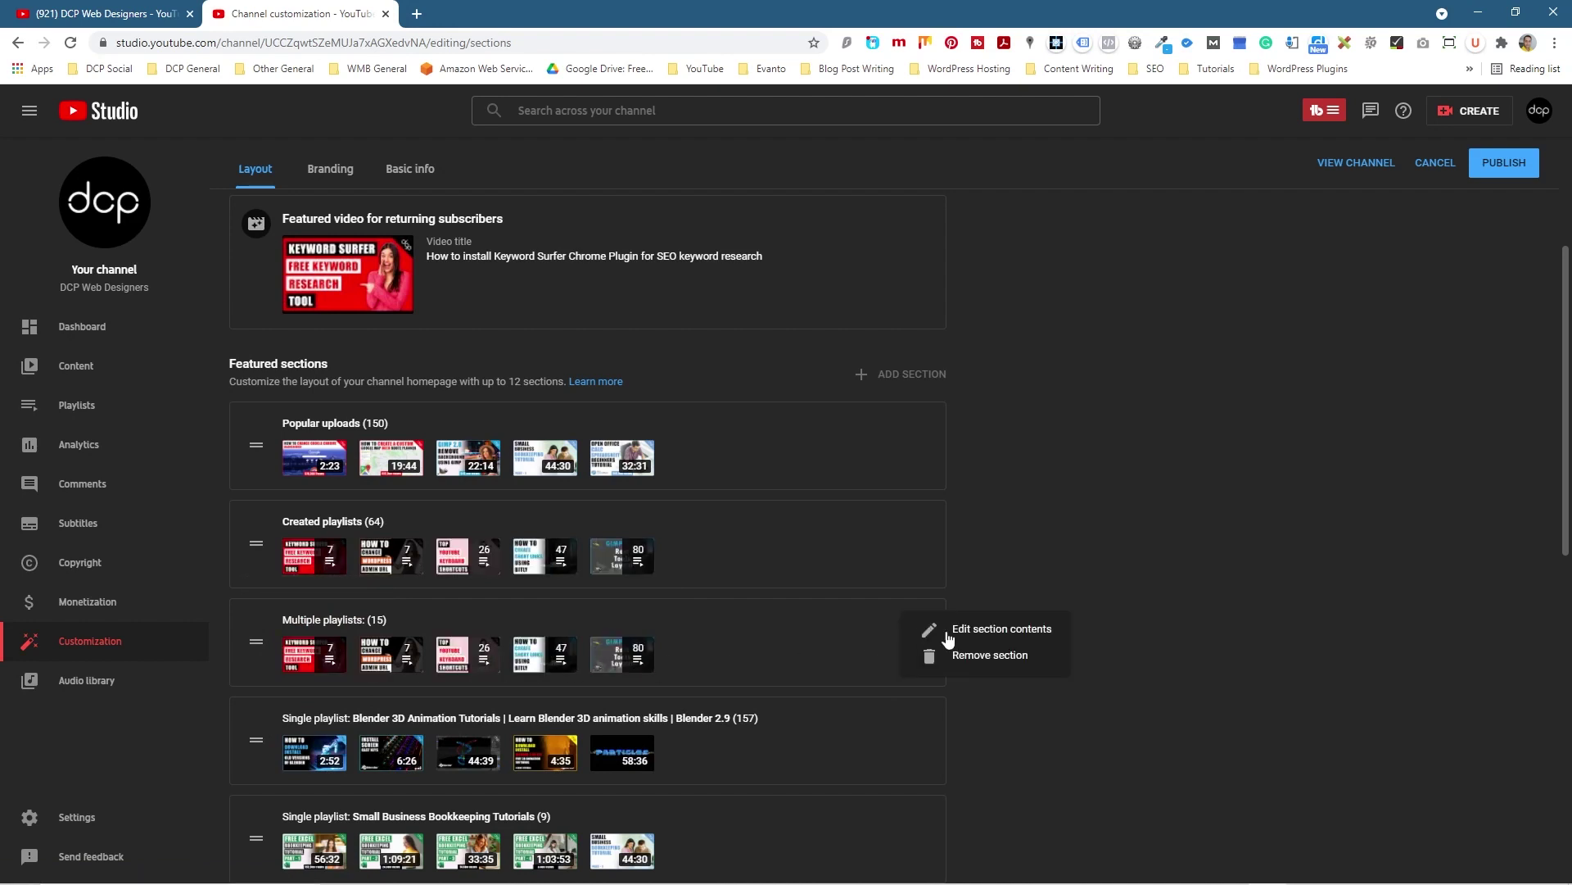
pyautogui.click(989, 629)
pyautogui.scroll(-10, 464, 645)
pyautogui.scroll(-2, 463, 645)
pyautogui.scroll(8, 464, 653)
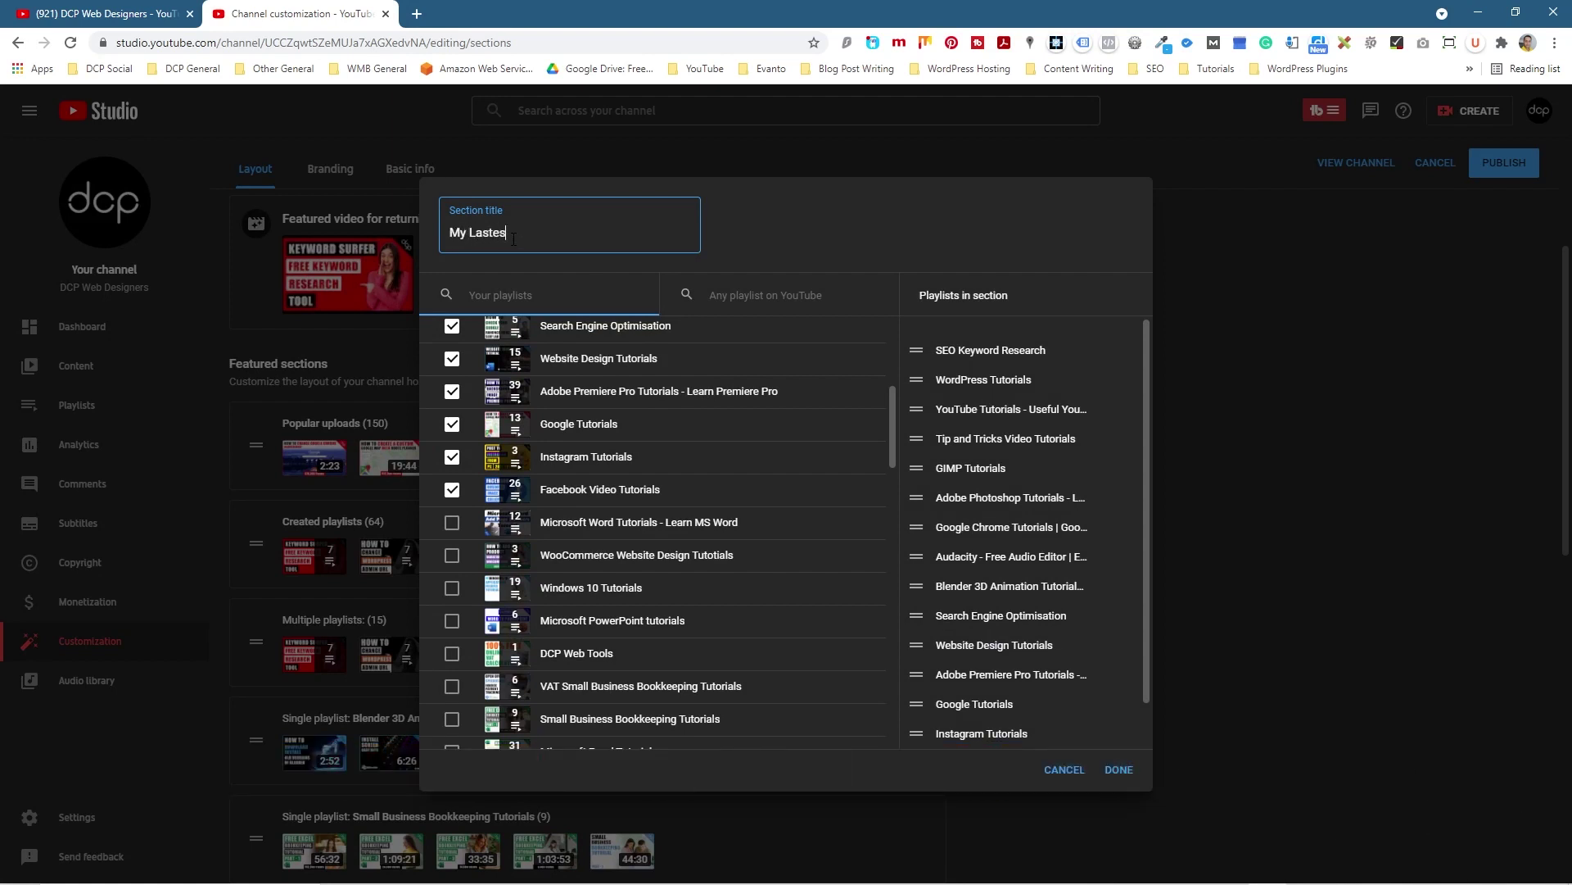
pyautogui.click(1134, 771)
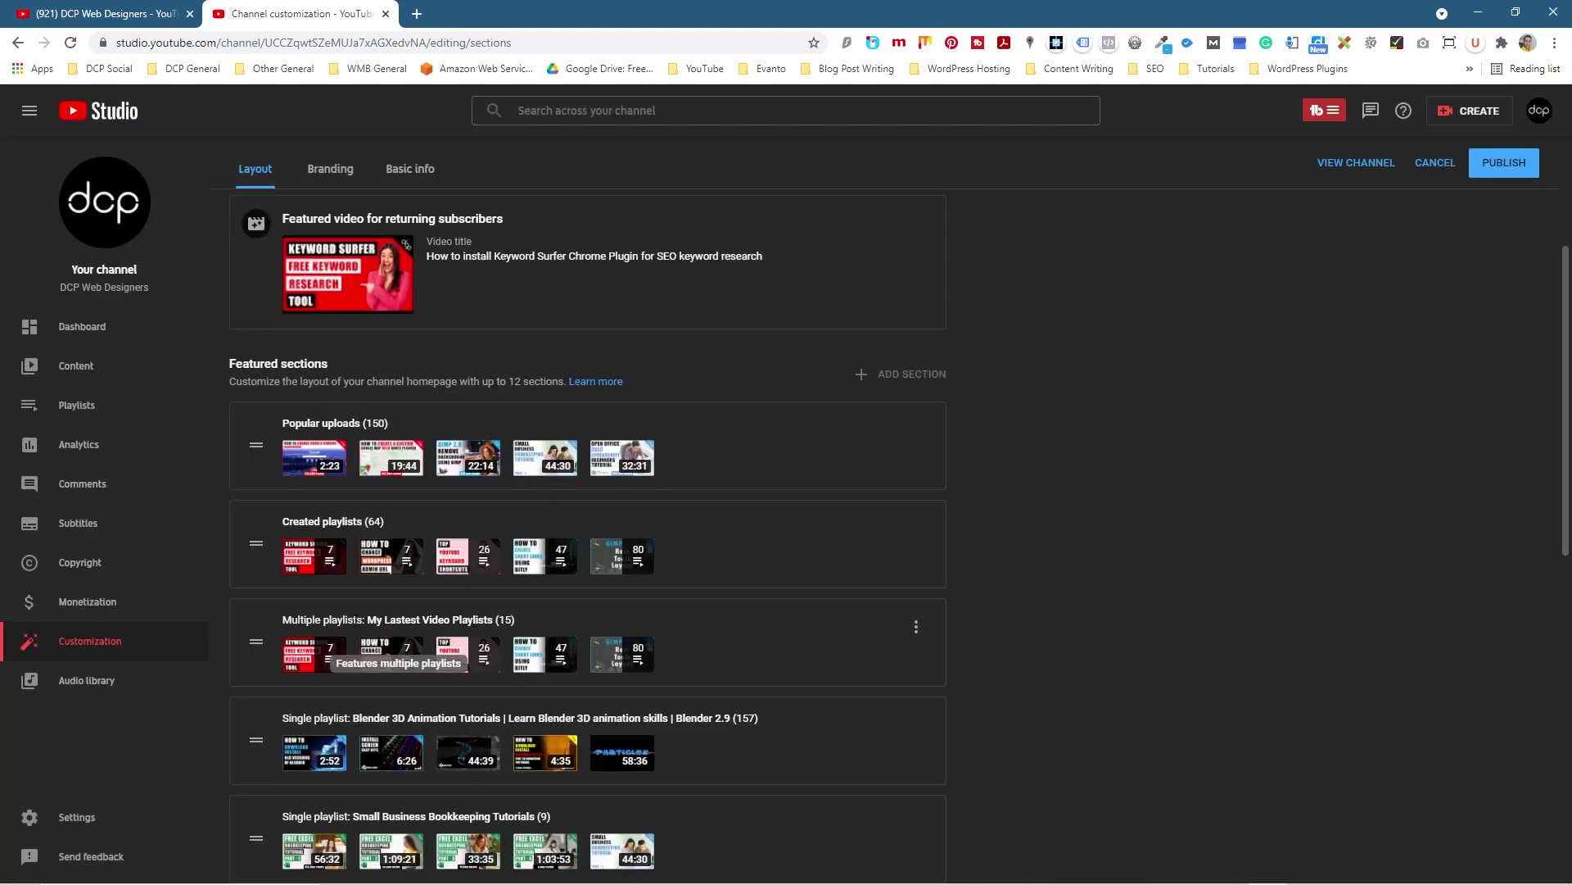
pyautogui.moveTo(369, 619); pyautogui.dragTo(424, 621)
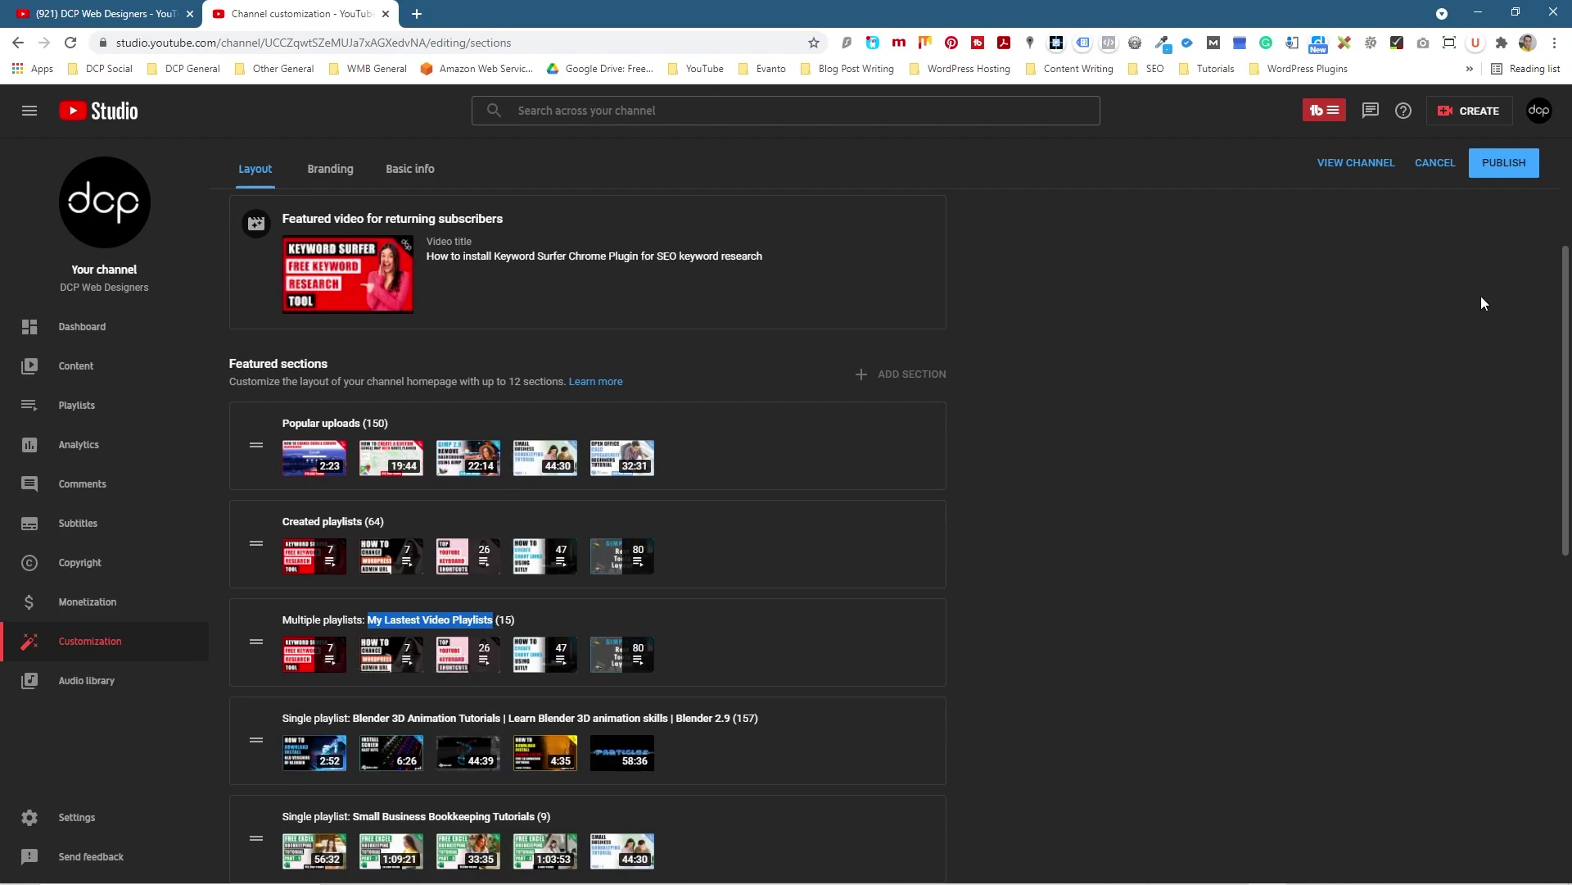
# - Publish the layout and check the My Lastest Video Playlists section on the reloaded channel homepage
pyautogui.click(1511, 173)
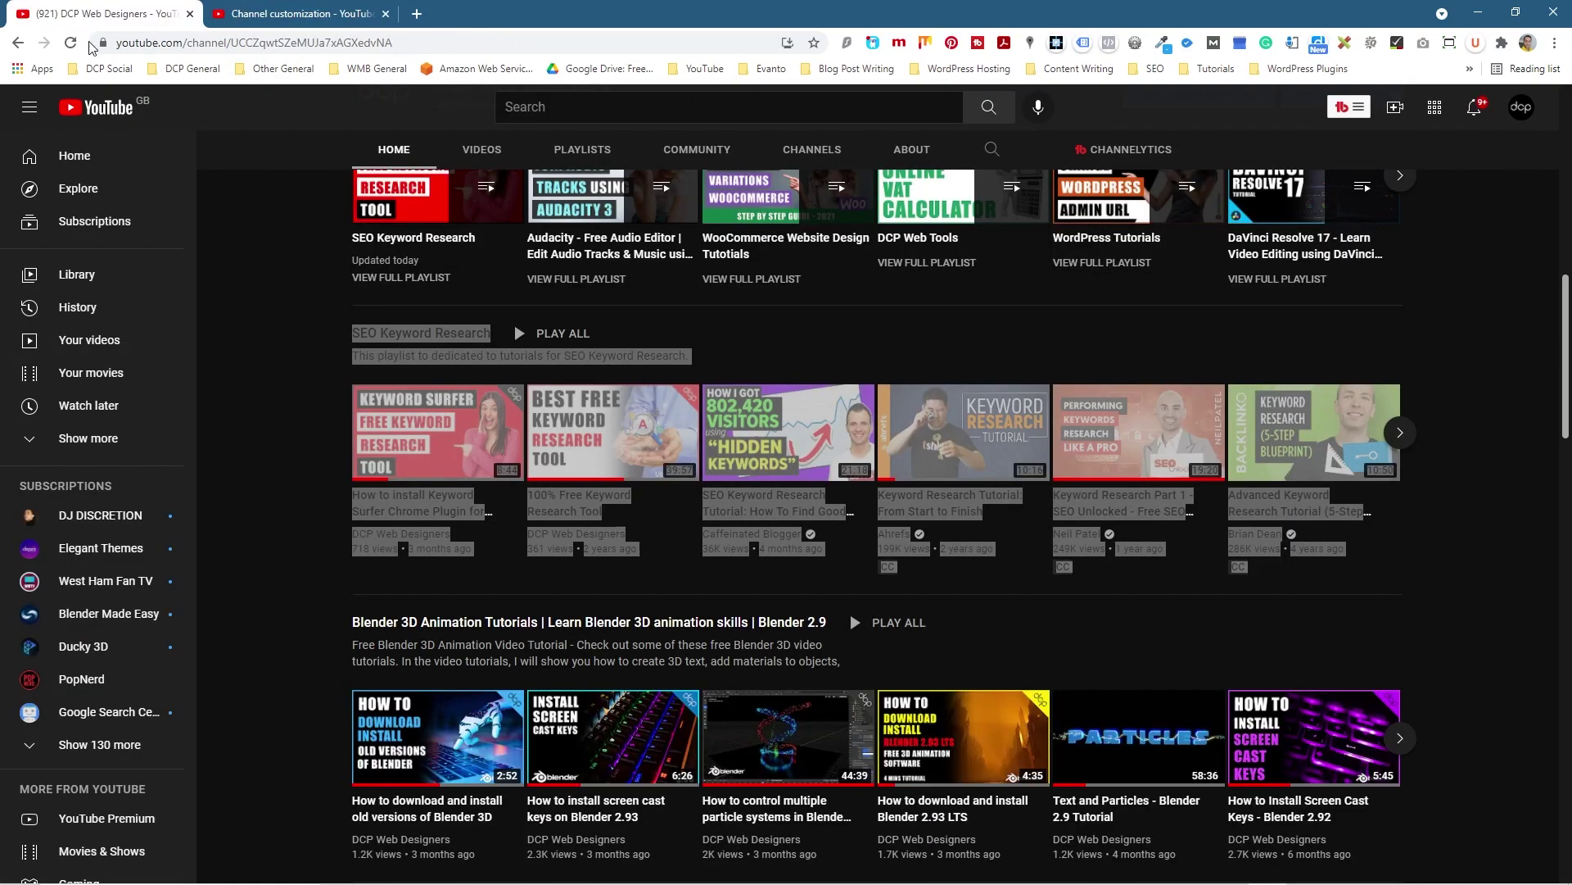
pyautogui.click(102, 14)
pyautogui.click(70, 44)
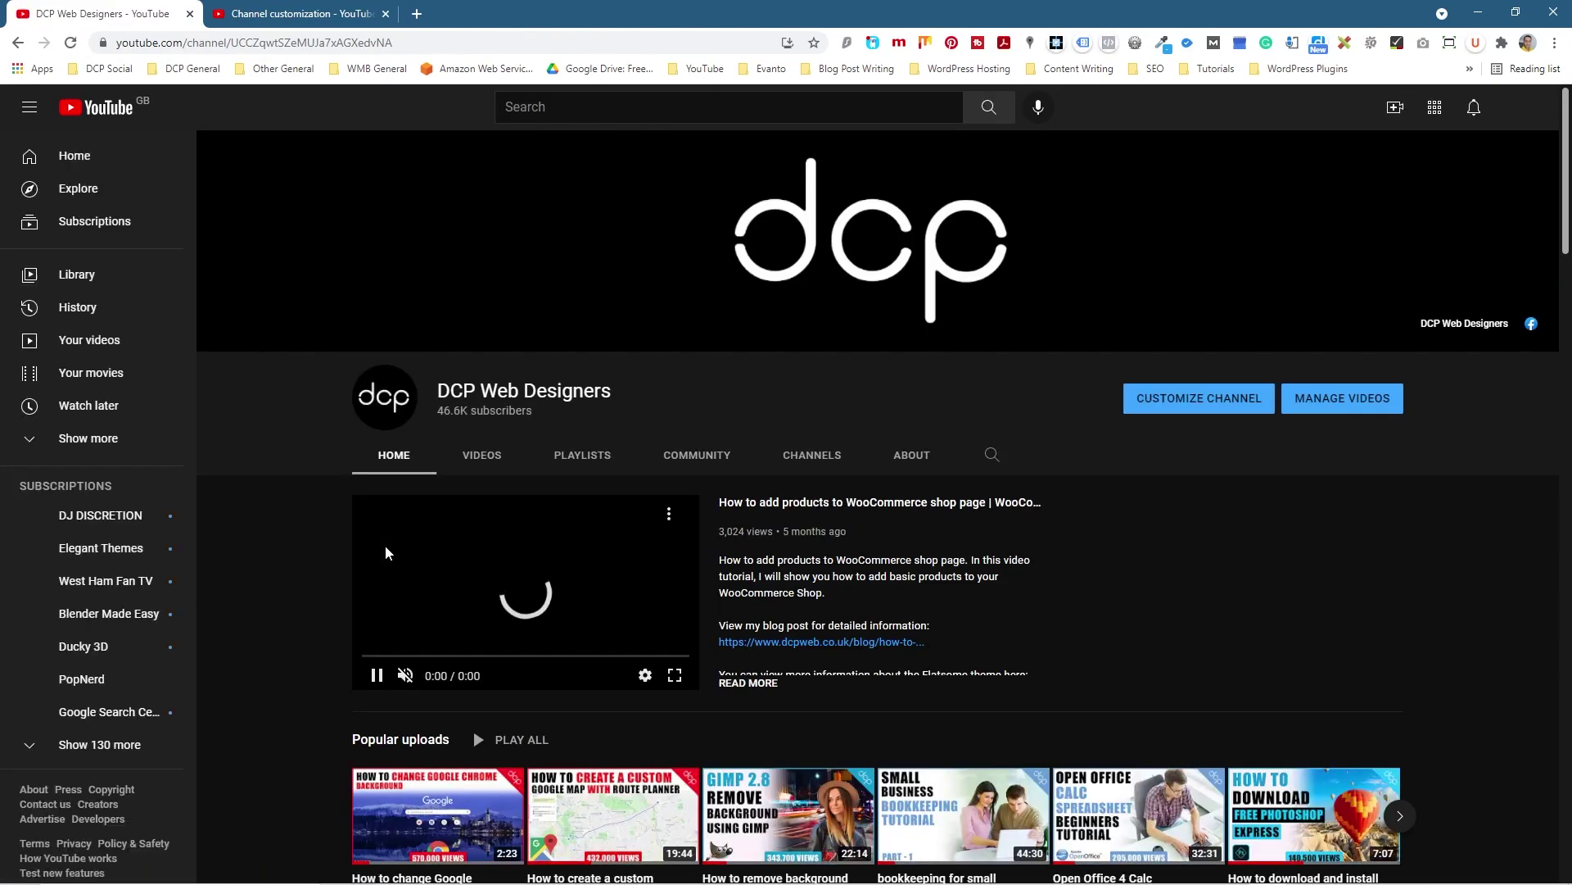
pyautogui.scroll(-7, 385, 574)
pyautogui.scroll(-1, 407, 614)
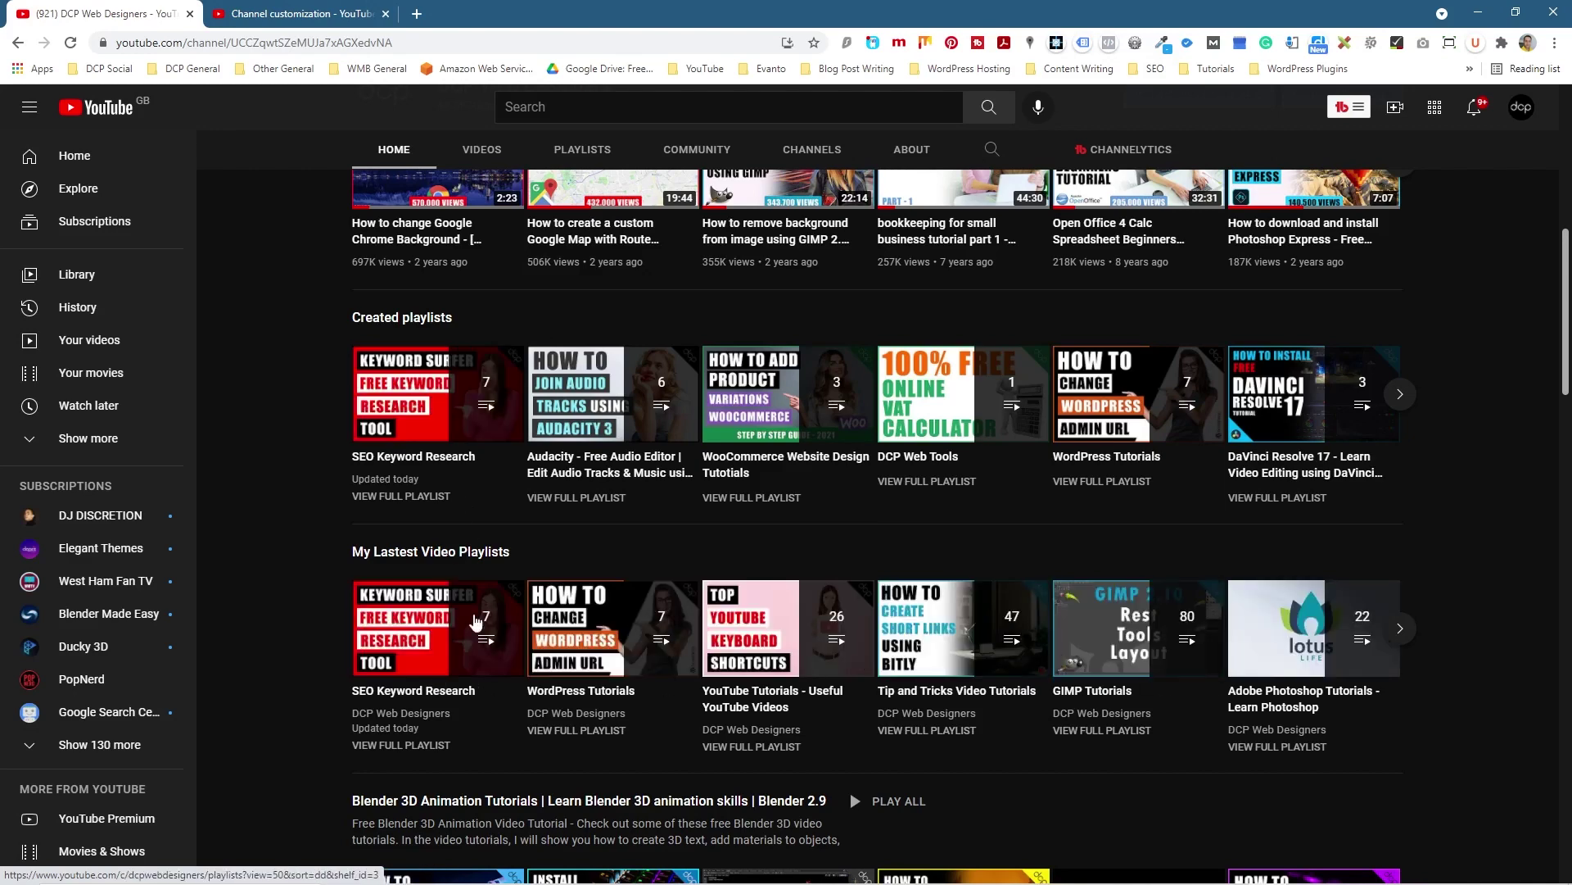
# - Remove the My Lastest Video Playlists section from the channel's featured sections and publish the layout
pyautogui.click(321, 15)
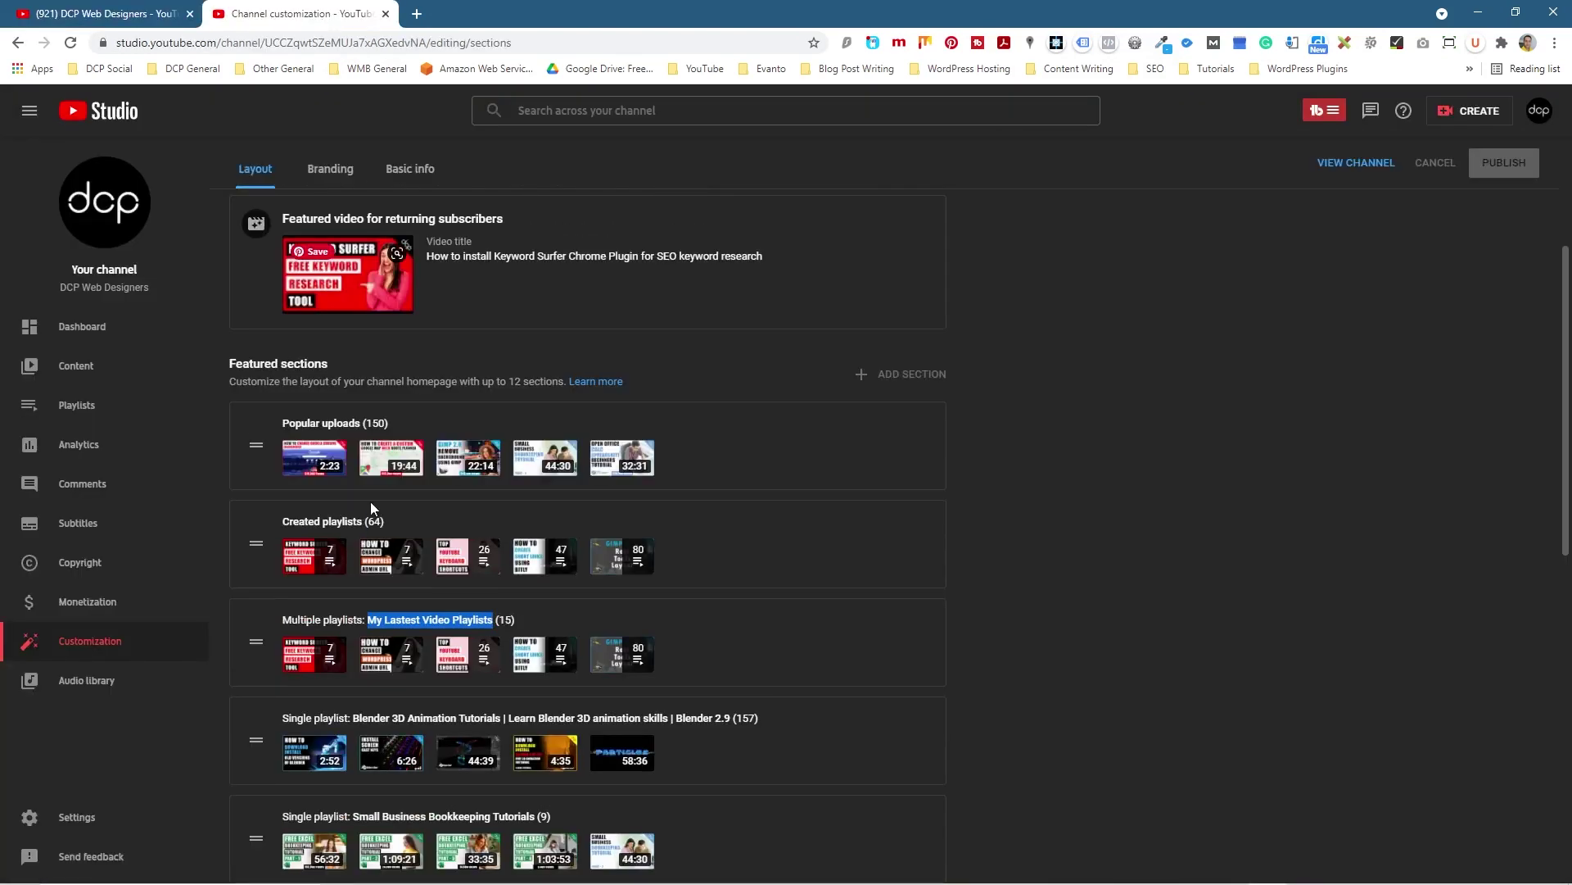
pyautogui.click(917, 630)
pyautogui.click(986, 655)
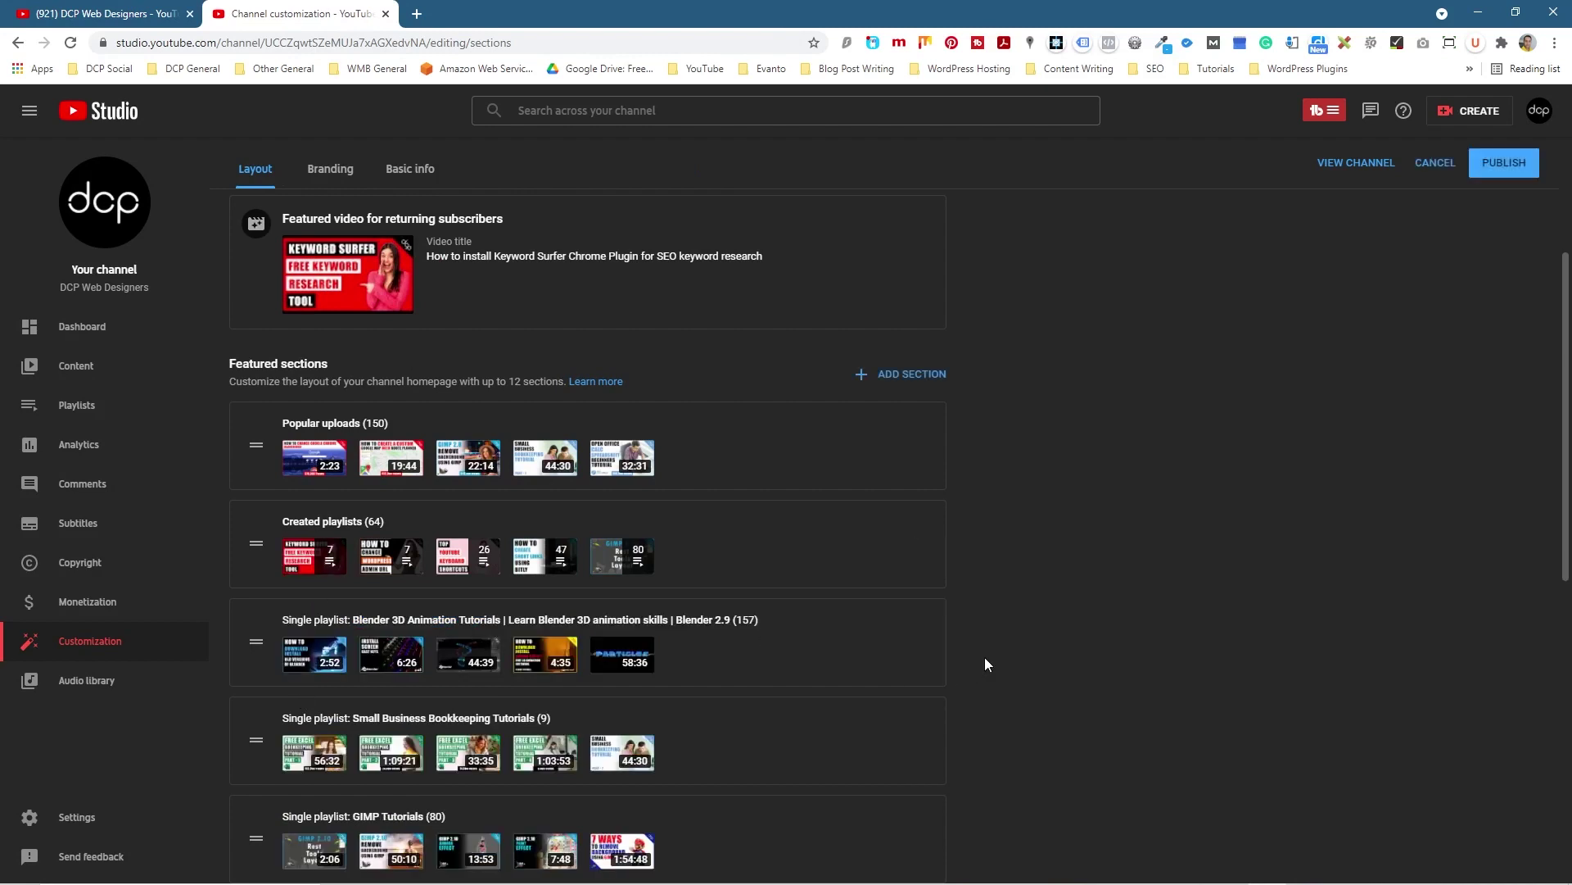
pyautogui.click(1497, 162)
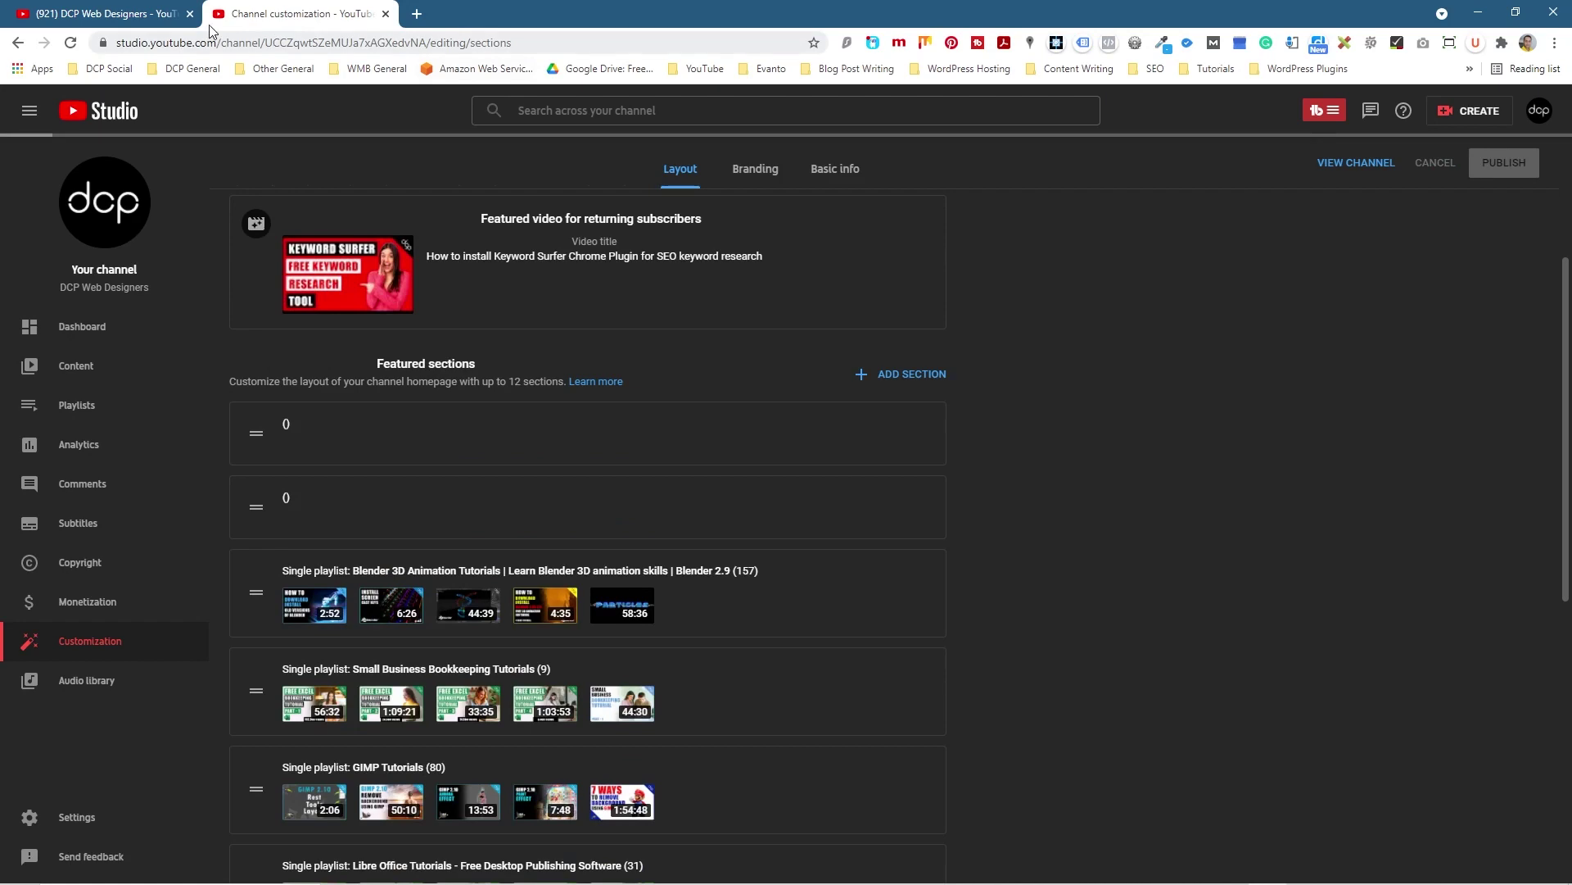
# - Reload the channel homepage, look over its published sections and pause the featured video
pyautogui.click(106, 15)
pyautogui.click(72, 43)
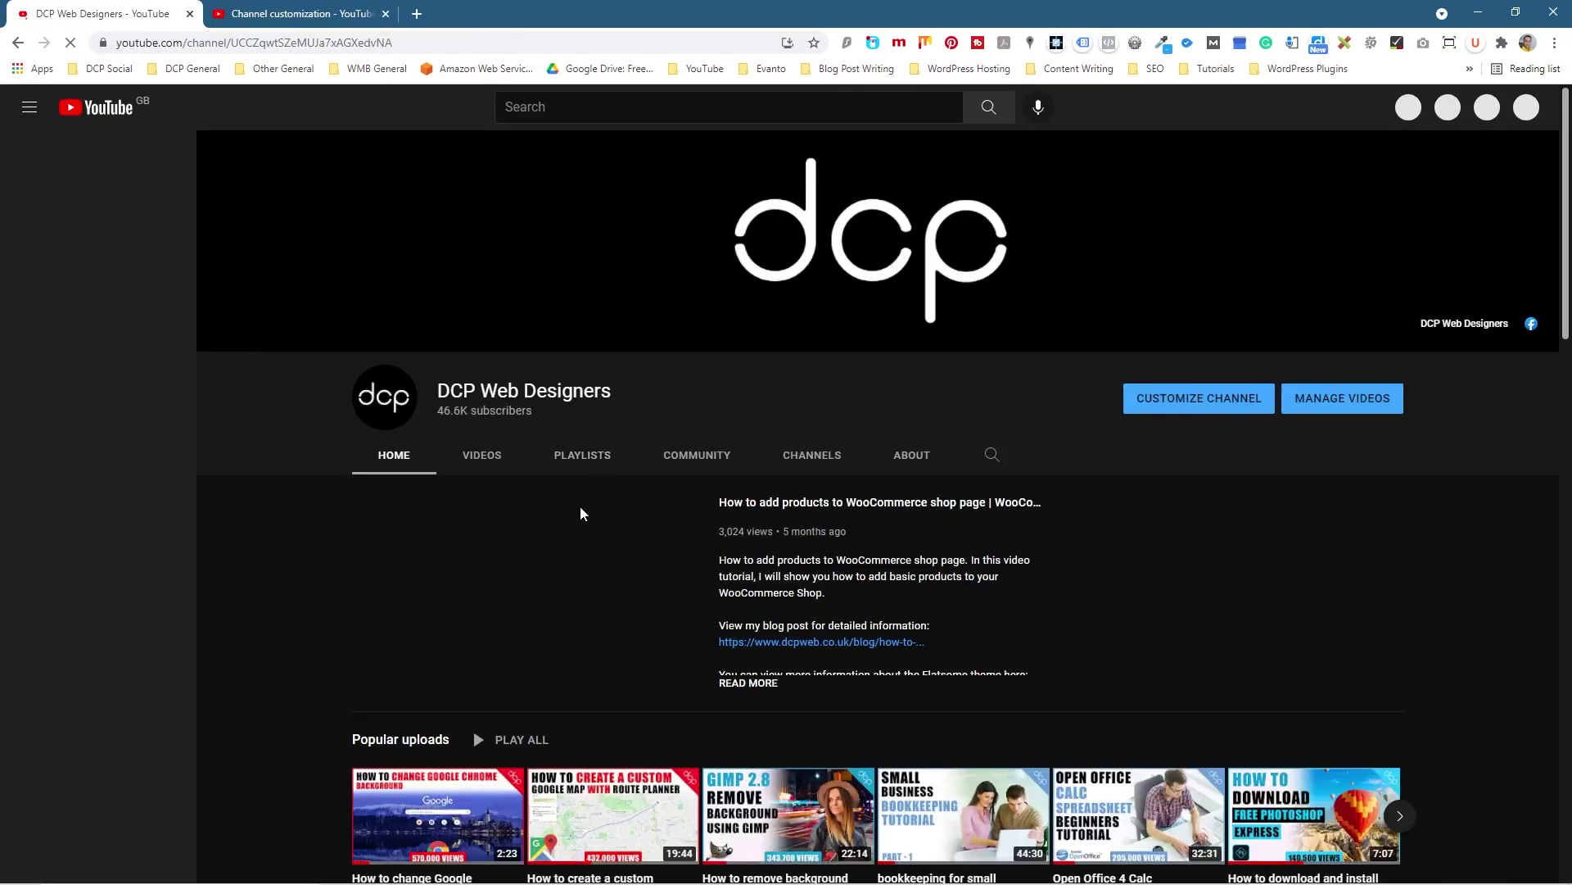
pyautogui.scroll(-5, 606, 537)
pyautogui.scroll(5, 524, 598)
pyautogui.click(449, 611)
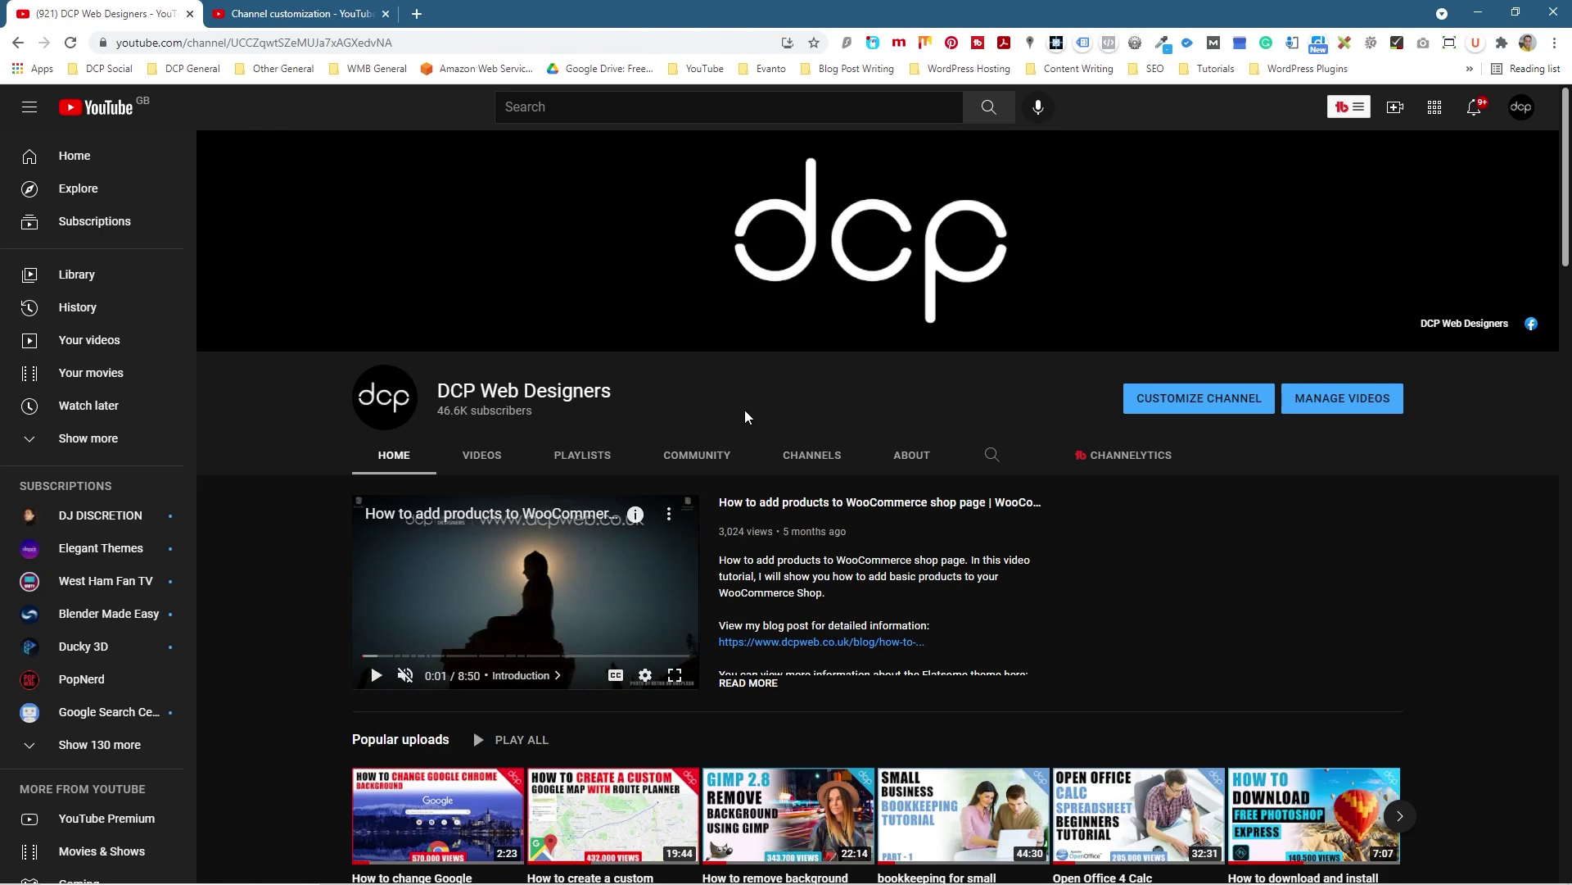
pyautogui.click(299, 14)
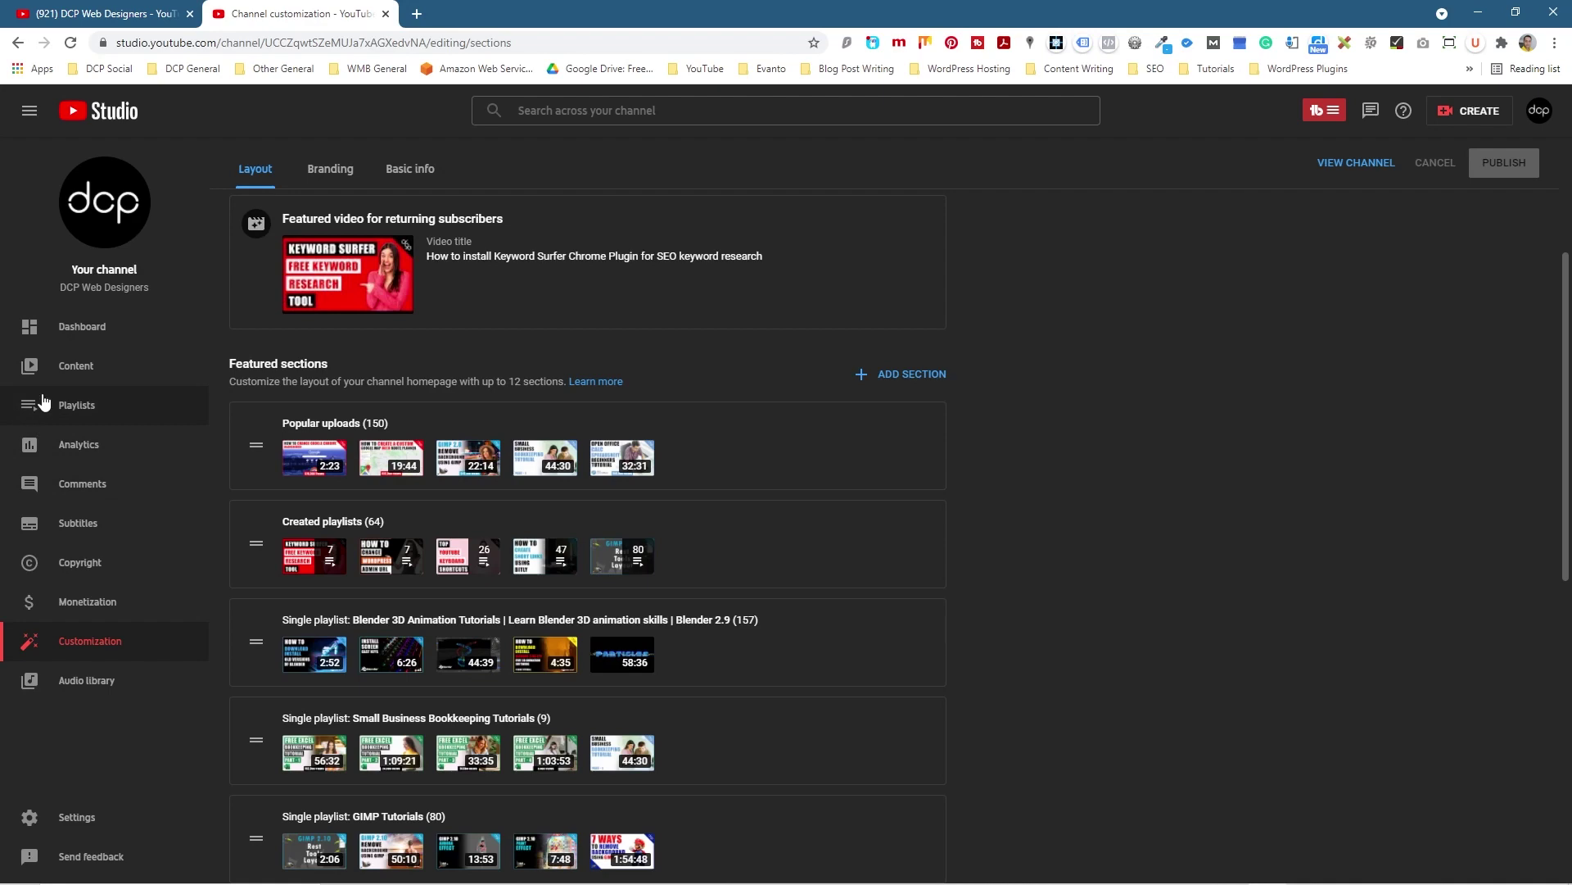
pyautogui.click(71, 405)
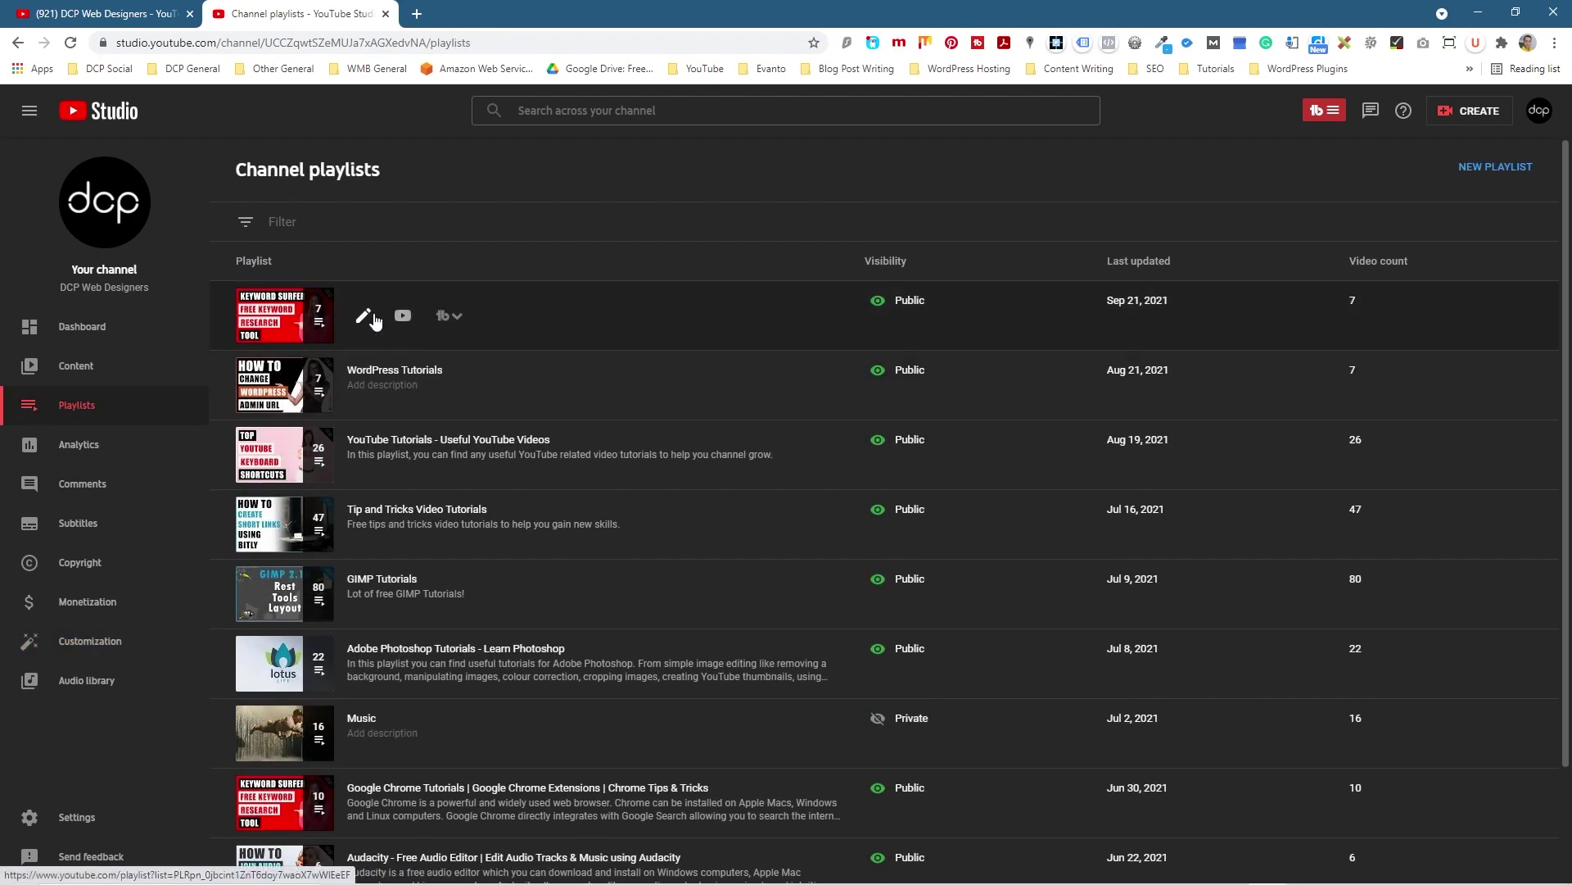
pyautogui.click(362, 316)
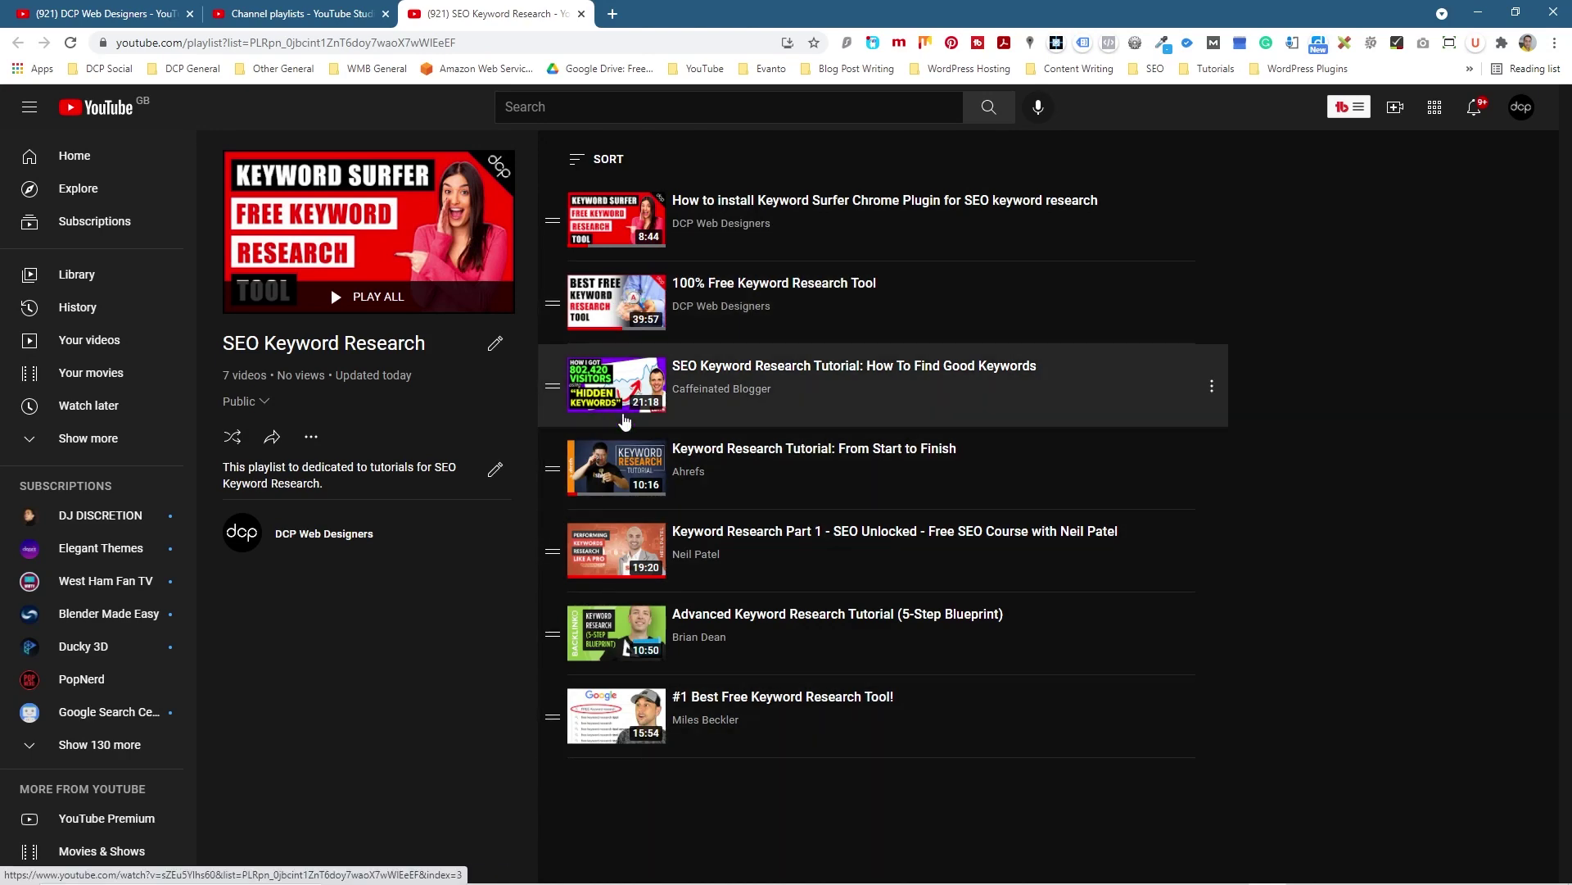
pyautogui.click(580, 14)
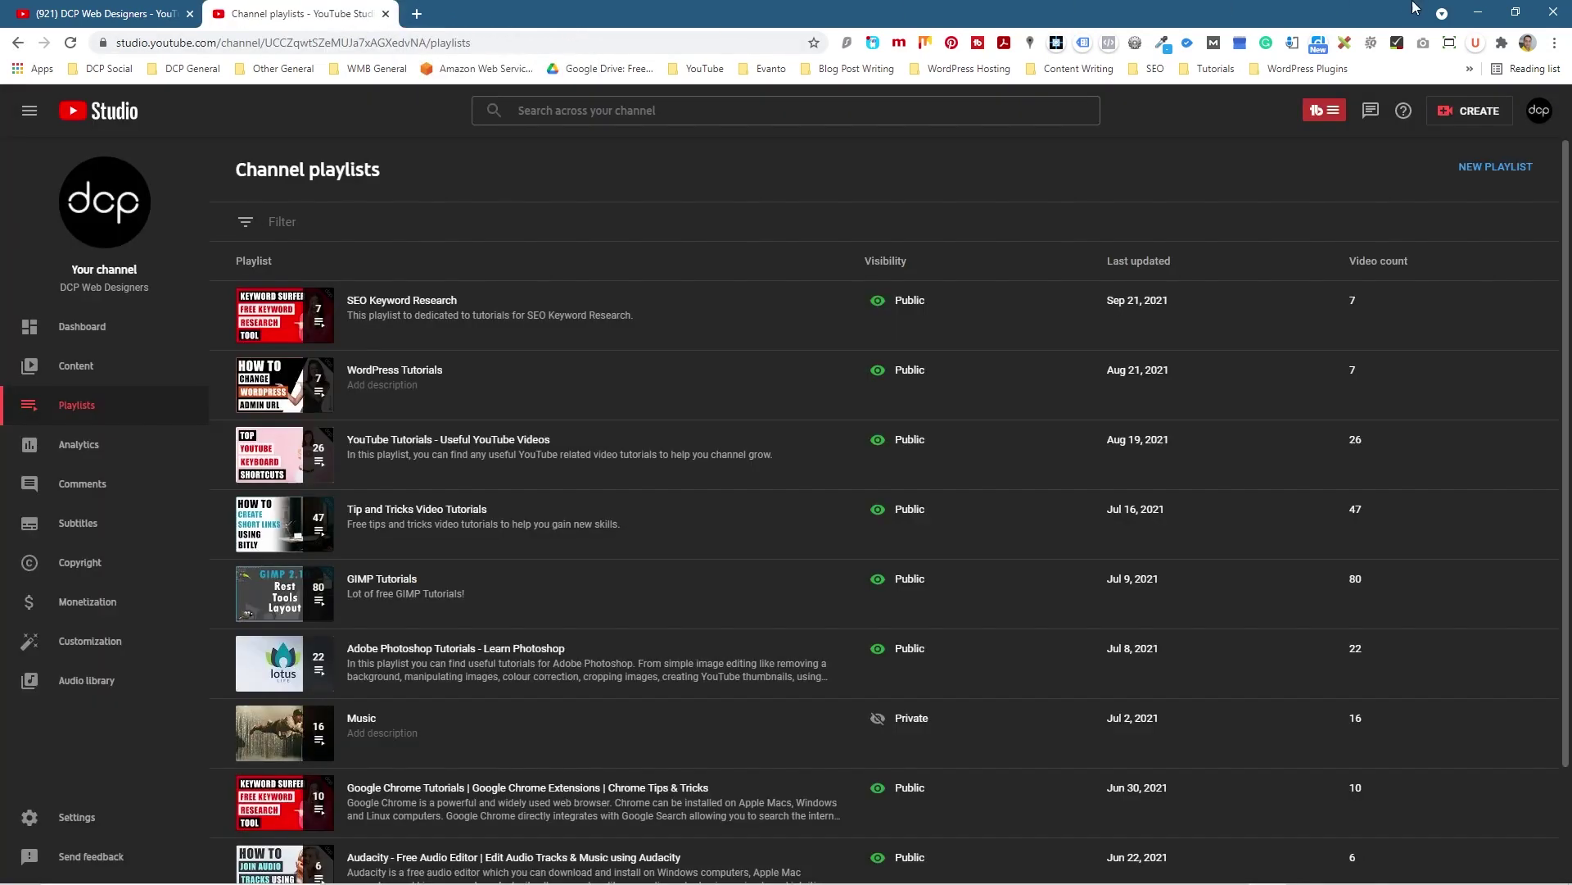
pyautogui.click(1479, 12)
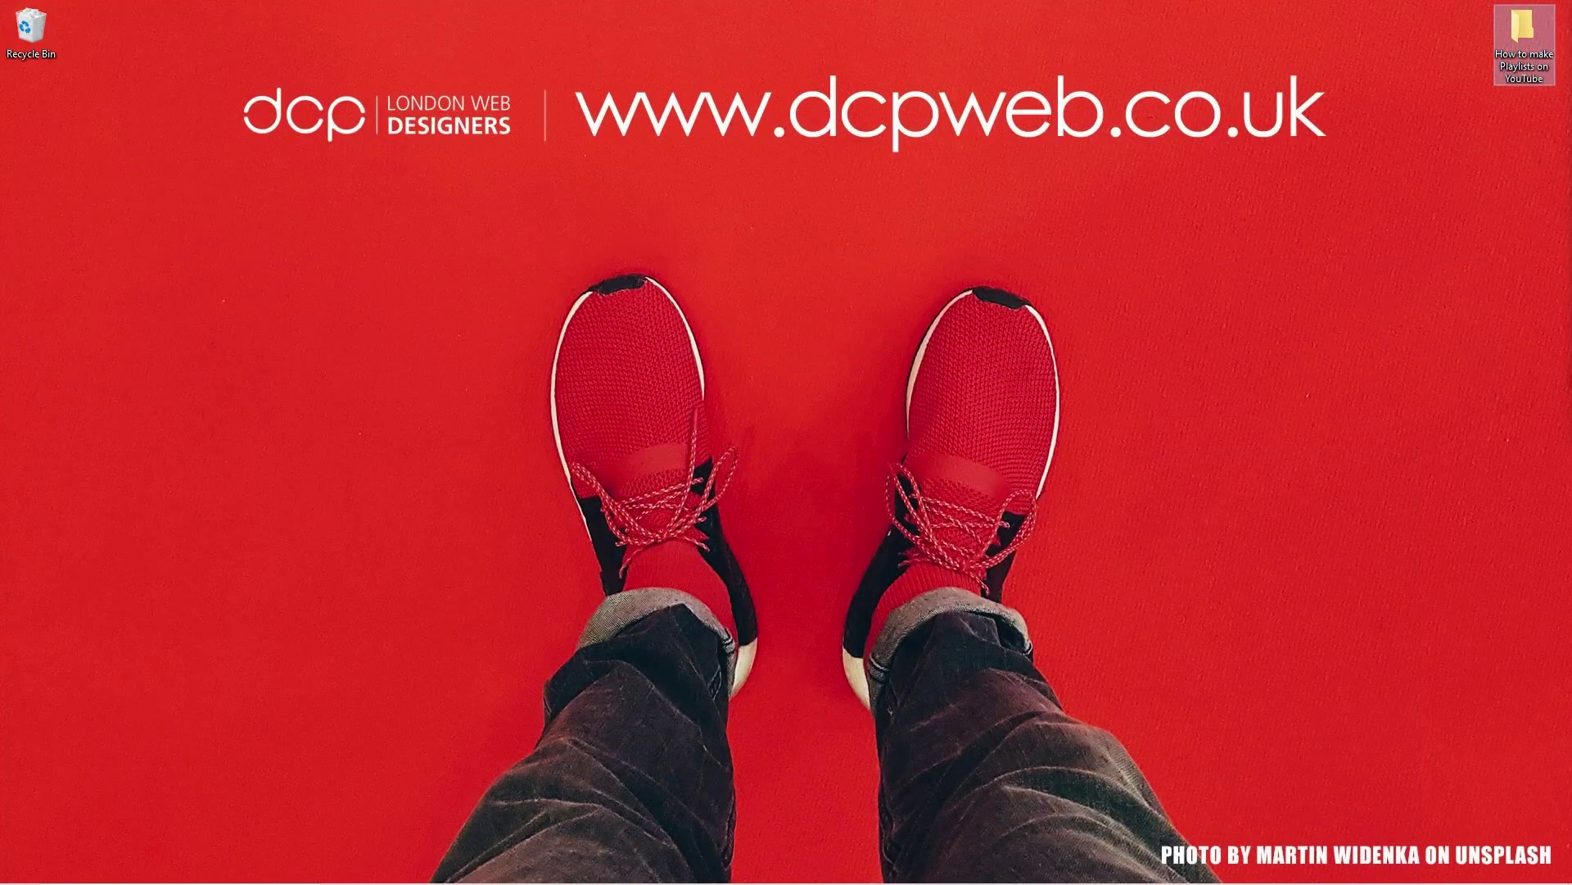